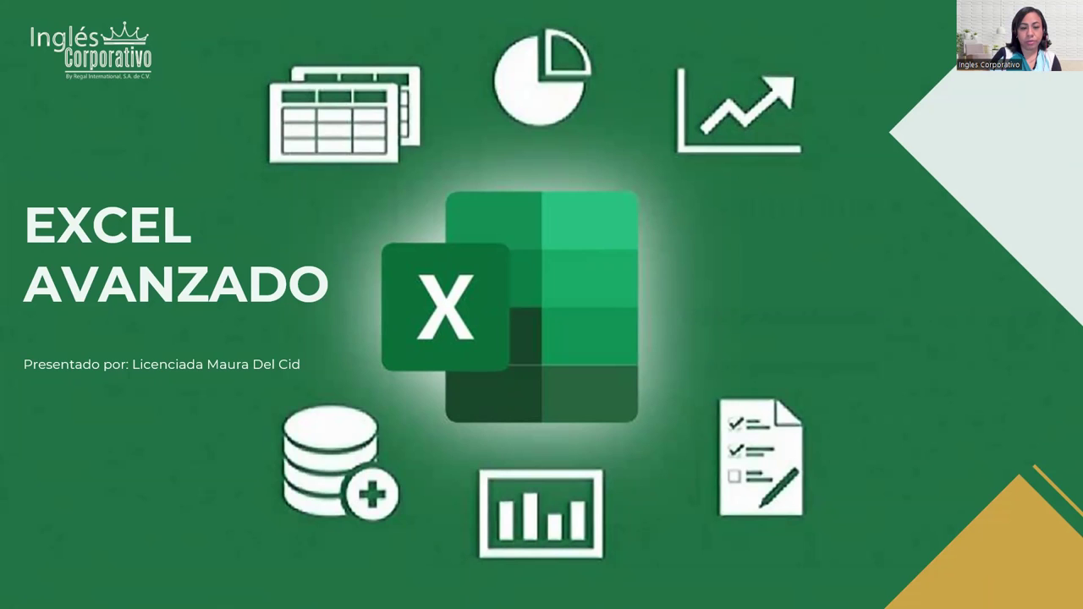
Advance the slideshow three slides to CONTENIDO SESIÓN 9, listing Indice, Indirecto, Concatenar, Coincidir
{"action": "key", "text": "Right"}
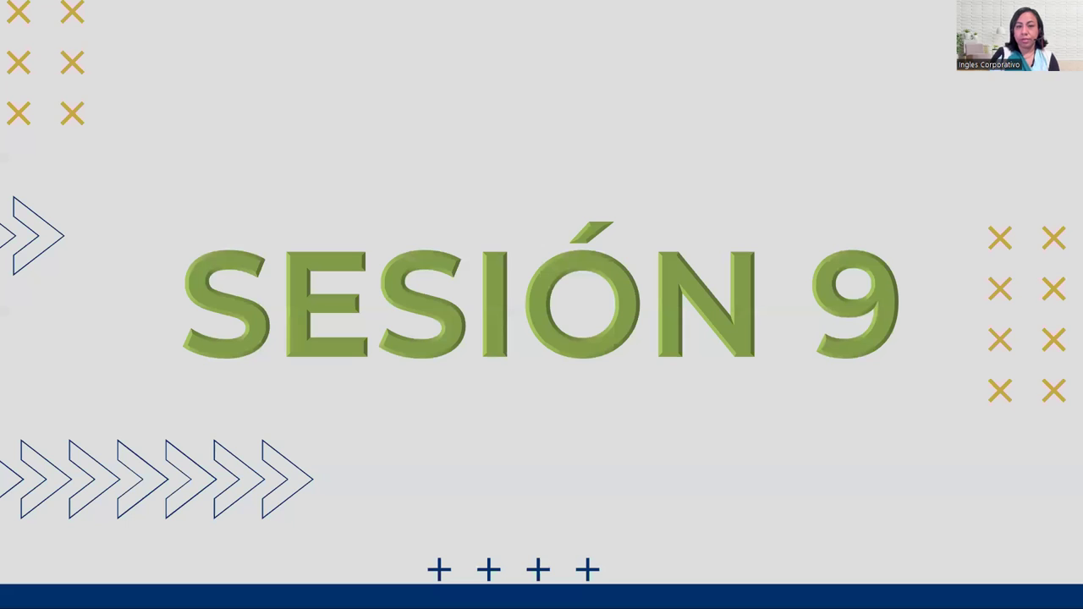
{"action": "key", "text": "Right"}
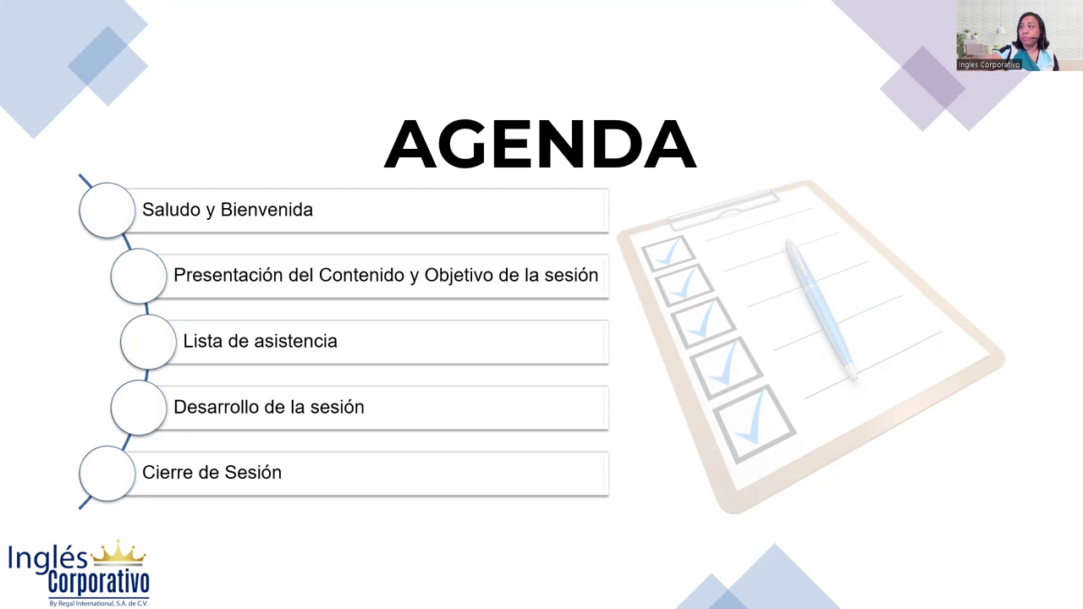
{"action": "key", "text": "Right"}
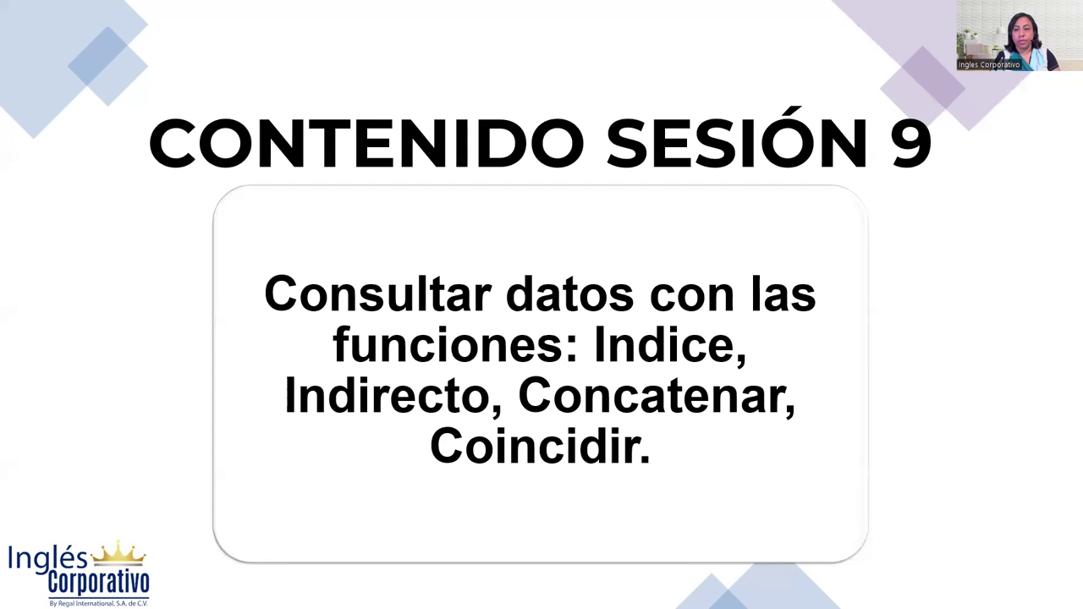
Advance past the session objective slide to the BÚSQUEDA AVANZADA slide on INDIRECTO
{"action": "key", "text": "Right"}
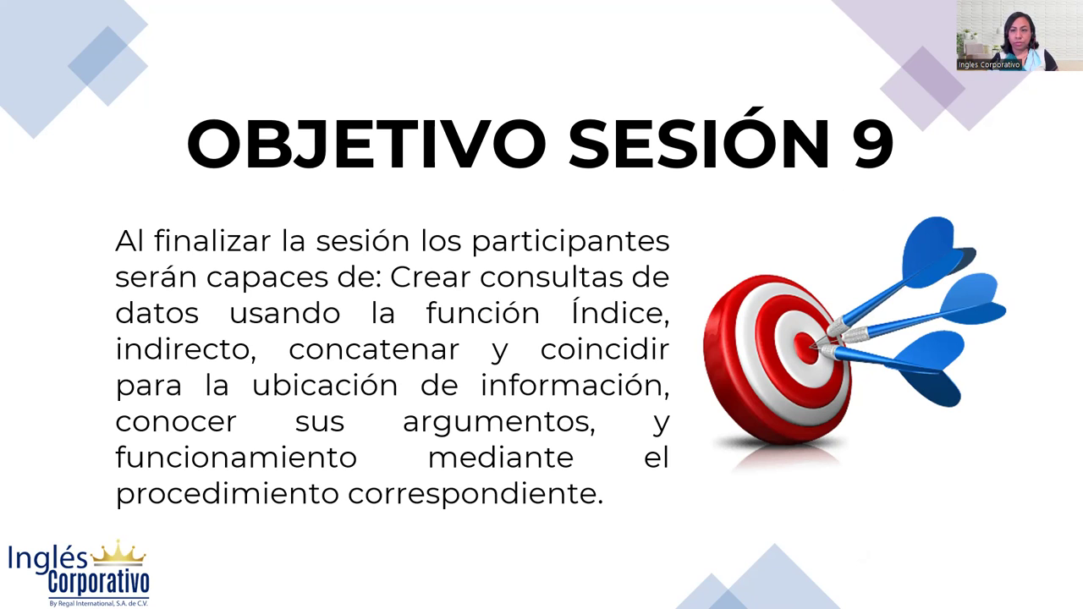
{"action": "key", "text": "Right"}
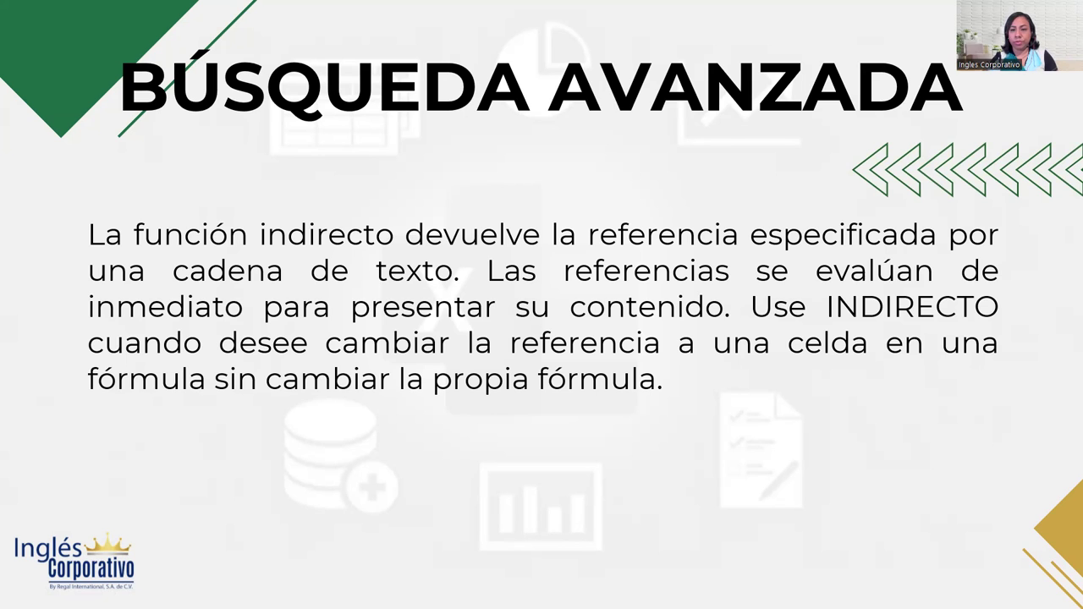
Advance through the F1C1 reference slide to the DESARROLLO practice slide
{"action": "key", "text": "Right"}
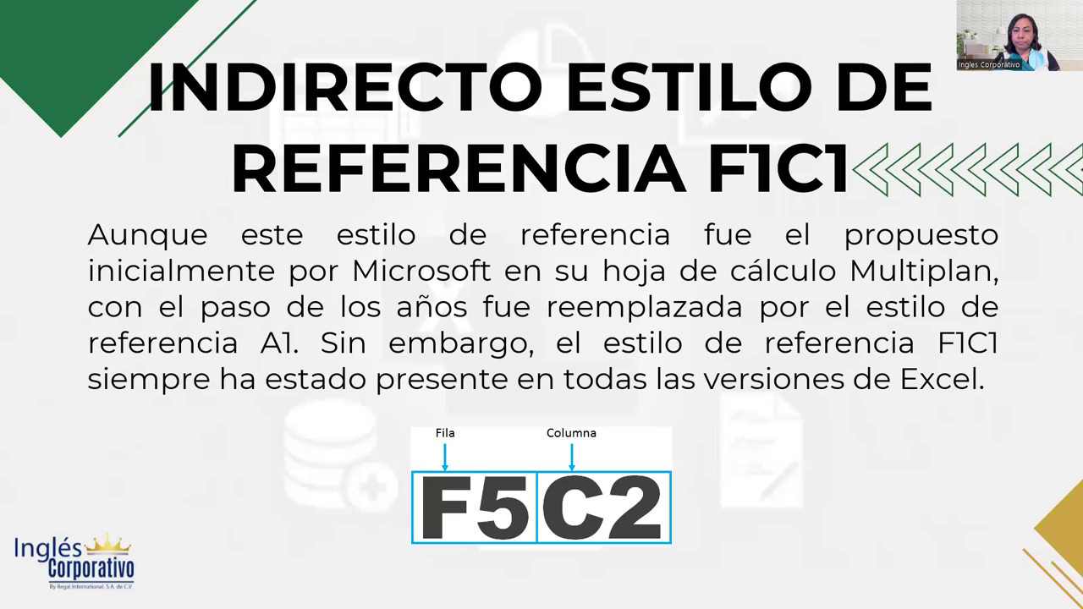
{"action": "key", "text": "Right"}
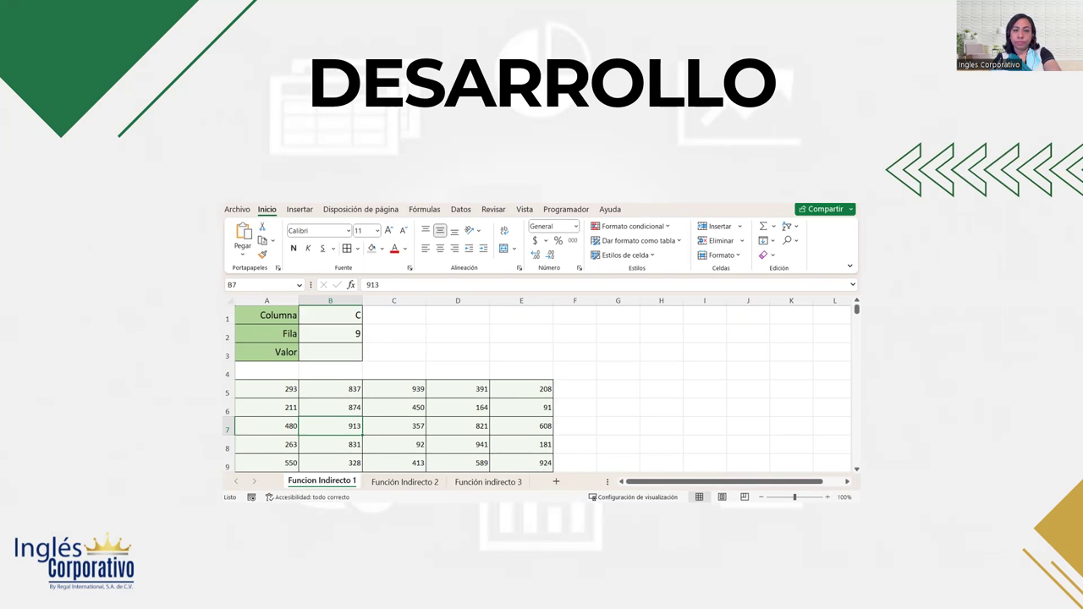
{"action": "key", "text": "alt+Tab"}
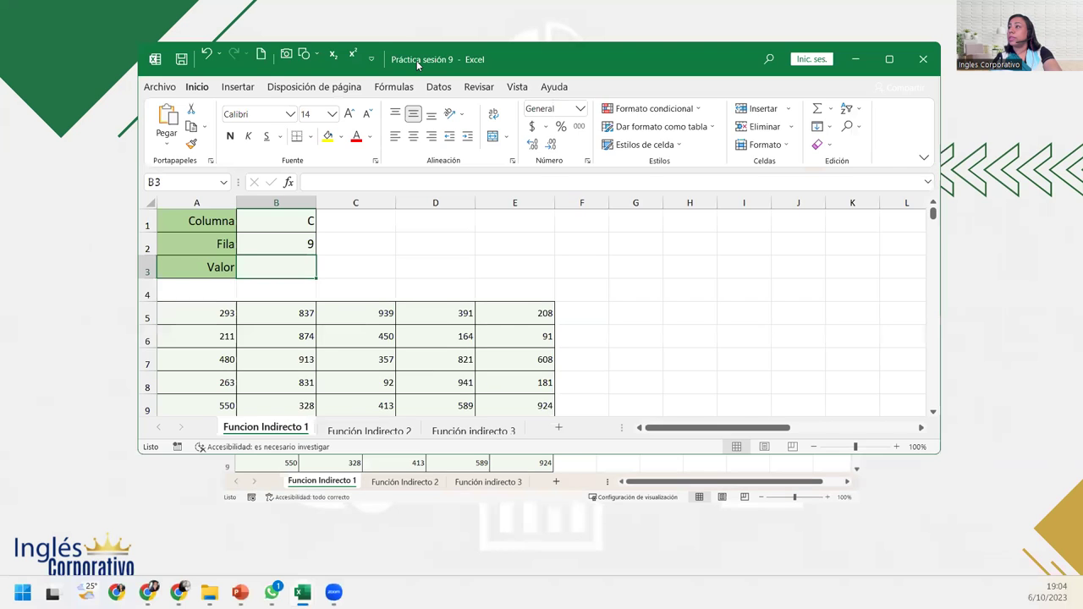
{"action": "double_click", "coordinate": [417, 61]}
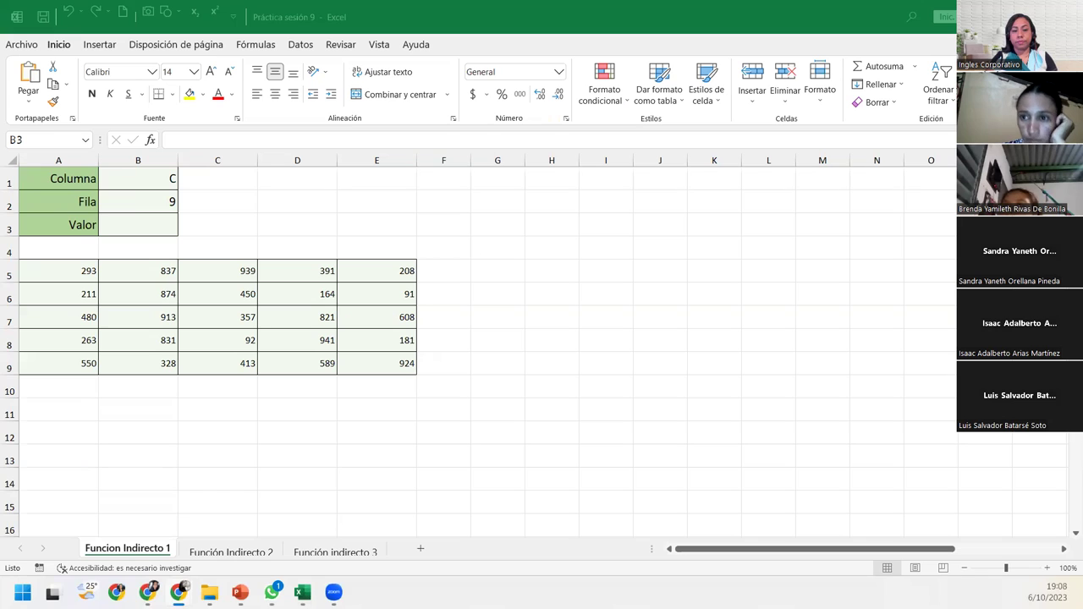
{"action": "left_click", "coordinate": [143, 236]}
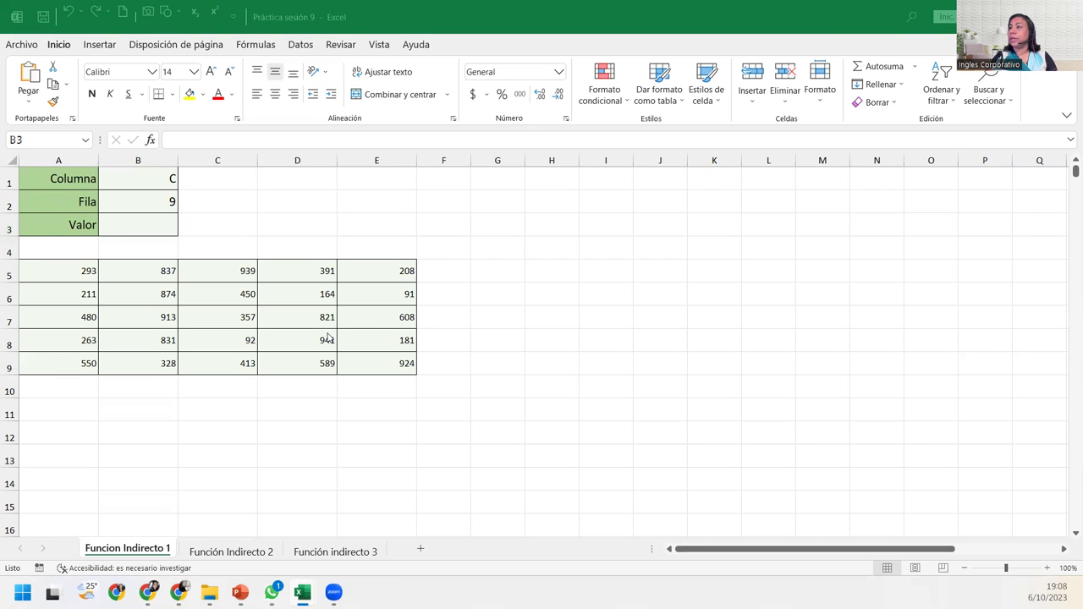
{"action": "left_click", "coordinate": [164, 229]}
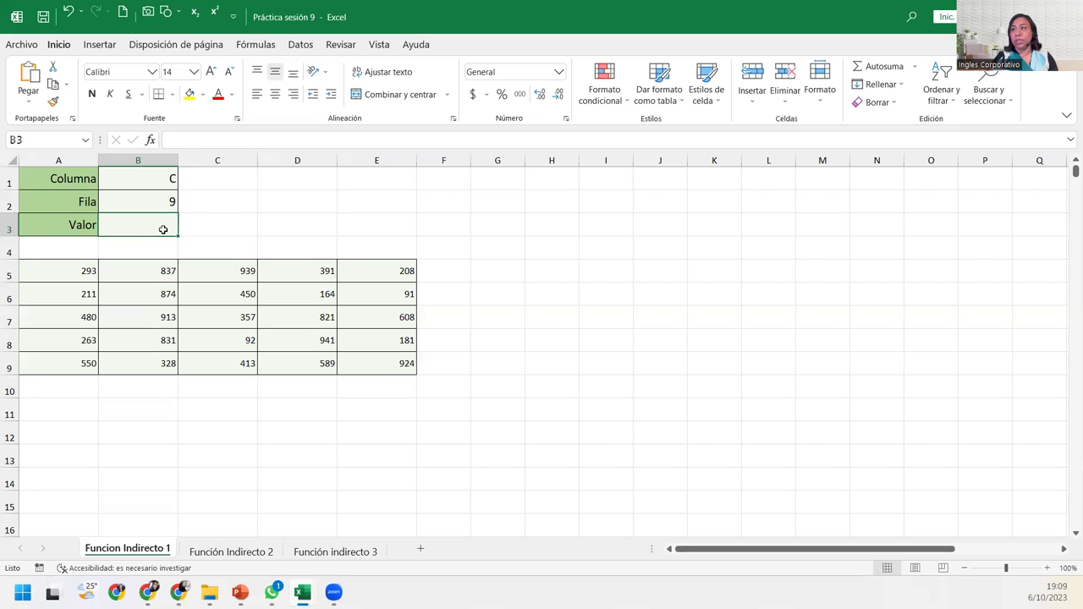
Highlight column C and row 9 to show their intersection value 413 in C9
{"action": "left_click", "coordinate": [225, 155]}
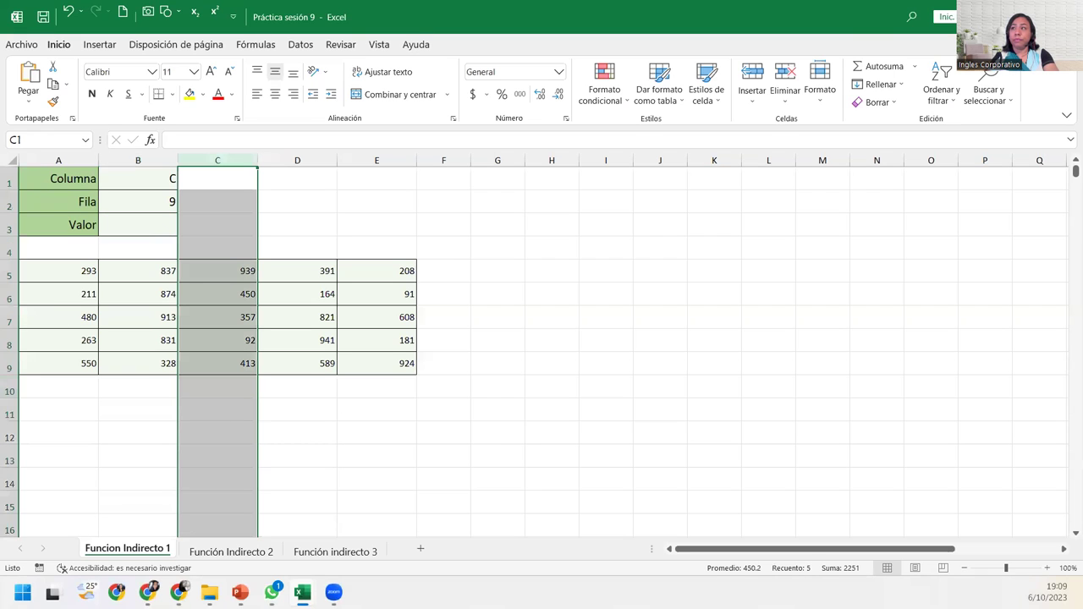
{"action": "left_click", "coordinate": [9, 367], "text": "ctrl"}
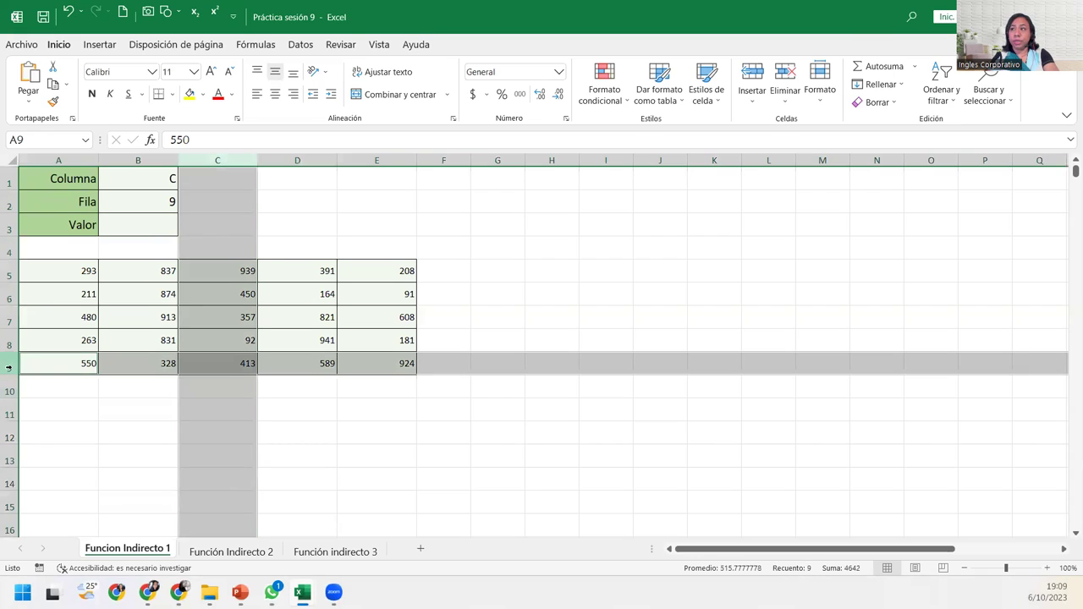
{"action": "left_click", "coordinate": [218, 360], "text": "ctrl"}
{"action": "left_click", "coordinate": [217, 360], "text": "ctrl"}
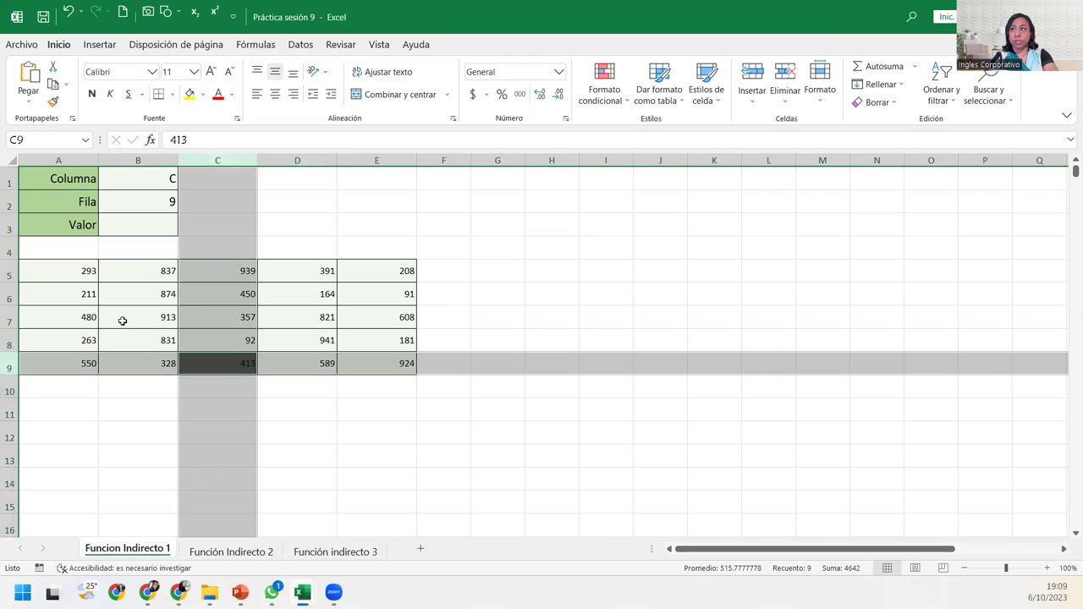
Enter =INDIRECTO(B1&B2) in the Valor cell B3 so it returns 413
{"action": "left_click", "coordinate": [145, 225]}
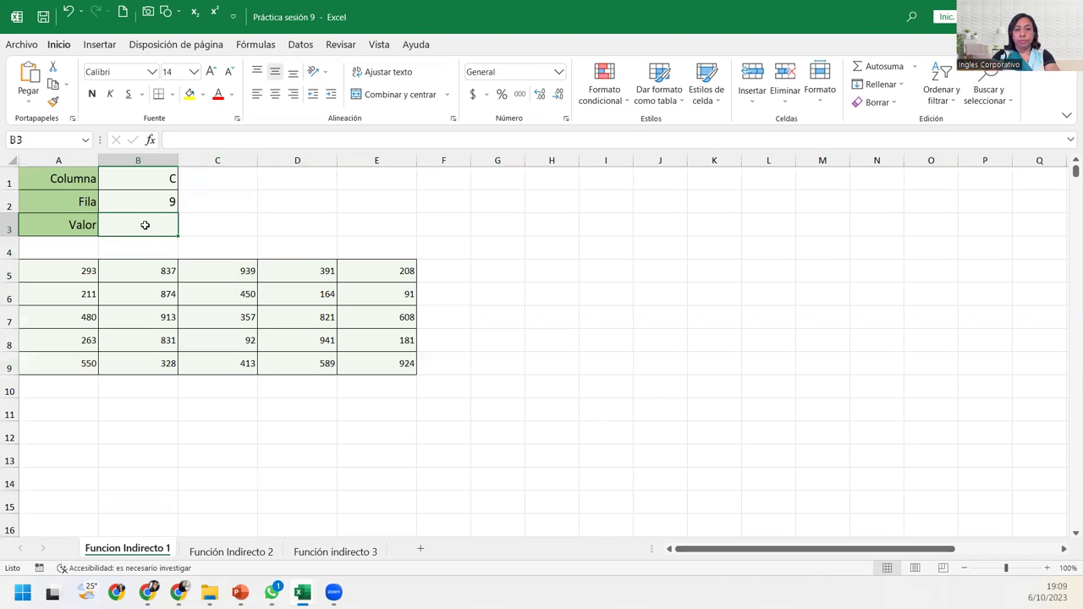
{"action": "type", "text": "=indir"}
{"action": "key", "text": "Tab"}
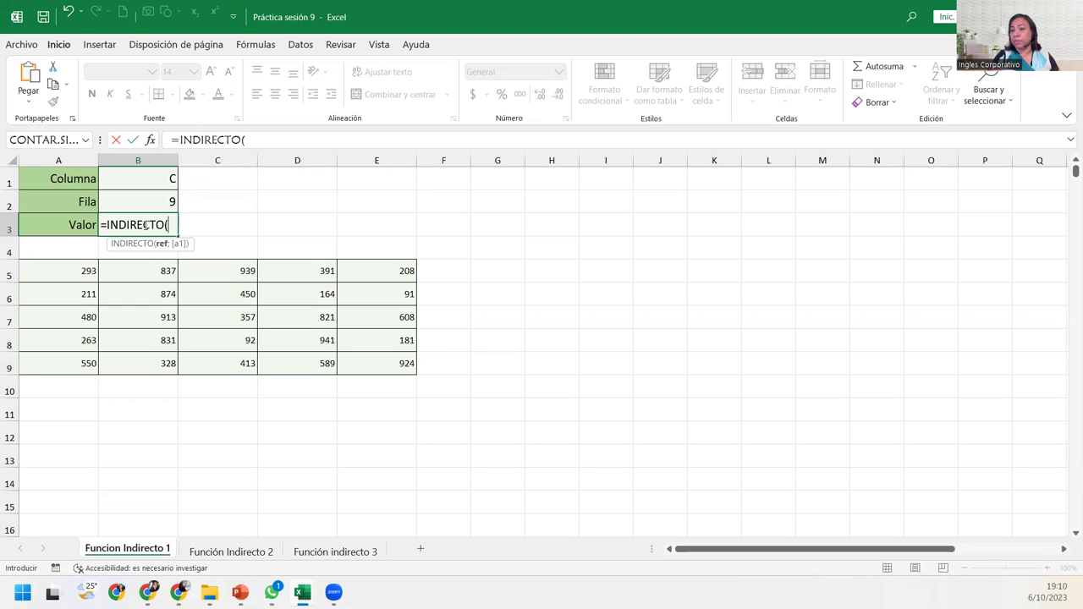
{"action": "left_click", "coordinate": [159, 184]}
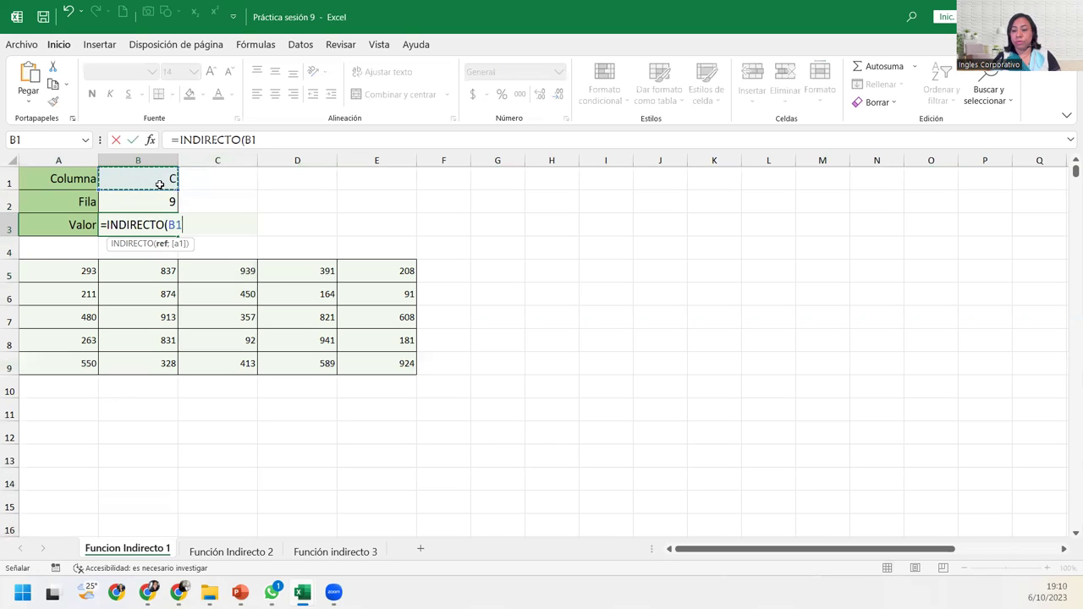
{"action": "type", "text": "&"}
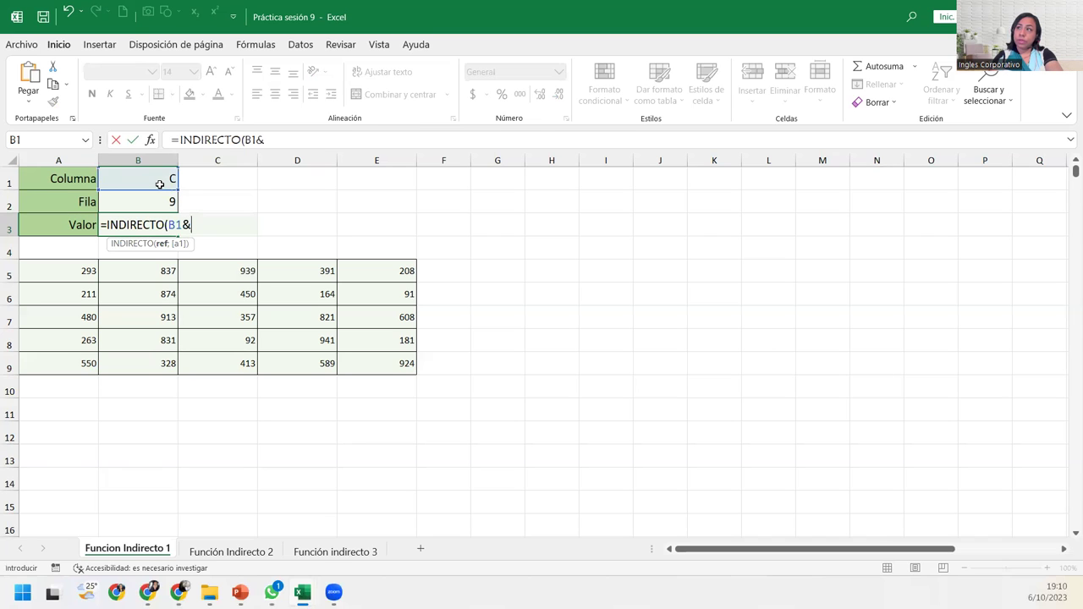
{"action": "left_click", "coordinate": [159, 199]}
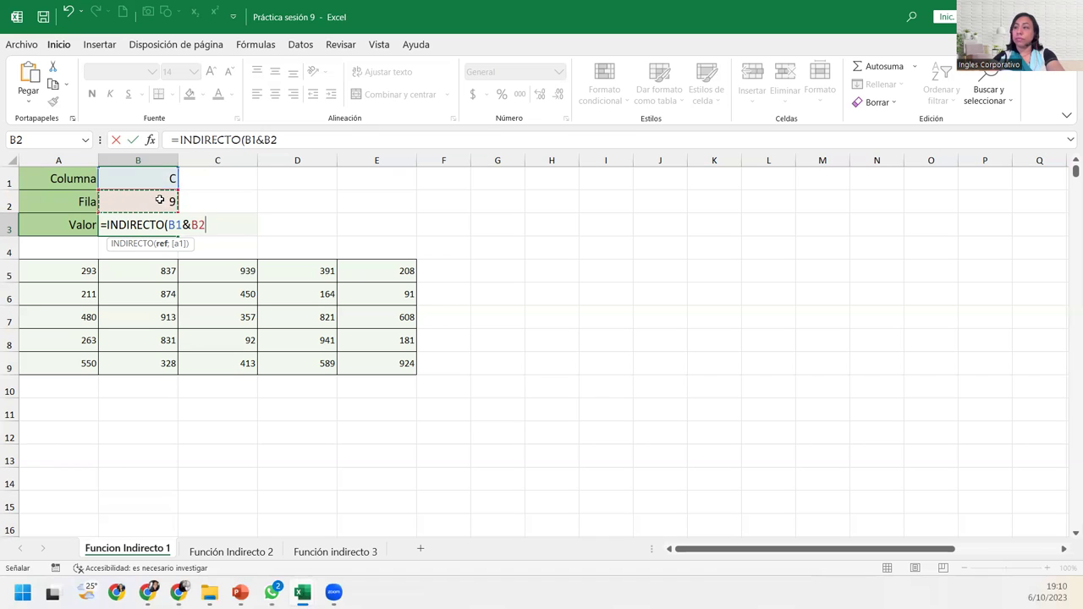
{"action": "key", "text": "Return"}
Set Columna to A and Fila to 5, making Valor show 550 then 293
{"action": "left_click", "coordinate": [158, 186]}
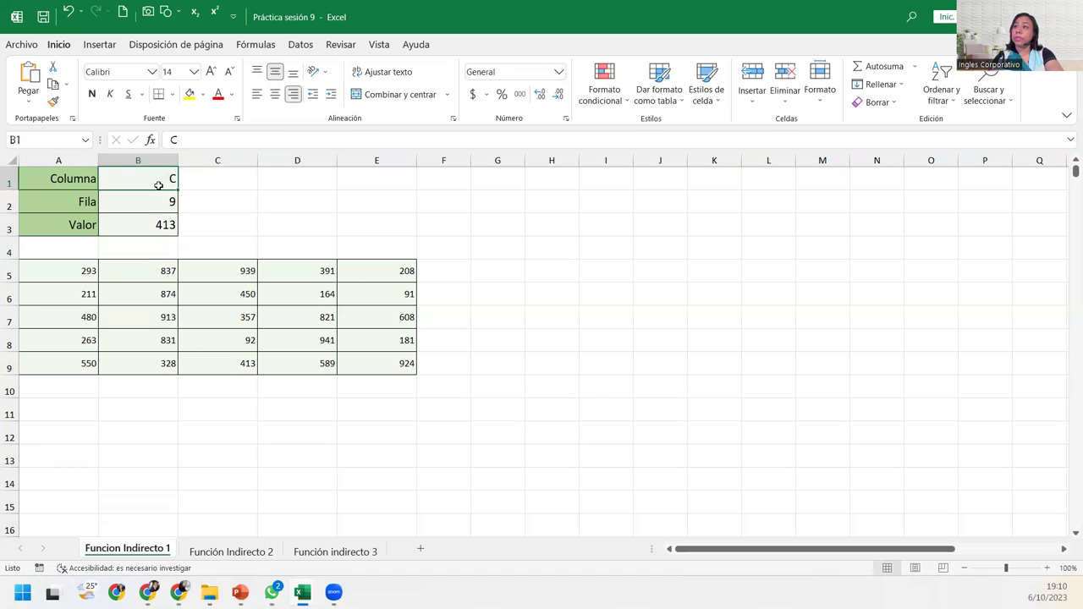
{"action": "type", "text": "A"}
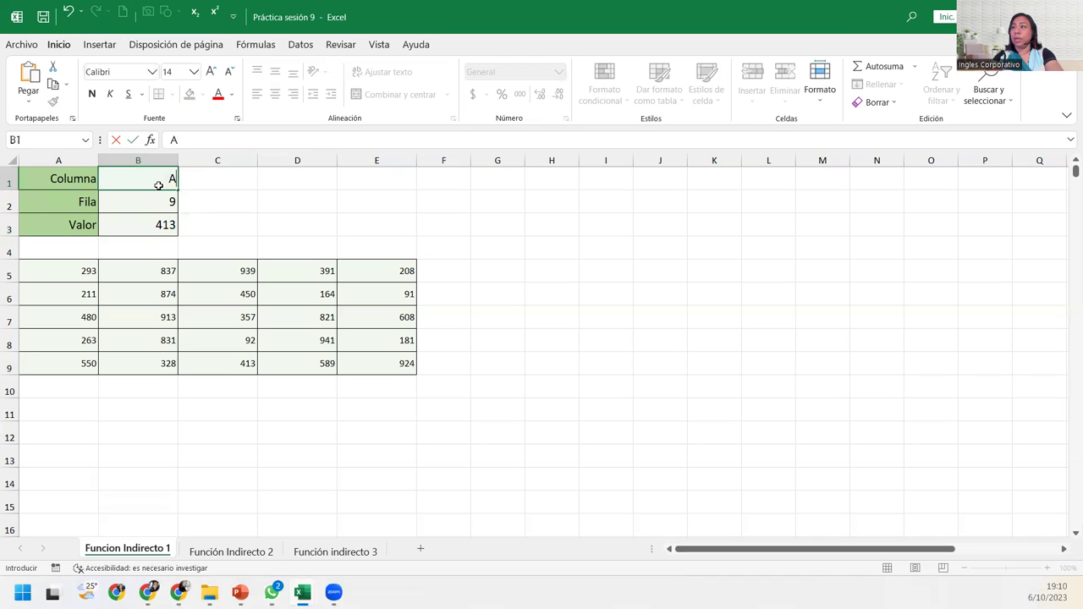
{"action": "key", "text": "Return"}
{"action": "type", "text": "5"}
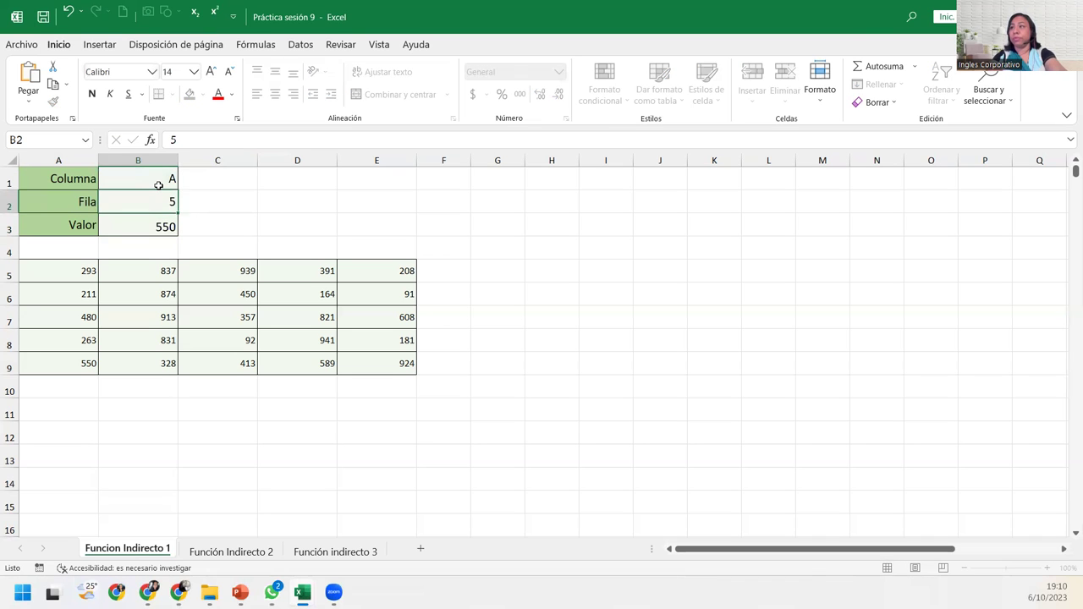
{"action": "key", "text": "Return"}
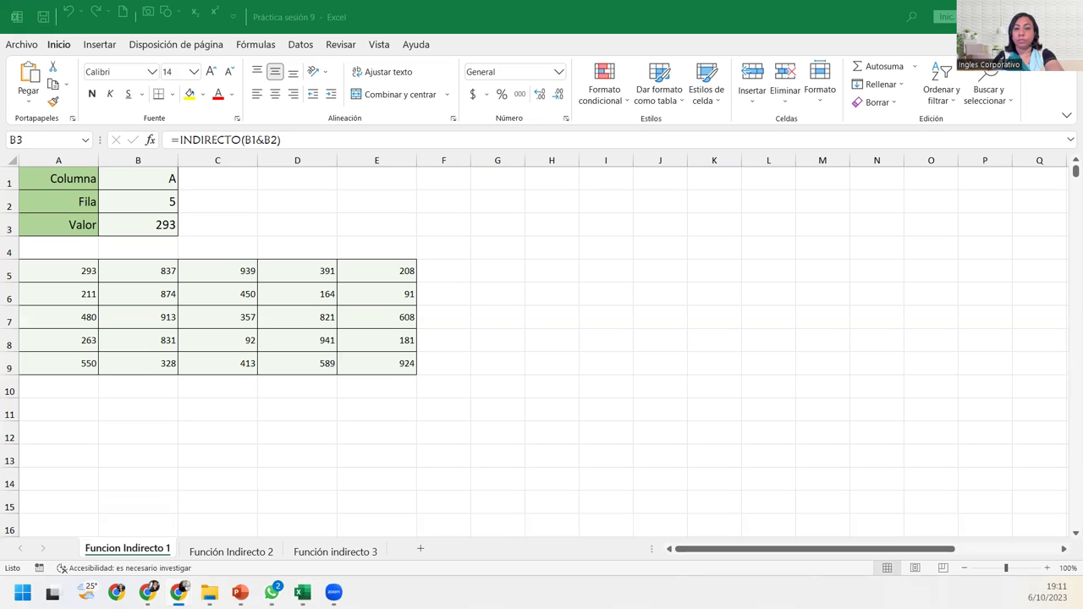
Change Columna to D and Fila to 8 so Valor shows 941, then go to Función Indirecto 2
{"action": "left_click", "coordinate": [160, 230]}
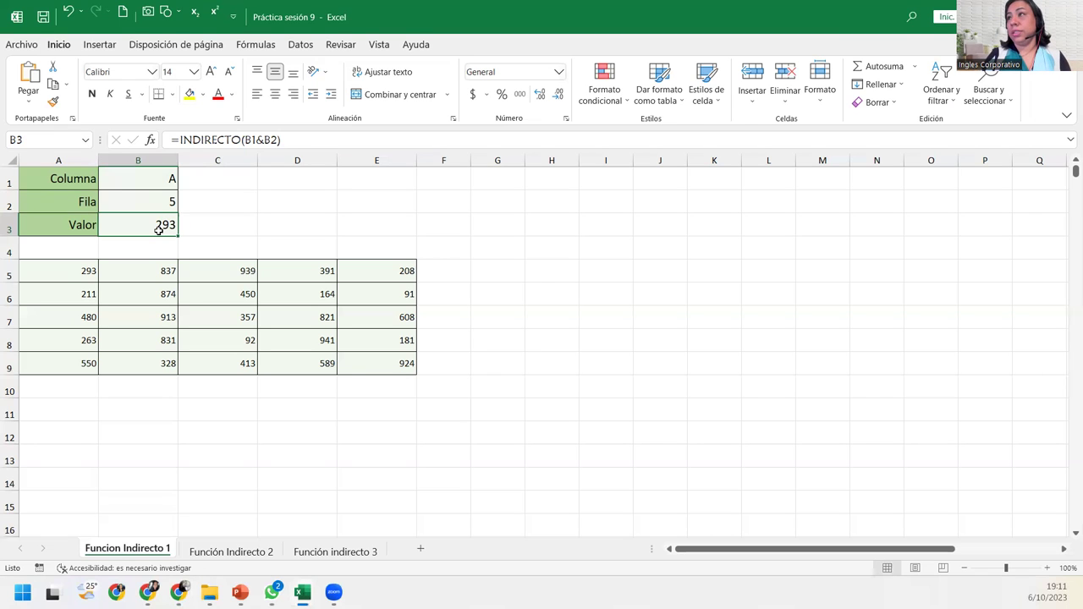
{"action": "key", "text": "Up"}
{"action": "key", "text": "Up"}
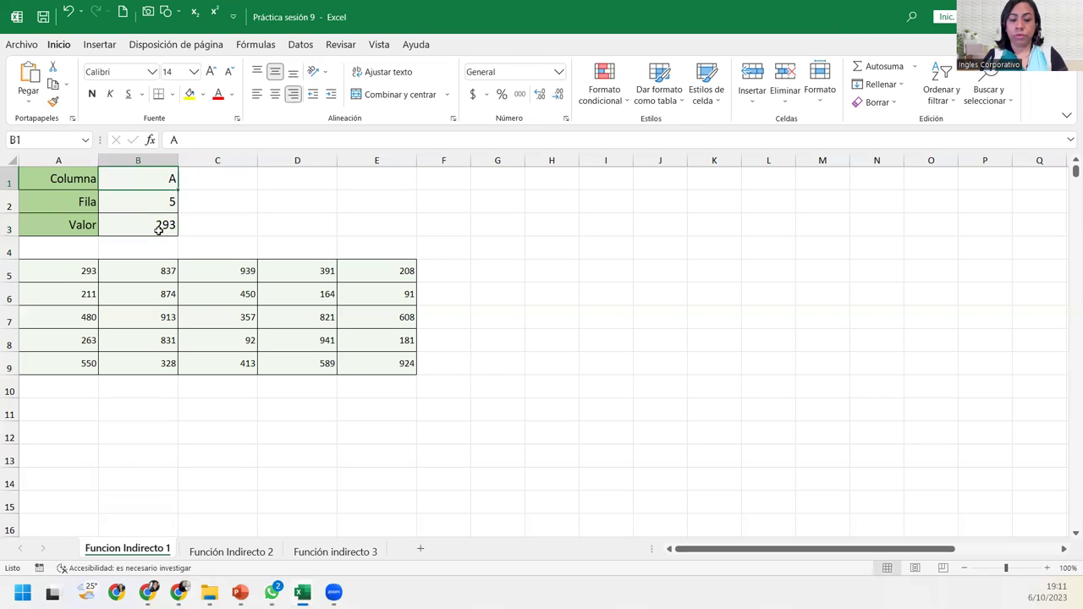
{"action": "type", "text": "D"}
{"action": "key", "text": "Return"}
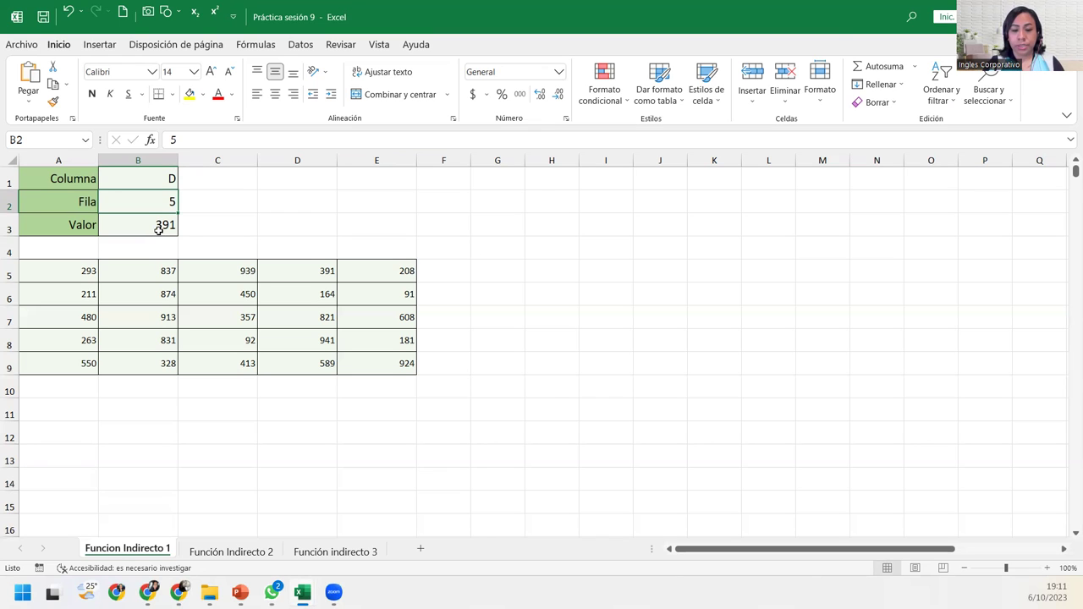
{"action": "type", "text": "8"}
{"action": "key", "text": "Return"}
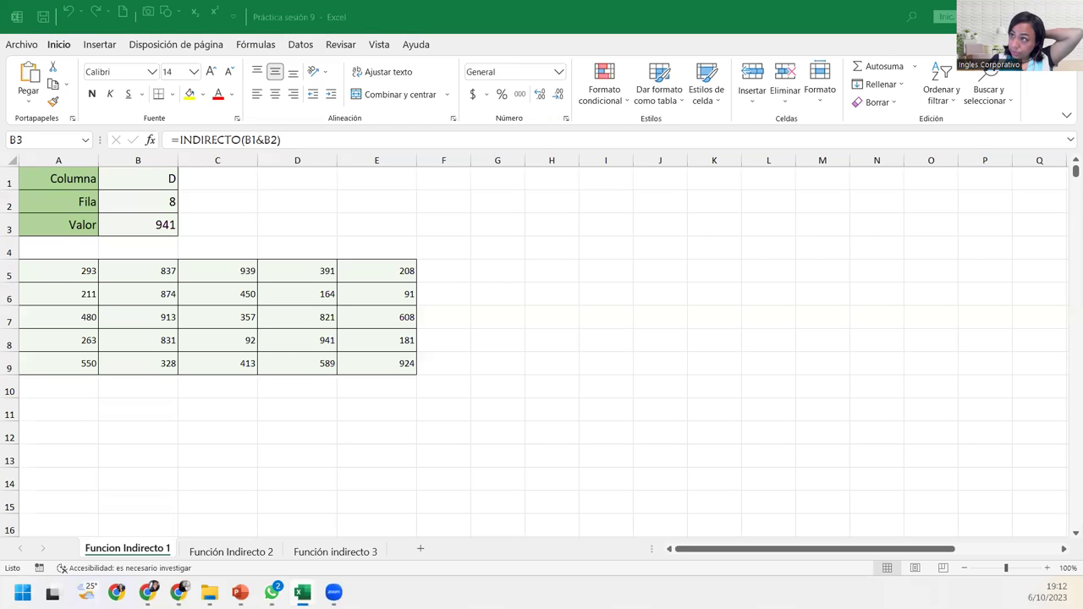
{"action": "left_click", "coordinate": [219, 552]}
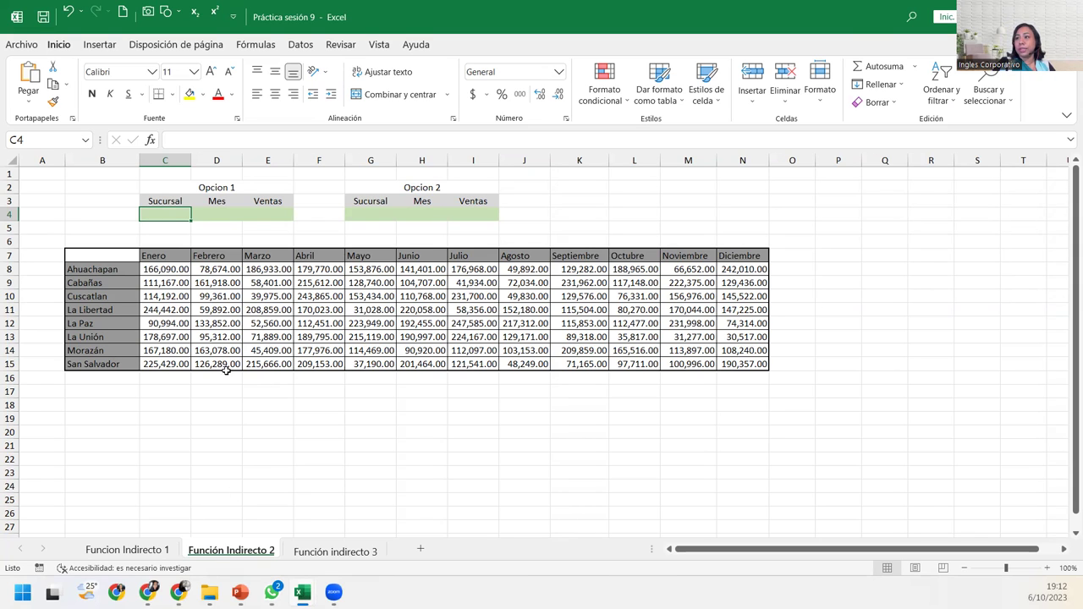
{"action": "left_click", "coordinate": [146, 288]}
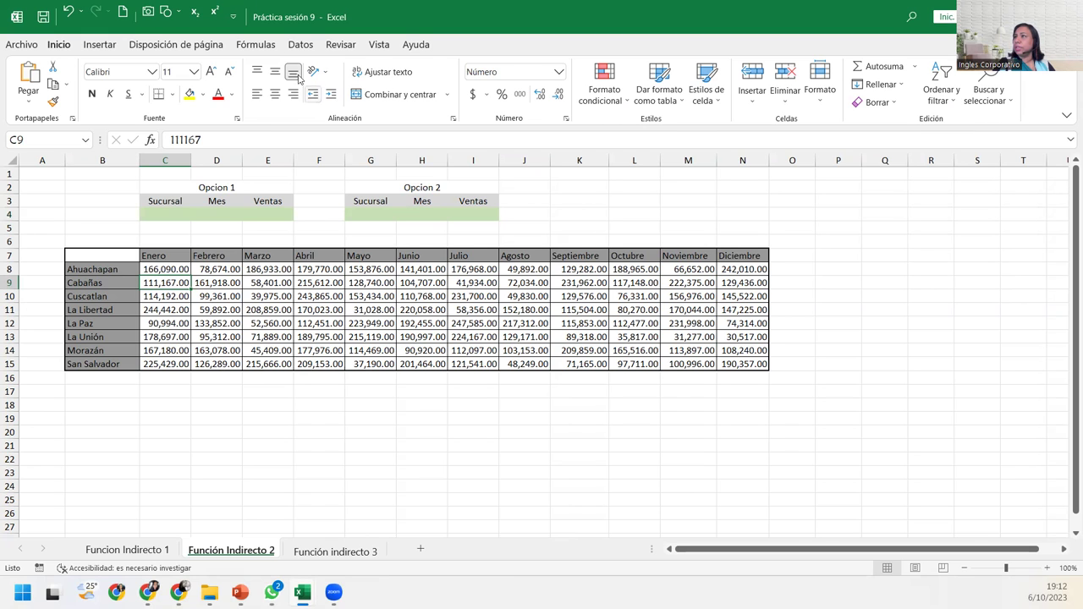
{"action": "left_click", "coordinate": [256, 48]}
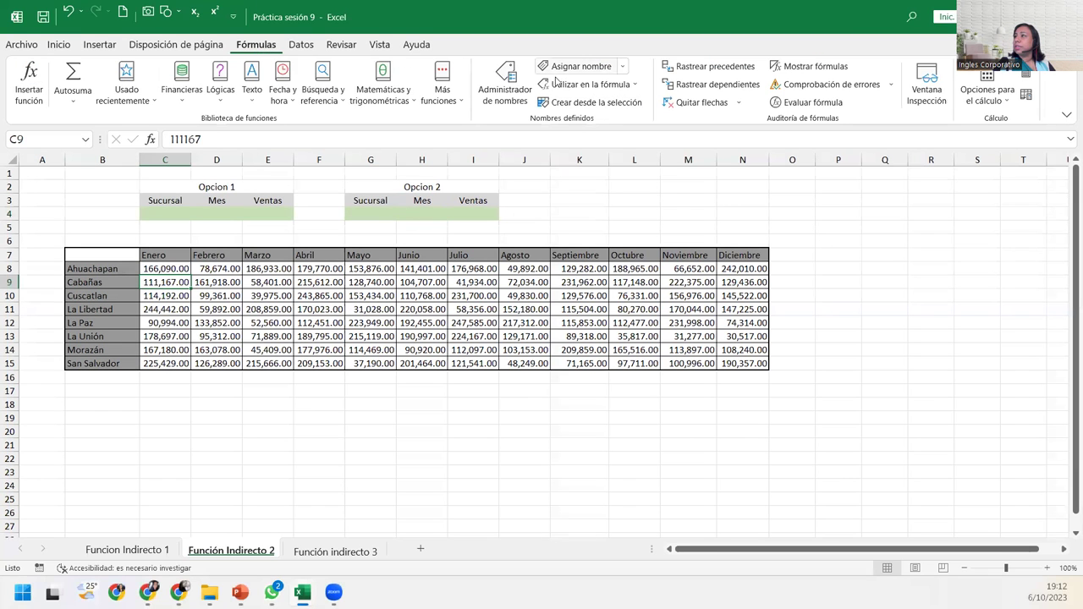
{"action": "left_click", "coordinate": [502, 85]}
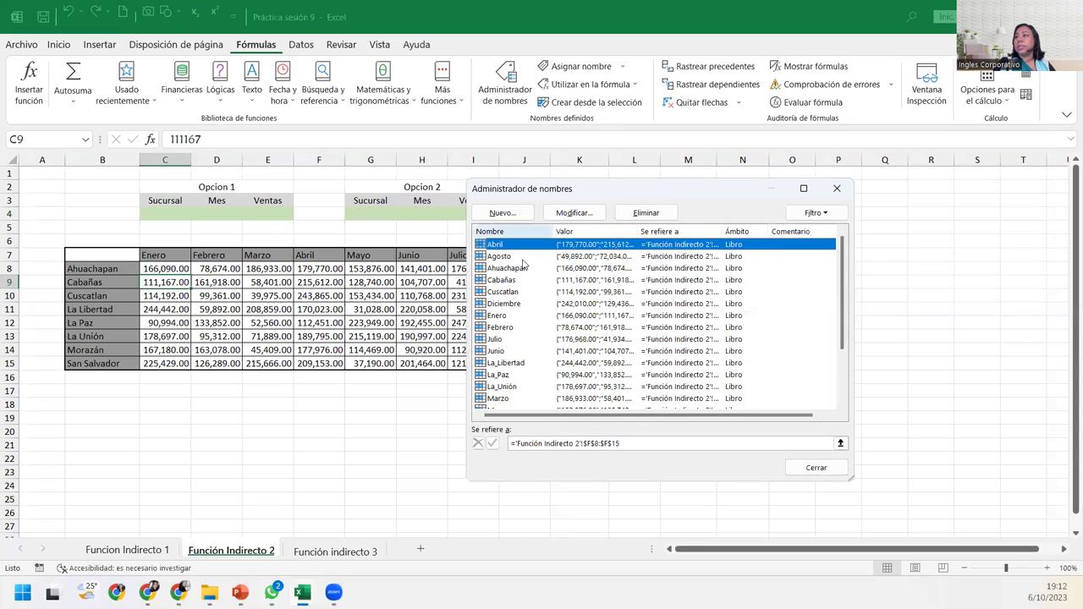
{"action": "scroll", "coordinate": [509, 299], "scroll_direction": "down", "scroll_amount": 1}
{"action": "scroll", "coordinate": [509, 300], "scroll_direction": "down", "scroll_amount": 1}
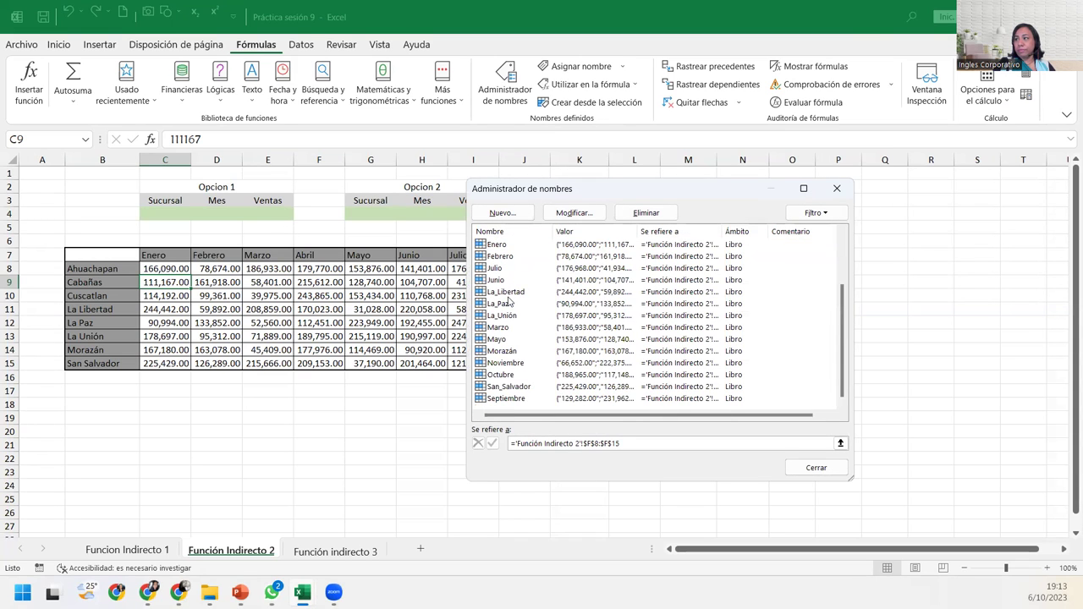
{"action": "scroll", "coordinate": [509, 300], "scroll_direction": "up", "scroll_amount": 2}
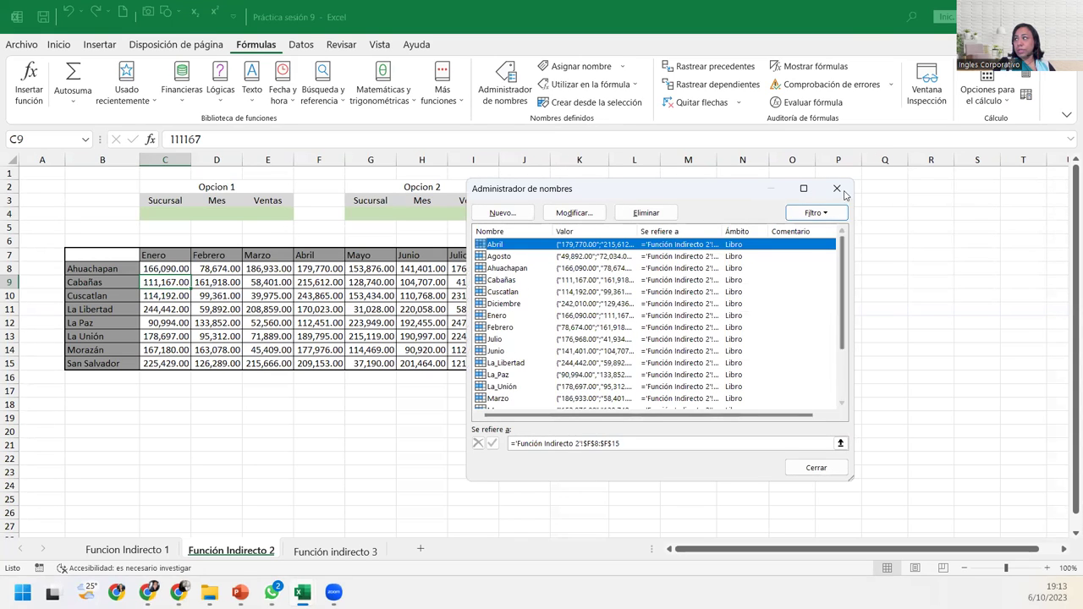
{"action": "left_click", "coordinate": [834, 189]}
{"action": "left_click", "coordinate": [177, 213]}
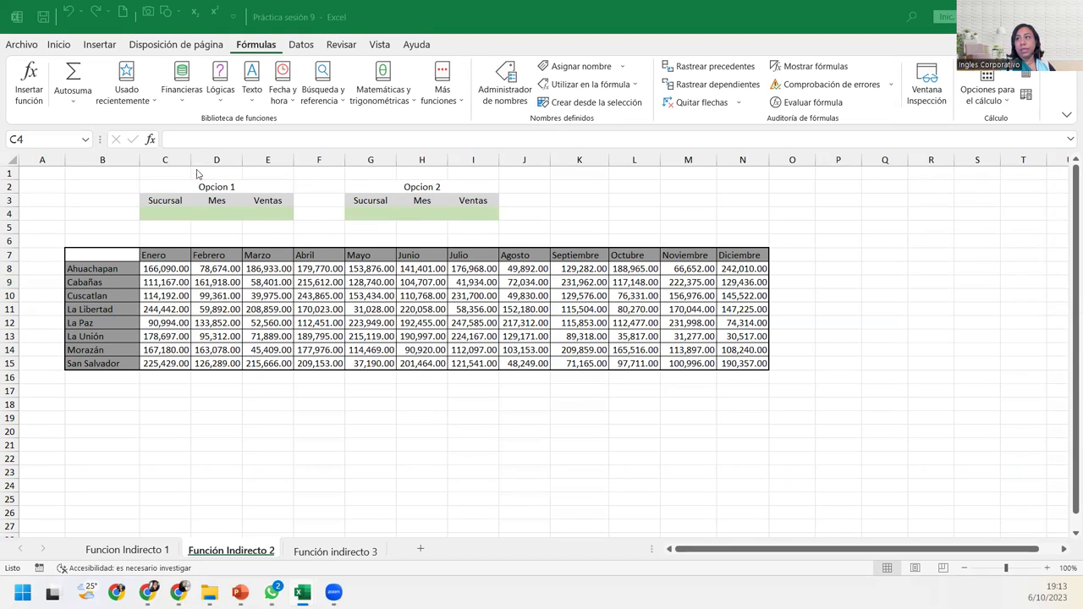
{"action": "left_click", "coordinate": [172, 211]}
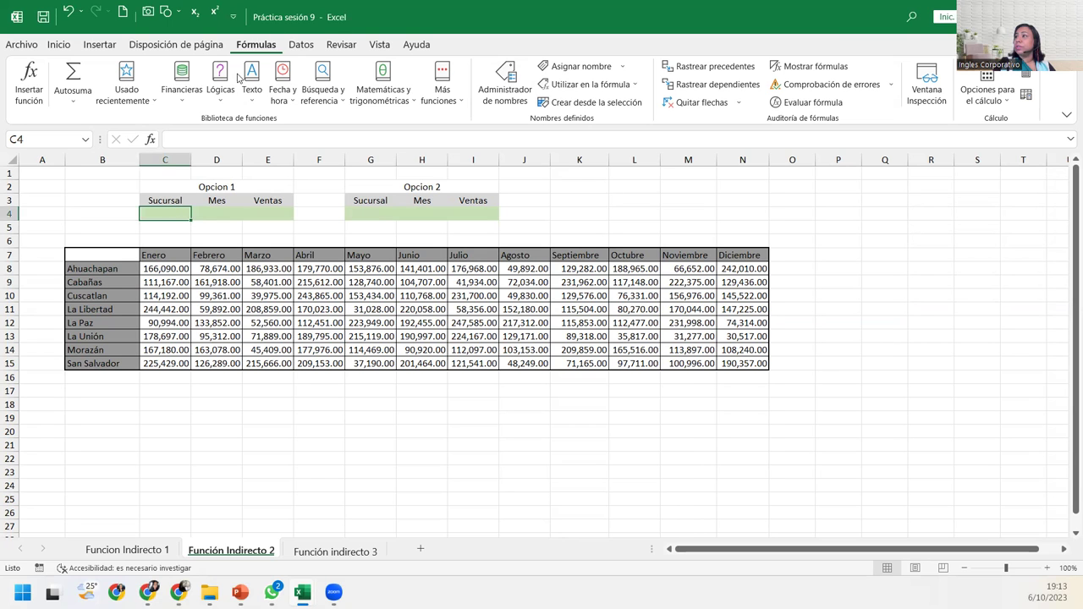
{"action": "left_click", "coordinate": [212, 45]}
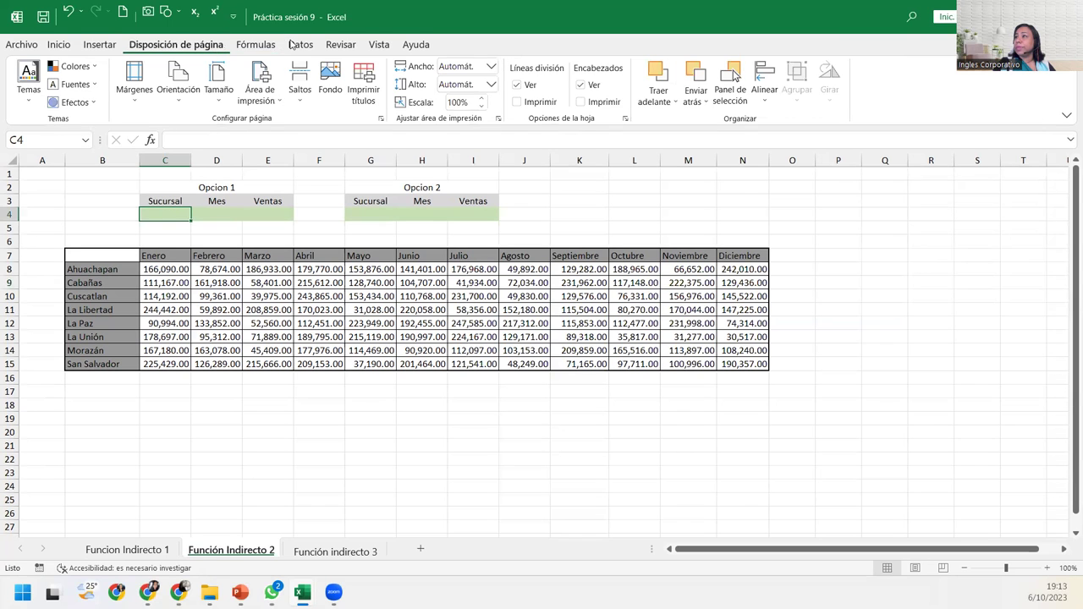
{"action": "left_click", "coordinate": [300, 44]}
{"action": "left_click", "coordinate": [630, 102]}
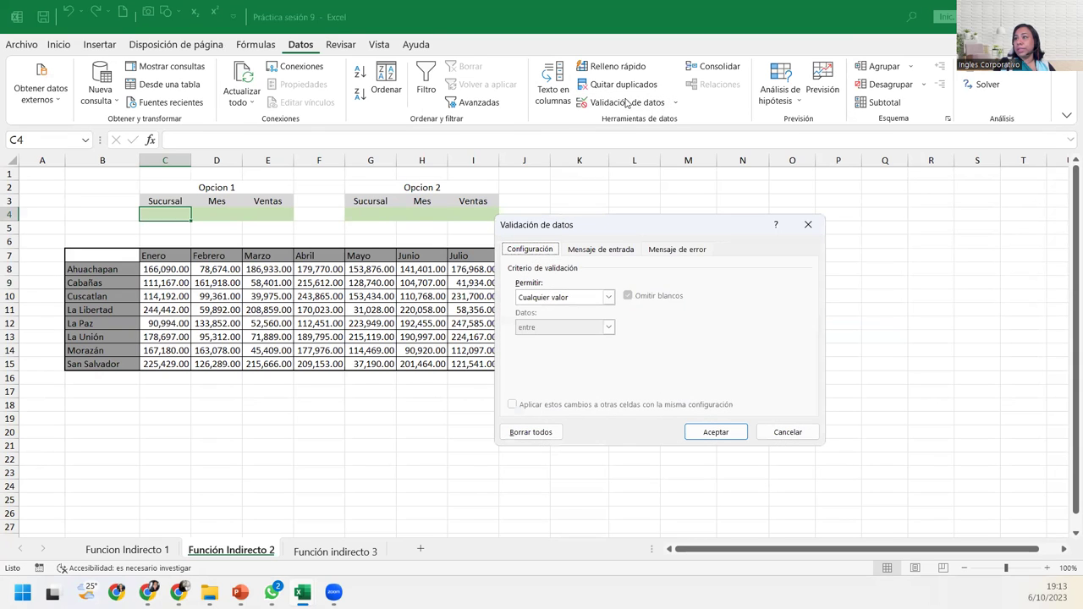
{"action": "left_click", "coordinate": [557, 299]}
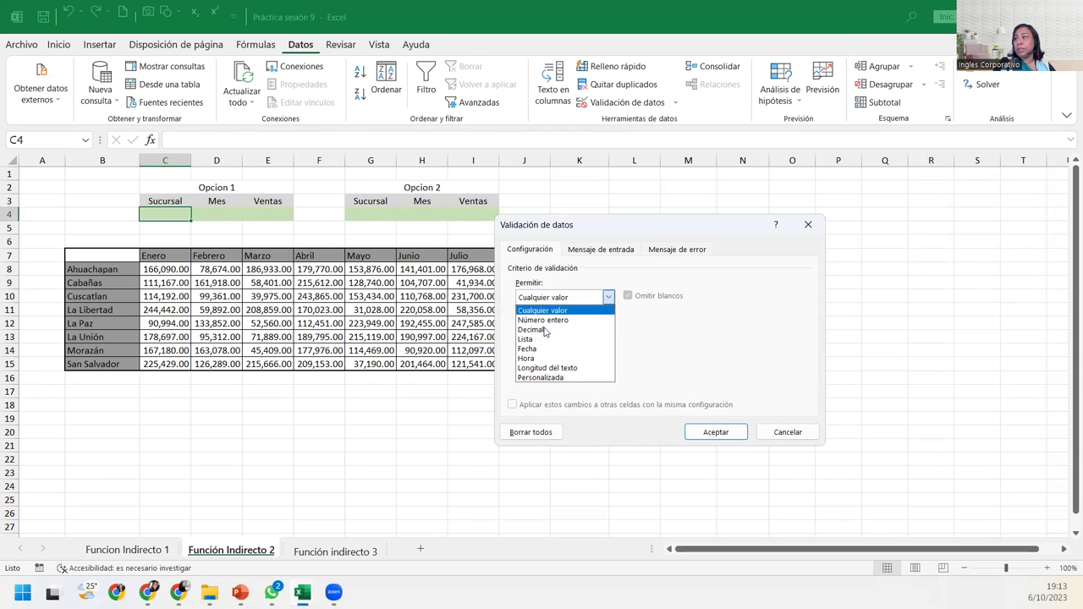
{"action": "left_click", "coordinate": [547, 339]}
{"action": "left_click", "coordinate": [554, 354]}
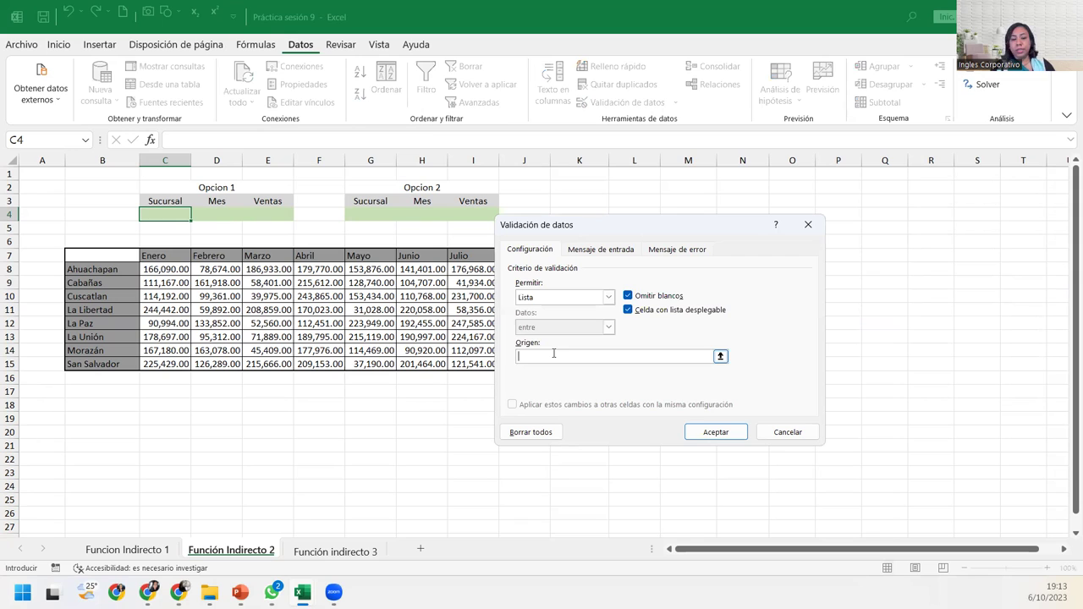
{"action": "type", "text": "=SUCURSAL"}
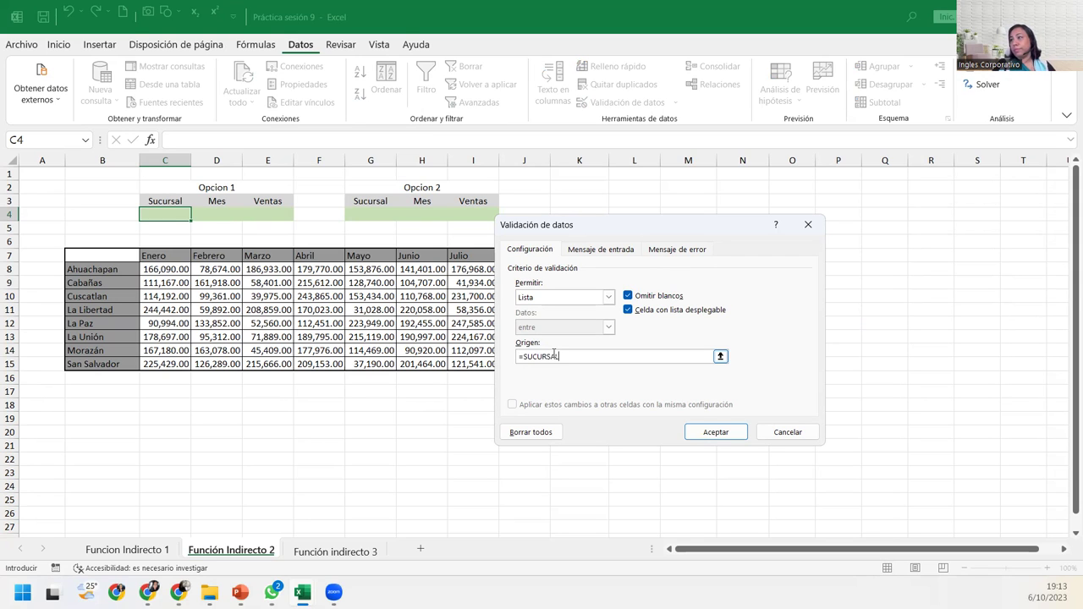
{"action": "left_click", "coordinate": [716, 433]}
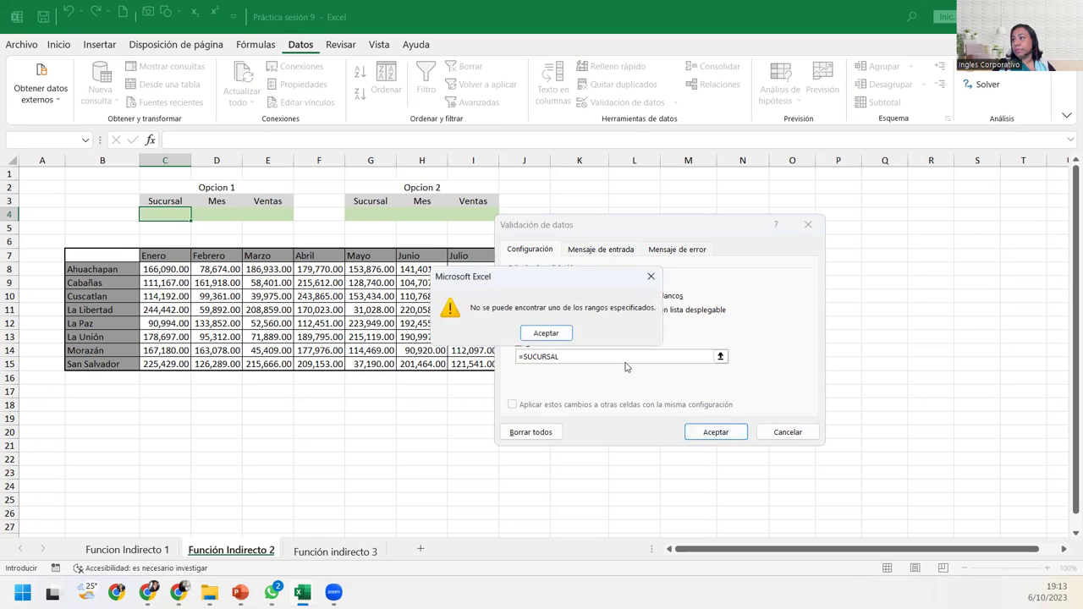
{"action": "left_click", "coordinate": [546, 334]}
{"action": "left_click", "coordinate": [788, 432]}
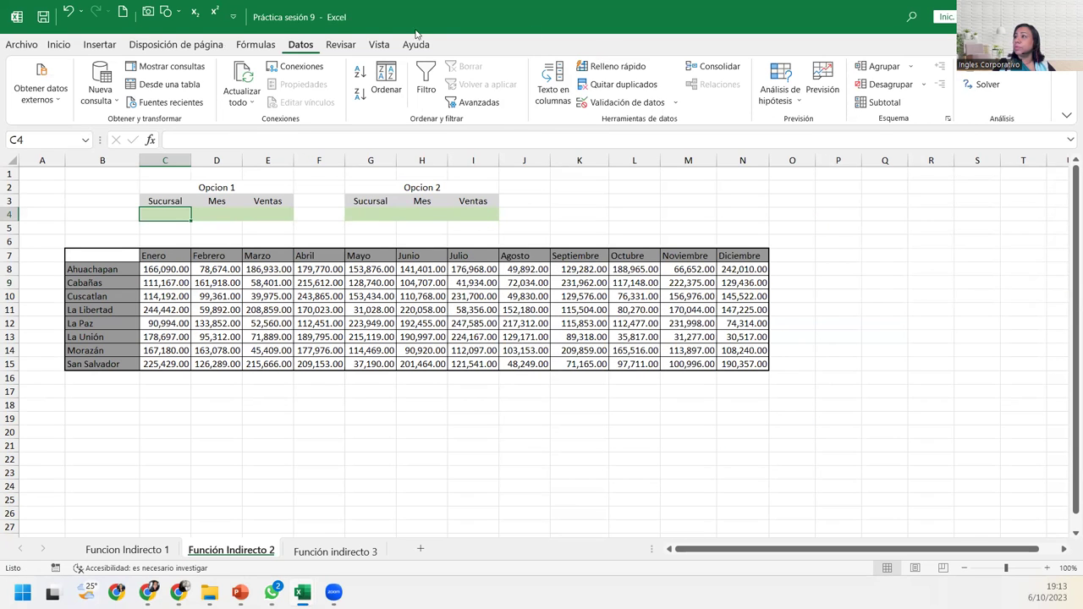
{"action": "left_click", "coordinate": [266, 47]}
{"action": "left_click", "coordinate": [501, 76]}
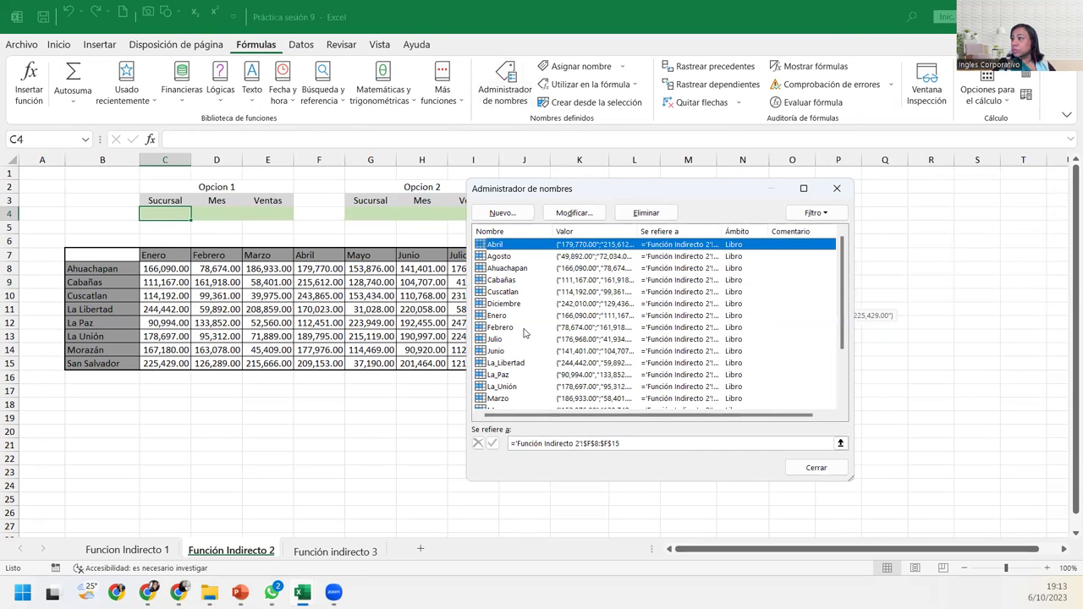
{"action": "scroll", "coordinate": [524, 333], "scroll_direction": "down", "scroll_amount": 2}
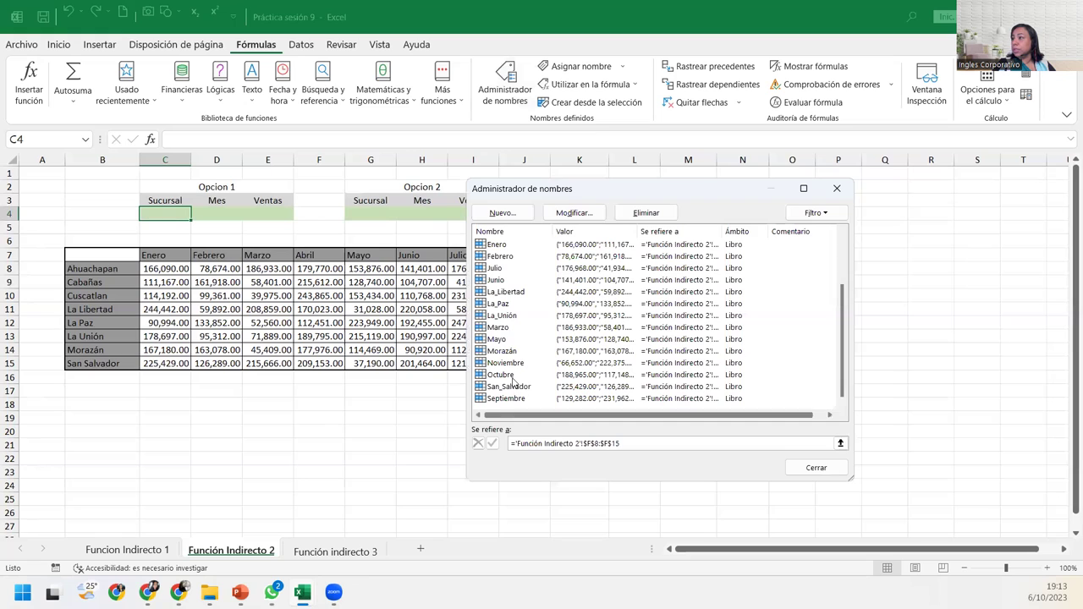
{"action": "key", "text": "Home"}
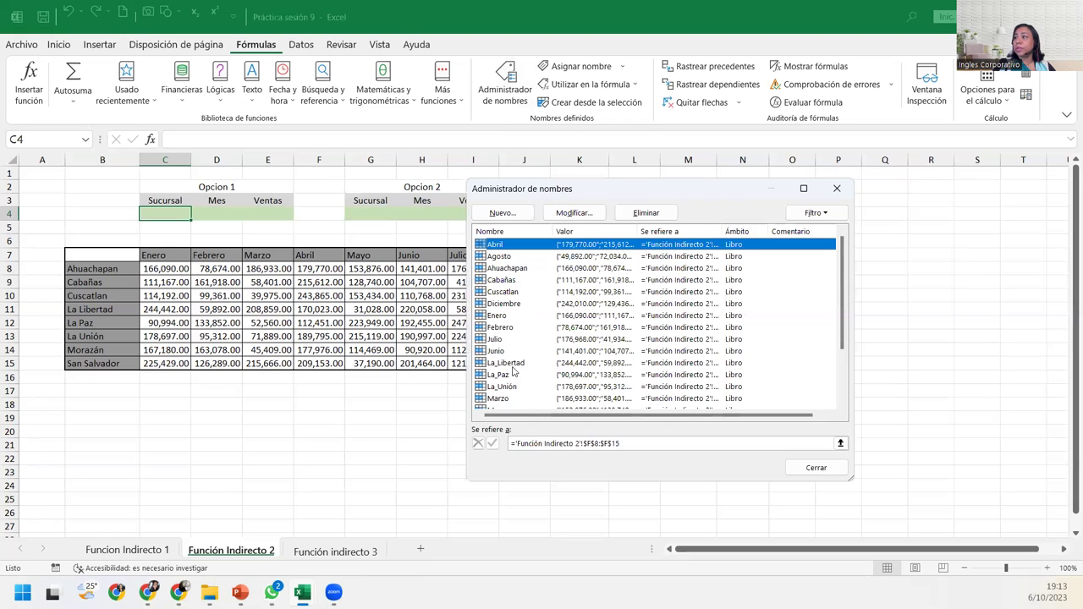
{"action": "scroll", "coordinate": [513, 370], "scroll_direction": "down", "scroll_amount": 1}
{"action": "scroll", "coordinate": [513, 372], "scroll_direction": "down", "scroll_amount": 1}
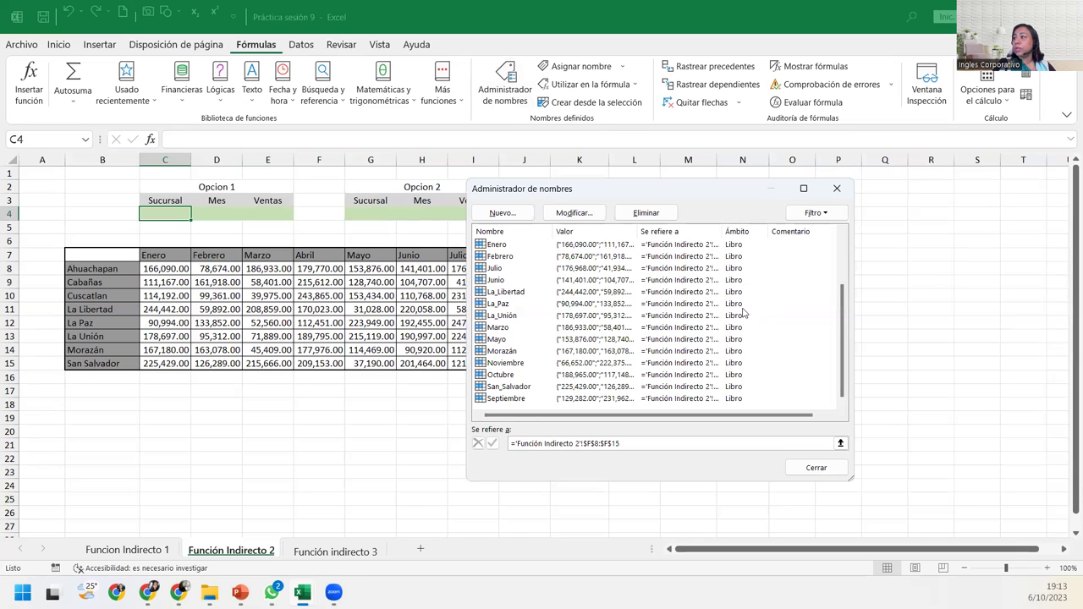
{"action": "left_click", "coordinate": [837, 188]}
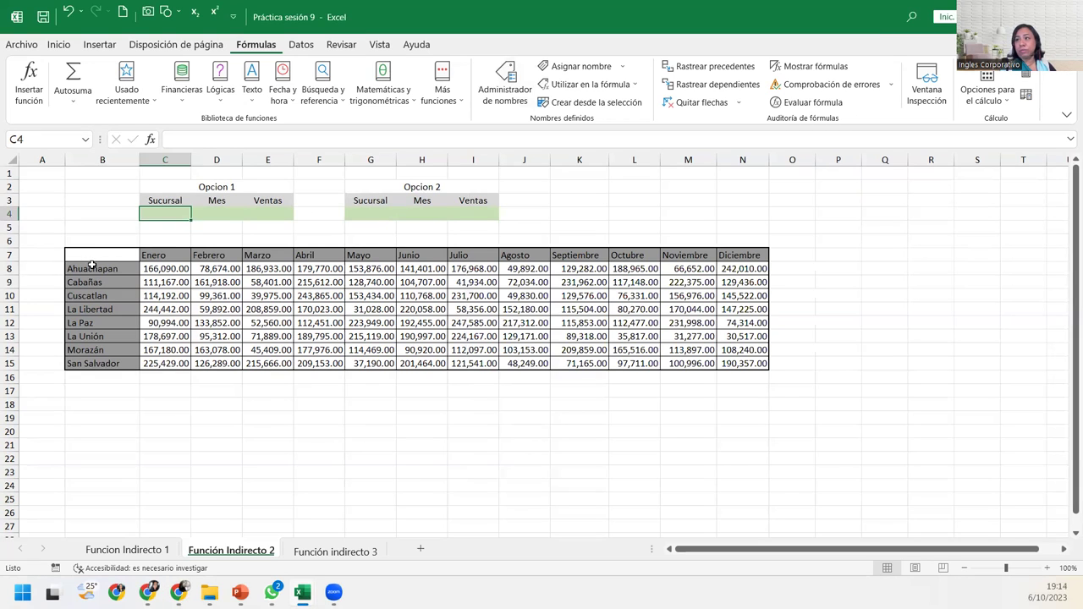
Select the branch names in B8:B15 and define them as the named range Sucursal
{"action": "left_click_drag", "start_coordinate": [91, 266], "coordinate": [103, 362]}
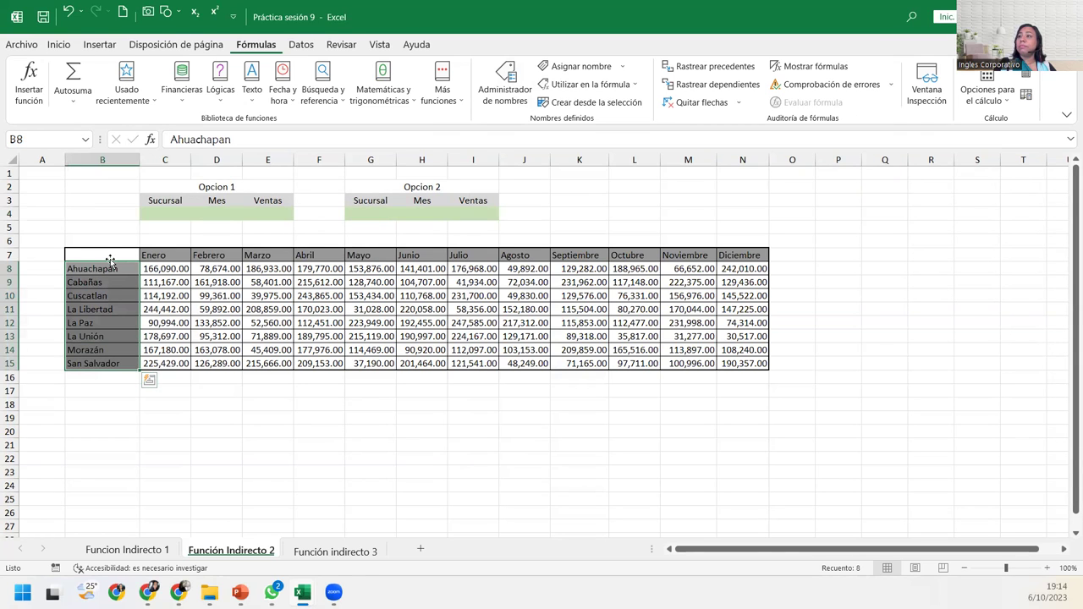
{"action": "left_click", "coordinate": [581, 66]}
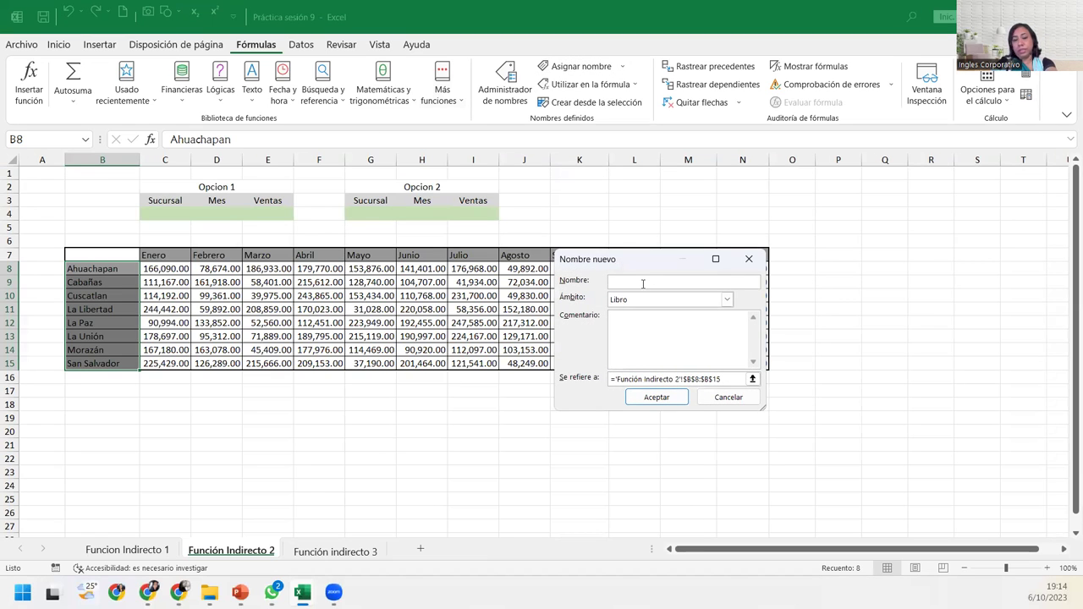
{"action": "type", "text": "Sucursal"}
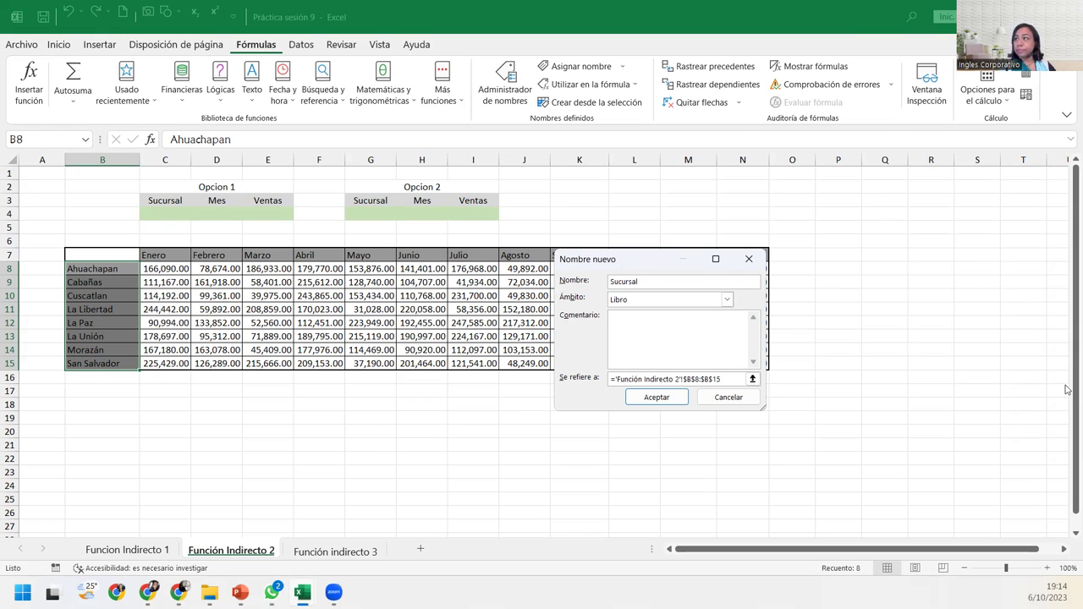
{"action": "left_click", "coordinate": [656, 397]}
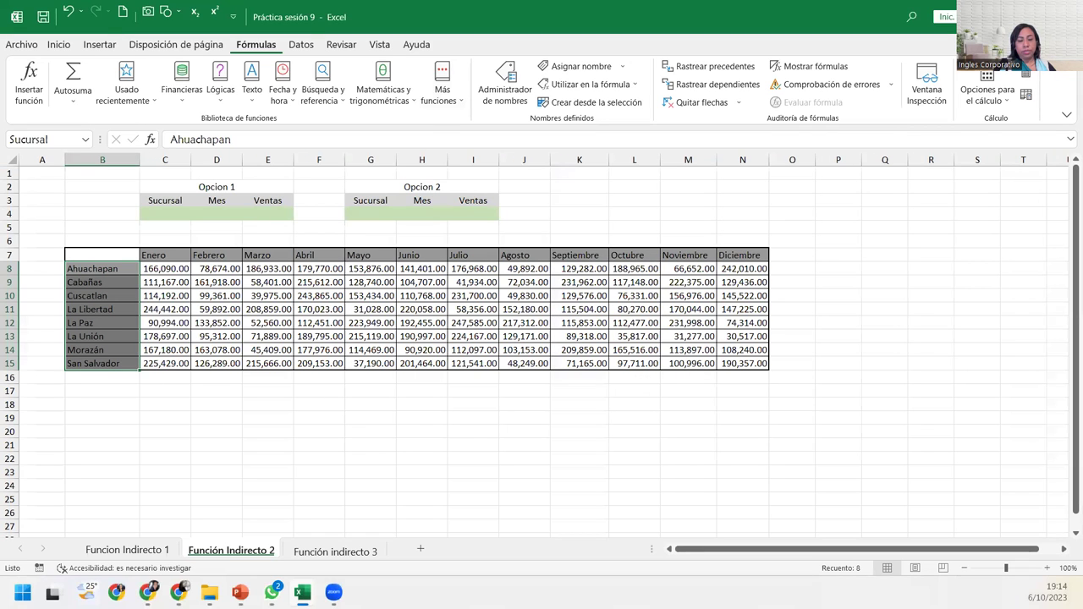
{"action": "key", "text": "alt+Tab"}
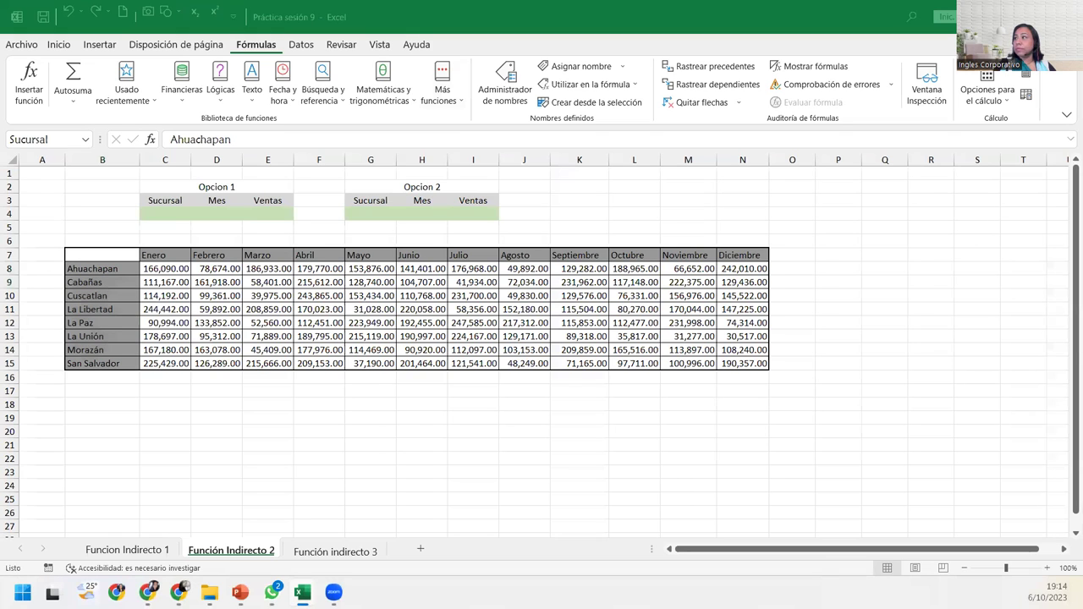
{"action": "key", "text": "Return"}
Apply a List data validation with source =Sucursal to cell C4
{"action": "left_click", "coordinate": [168, 213]}
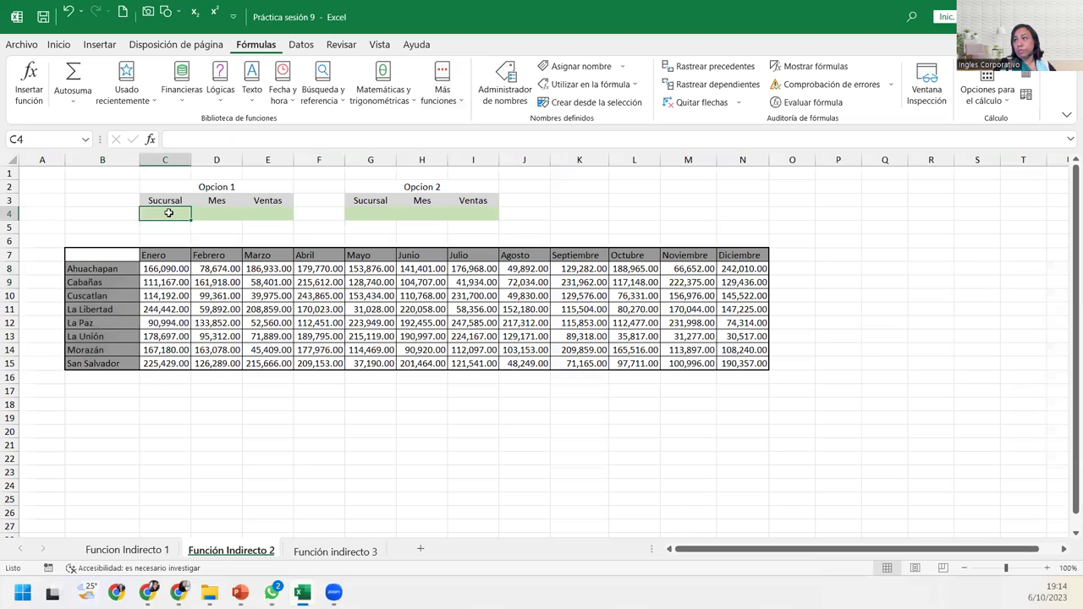
{"action": "left_click", "coordinate": [301, 44]}
{"action": "left_click", "coordinate": [600, 103]}
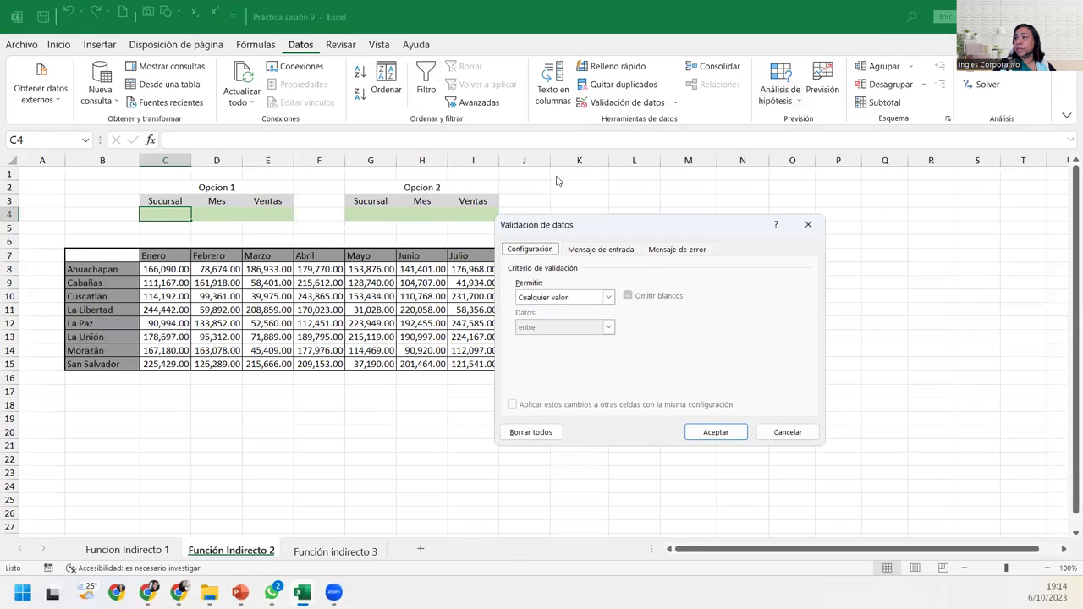
{"action": "left_click", "coordinate": [553, 297]}
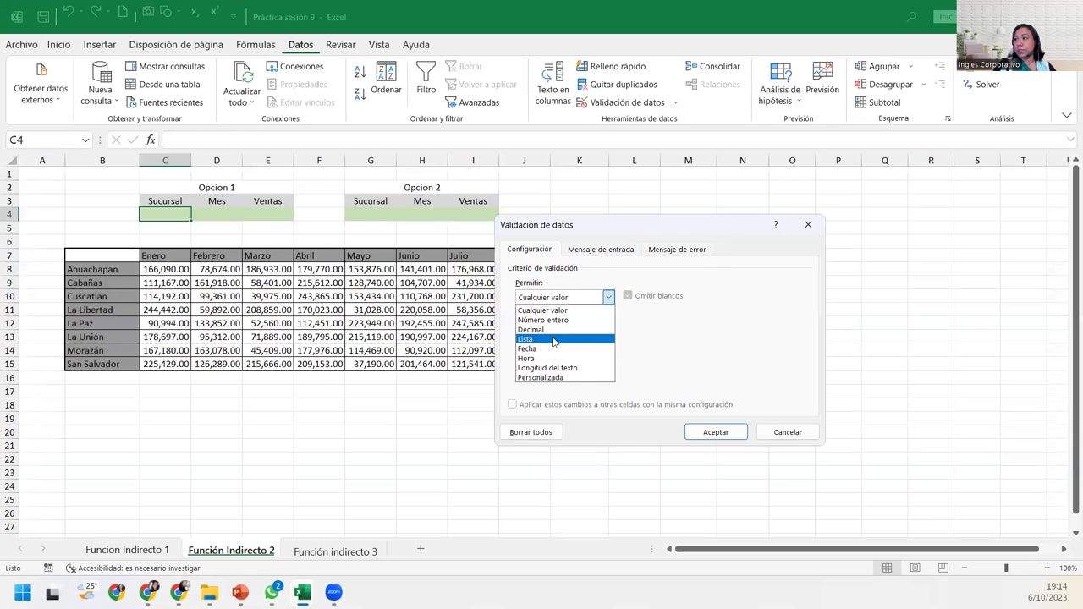
{"action": "left_click", "coordinate": [552, 339]}
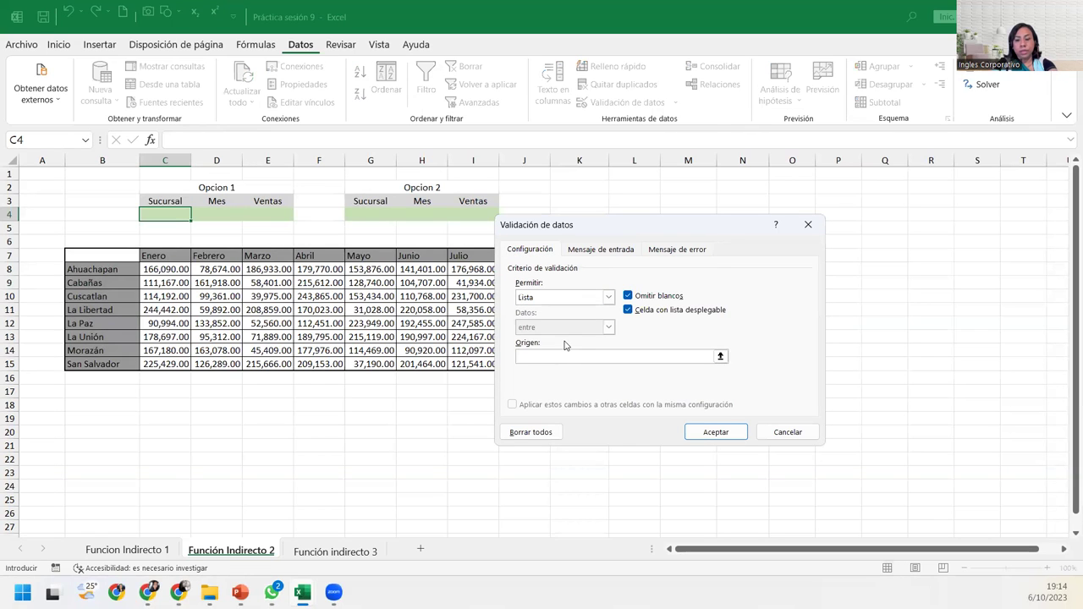
{"action": "type", "text": "=sucursal"}
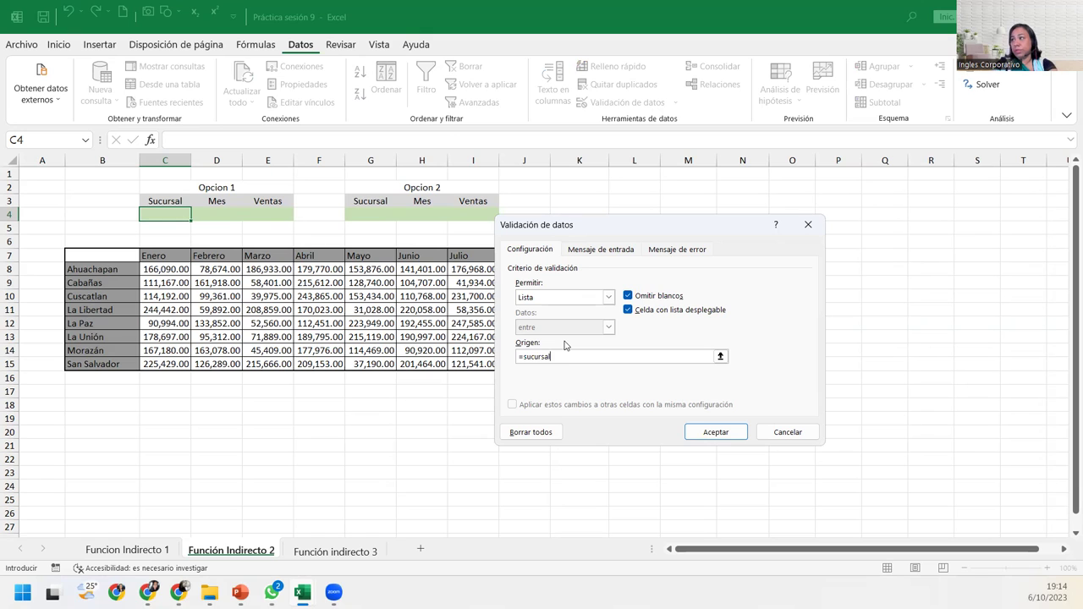
{"action": "key", "text": "Return"}
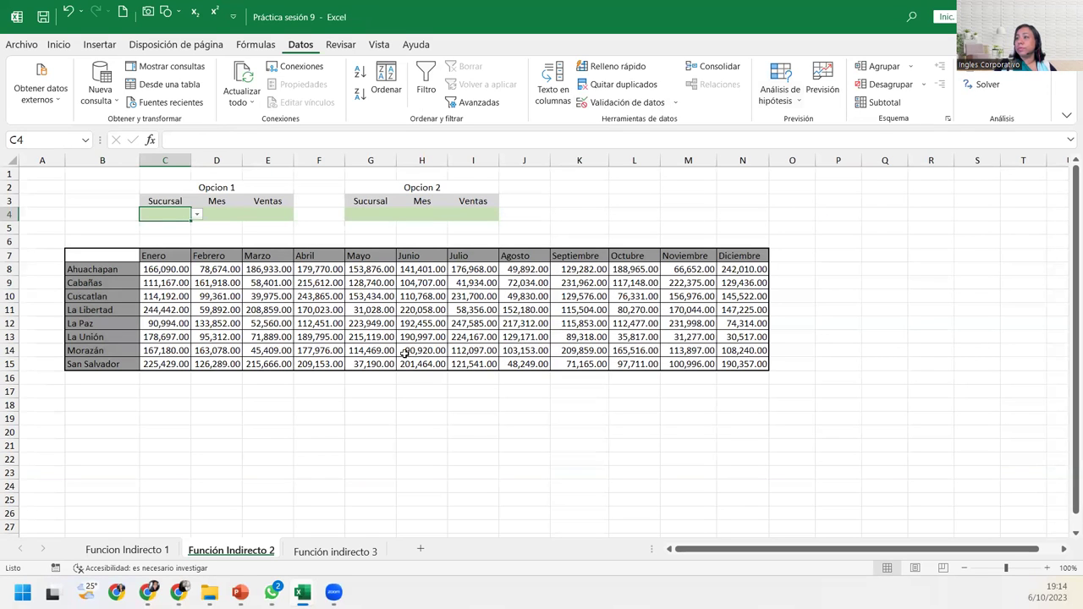
Test C4's branch dropdown, then reopen and close its validation settings
{"action": "left_click", "coordinate": [197, 214]}
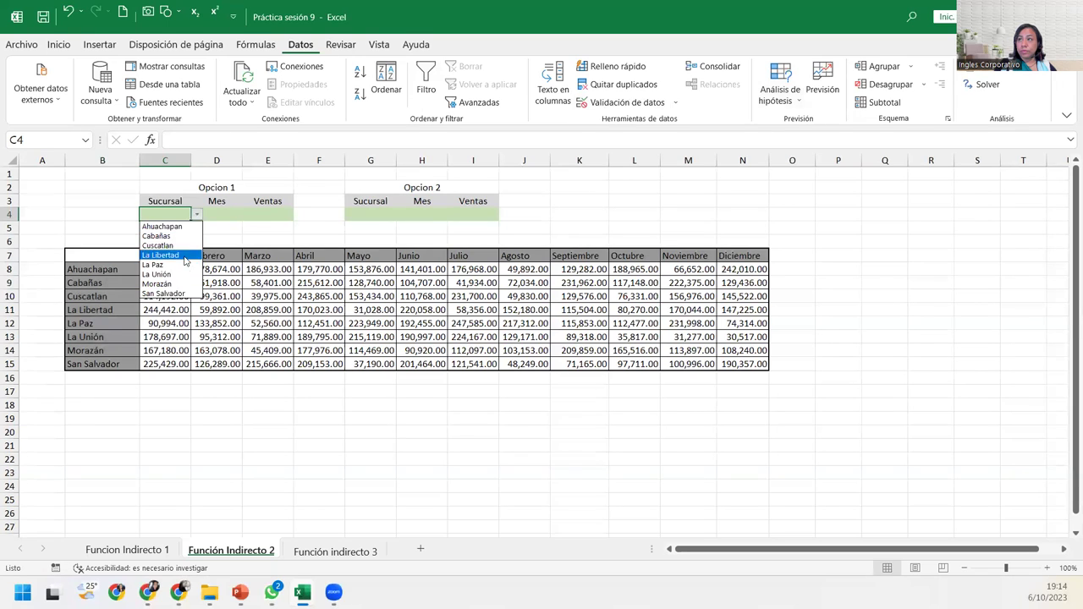
{"action": "left_click", "coordinate": [197, 216]}
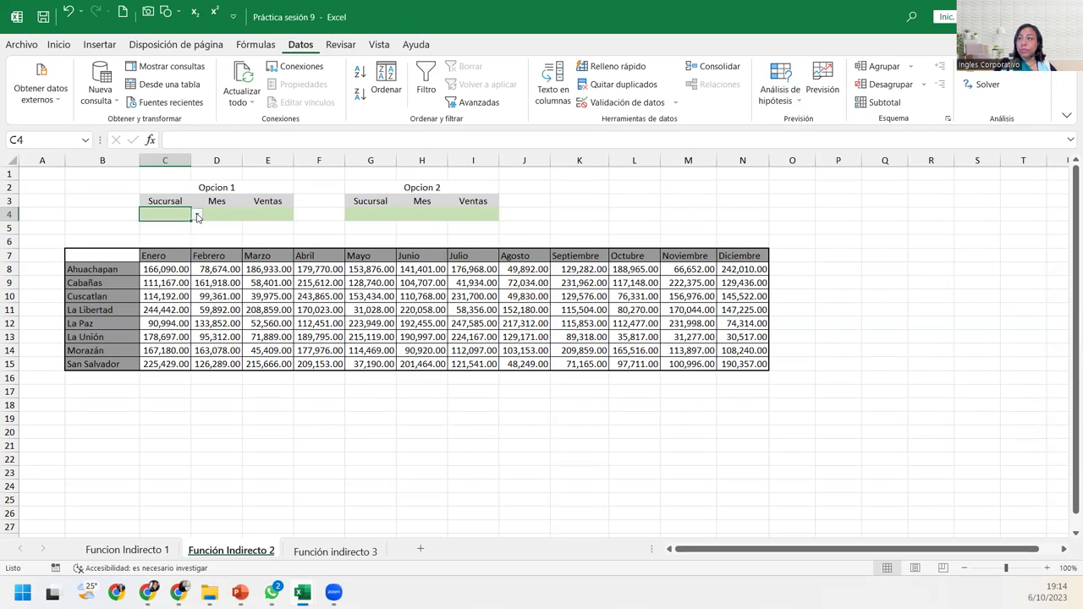
{"action": "left_click", "coordinate": [611, 106]}
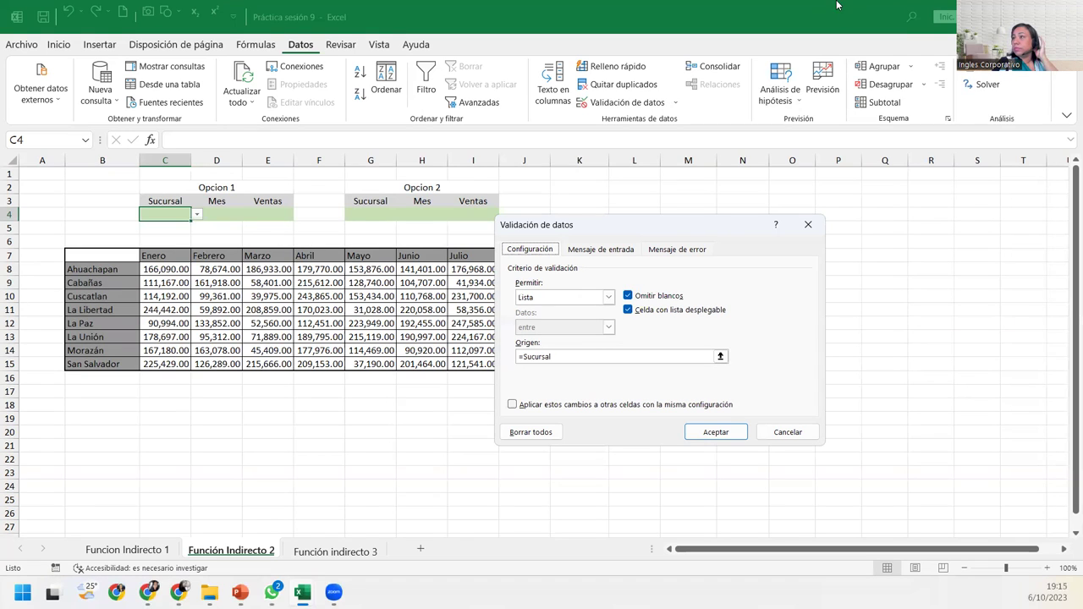
{"action": "left_click", "coordinate": [797, 225]}
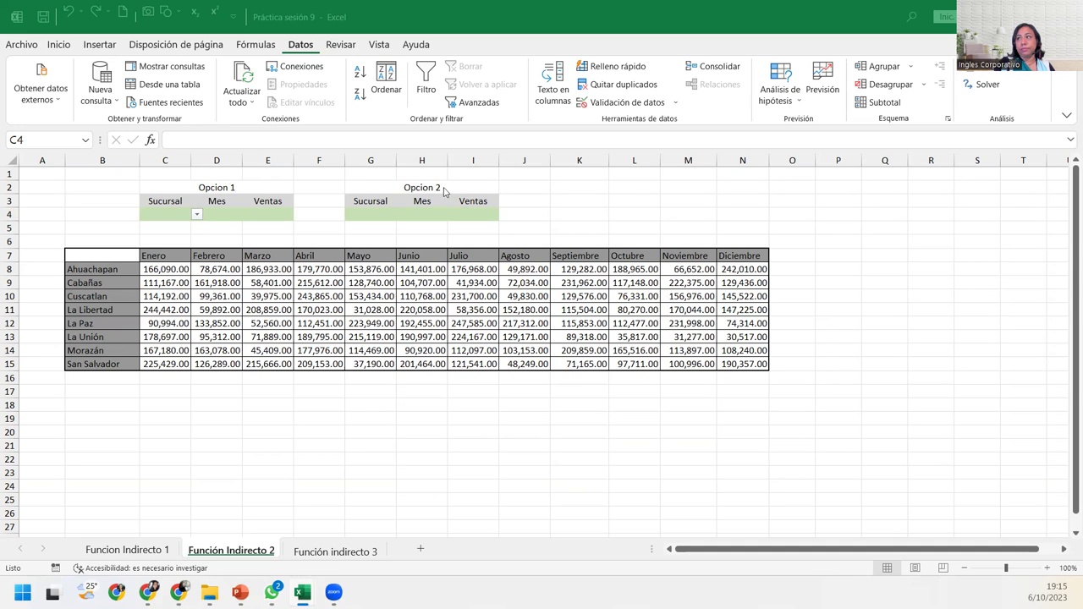
Try a List validation with source =meses on D4, cancelling after the range-not-found error
{"action": "left_click", "coordinate": [226, 217]}
{"action": "left_click", "coordinate": [226, 218]}
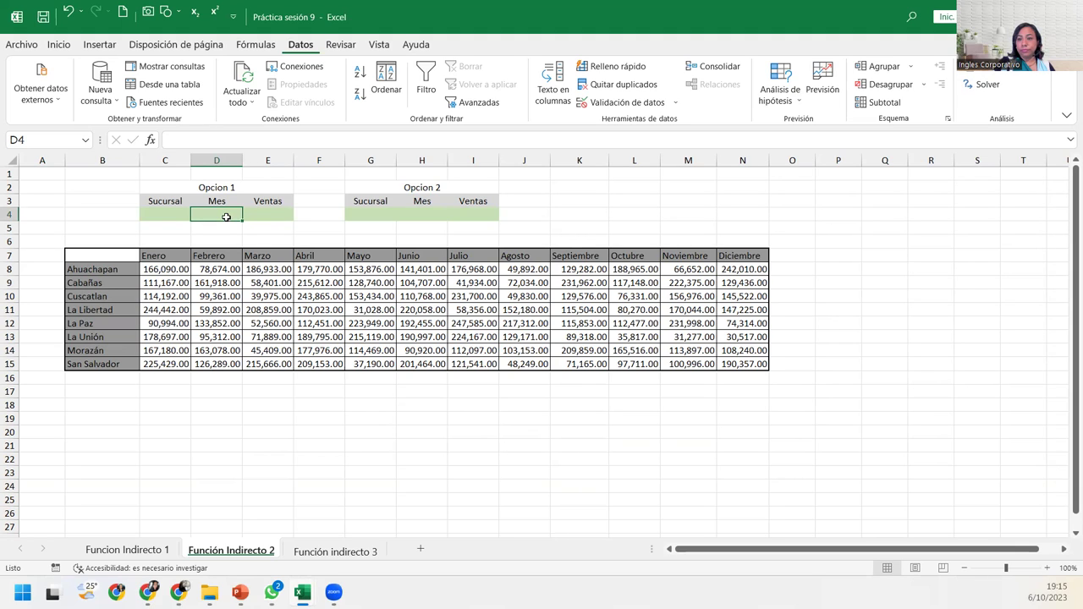
{"action": "left_click", "coordinate": [648, 103]}
{"action": "left_click", "coordinate": [565, 298]}
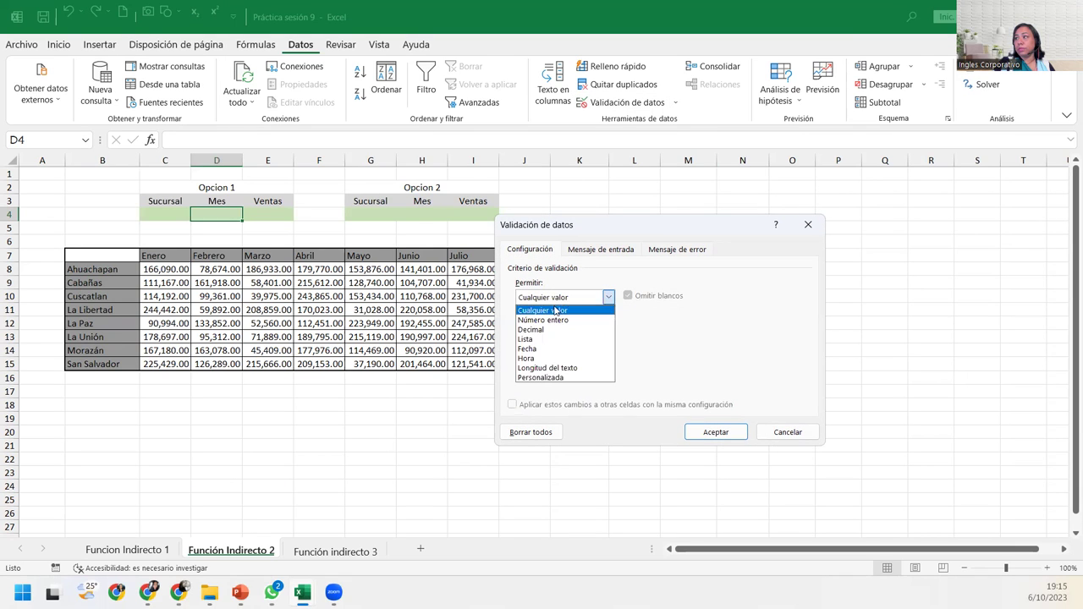
{"action": "left_click", "coordinate": [551, 339]}
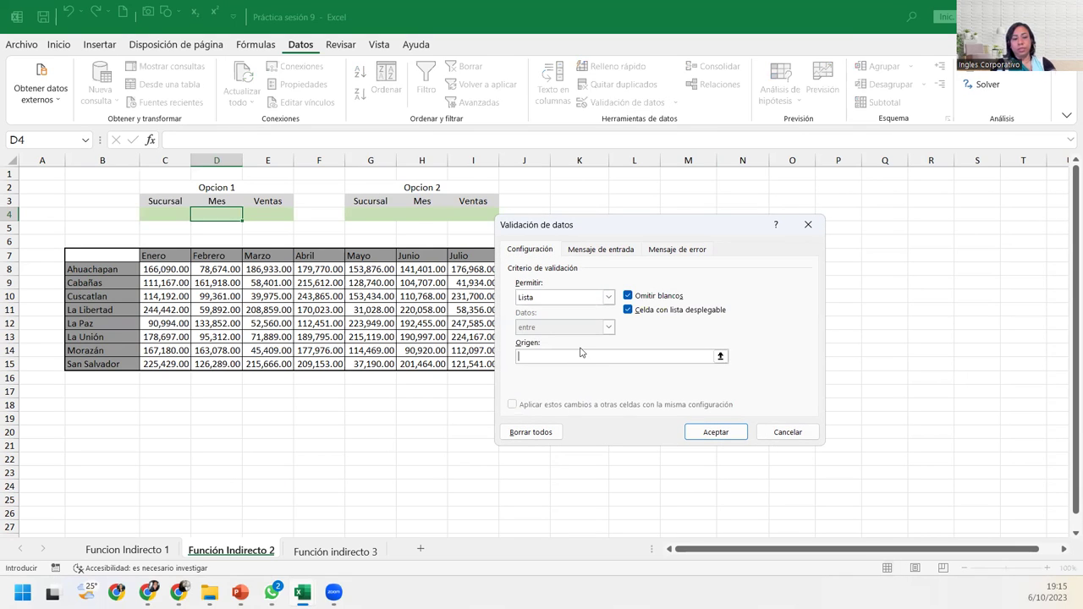
{"action": "type", "text": "=meses"}
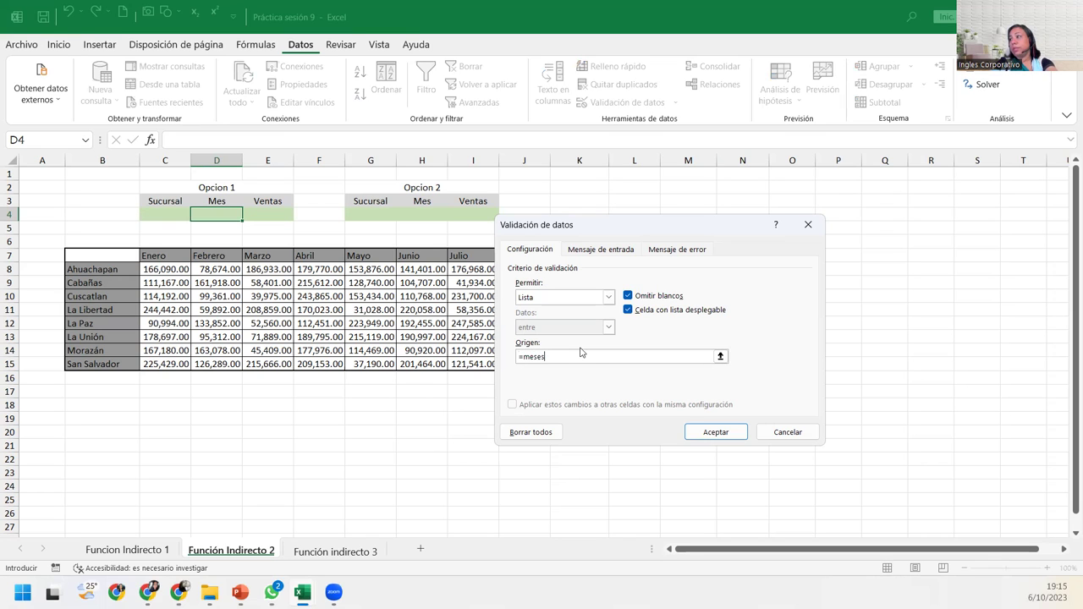
{"action": "key", "text": "Return"}
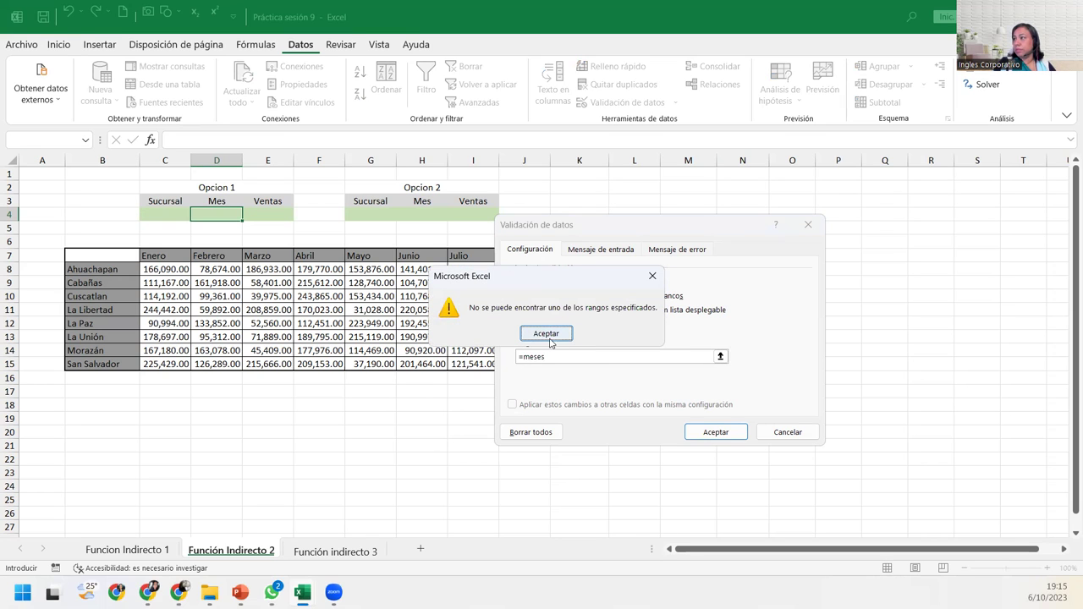
{"action": "left_click", "coordinate": [550, 335]}
{"action": "left_click", "coordinate": [809, 225]}
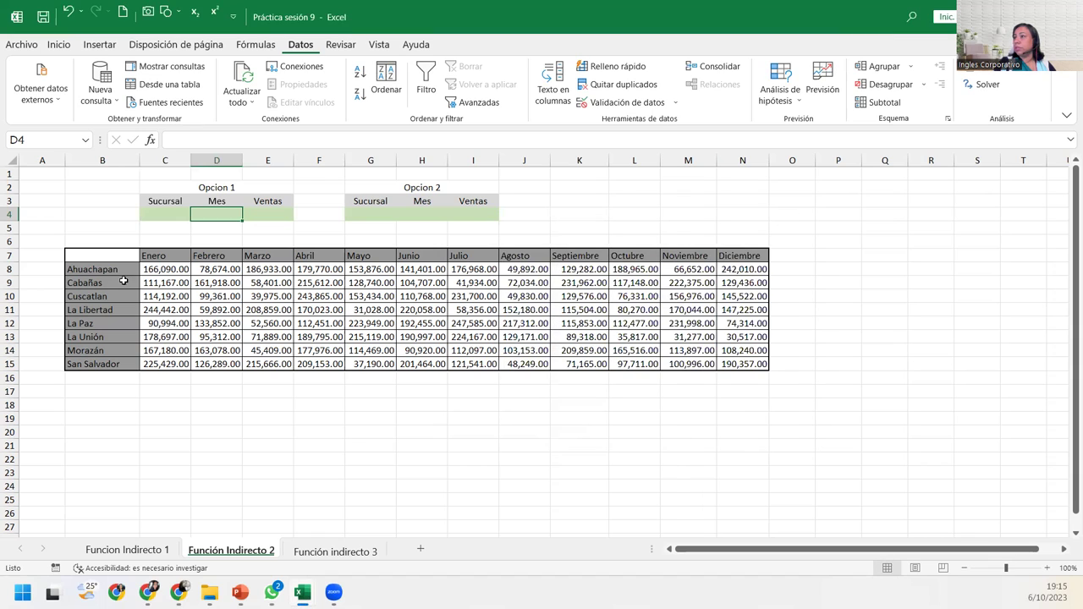
Select the Enero–Diciembre month headers in C7:N7
{"action": "left_click_drag", "start_coordinate": [159, 257], "coordinate": [745, 255]}
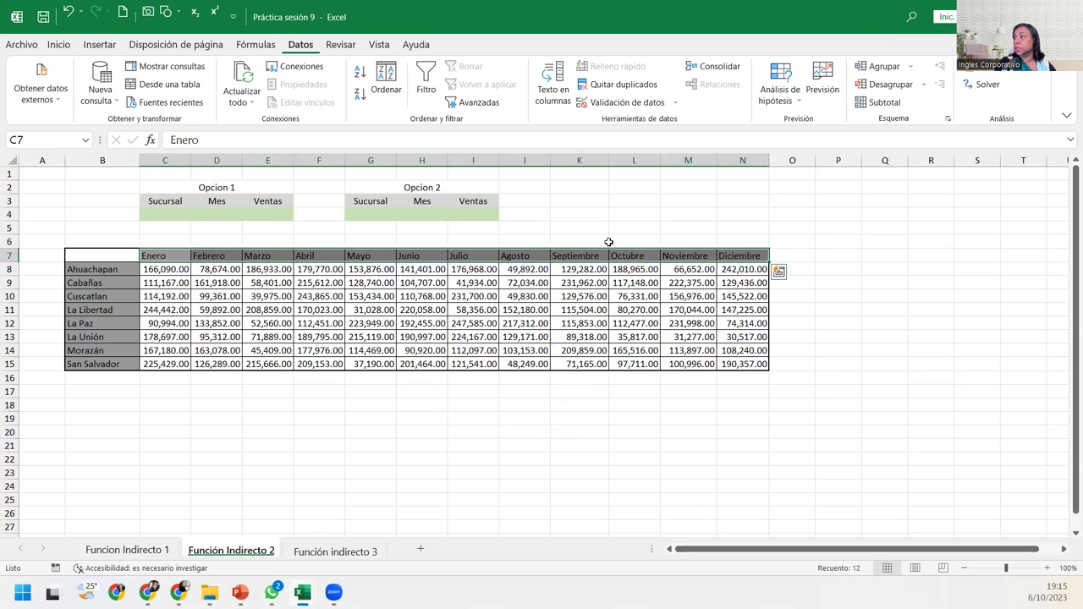
{"action": "left_click", "coordinate": [173, 47]}
{"action": "left_click", "coordinate": [256, 46]}
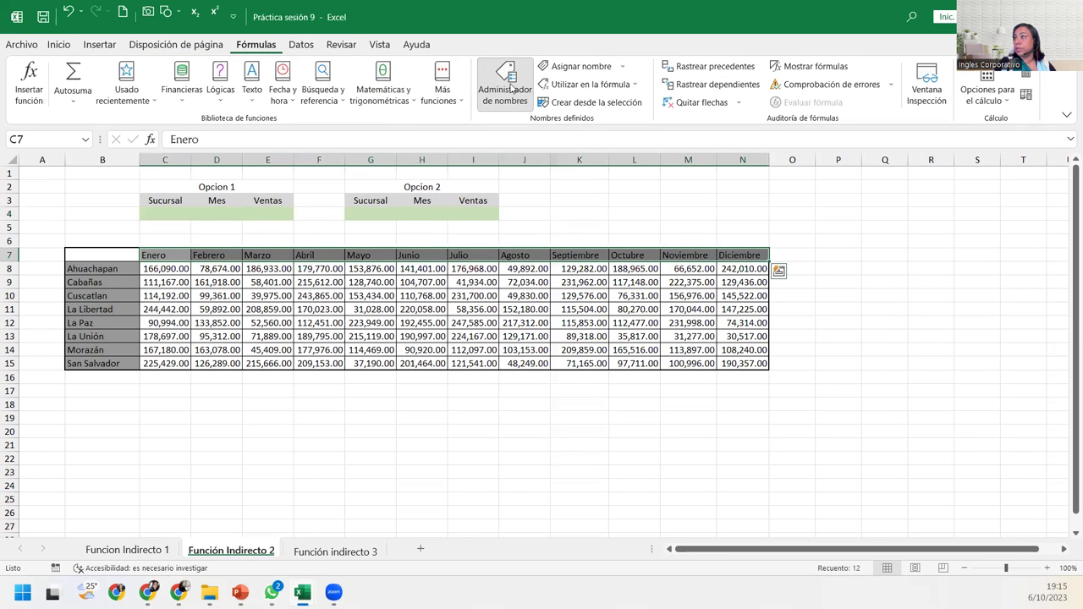
Define C7:N7 as the named range meses, then reselect D4
{"action": "left_click", "coordinate": [584, 66]}
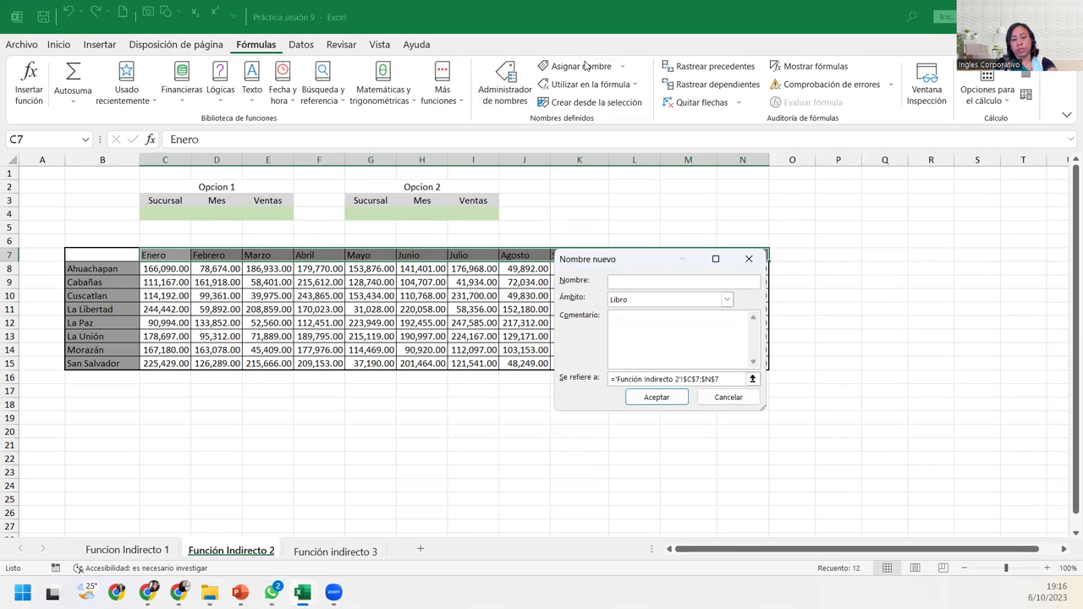
{"action": "type", "text": "meses"}
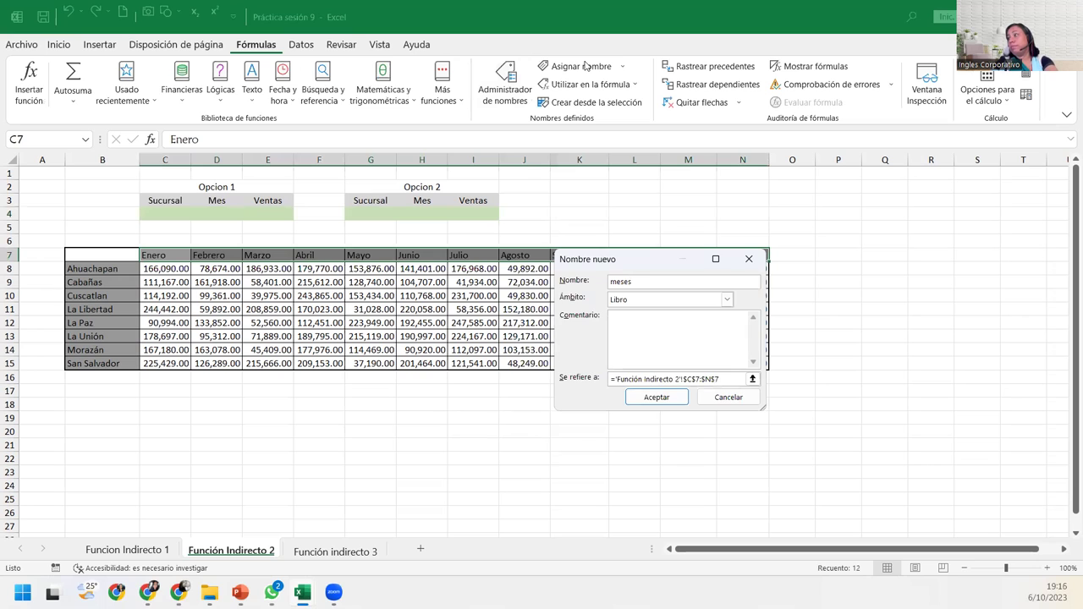
{"action": "key", "text": "Return"}
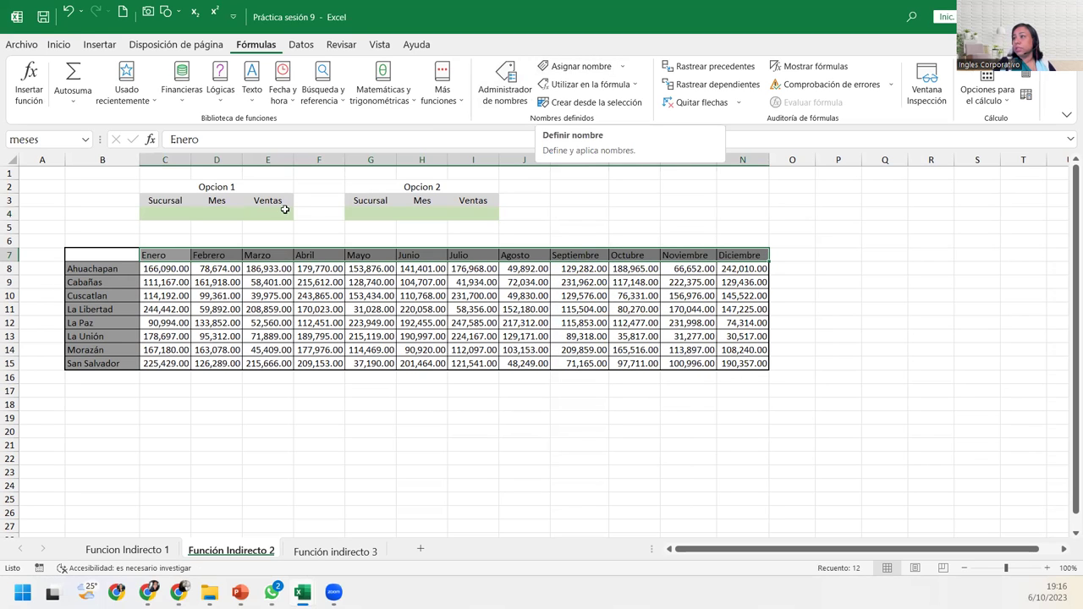
{"action": "left_click", "coordinate": [238, 215]}
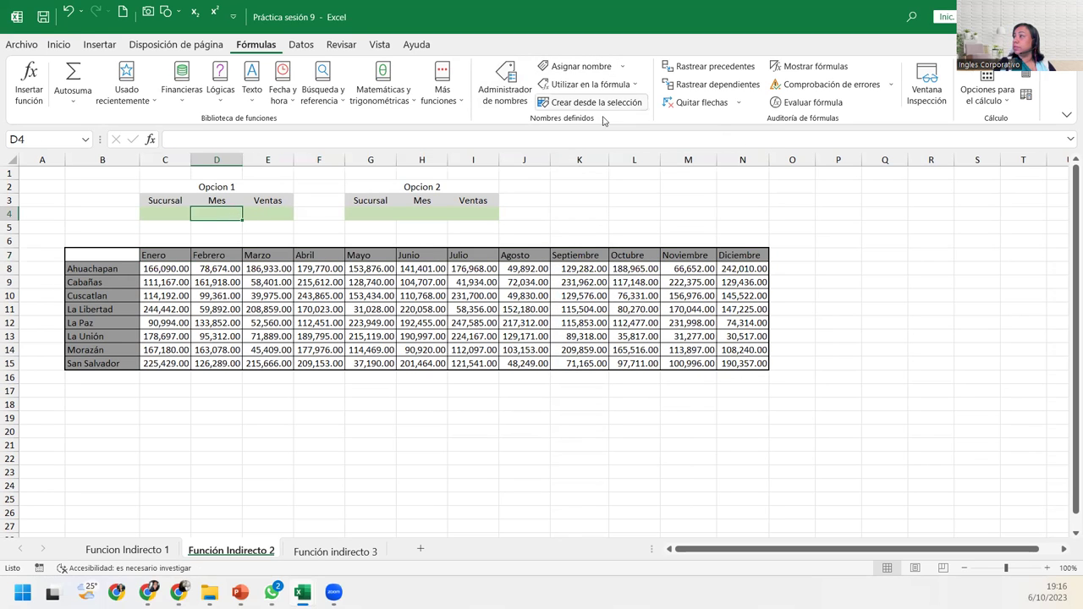
Give D4 a List data validation sourced from =meses
{"action": "left_click", "coordinate": [311, 48]}
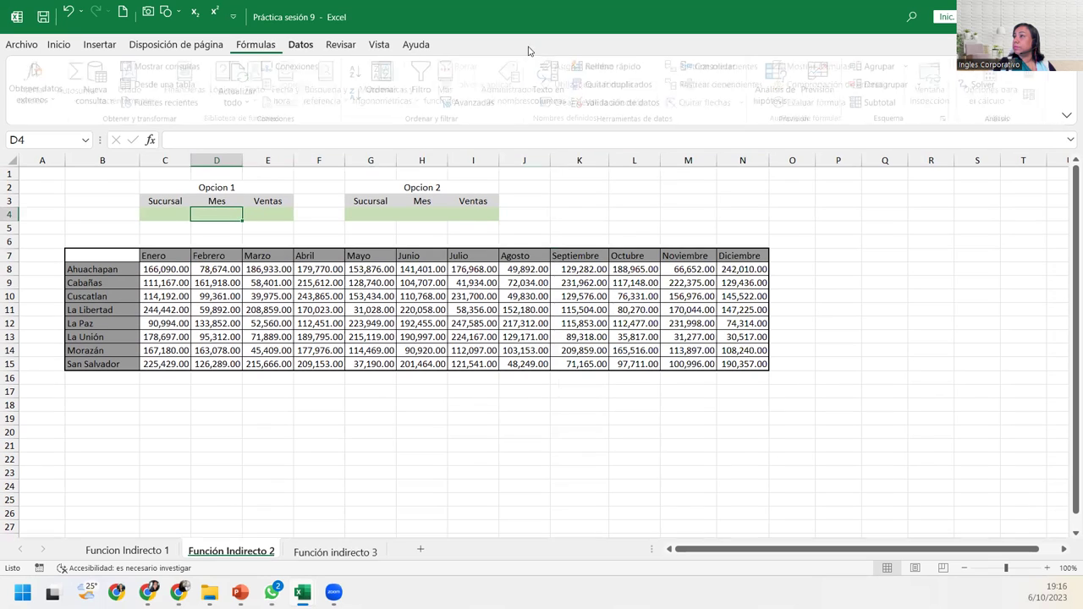
{"action": "left_click", "coordinate": [635, 108]}
{"action": "left_click", "coordinate": [608, 297]}
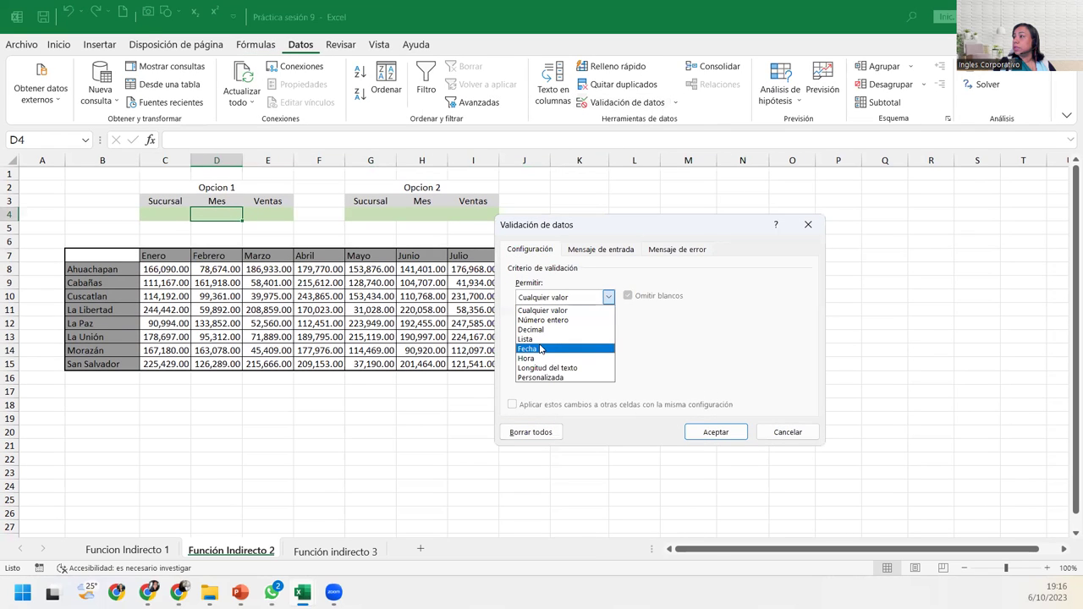
{"action": "left_click", "coordinate": [532, 339]}
{"action": "left_click", "coordinate": [568, 359]}
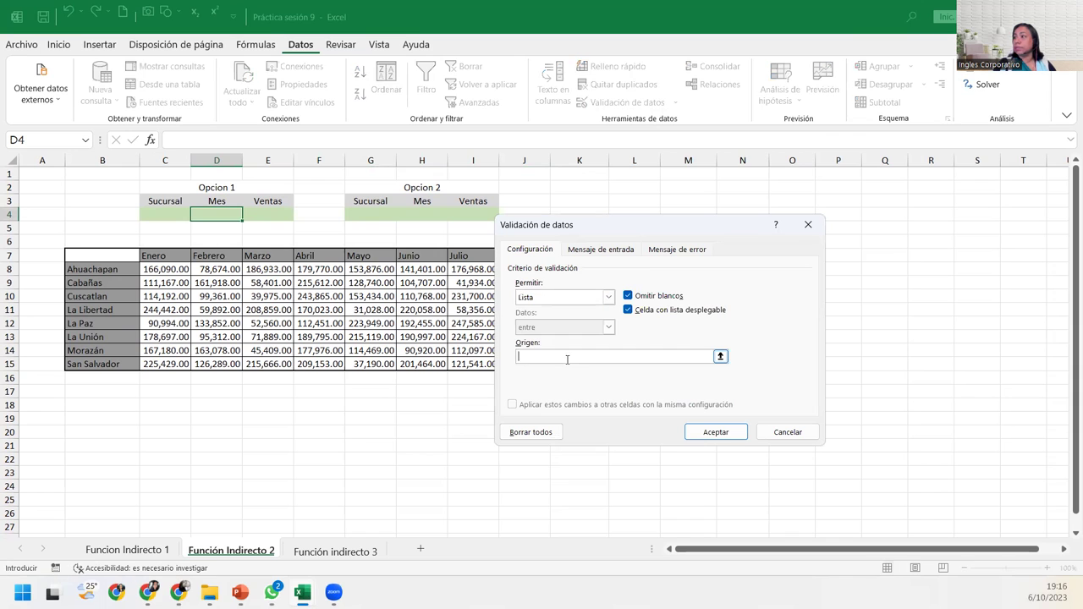
{"action": "type", "text": "=meses"}
{"action": "key", "text": "Return"}
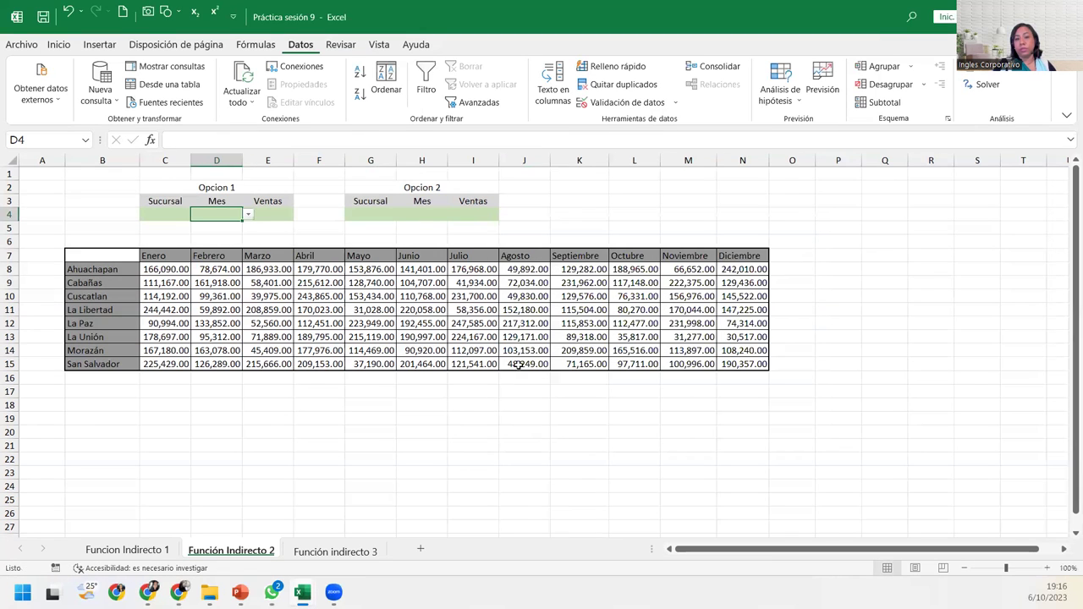
Copy the Sucursal and Mes dropdown cells C4:D4 into G4:H4
{"action": "left_click", "coordinate": [247, 216]}
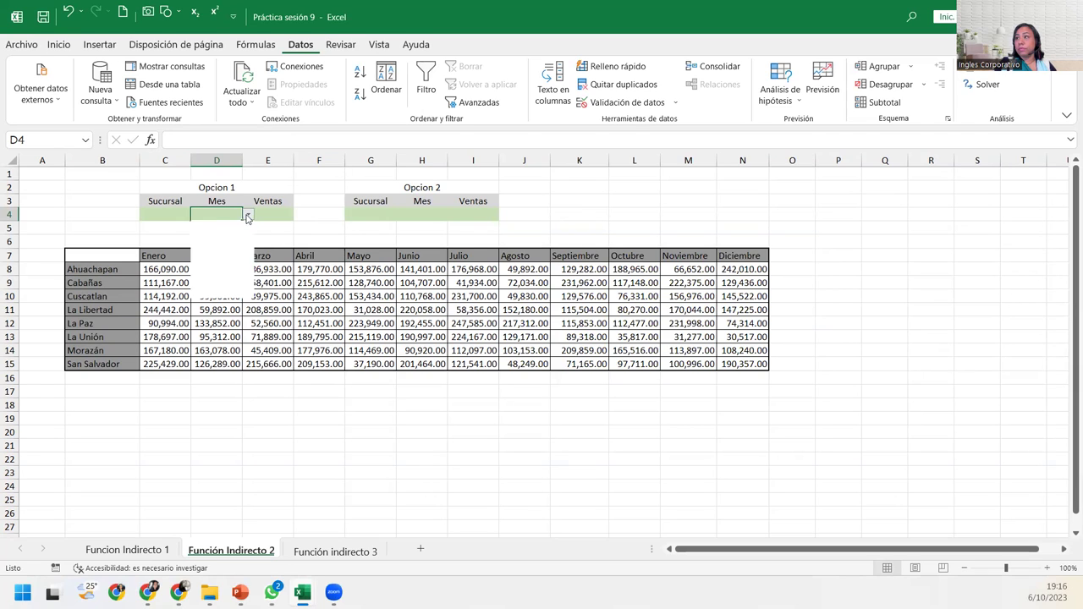
{"action": "key", "text": "Escape"}
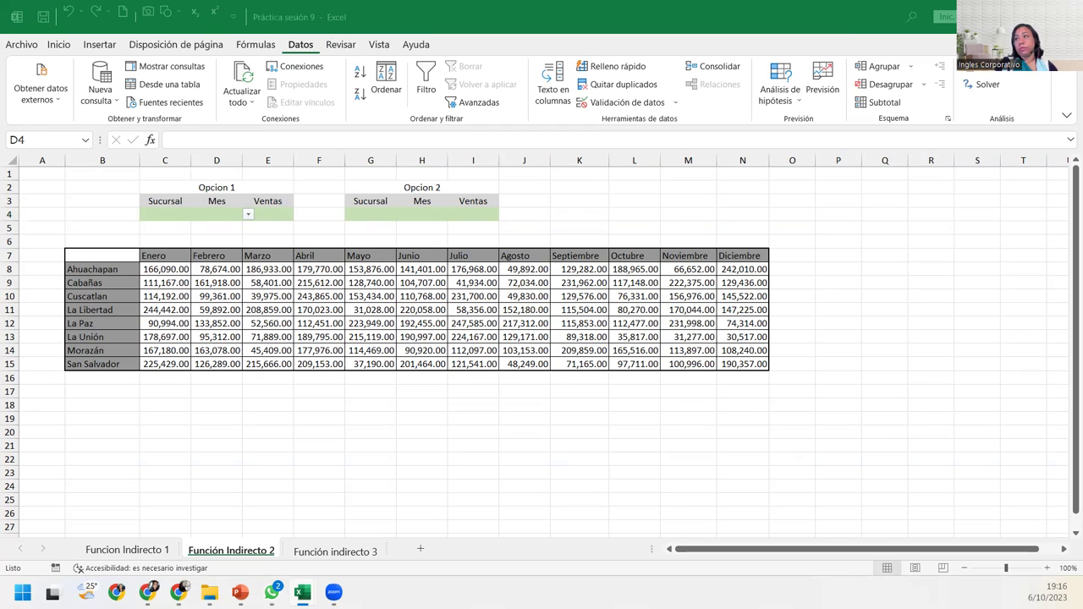
{"action": "left_click", "coordinate": [170, 217]}
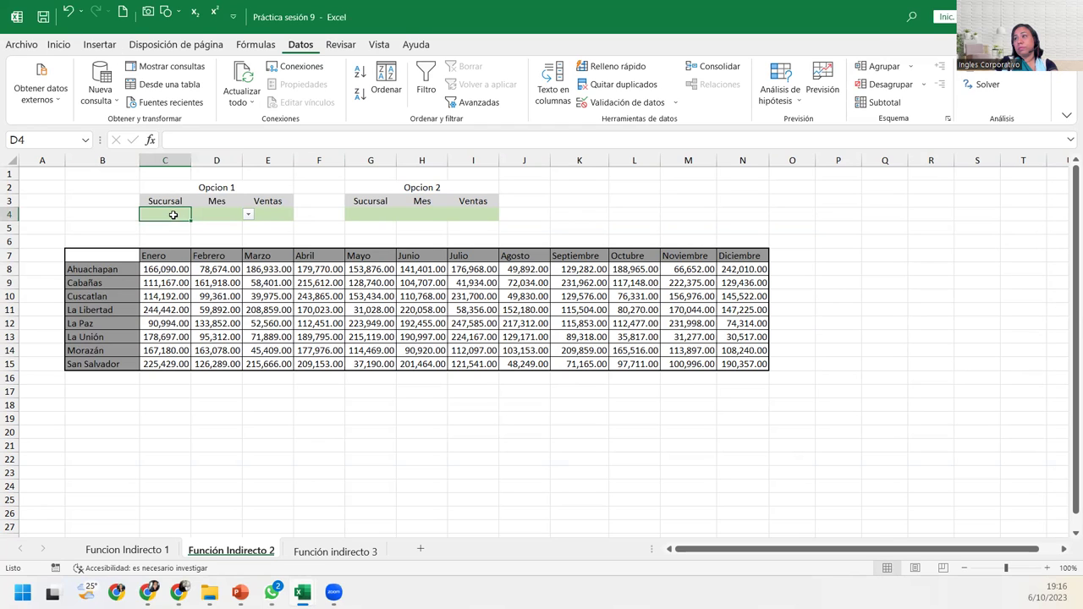
{"action": "left_click", "coordinate": [222, 214], "text": "ctrl"}
{"action": "key", "text": "ctrl+c"}
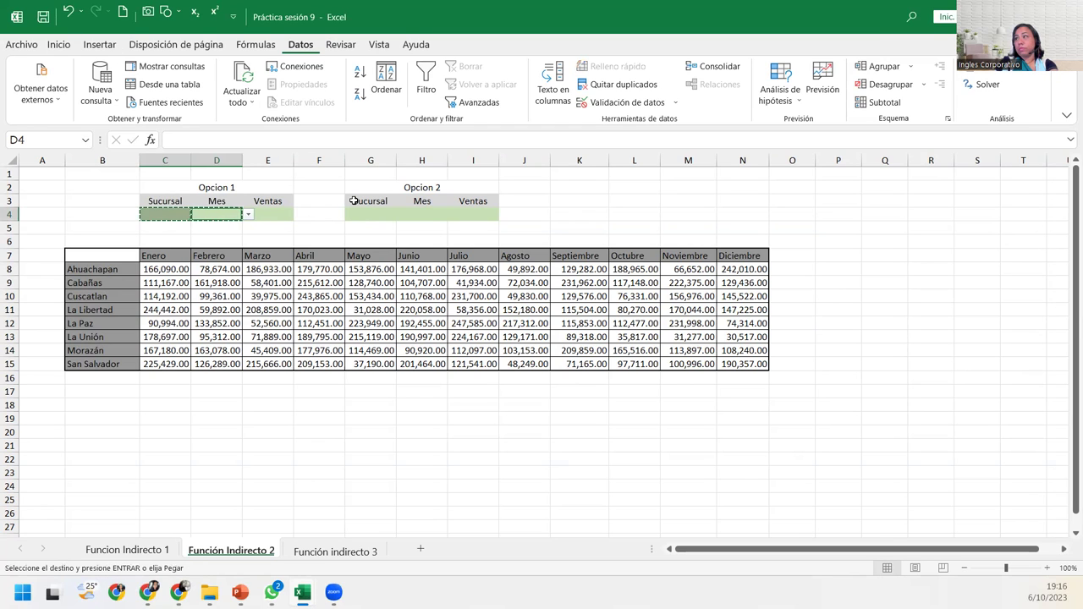
{"action": "left_click", "coordinate": [362, 214]}
{"action": "key", "text": "Return"}
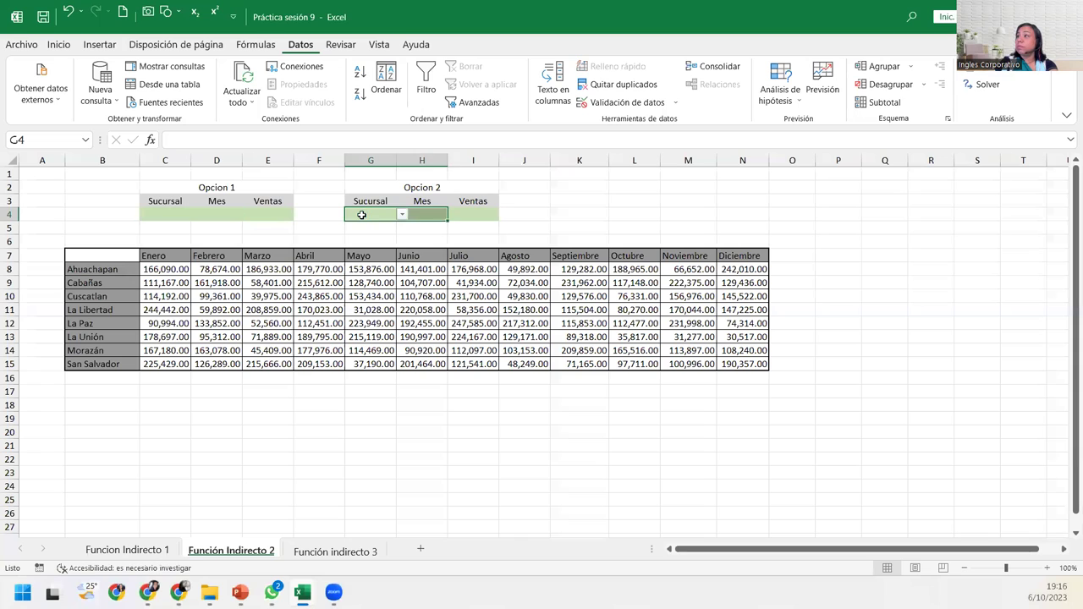
Check that the pasted H4 month list and G4 branch list both work
{"action": "left_click", "coordinate": [428, 216]}
{"action": "left_click", "coordinate": [453, 217]}
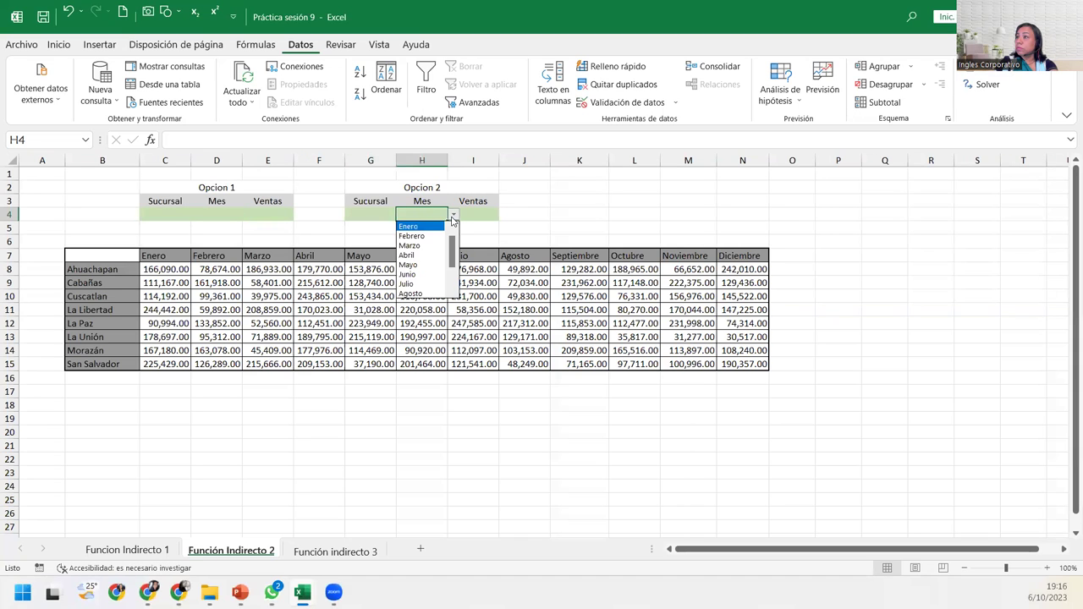
{"action": "left_click", "coordinate": [453, 217]}
{"action": "left_click", "coordinate": [380, 214]}
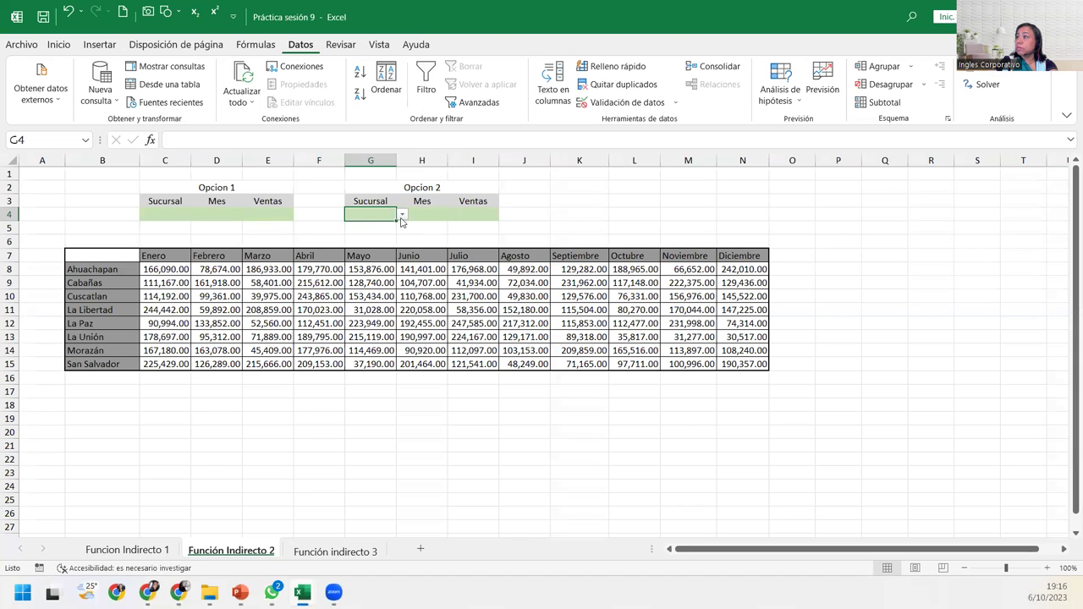
{"action": "left_click", "coordinate": [401, 216]}
{"action": "left_click", "coordinate": [432, 216]}
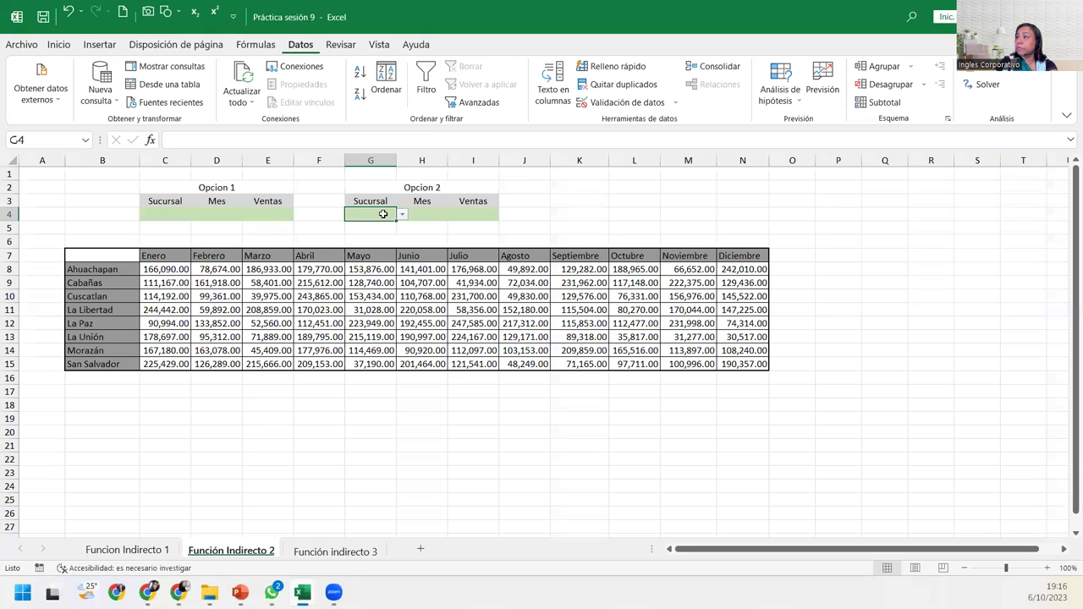
Reselect the Opcion 1 Sucursal and Mes cells, ending with C4:D4 selected
{"action": "left_click", "coordinate": [169, 214]}
{"action": "left_click", "coordinate": [211, 215]}
{"action": "left_click", "coordinate": [154, 213]}
{"action": "left_click", "coordinate": [232, 211]}
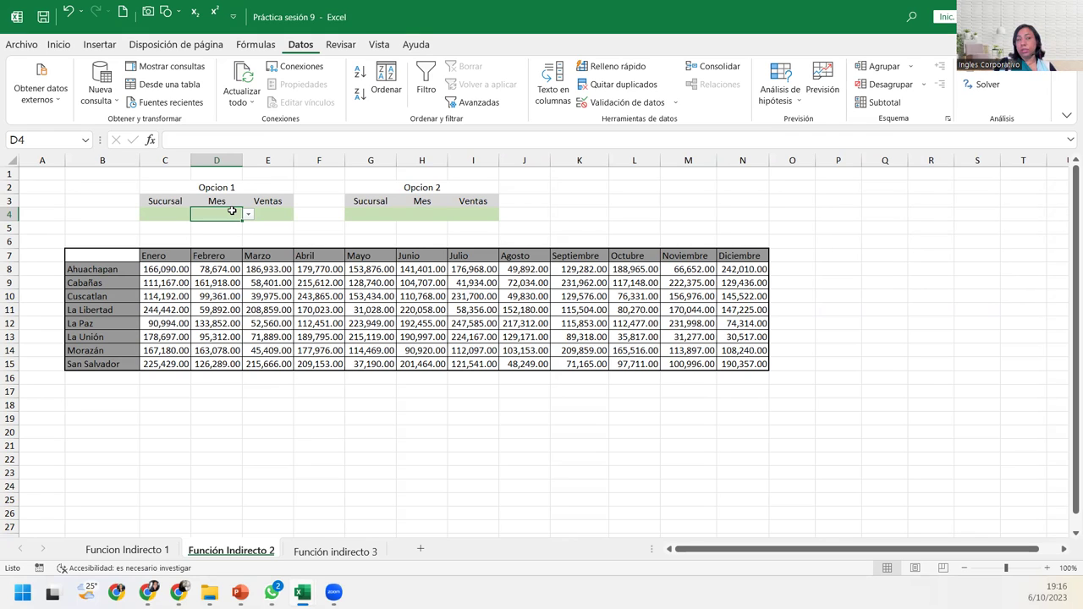
{"action": "left_click", "coordinate": [175, 217]}
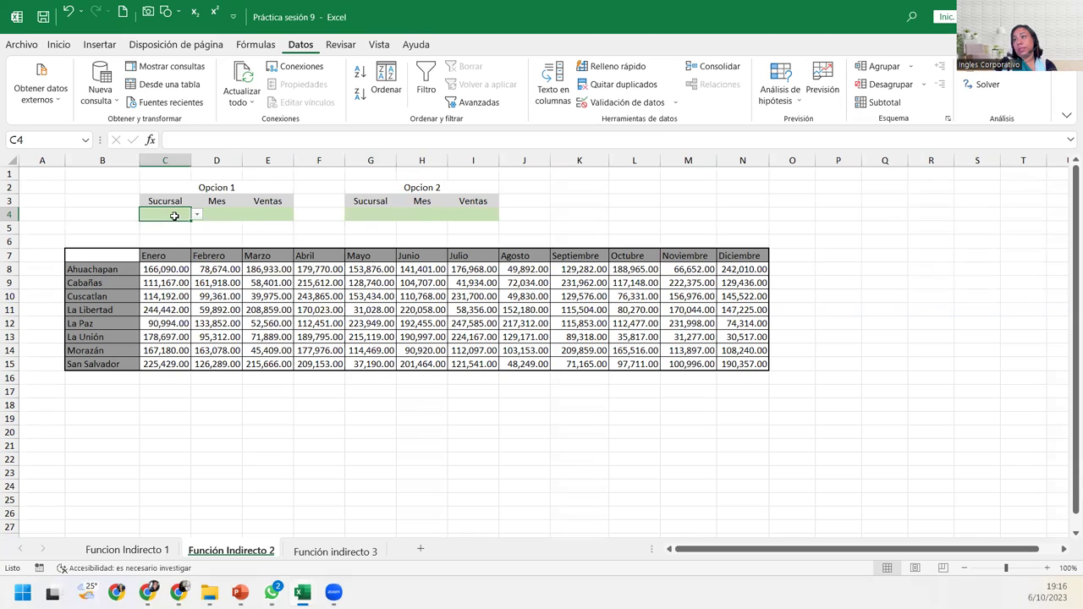
{"action": "left_click", "coordinate": [207, 214], "text": "ctrl"}
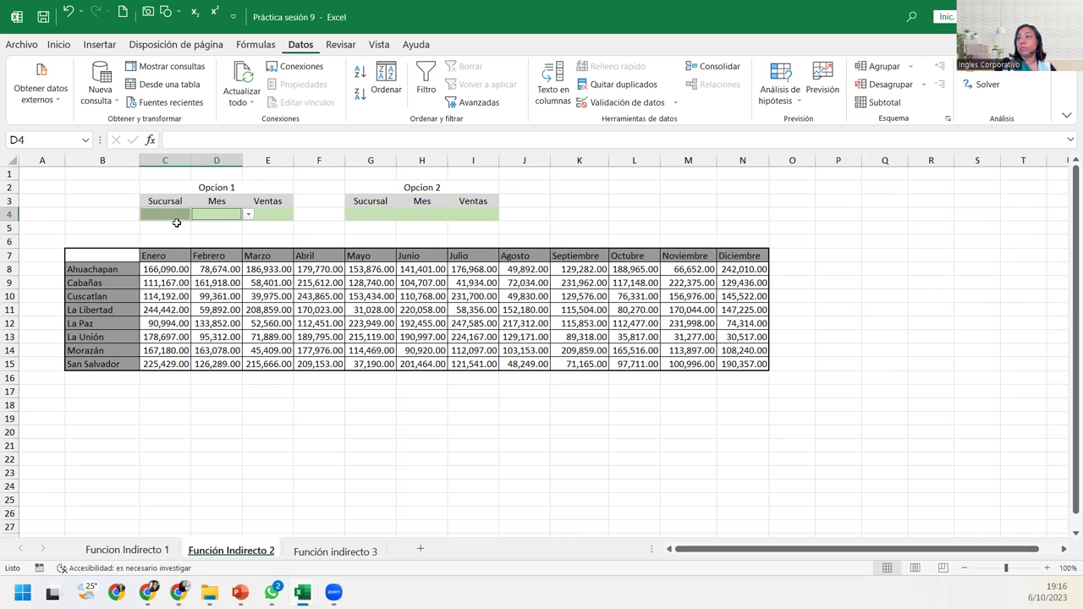
{"action": "left_click_drag", "start_coordinate": [171, 212], "coordinate": [210, 212]}
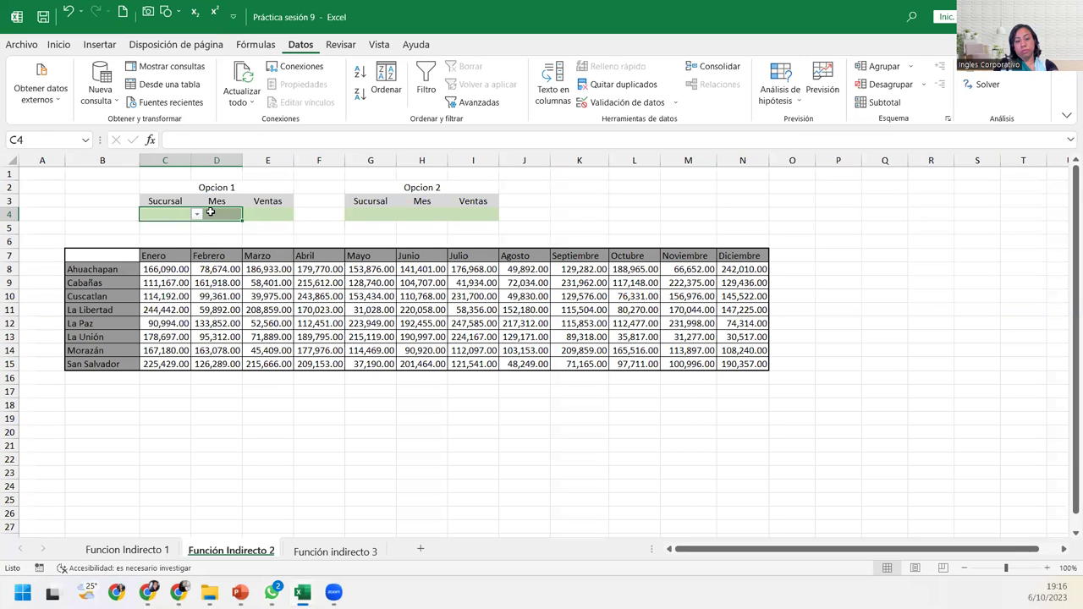
{"action": "key", "text": "ctrl+c"}
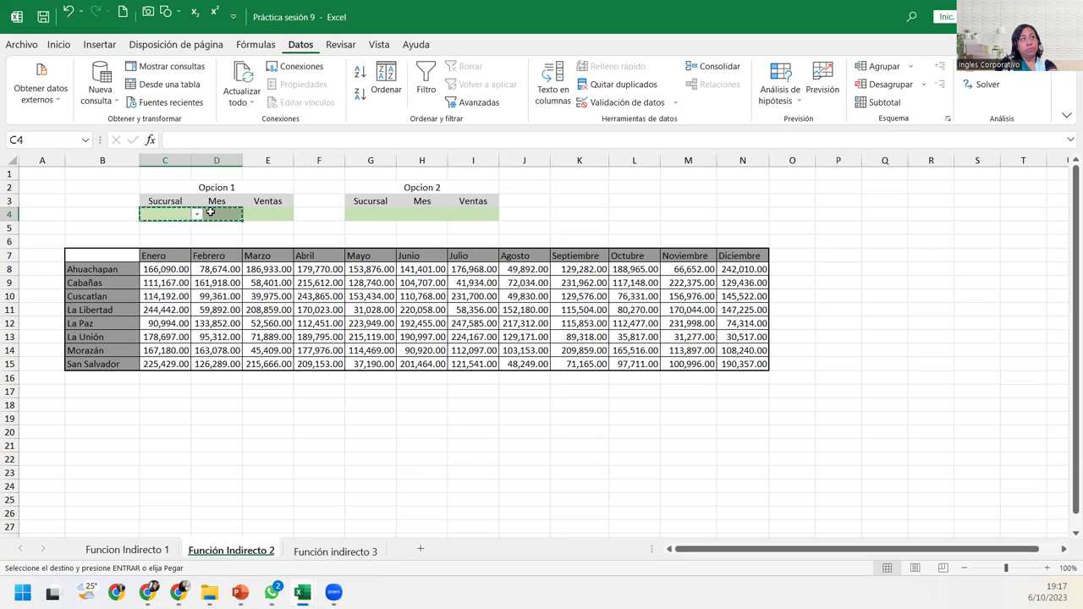
{"action": "left_click", "coordinate": [364, 211]}
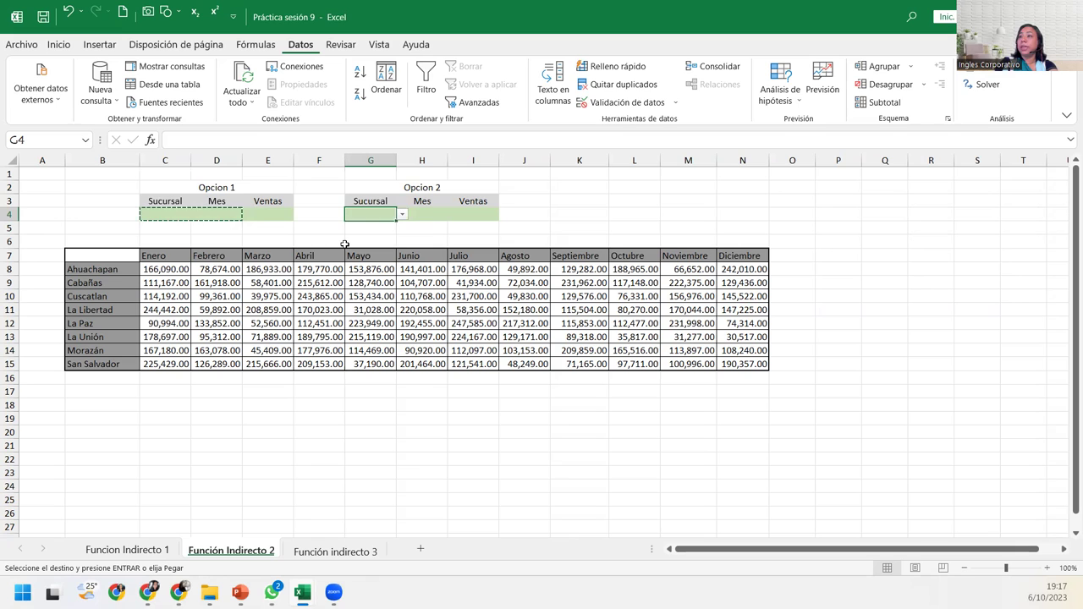
{"action": "key", "text": "Return"}
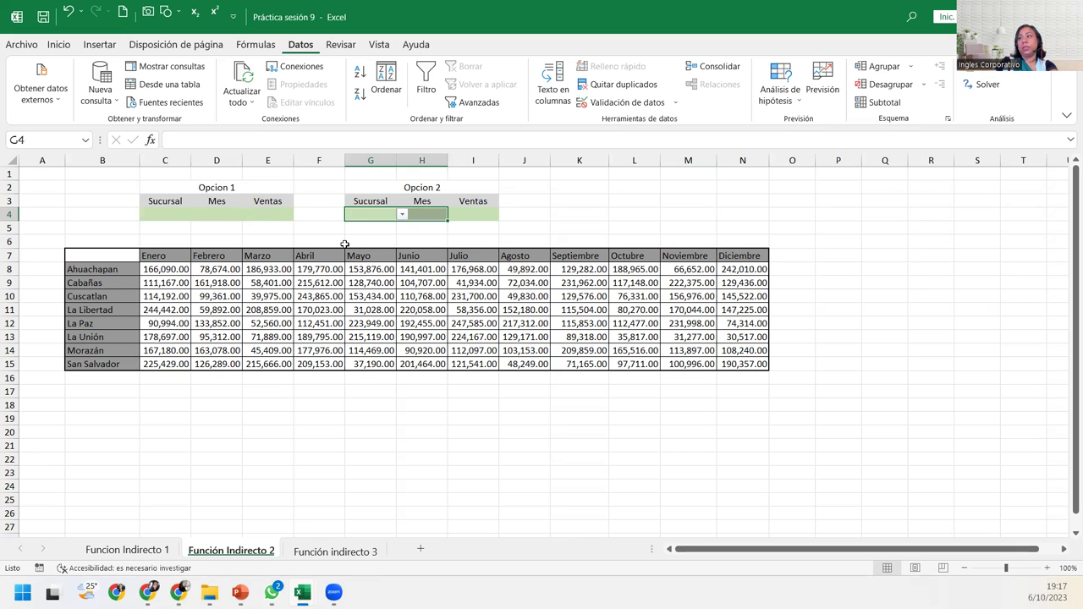
{"action": "left_click", "coordinate": [347, 212]}
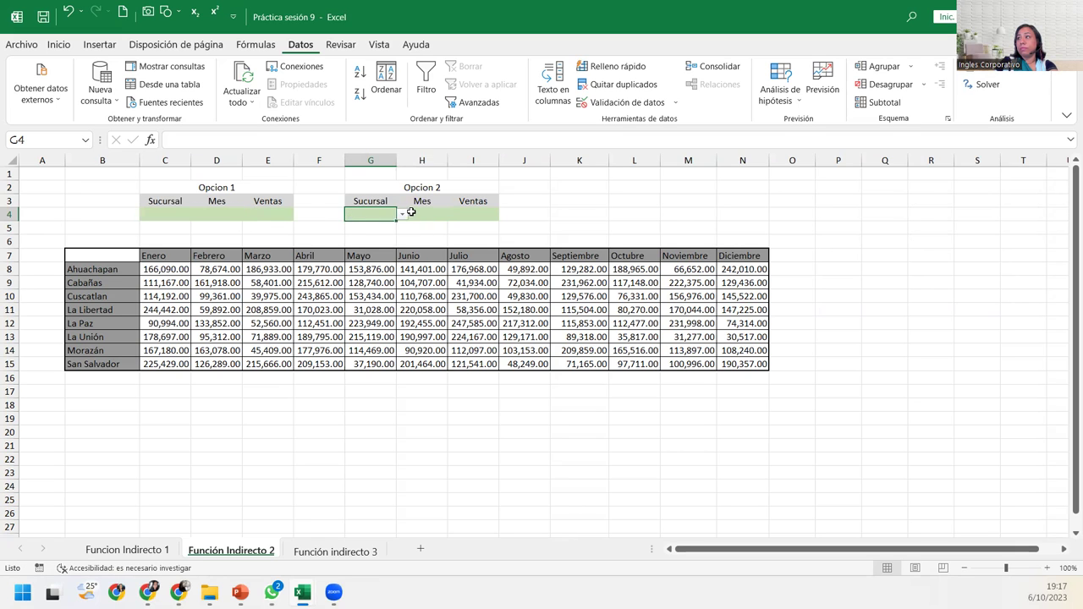
{"action": "left_click", "coordinate": [412, 212]}
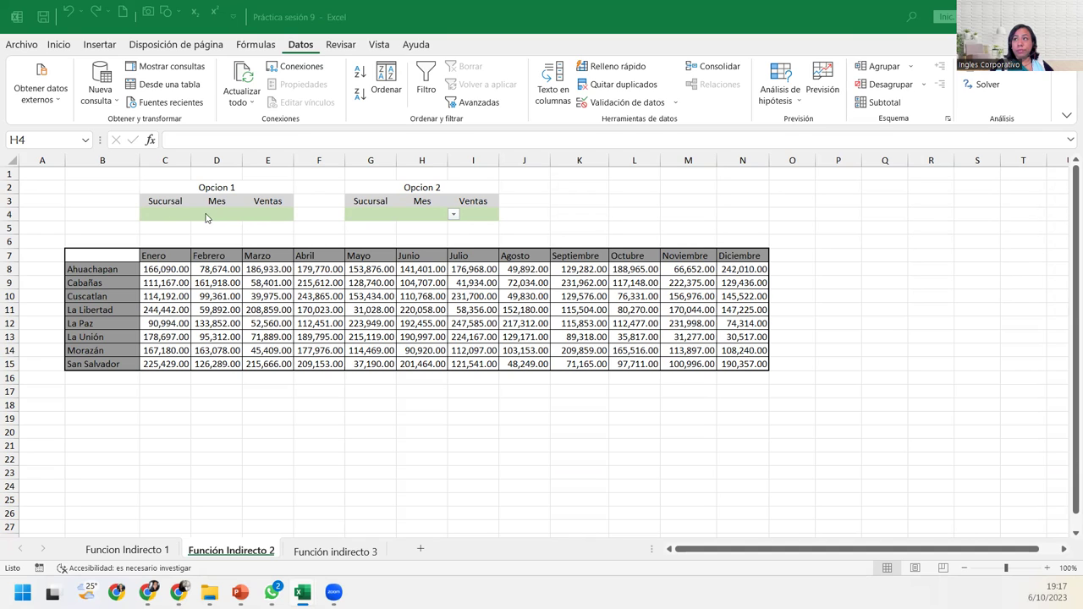
{"action": "left_click", "coordinate": [171, 214]}
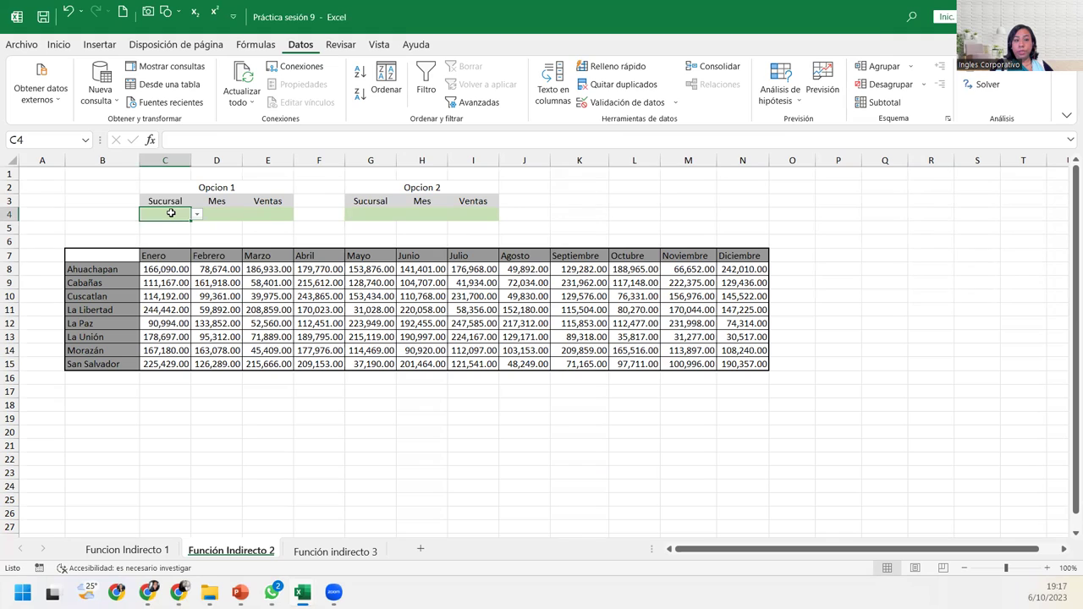
{"action": "left_click", "coordinate": [197, 214]}
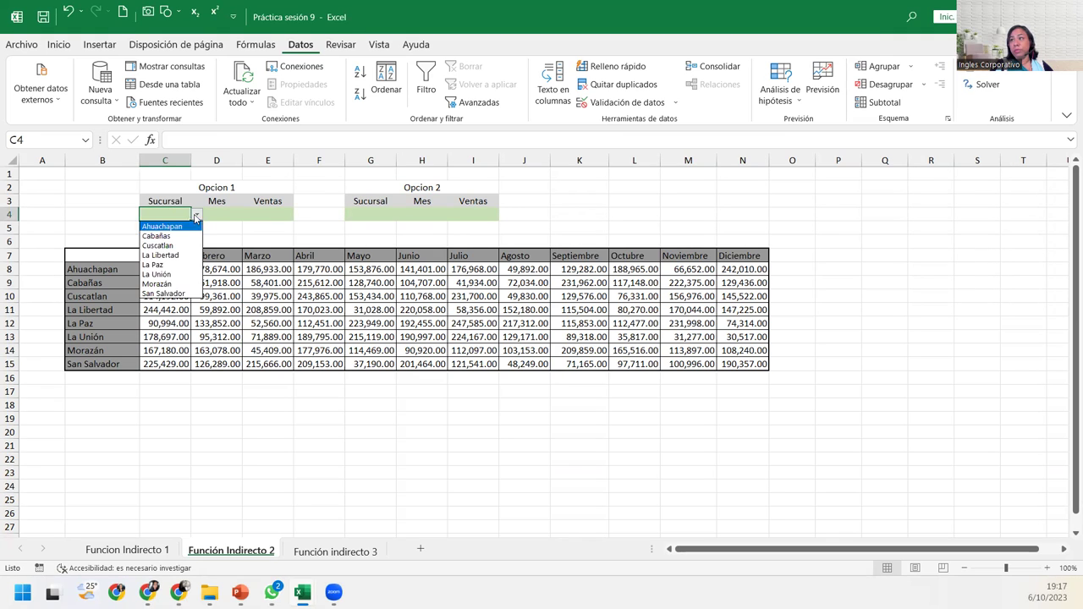
{"action": "left_click", "coordinate": [157, 236]}
{"action": "left_click", "coordinate": [217, 215]}
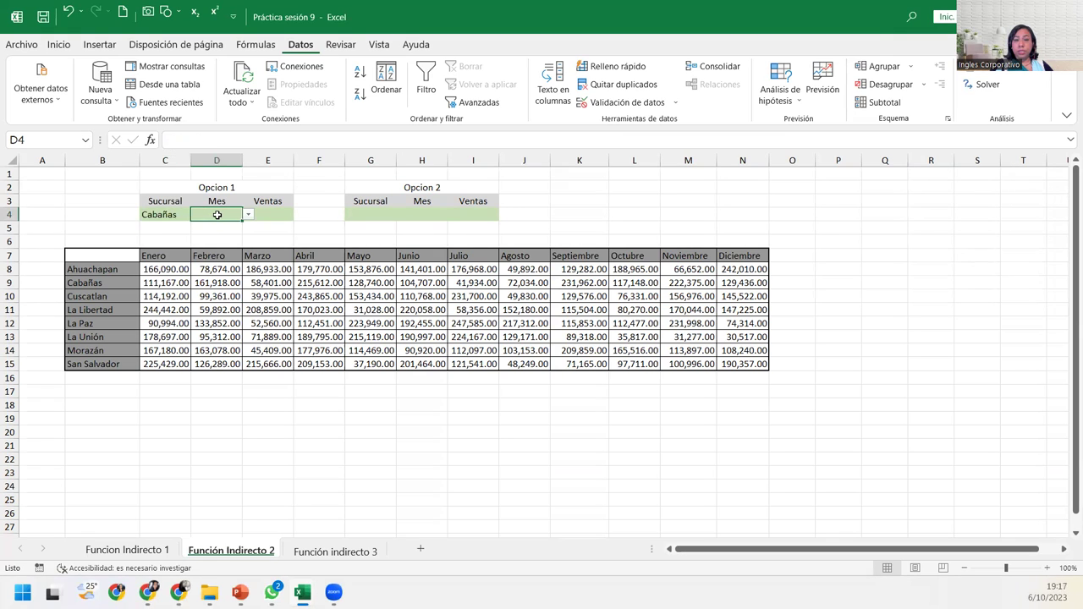
{"action": "left_click", "coordinate": [249, 215]}
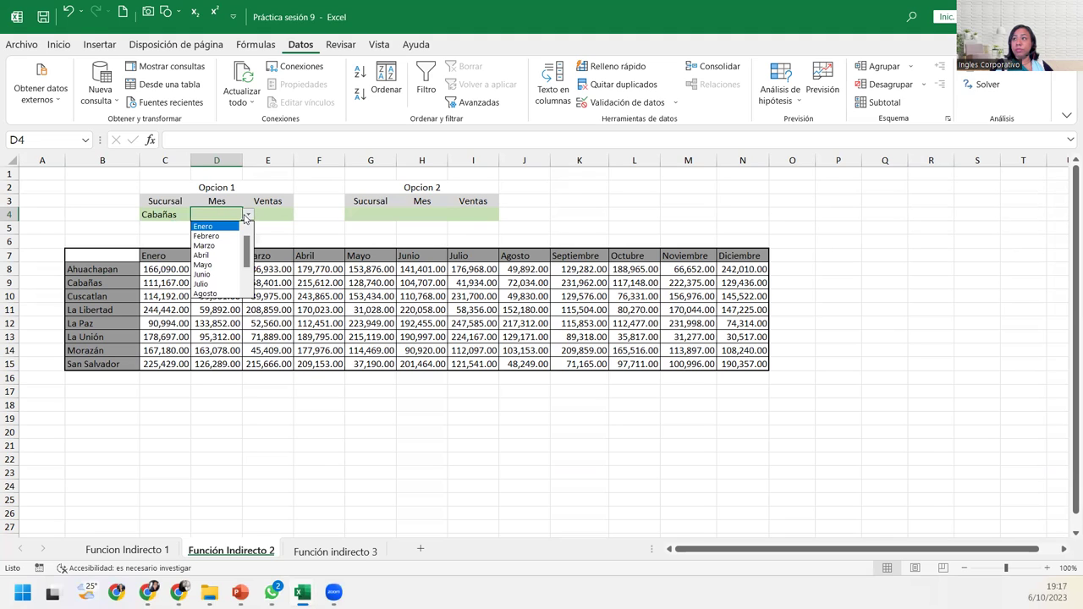
{"action": "left_click", "coordinate": [220, 246]}
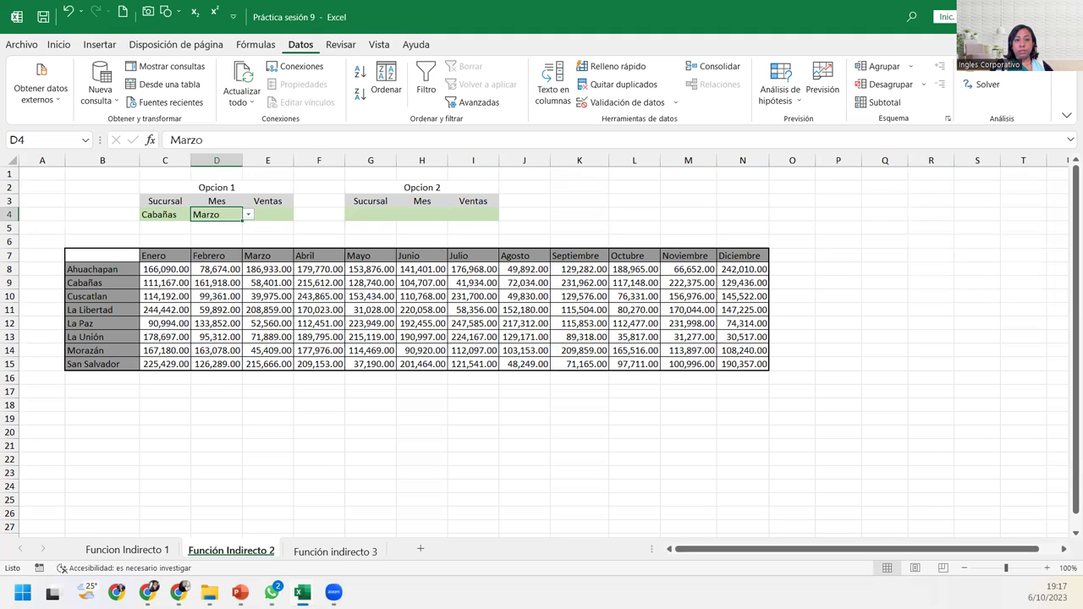
{"action": "left_click", "coordinate": [281, 213]}
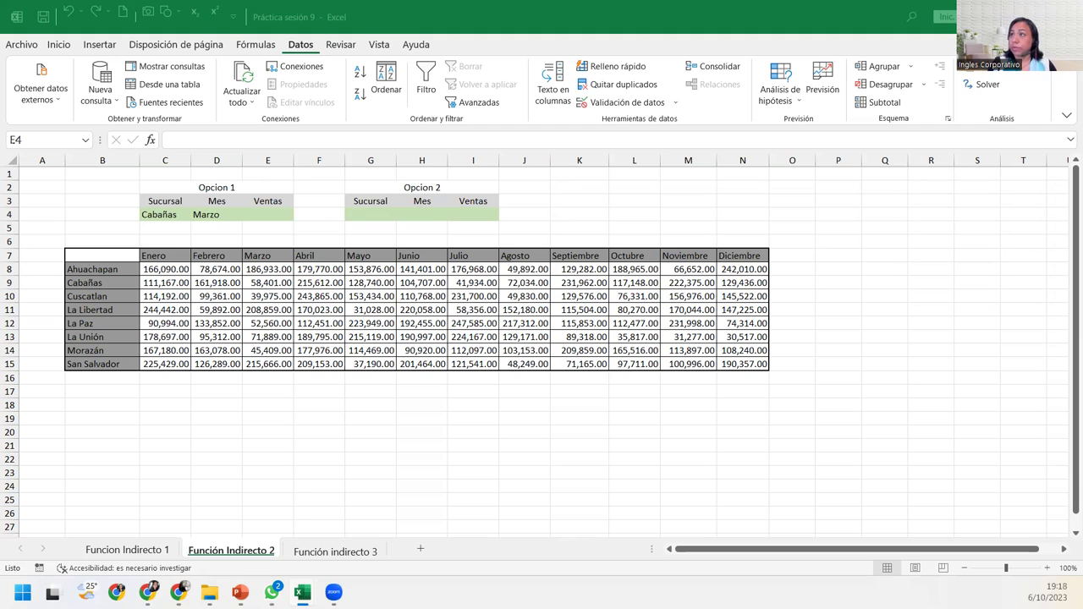
{"action": "left_click", "coordinate": [263, 214]}
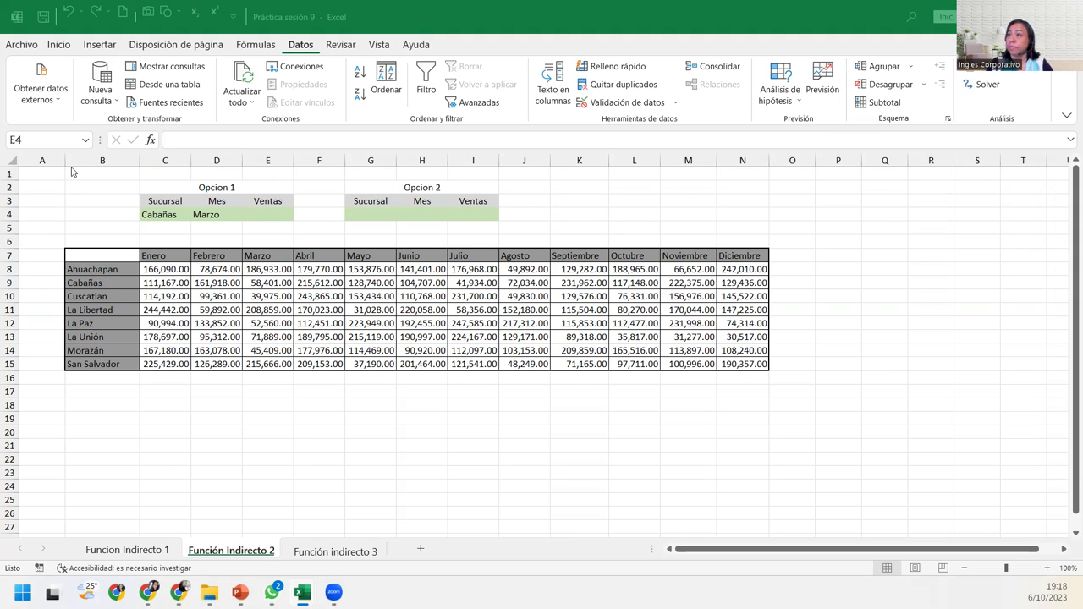
{"action": "left_click", "coordinate": [273, 216]}
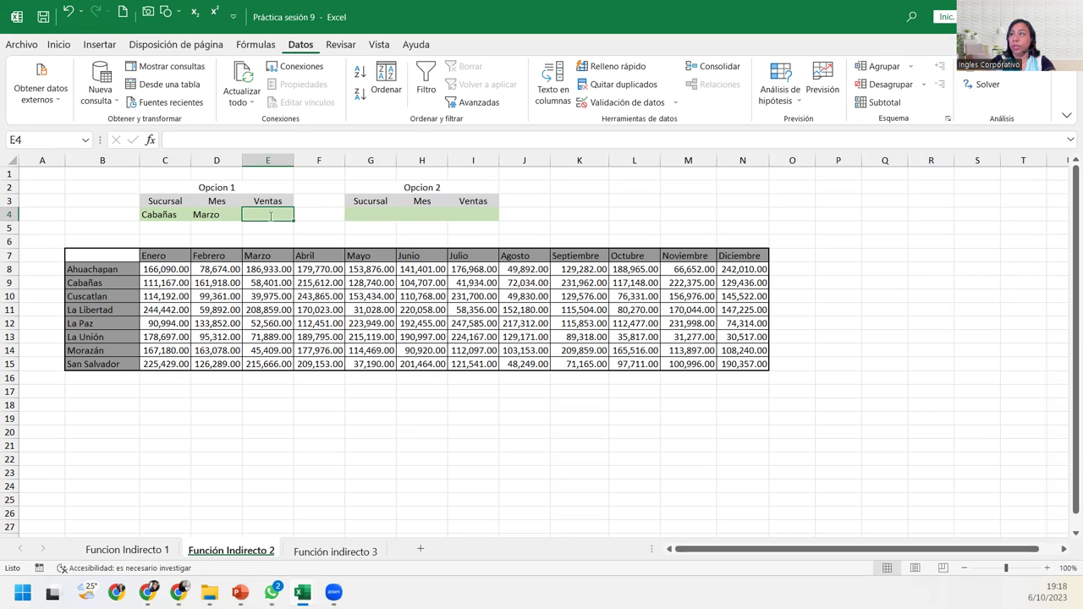
Enter =Cabañas Marzo in E4 so it returns 58401
{"action": "type", "text": "="}
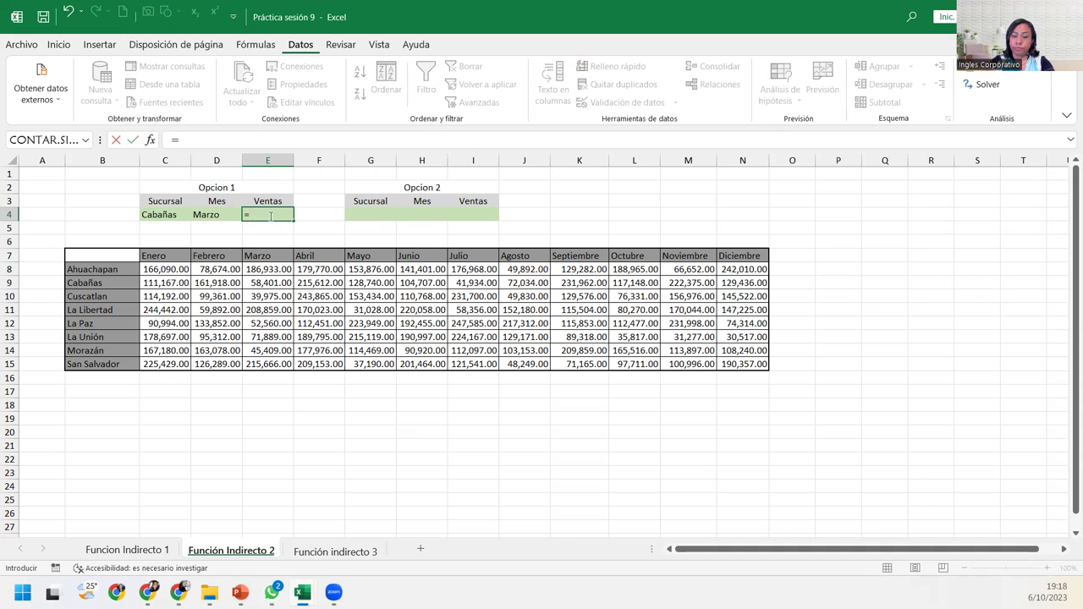
{"action": "type", "text": "Caba"}
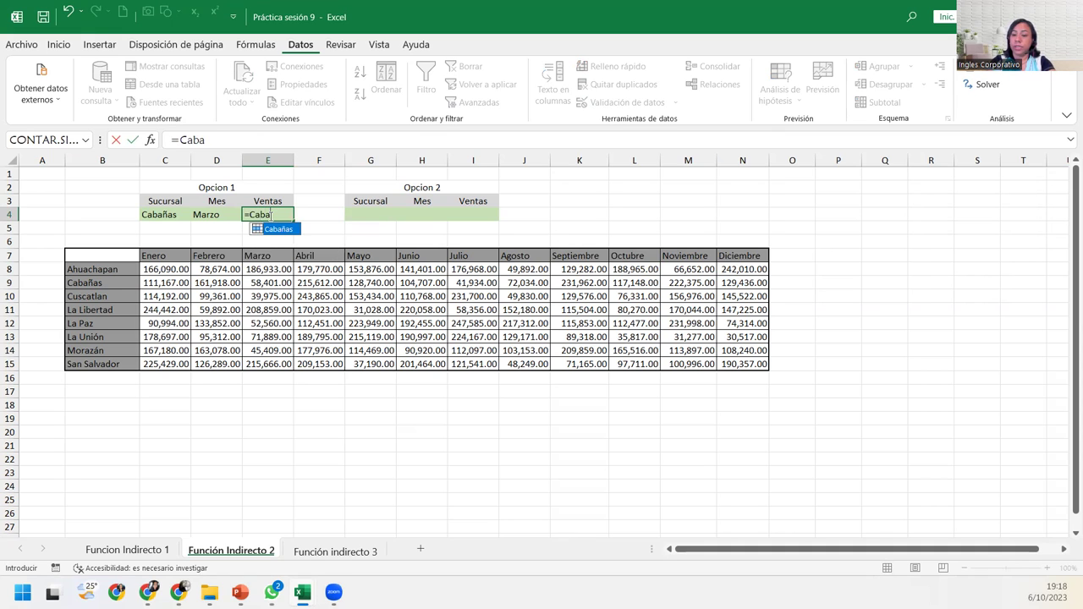
{"action": "type", "text": "ñas"}
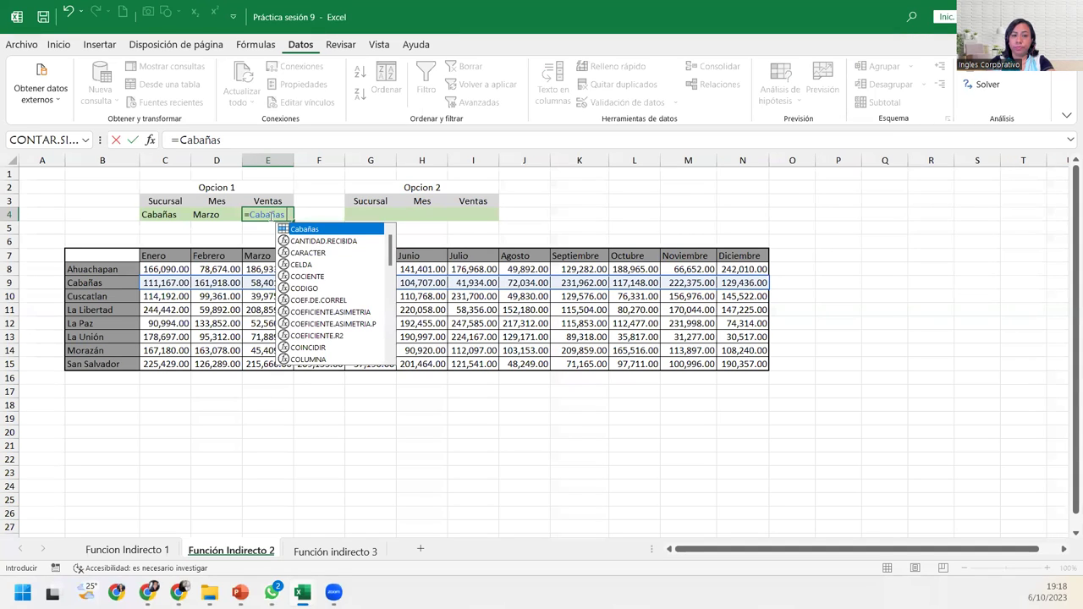
{"action": "type", "text": " marzo"}
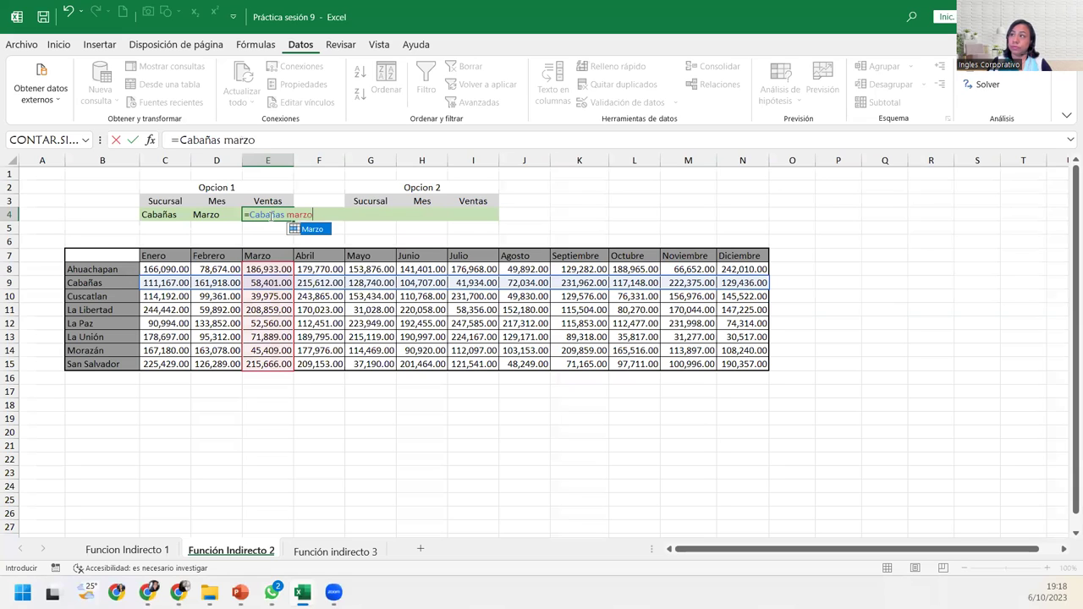
{"action": "key", "text": "Tab"}
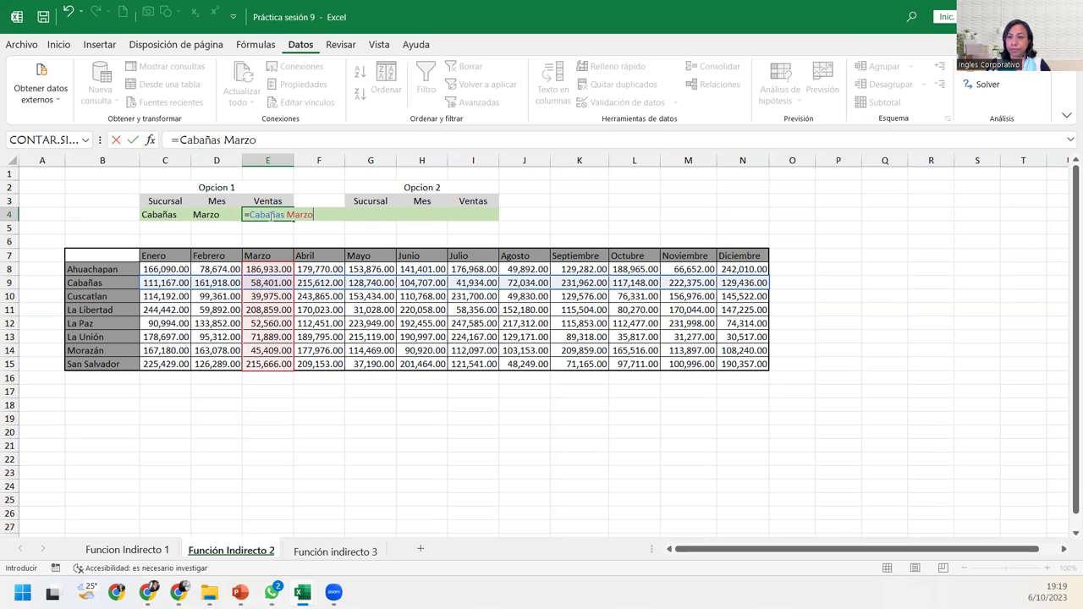
{"action": "key", "text": "Return"}
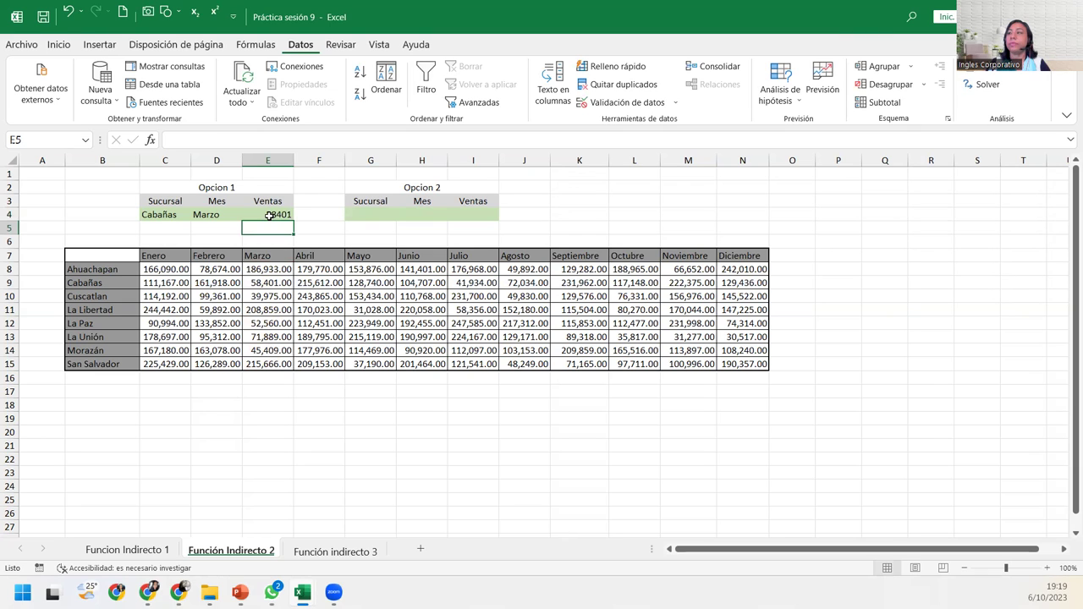
{"action": "left_click", "coordinate": [268, 215]}
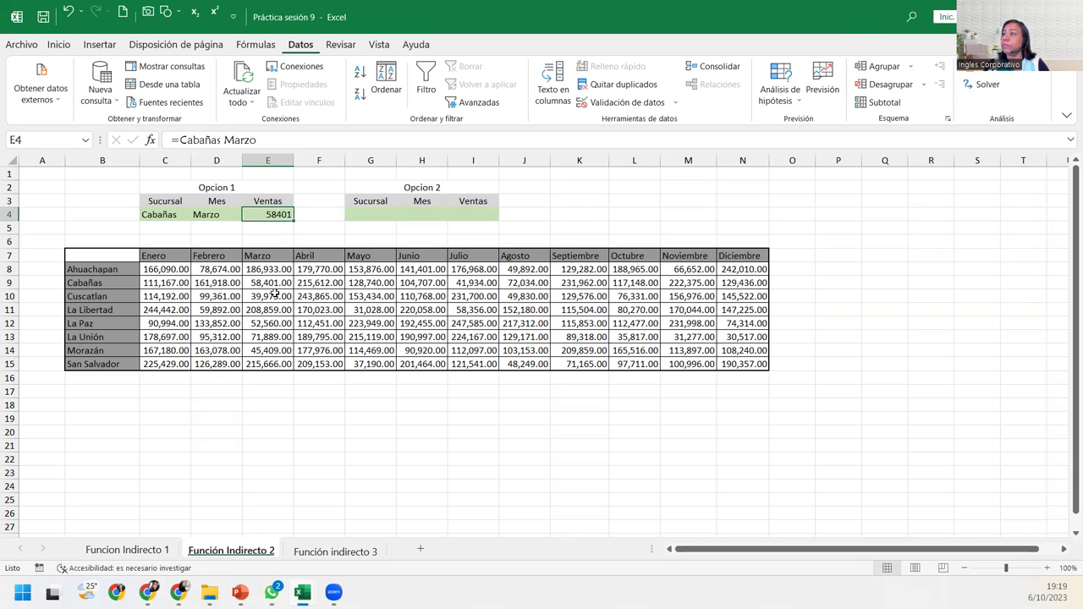
{"action": "mouse_move", "coordinate": [102, 285]}
{"action": "left_mouse_down"}
{"action": "mouse_move", "coordinate": [277, 290]}
{"action": "mouse_move", "coordinate": [277, 273]}
{"action": "left_mouse_up"}
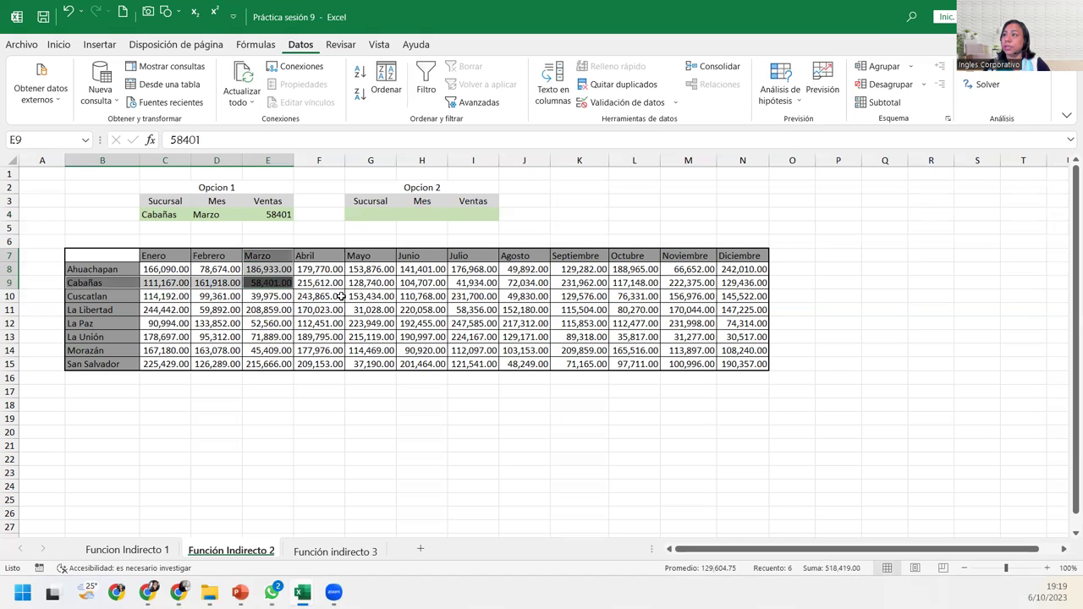
{"action": "left_click", "coordinate": [259, 227]}
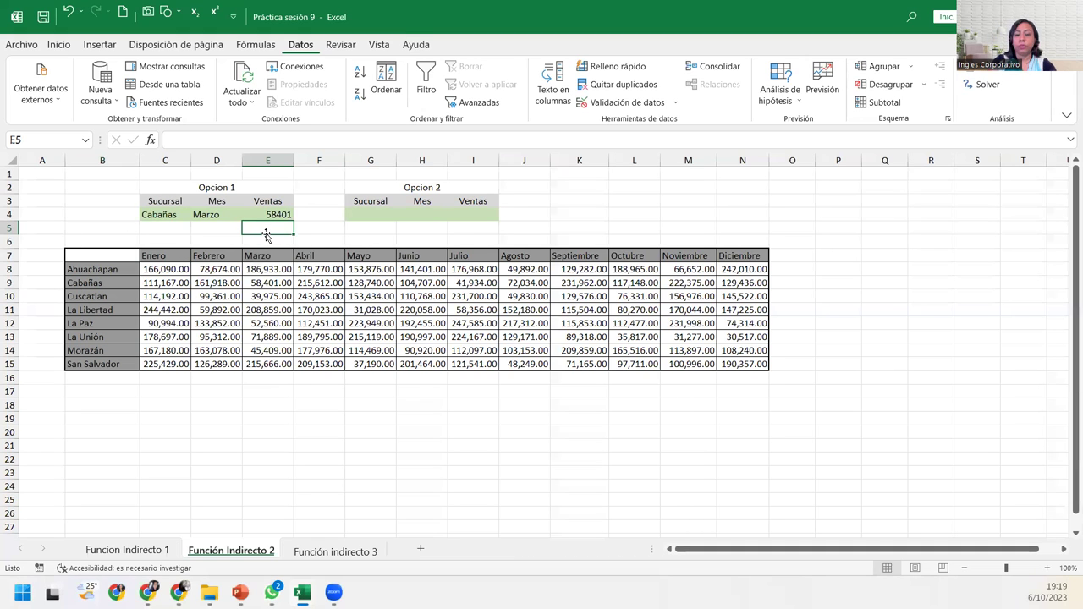
Enter =C4 D4 in E5, which returns #¡NULO!
{"action": "type", "text": "="}
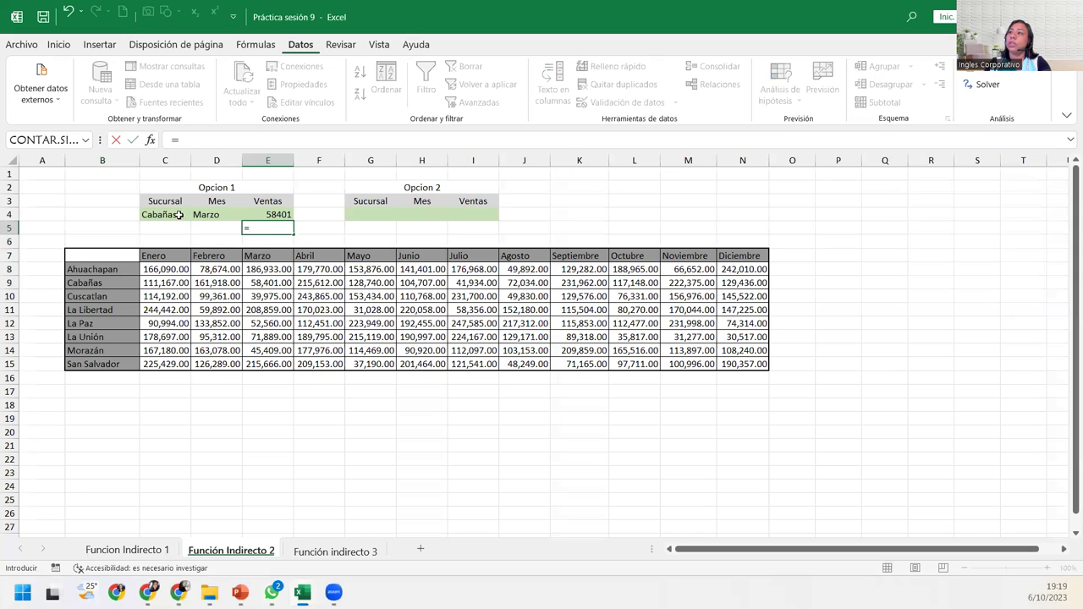
{"action": "left_click", "coordinate": [178, 214]}
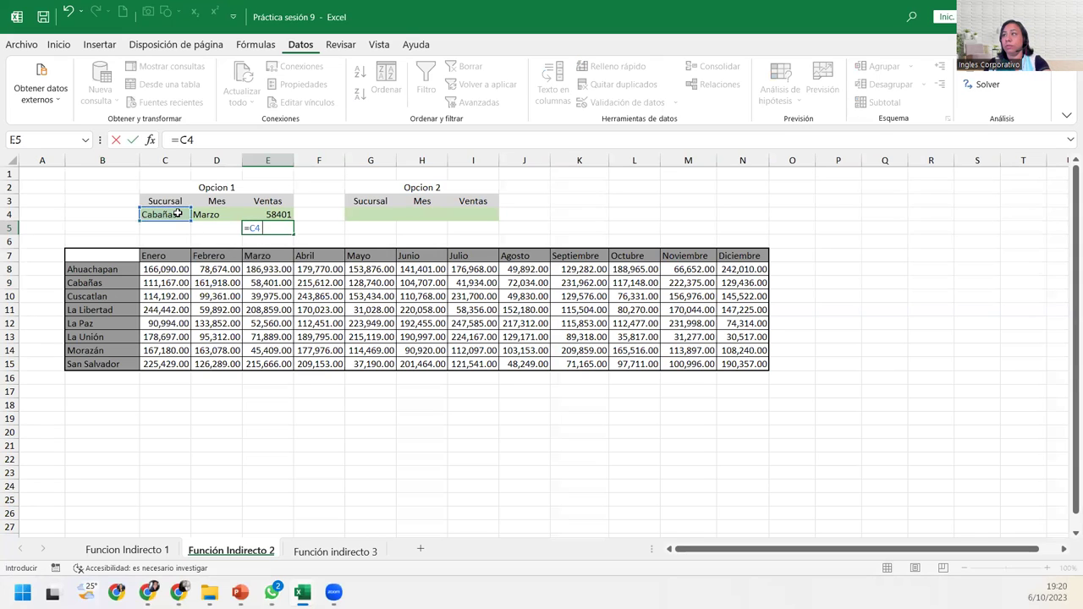
{"action": "left_click", "coordinate": [208, 214]}
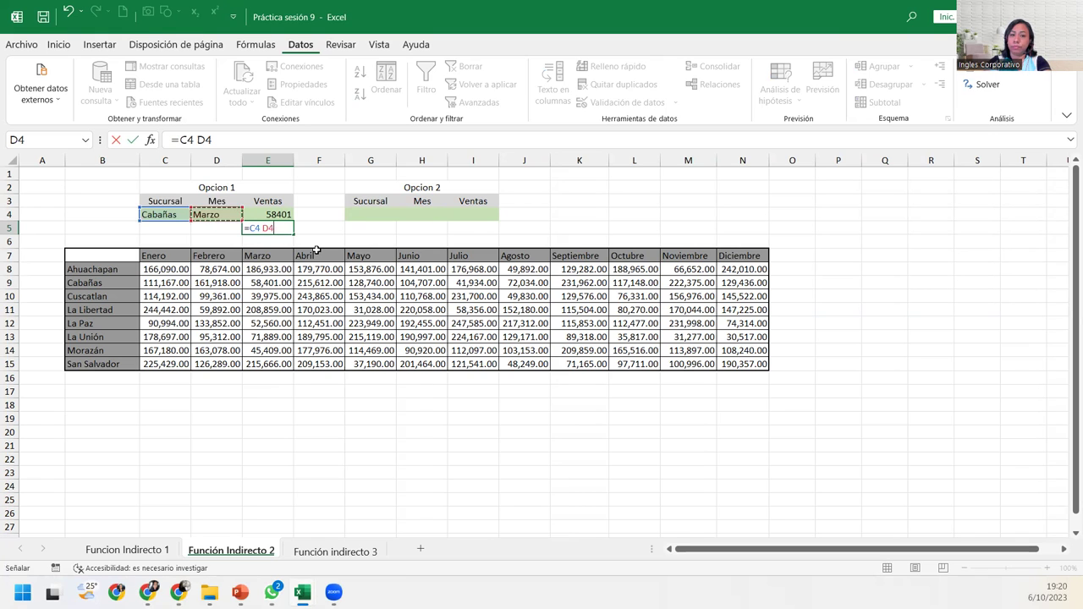
{"action": "key", "text": "Return"}
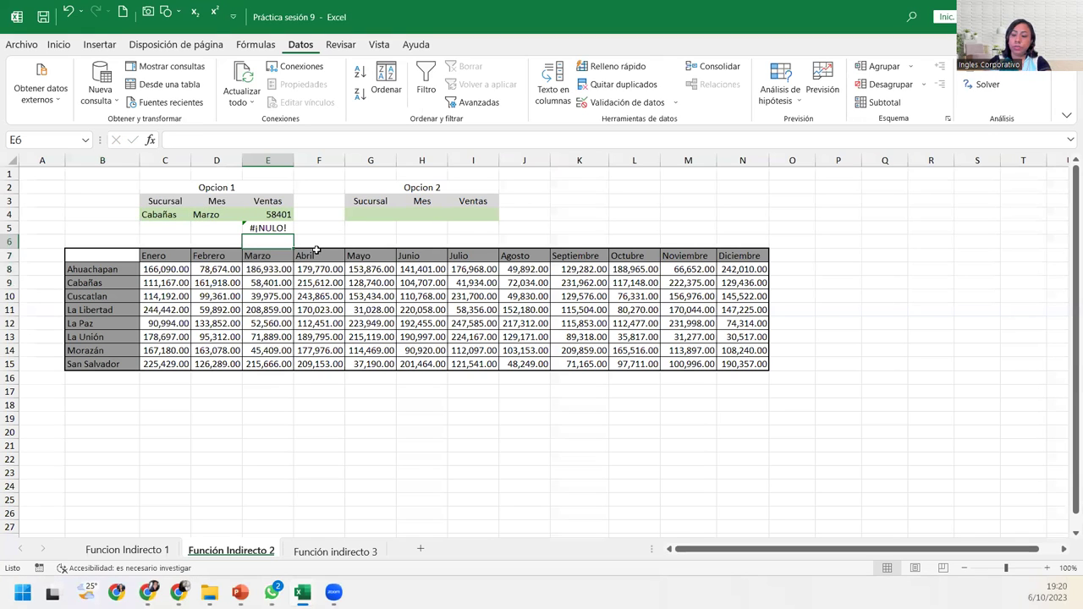
{"action": "key", "text": "Up"}
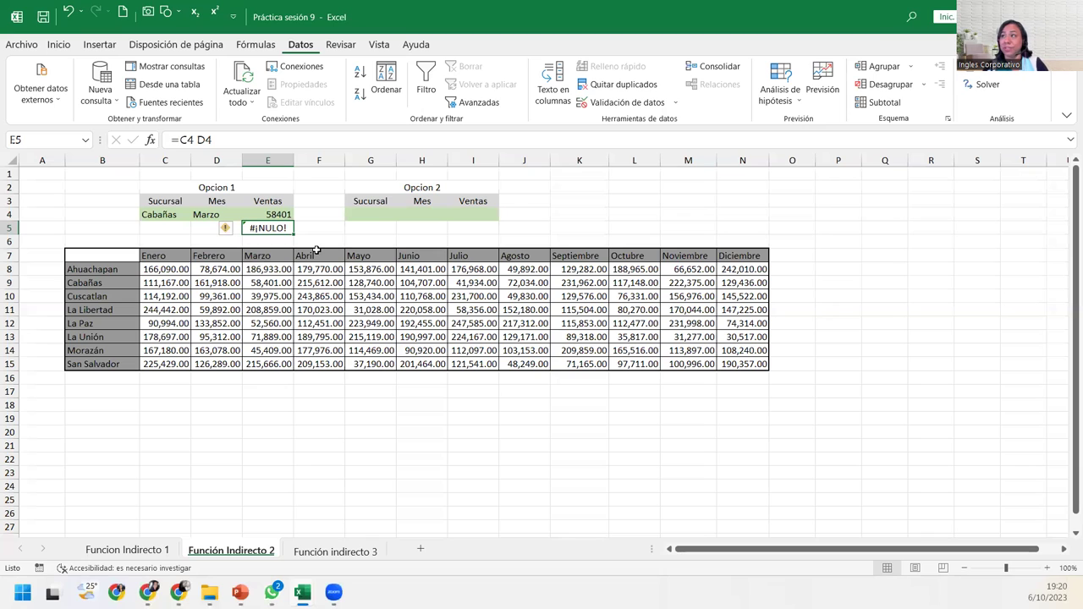
Re-edit the E5 and E4 formulas and confirm both unchanged
{"action": "double_click", "coordinate": [273, 224]}
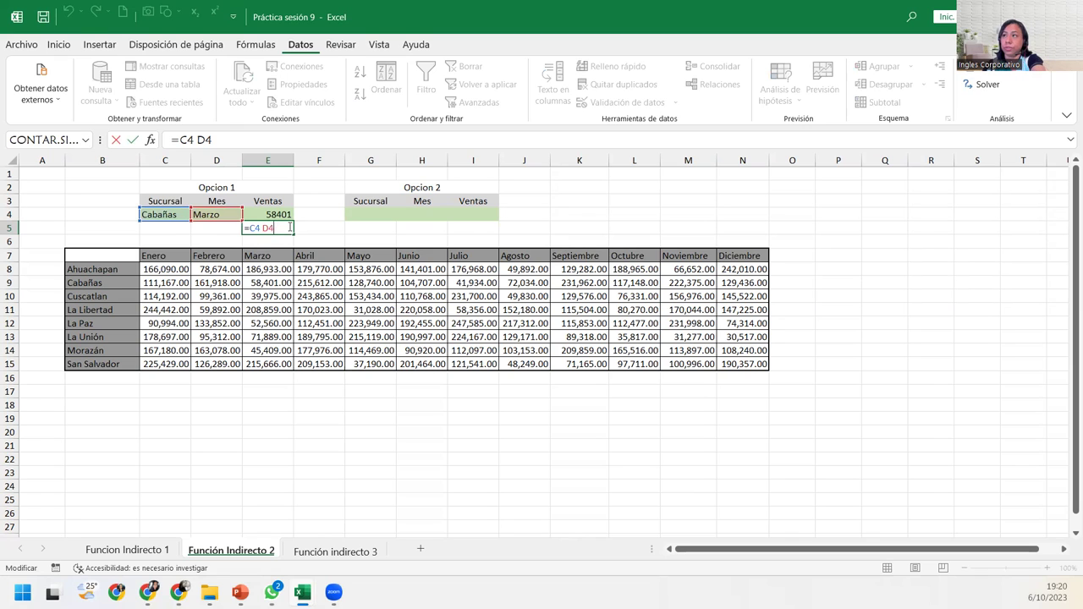
{"action": "key", "text": "Return"}
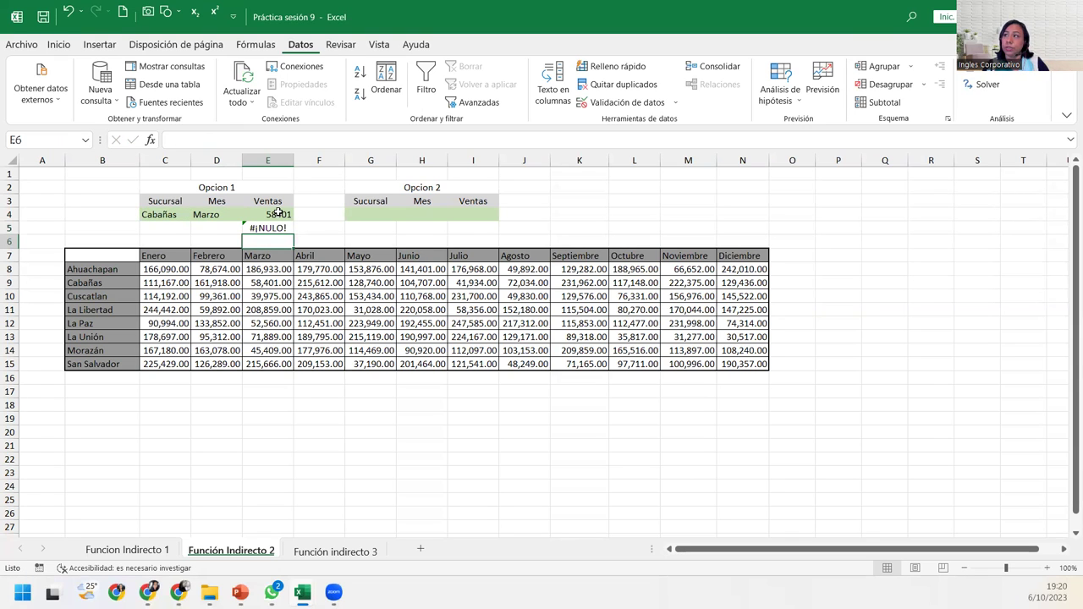
{"action": "left_click", "coordinate": [278, 213]}
{"action": "double_click", "coordinate": [313, 214]}
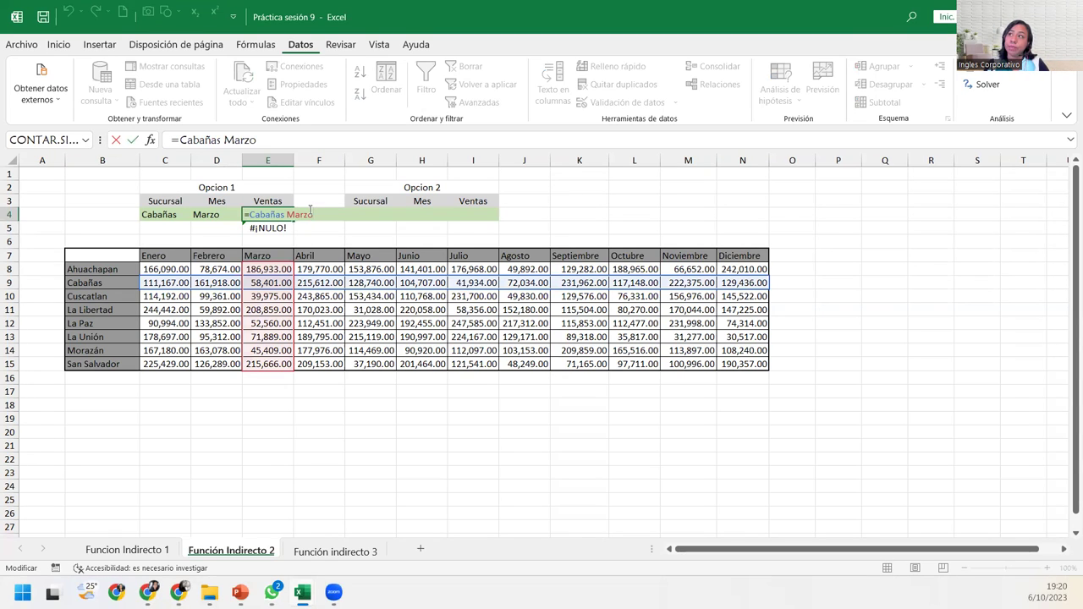
{"action": "key", "text": "Return"}
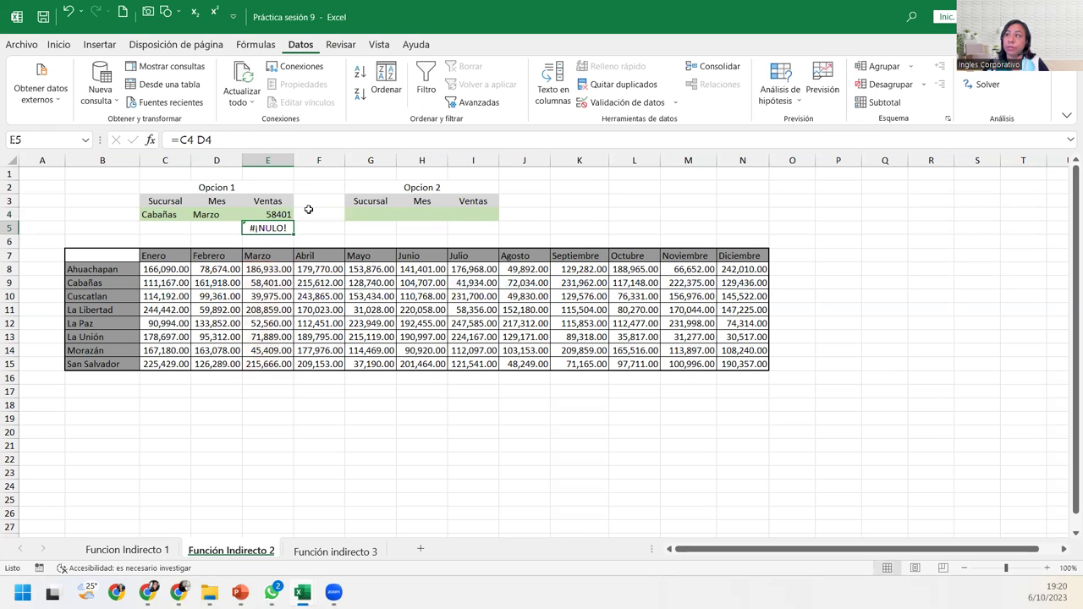
Switch Opcion 1 to La Unión and Agosto, then open E4's =Cabañas Marzo formula for editing
{"action": "left_click", "coordinate": [181, 216]}
{"action": "left_click", "coordinate": [196, 215]}
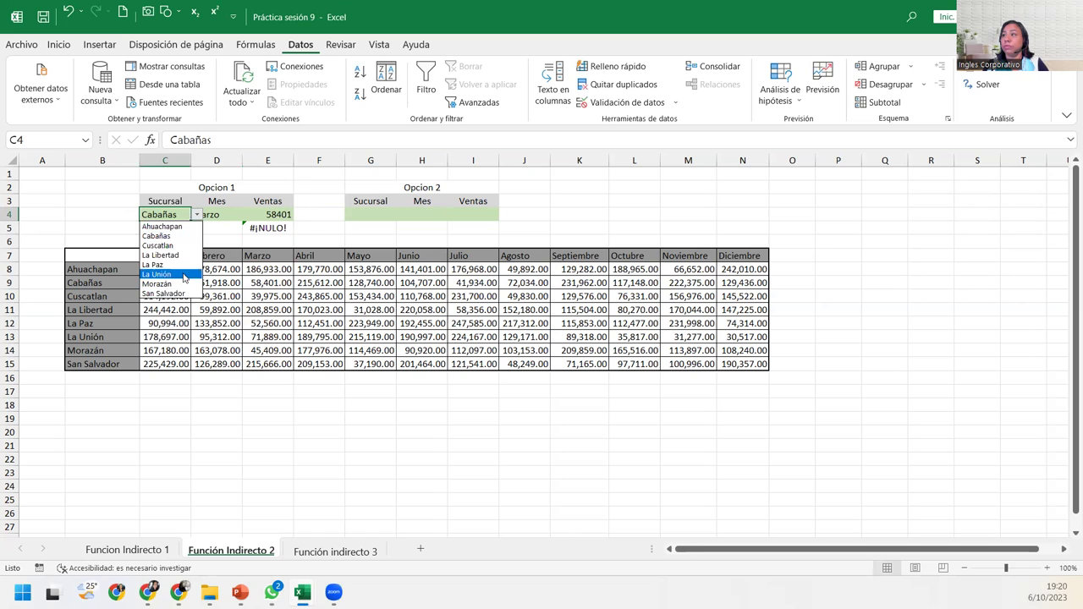
{"action": "left_click", "coordinate": [169, 280]}
{"action": "left_click", "coordinate": [215, 217]}
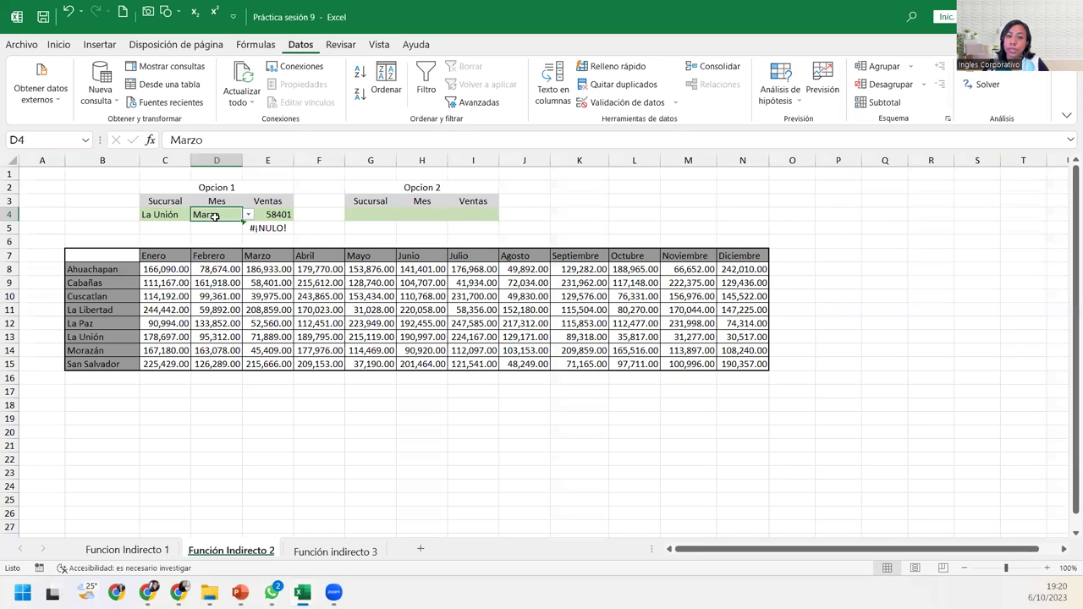
{"action": "left_click", "coordinate": [248, 216]}
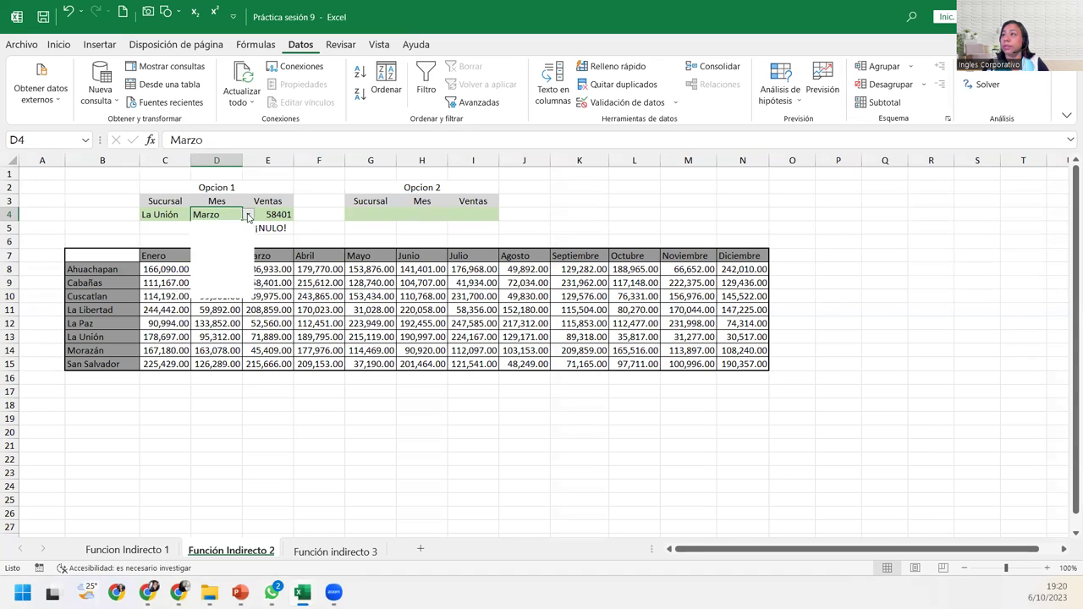
{"action": "left_click", "coordinate": [222, 275]}
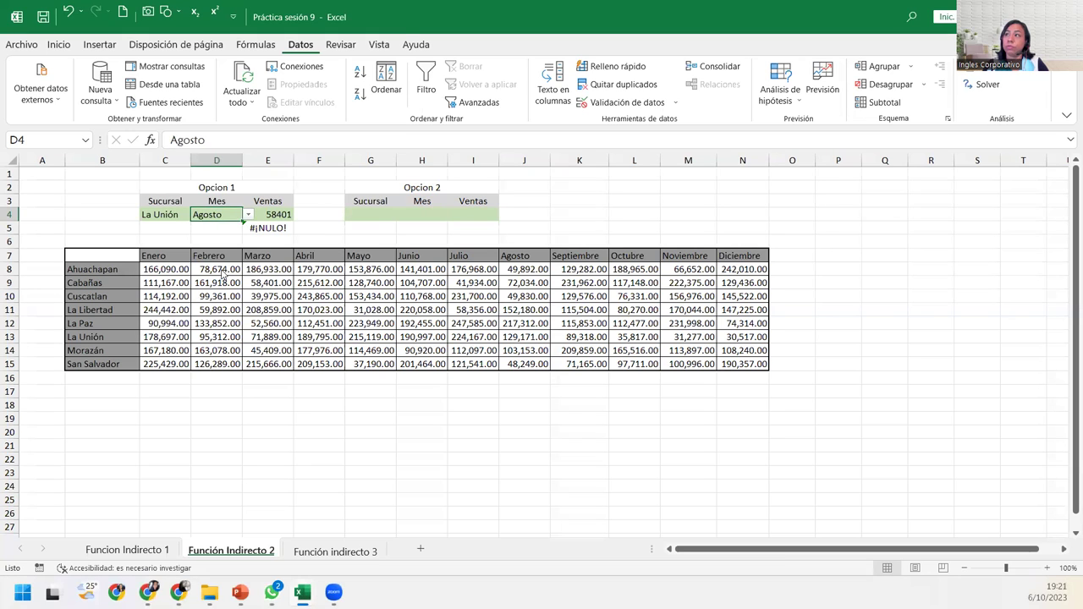
{"action": "left_click", "coordinate": [266, 217]}
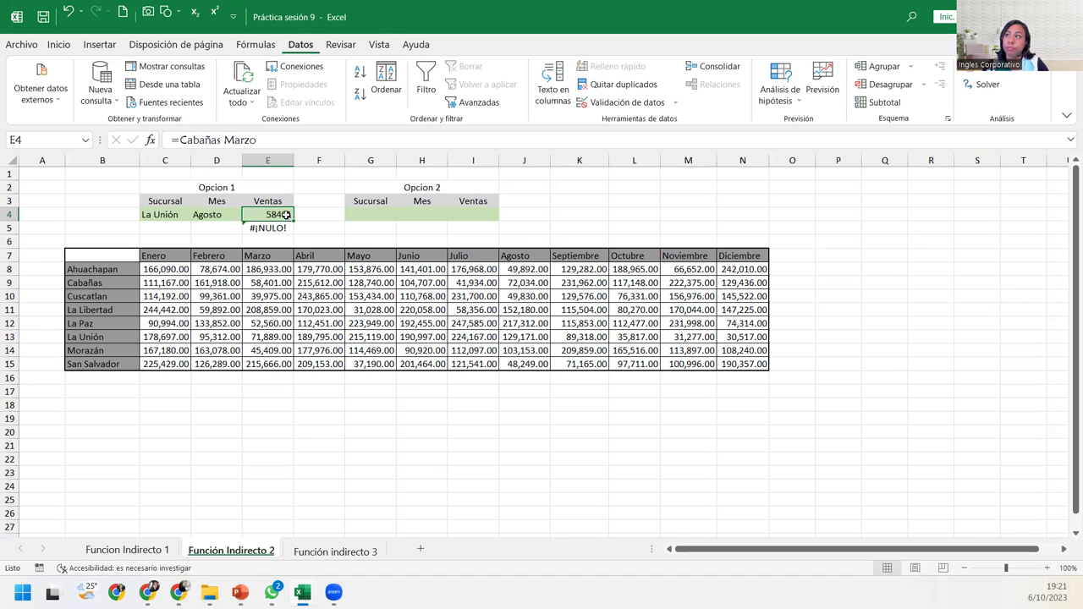
{"action": "double_click", "coordinate": [286, 215]}
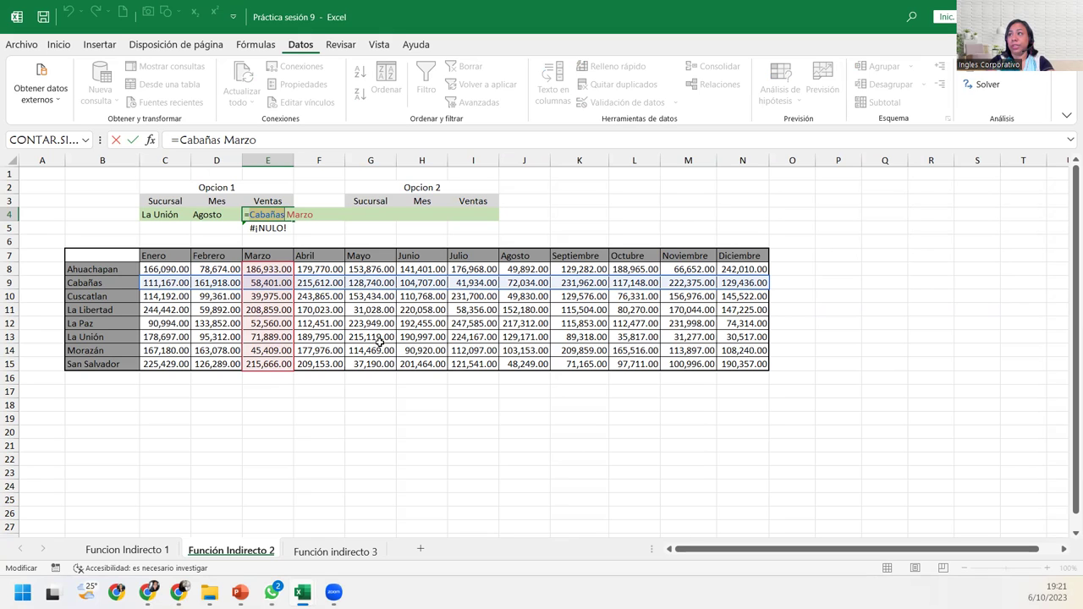
Rewrite the E4 formula as =La_Unión Agosto and confirm it
{"action": "type", "text": "La"}
{"action": "key", "text": "Down"}
{"action": "key", "text": "Down"}
{"action": "key", "text": "Tab"}
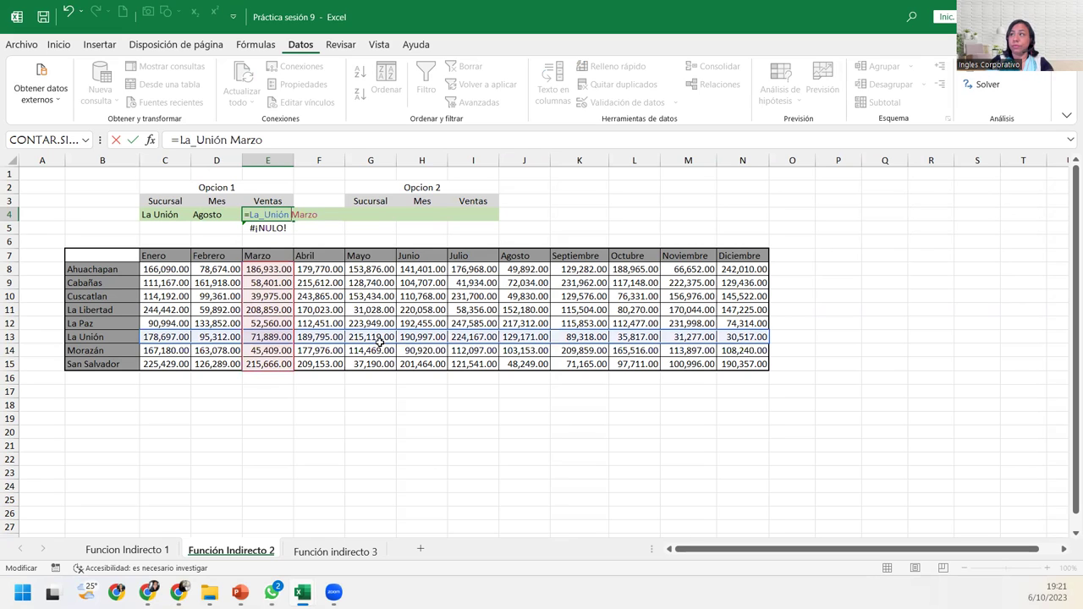
{"action": "key", "text": "ctrl+shift+Right"}
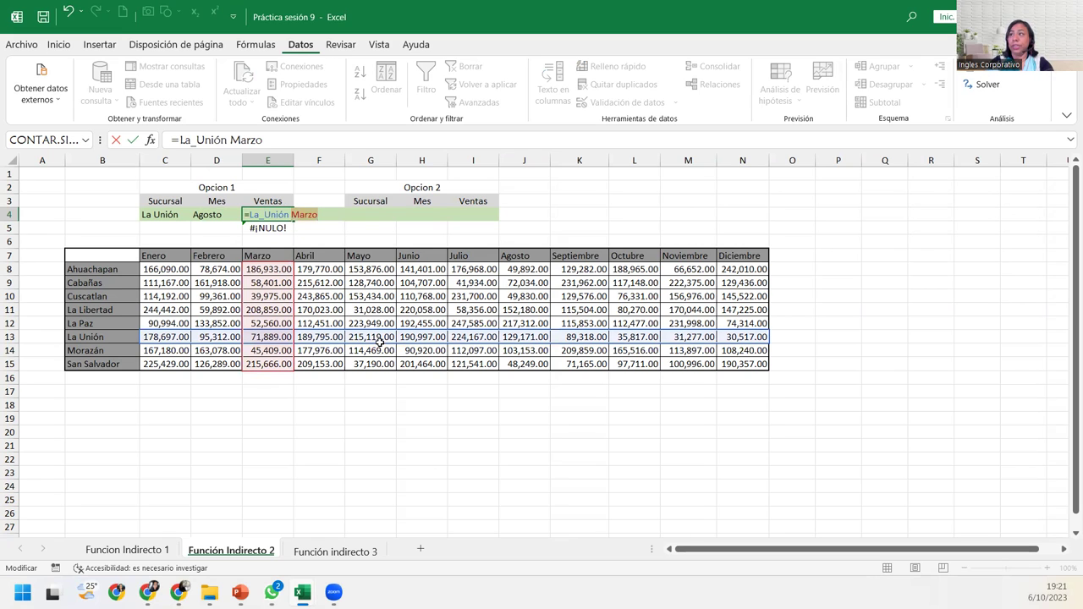
{"action": "type", "text": "Agos"}
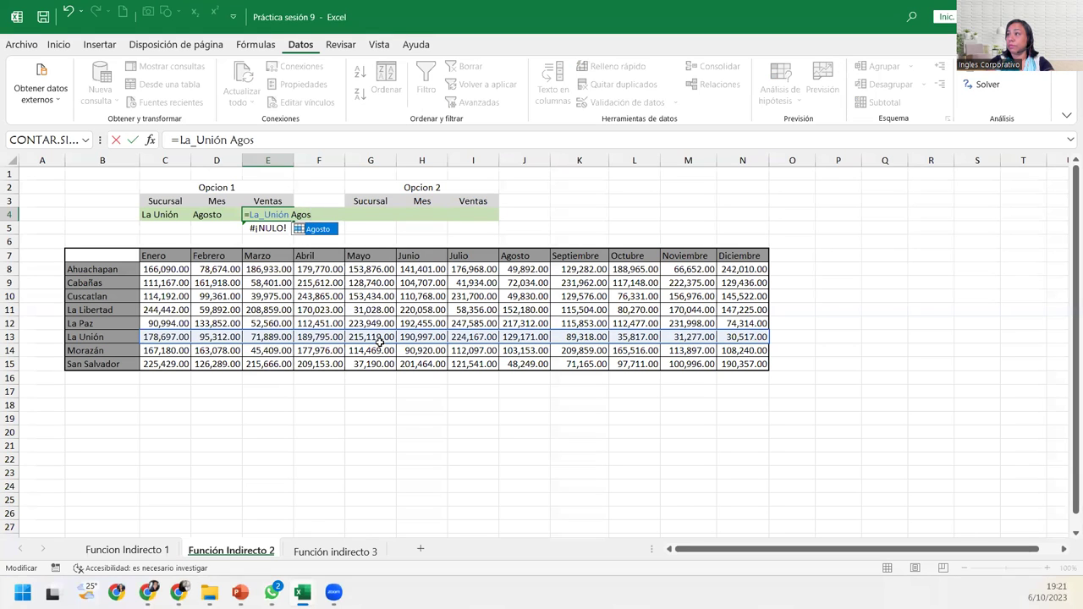
{"action": "key", "text": "Tab"}
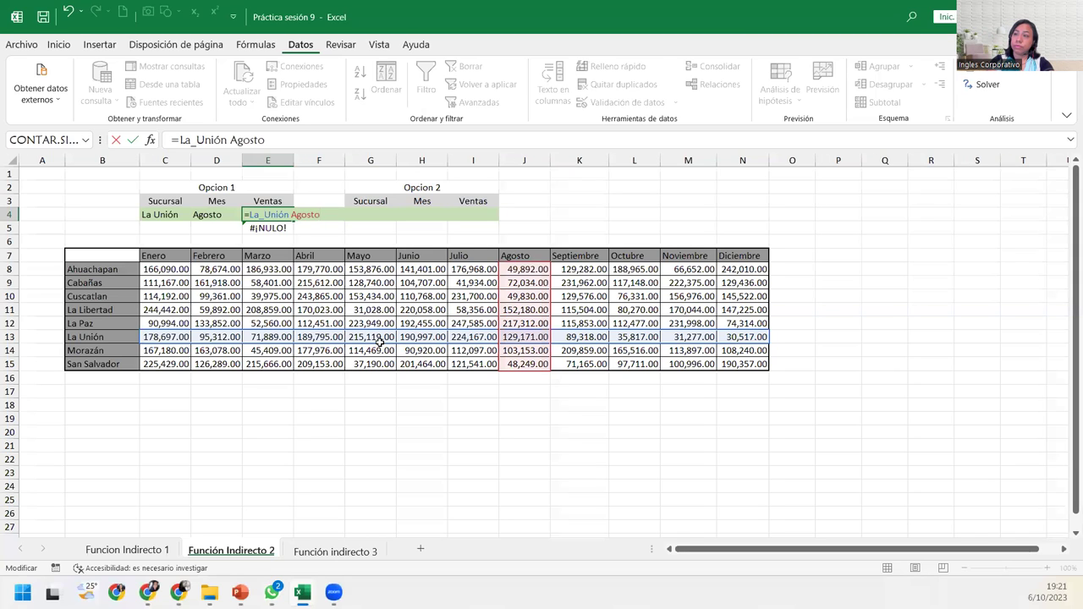
{"action": "key", "text": "Return"}
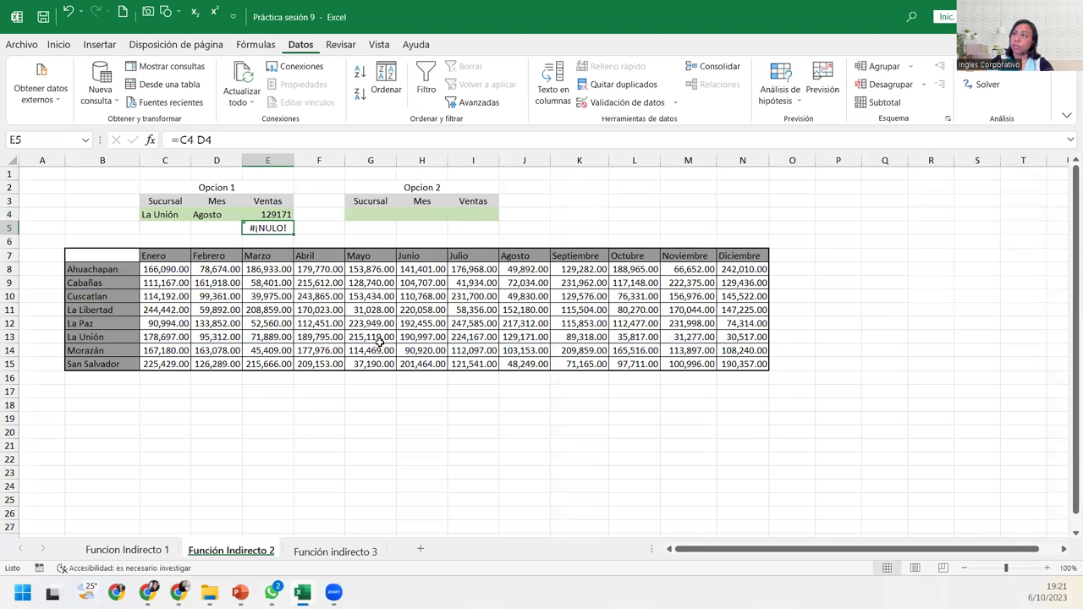
Reopen E4 and reinsert the La_Unión name, deleting the duplicated Unión text
{"action": "key", "text": "Up"}
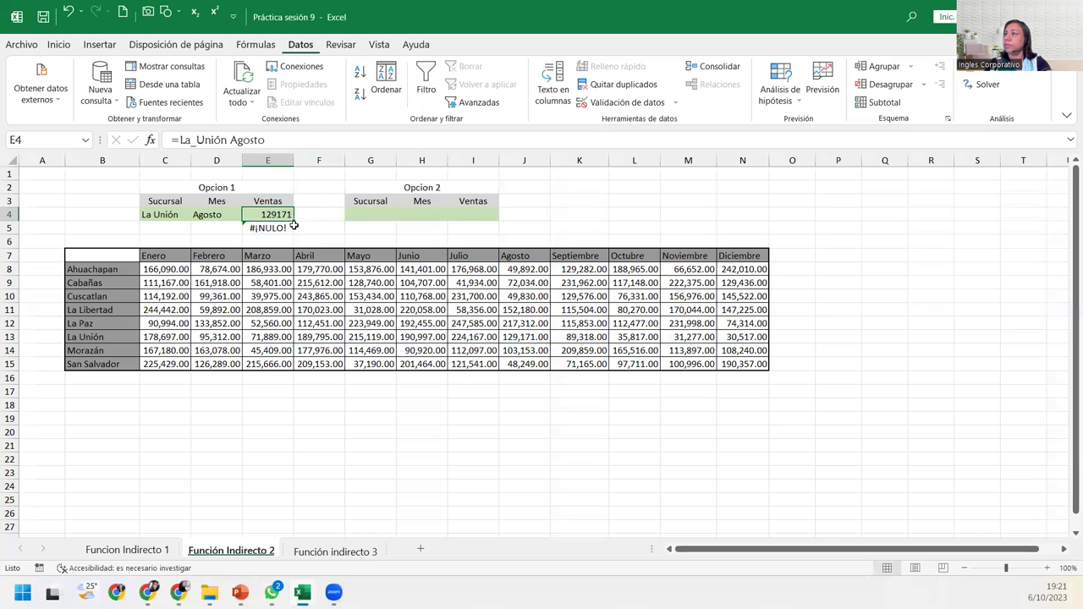
{"action": "left_click", "coordinate": [280, 205]}
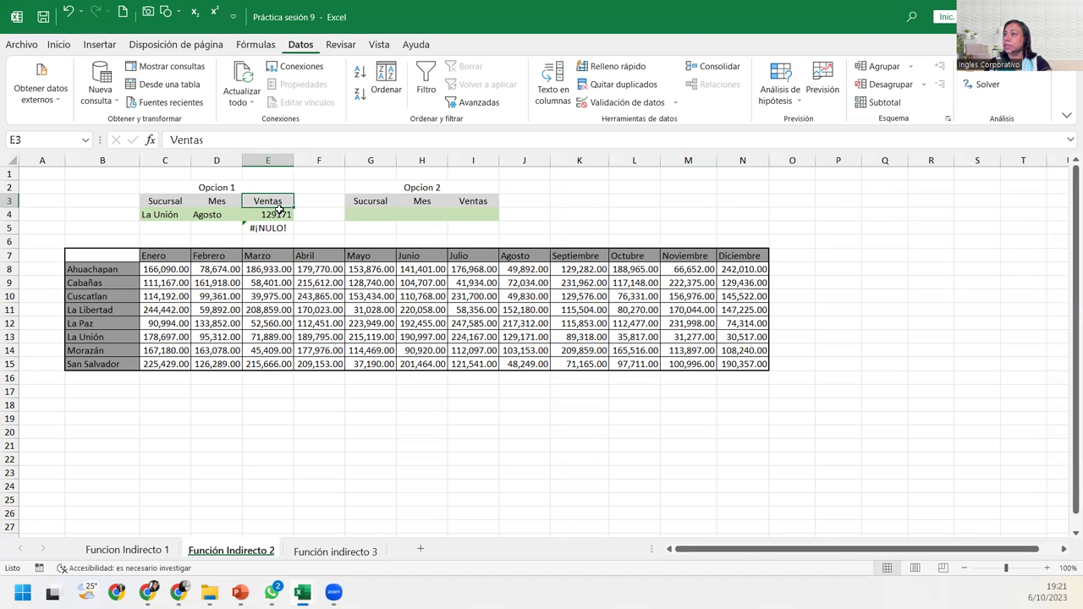
{"action": "double_click", "coordinate": [269, 214]}
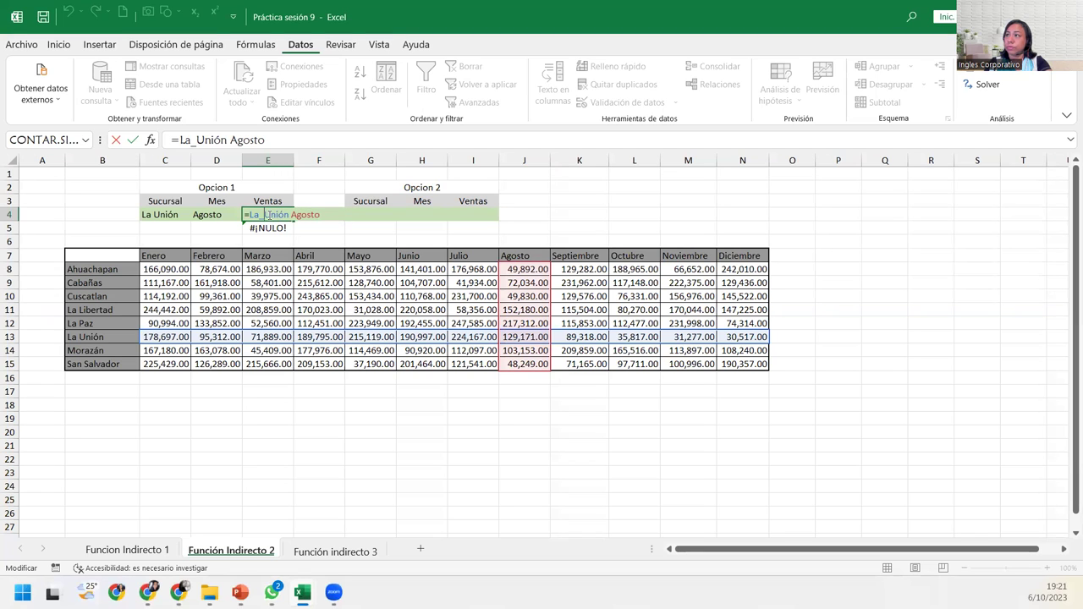
{"action": "key", "text": "BackSpace"}
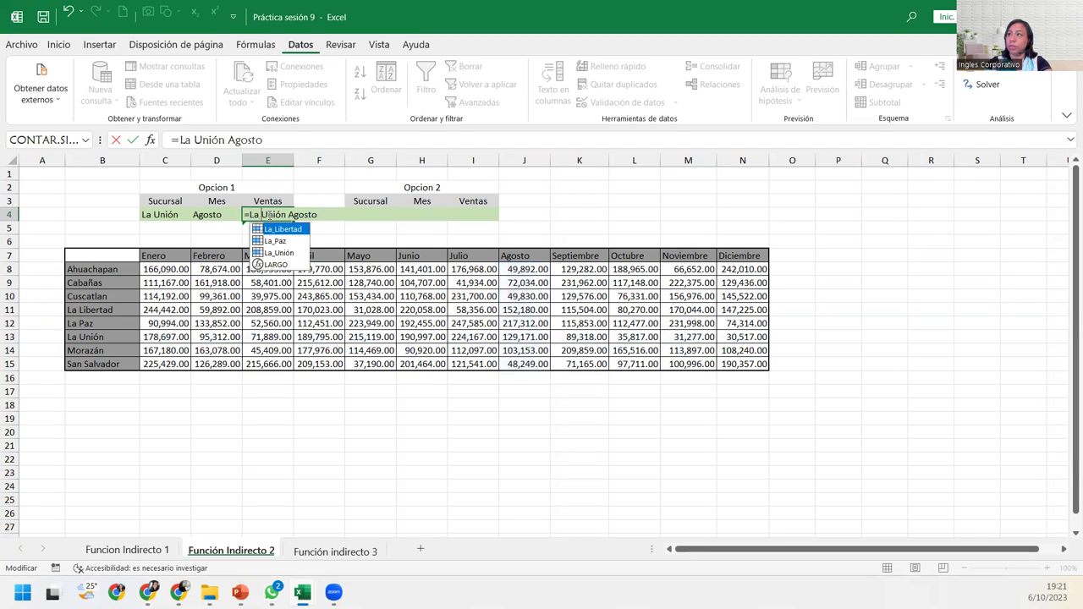
{"action": "key", "text": "Down"}
{"action": "key", "text": "Down"}
{"action": "key", "text": "Tab"}
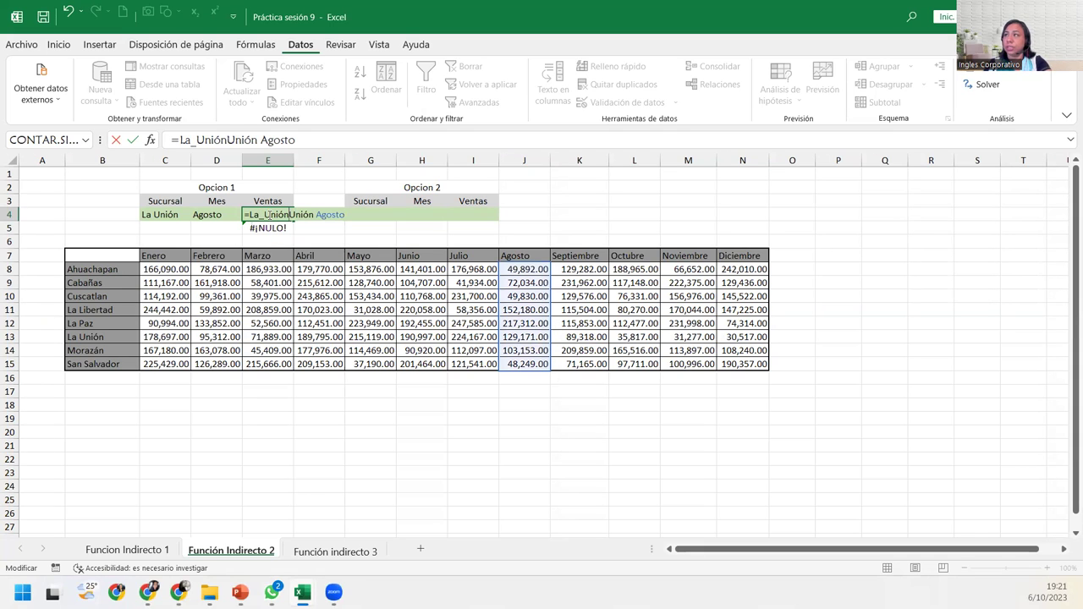
{"action": "key", "text": "Delete"}
{"action": "key", "text": "Delete"}
{"action": "key", "text": "Delete"}
{"action": "key", "text": "Delete"}
{"action": "key", "text": "Delete"}
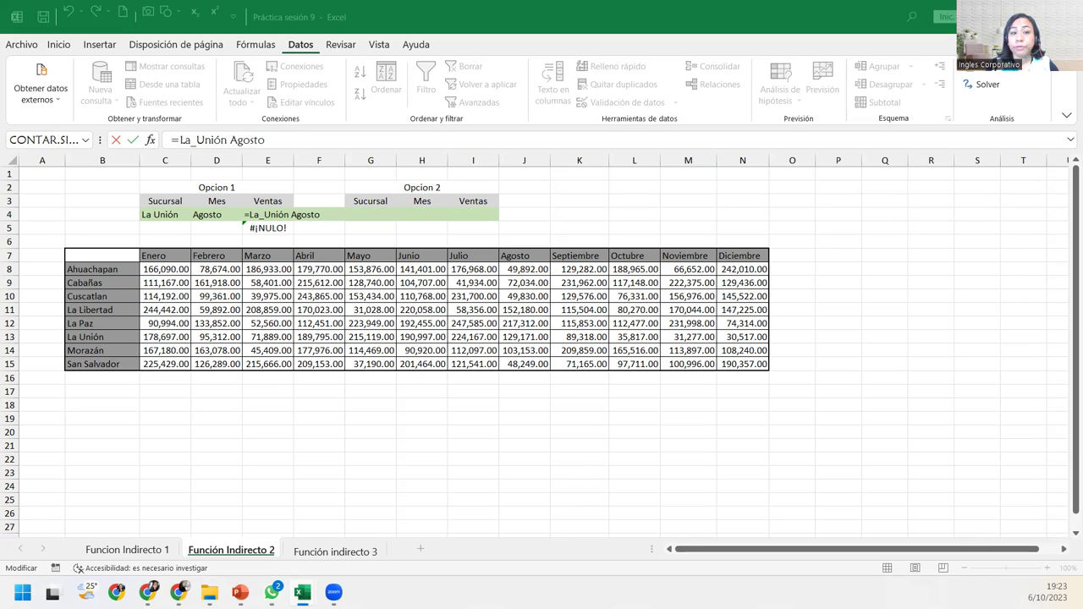
Confirm E4 returning 129171, then show G4's Sucursal list
{"action": "left_click", "coordinate": [329, 213]}
{"action": "key", "text": "Return"}
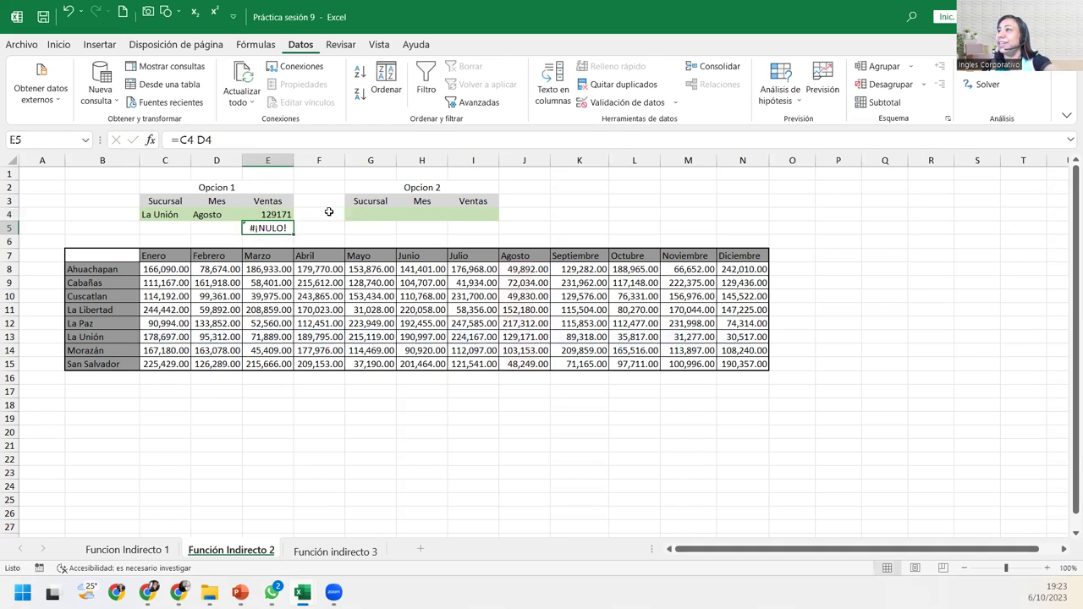
{"action": "left_click", "coordinate": [384, 211]}
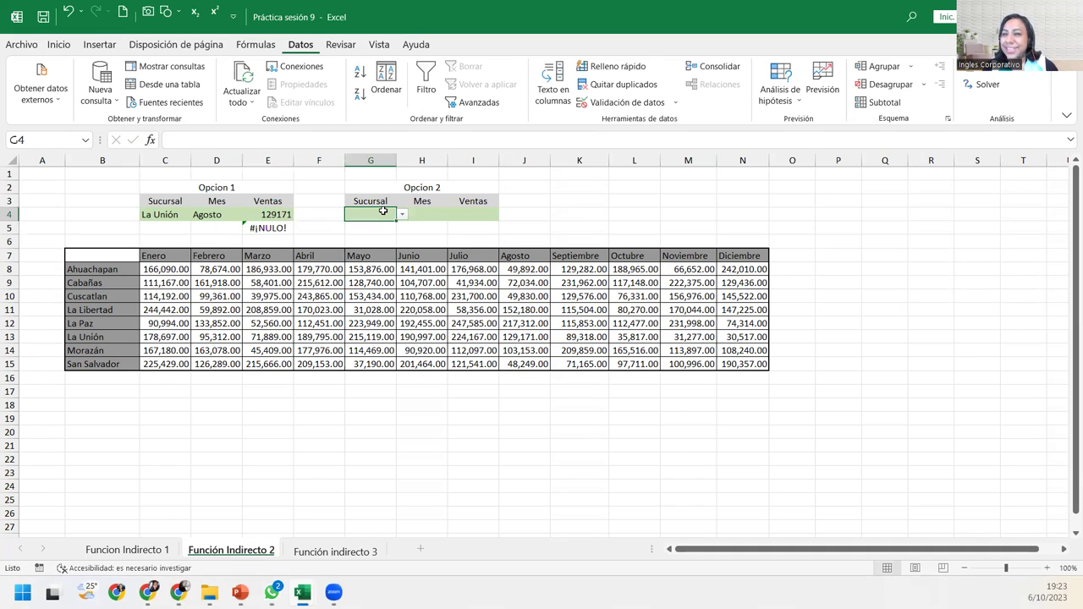
{"action": "left_click", "coordinate": [403, 215]}
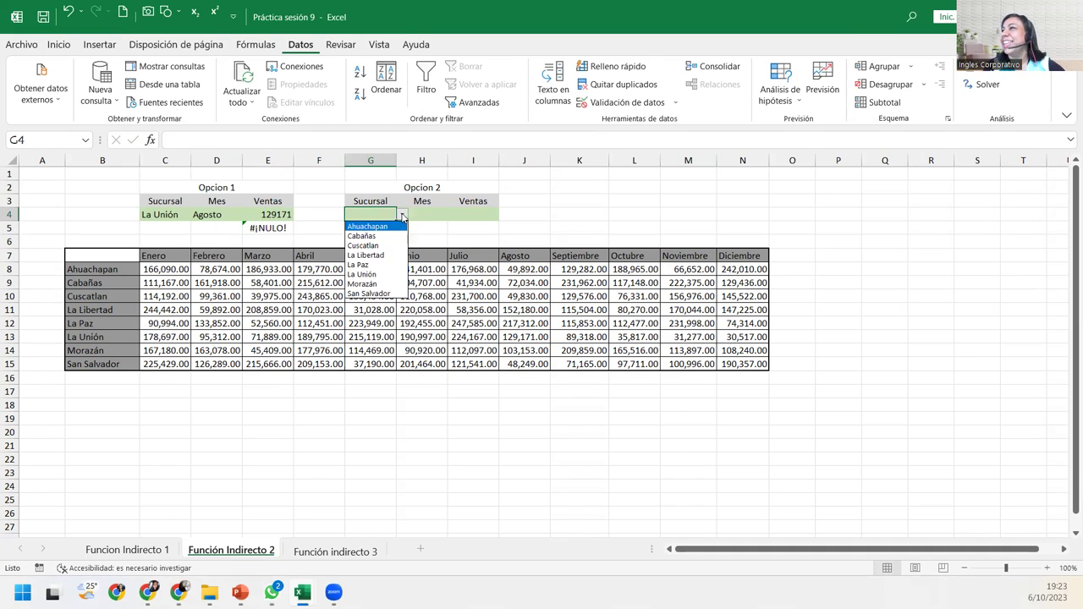
Pick La Unión in G4 and Agosto in H4, then select Ventas cell I4
{"action": "left_click", "coordinate": [377, 275]}
{"action": "left_click", "coordinate": [431, 219]}
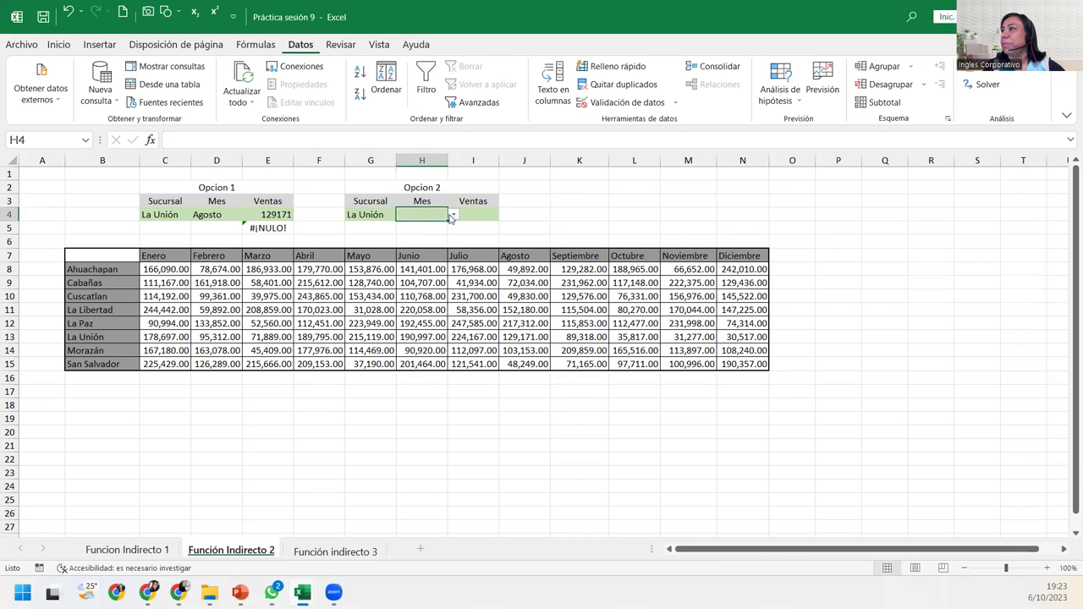
{"action": "left_click", "coordinate": [454, 217]}
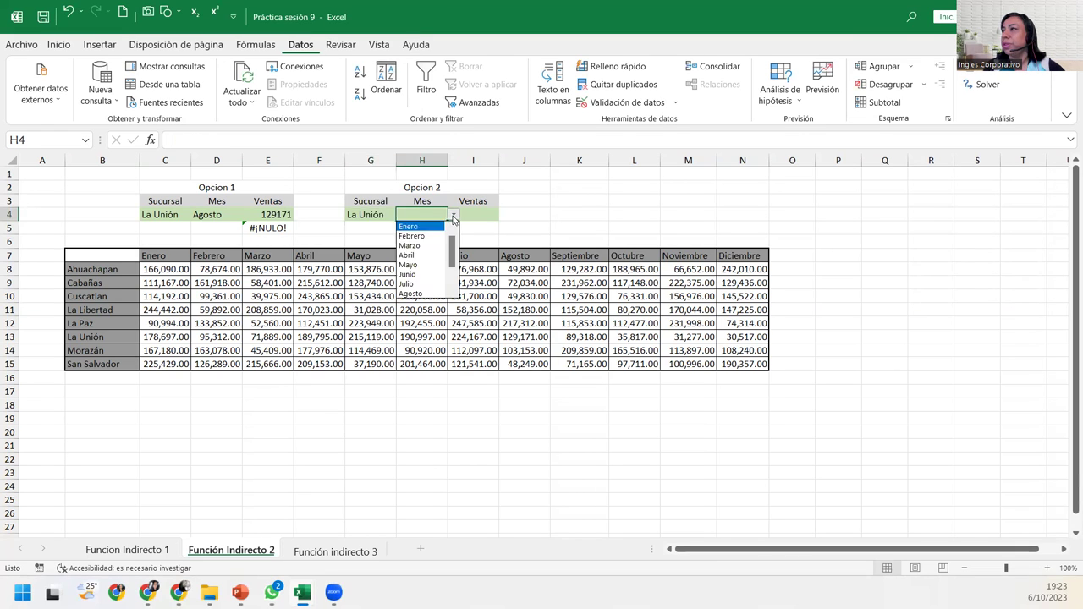
{"action": "left_click", "coordinate": [411, 293]}
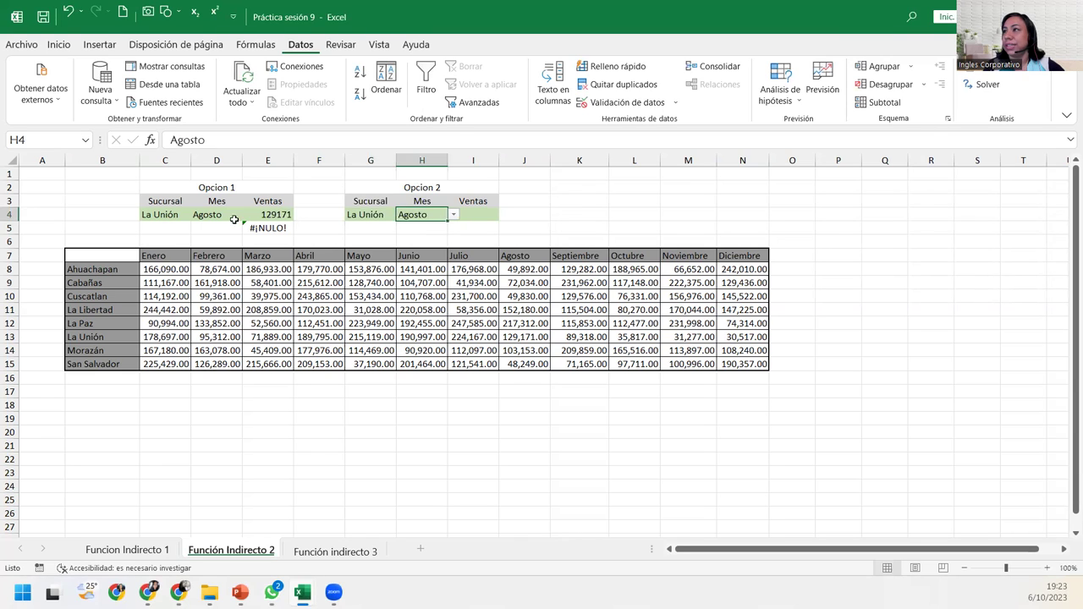
{"action": "left_click", "coordinate": [471, 220]}
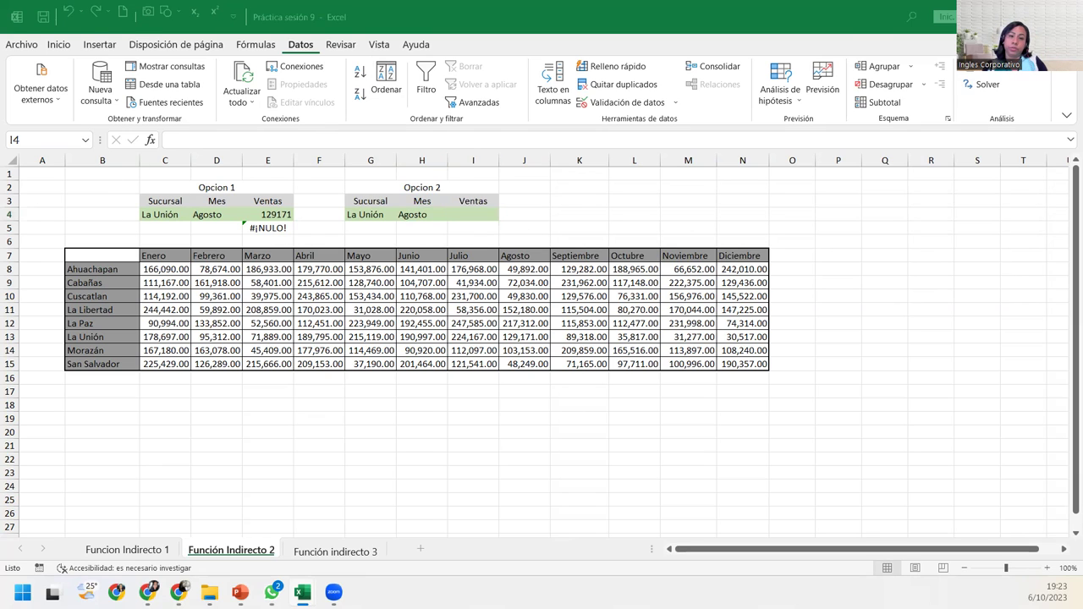
{"action": "left_click", "coordinate": [460, 216]}
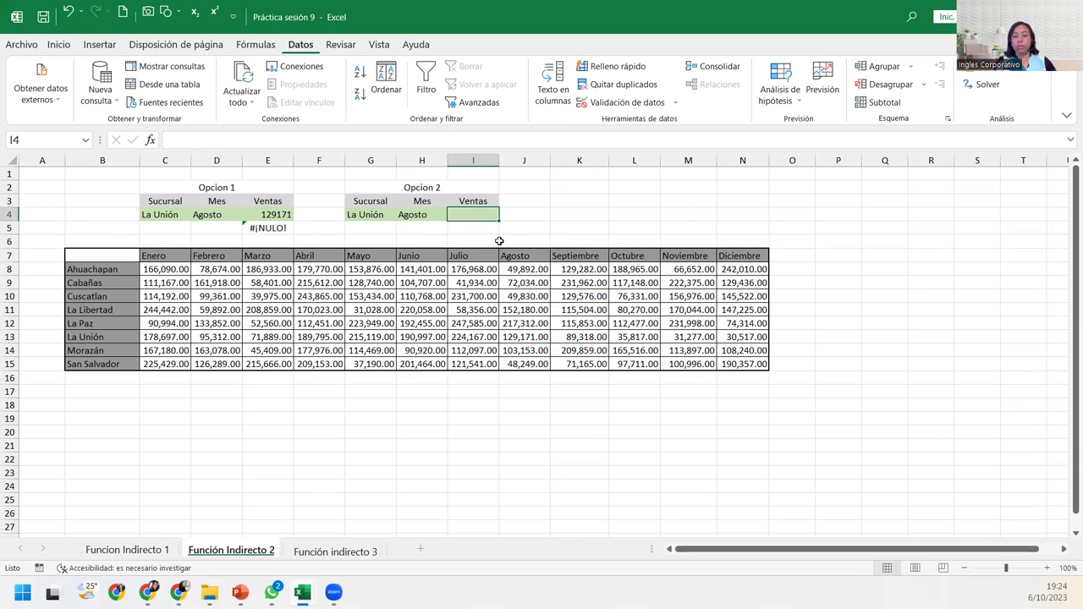
Enter =INDIRECTO(G4) INDIRECTO(H4) in I4, which returns #¡REF!
{"action": "type", "text": "="}
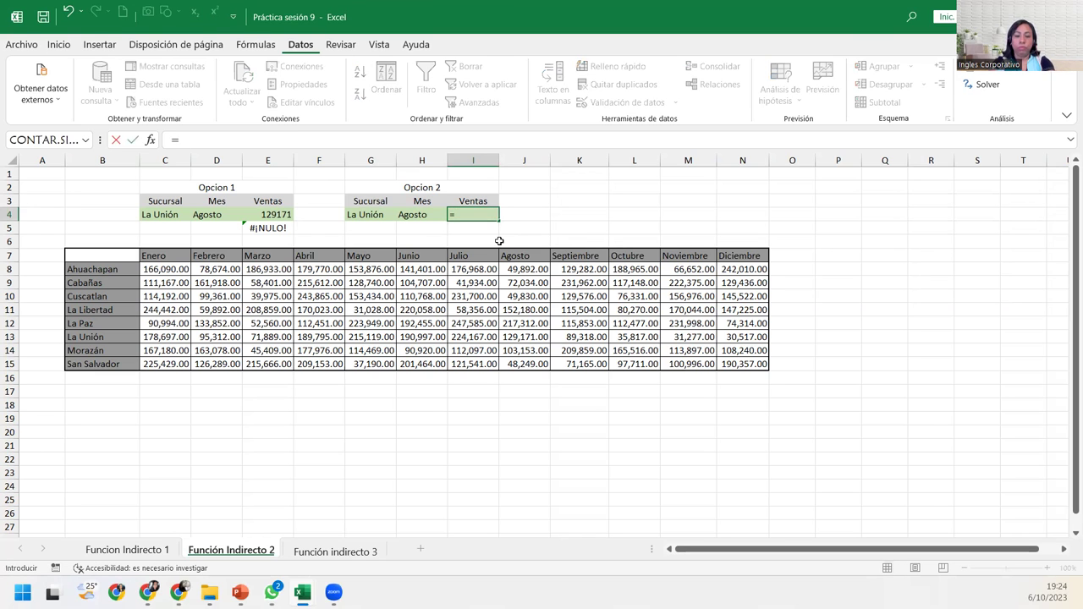
{"action": "type", "text": "indi"}
{"action": "double_click", "coordinate": [499, 242]}
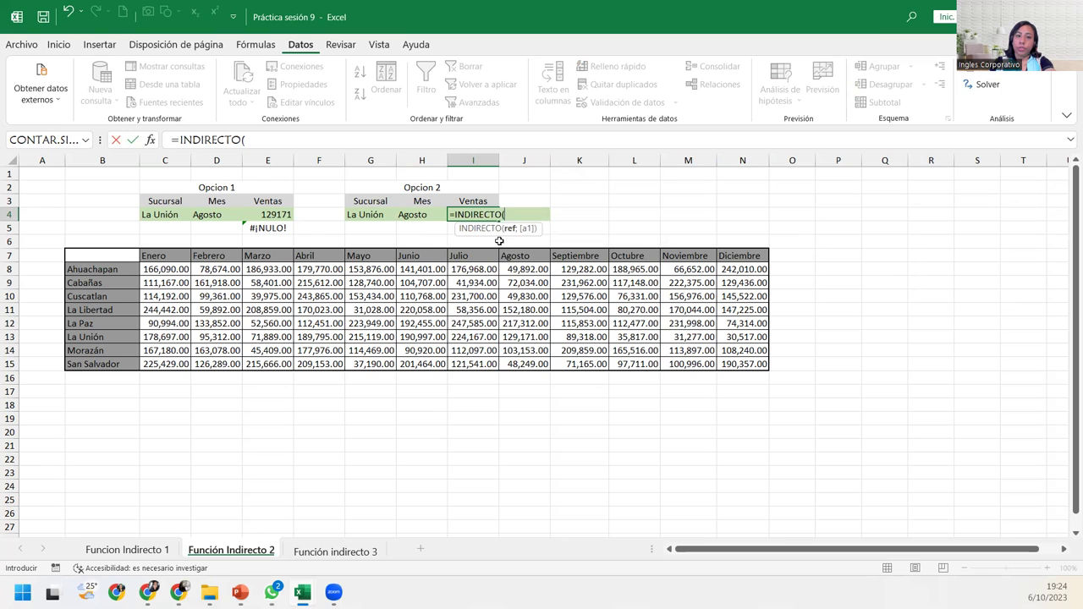
{"action": "left_click", "coordinate": [362, 215]}
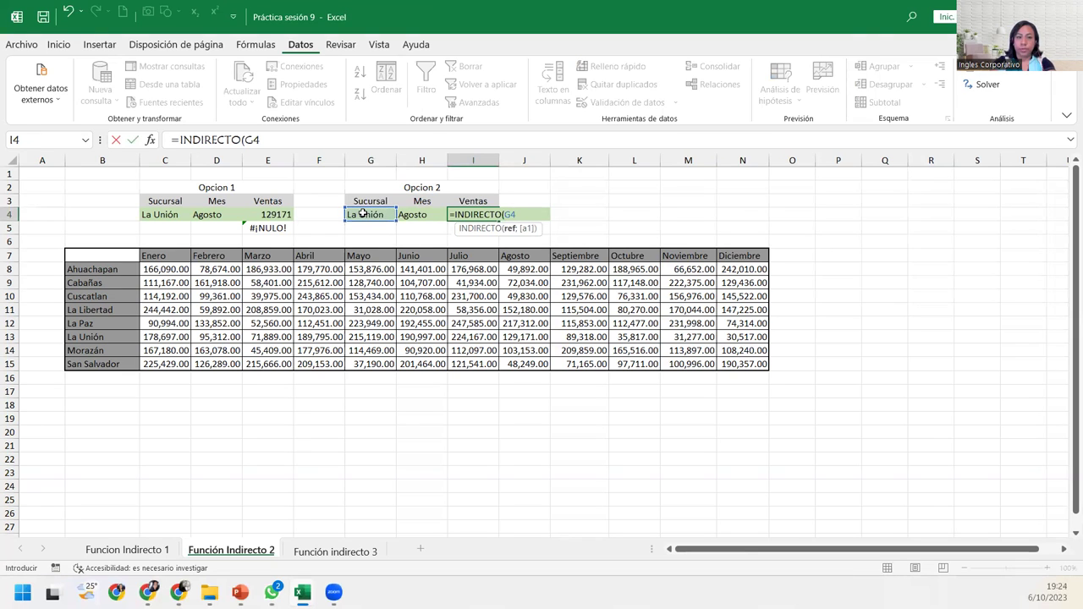
{"action": "type", "text": ")"}
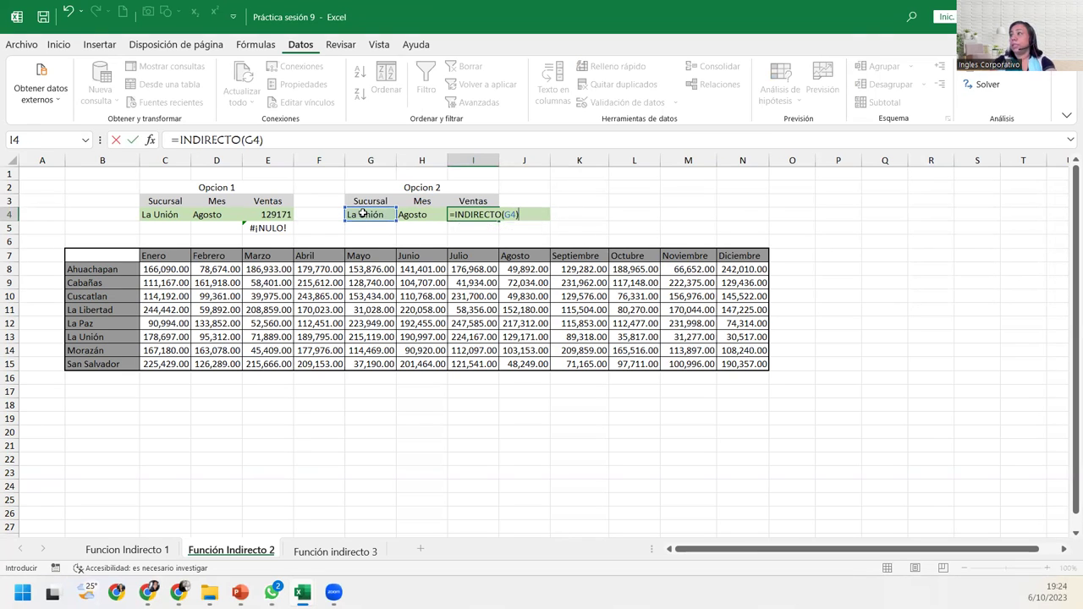
{"action": "type", "text": " indire"}
{"action": "key", "text": "Tab"}
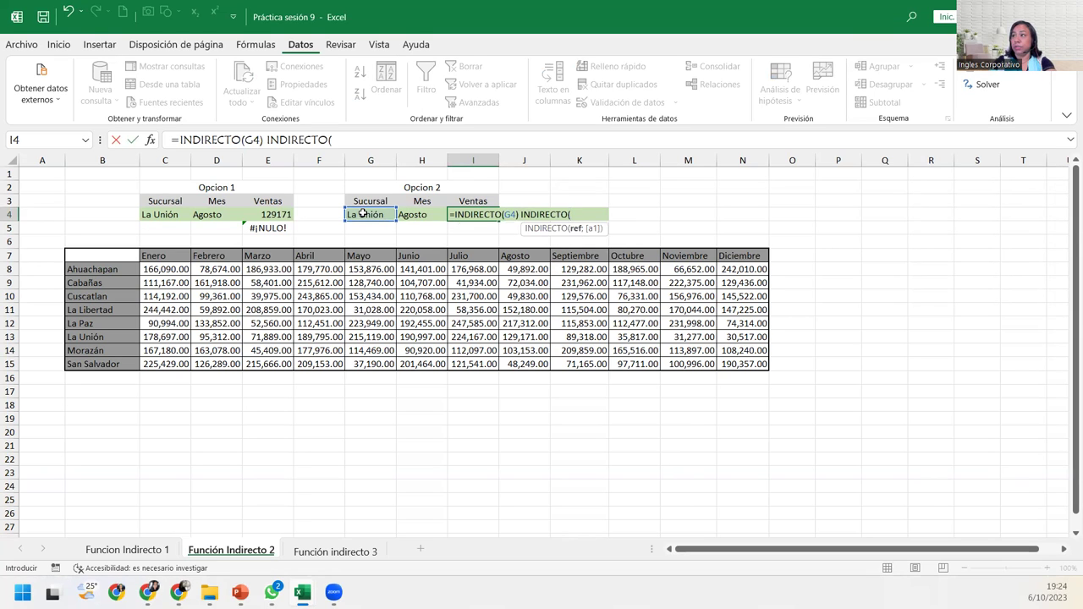
{"action": "left_click", "coordinate": [407, 215]}
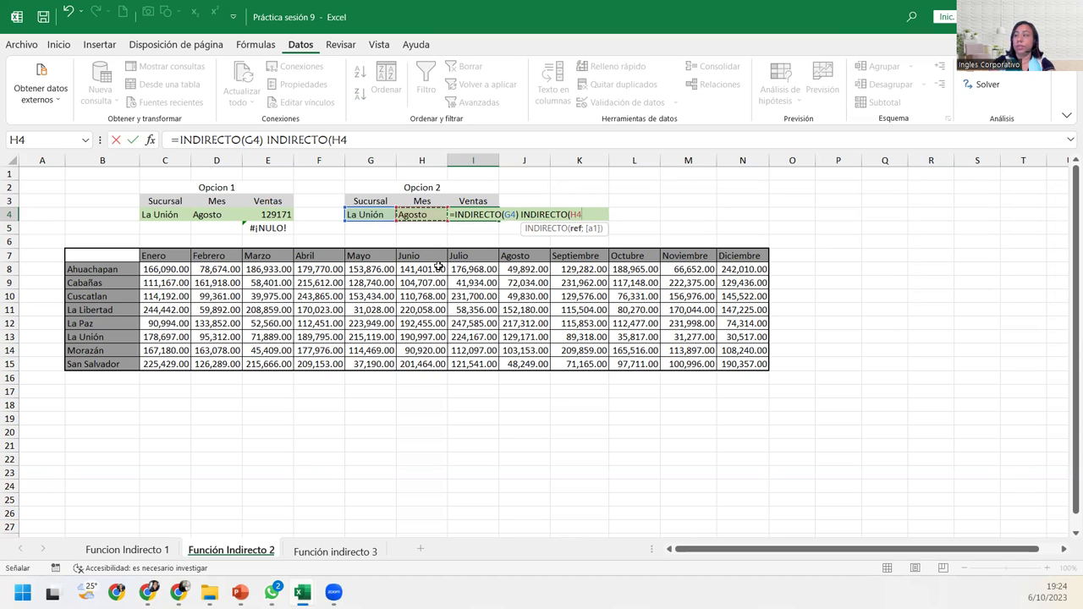
{"action": "type", "text": ")"}
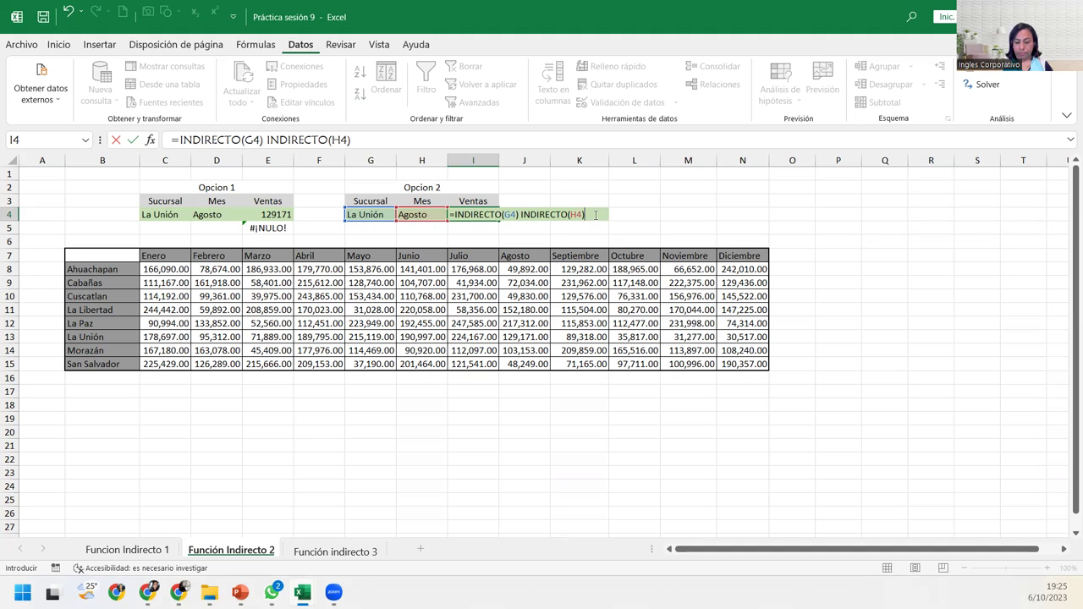
{"action": "key", "text": "Return"}
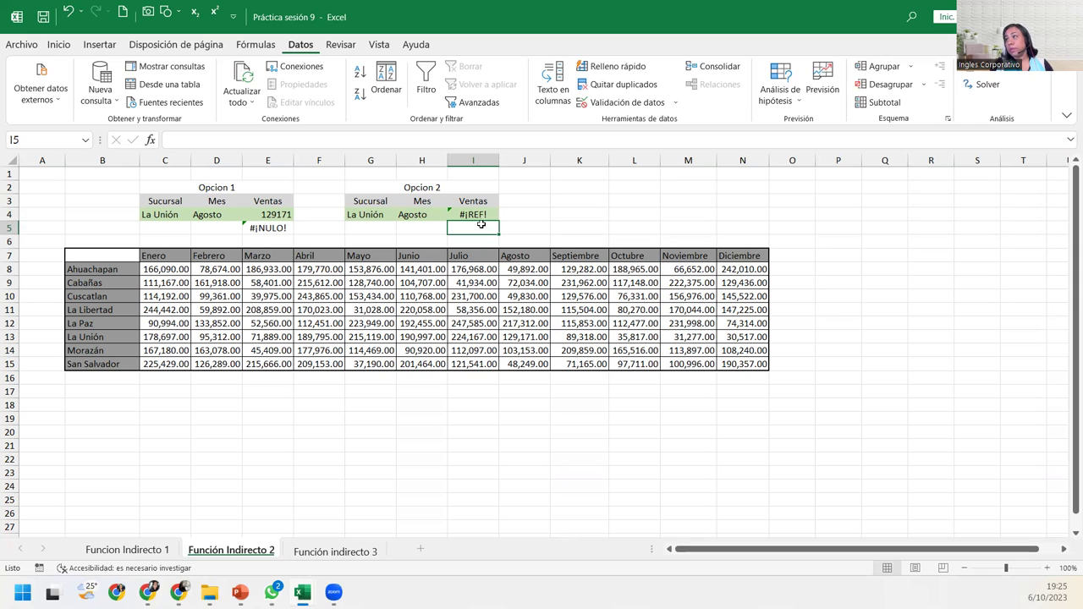
Check in the Name Manager which range the La_Unión name refers to
{"action": "left_click", "coordinate": [469, 213]}
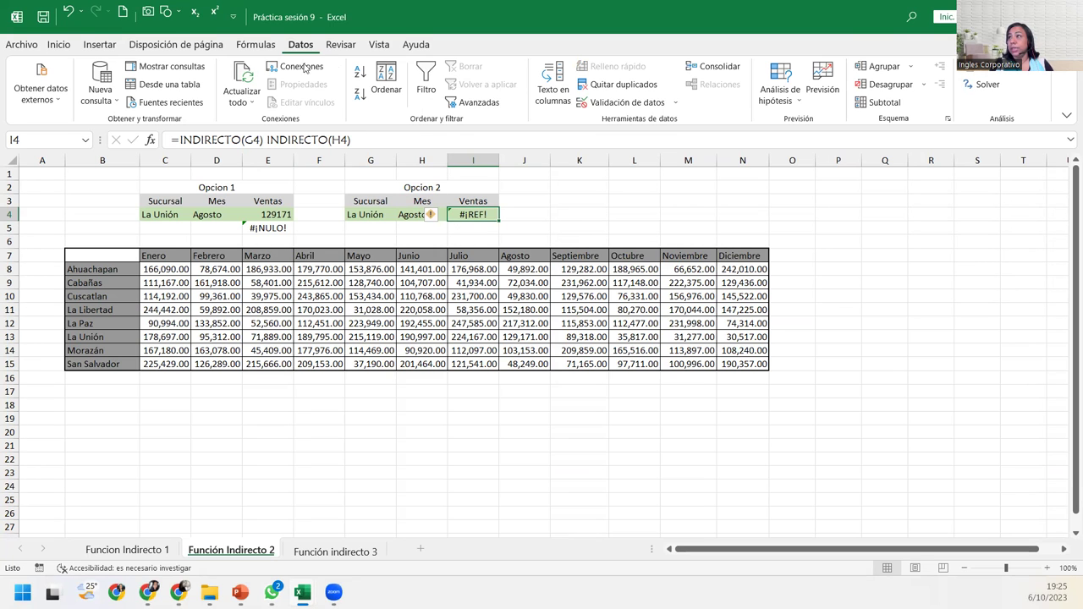
{"action": "left_click", "coordinate": [257, 47]}
{"action": "left_click", "coordinate": [509, 81]}
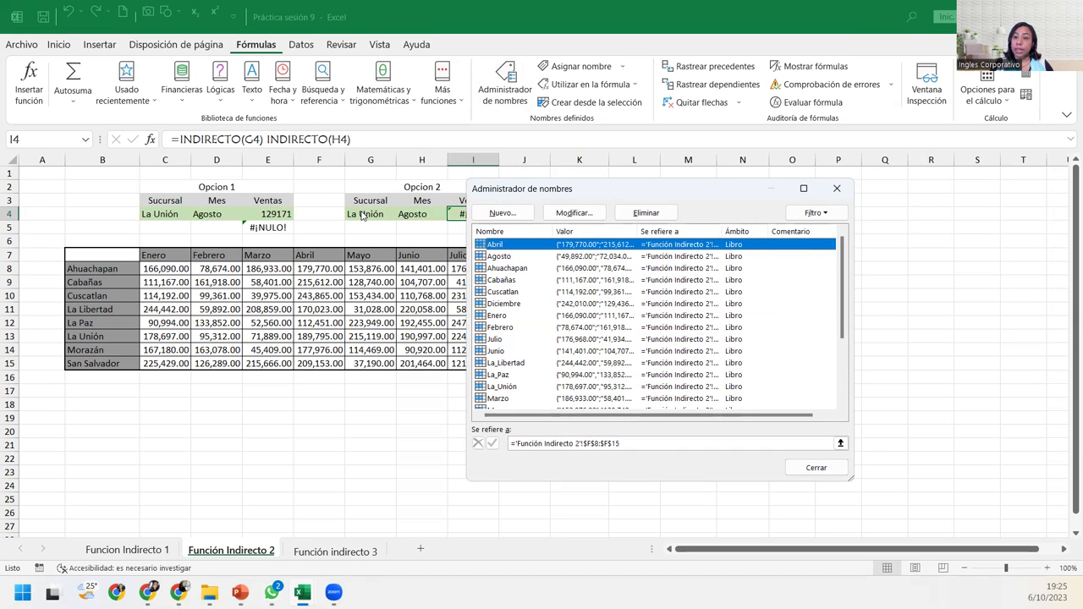
{"action": "left_click", "coordinate": [584, 387]}
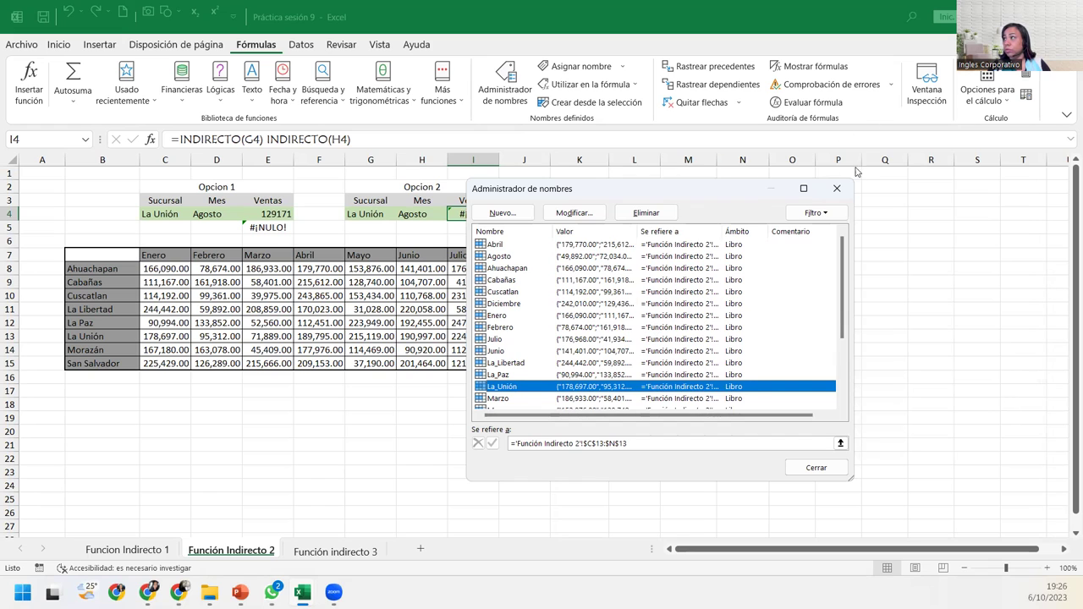
{"action": "left_click", "coordinate": [837, 188]}
Open the I4 formula and confirm it unchanged with Ctrl+Enter
{"action": "double_click", "coordinate": [483, 213]}
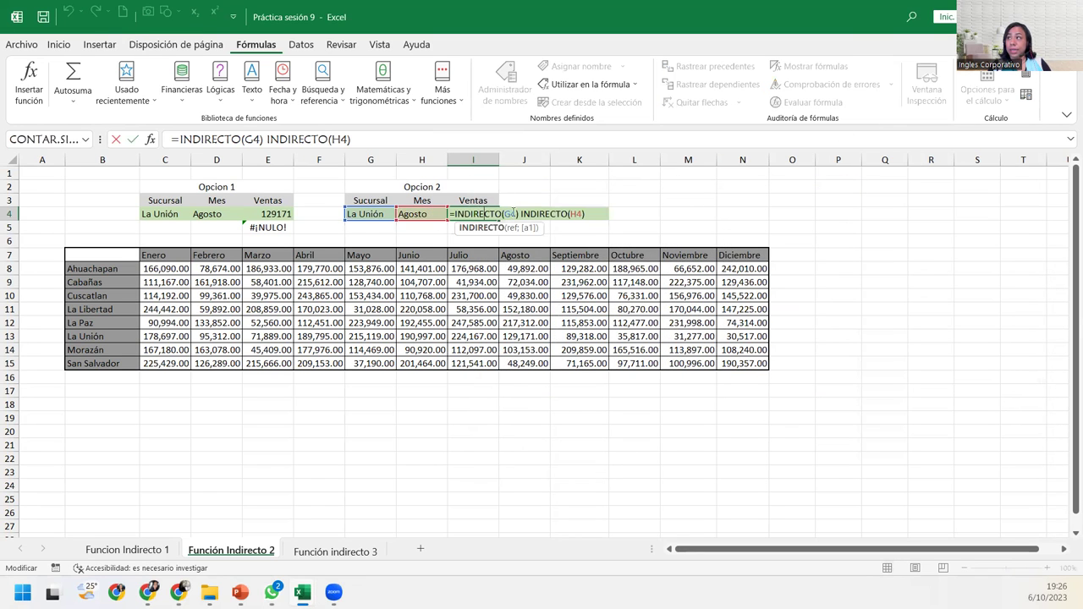
{"action": "left_click", "coordinate": [515, 214]}
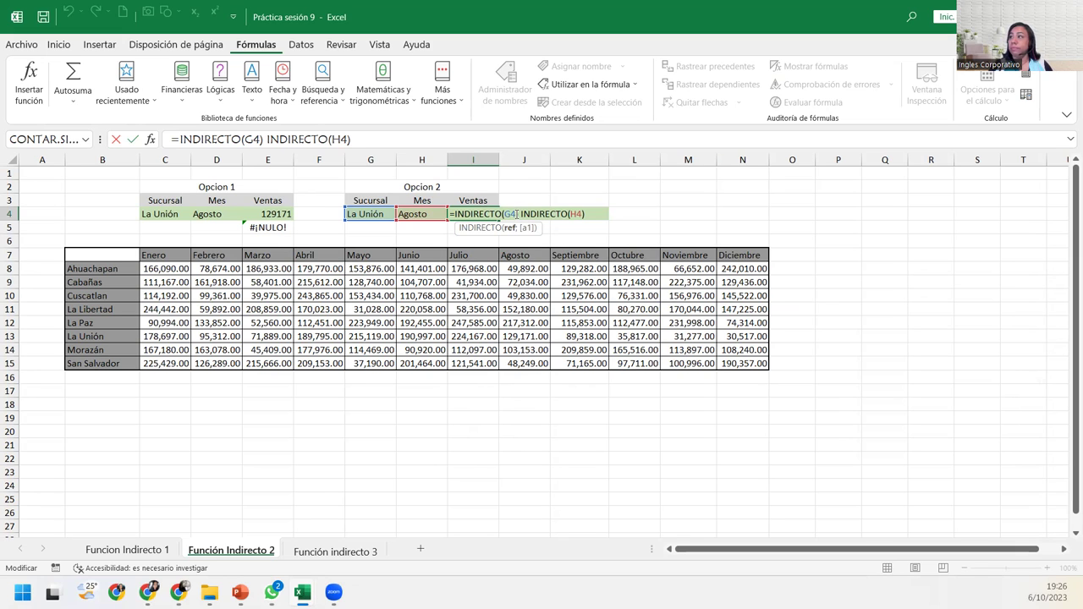
{"action": "key", "text": "ctrl+Return"}
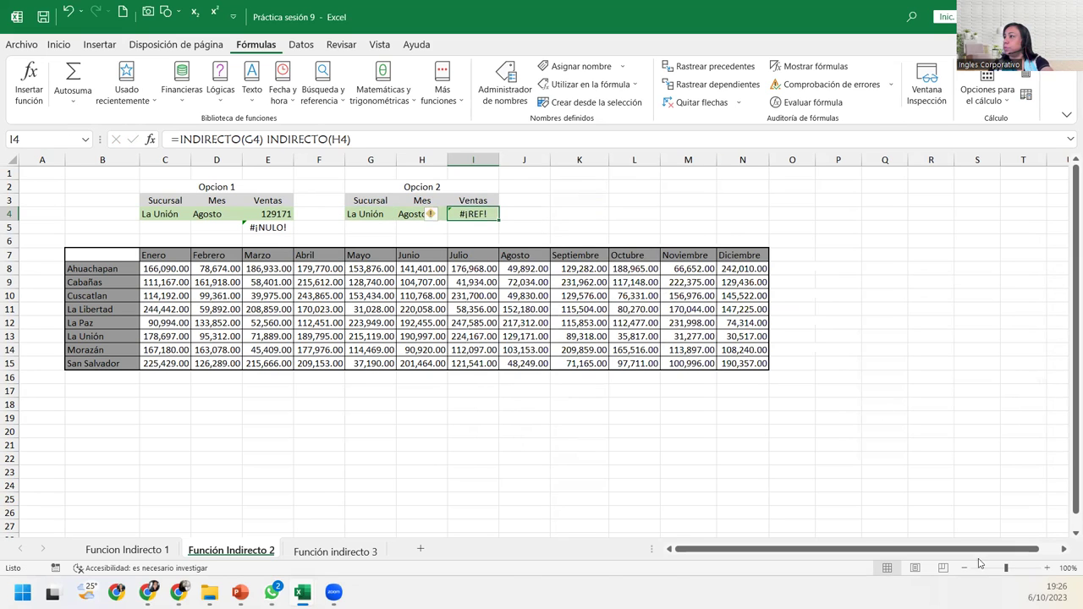
Zoom the sheet to 160% and reopen I4 with the cursor after the first INDIRECTO(
{"action": "left_click", "coordinate": [1048, 568]}
{"action": "left_click", "coordinate": [1047, 568]}
{"action": "left_click", "coordinate": [1048, 567]}
{"action": "left_click", "coordinate": [1048, 568]}
{"action": "left_click", "coordinate": [1048, 568]}
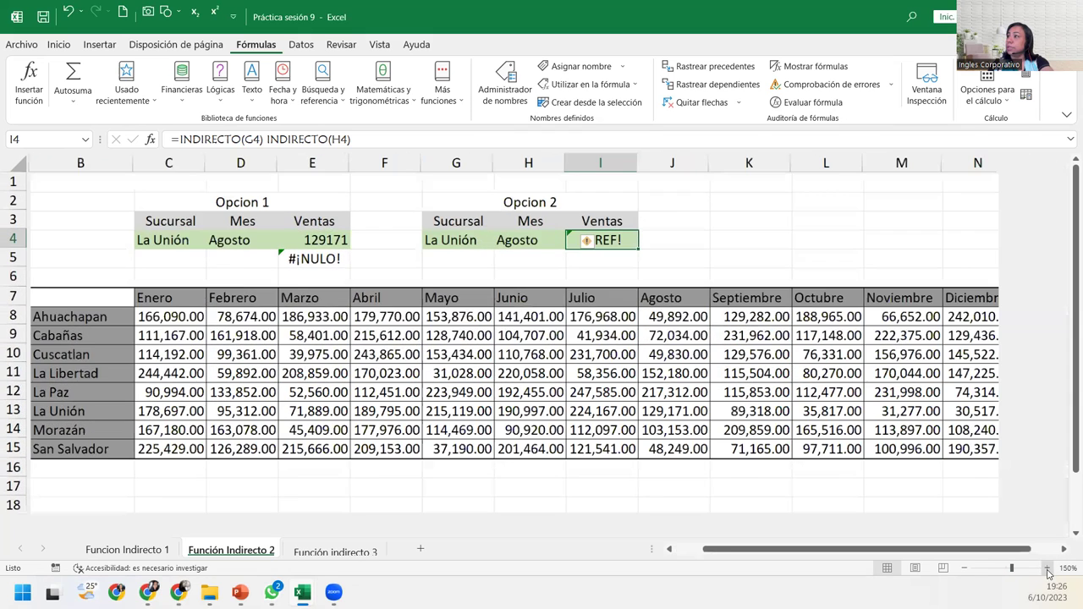
{"action": "left_click", "coordinate": [1048, 570]}
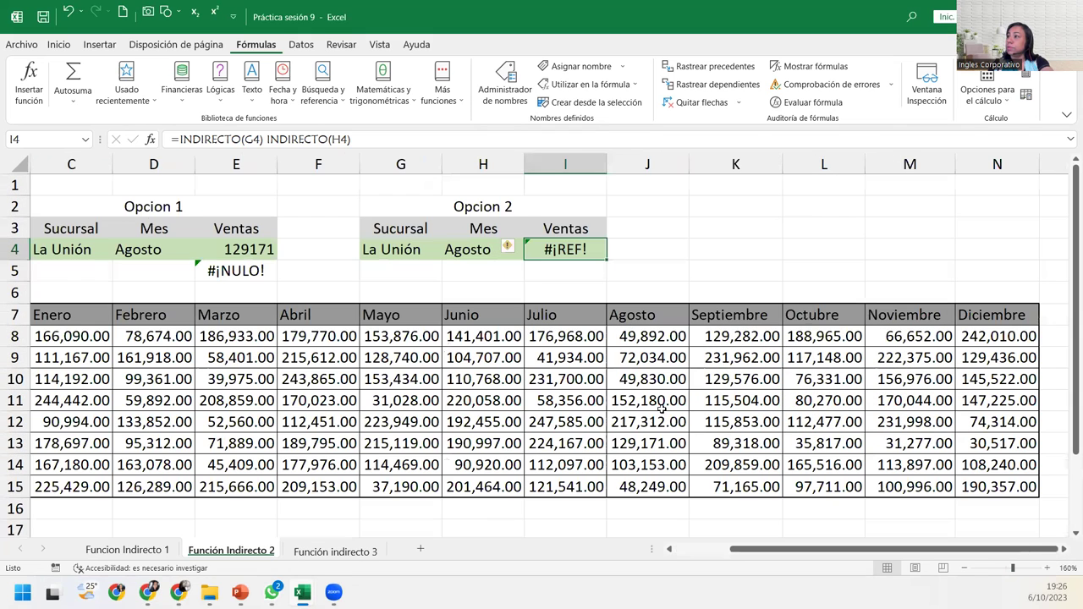
{"action": "double_click", "coordinate": [530, 245]}
{"action": "key", "text": "Right"}
{"action": "key", "text": "Right"}
{"action": "key", "text": "Right"}
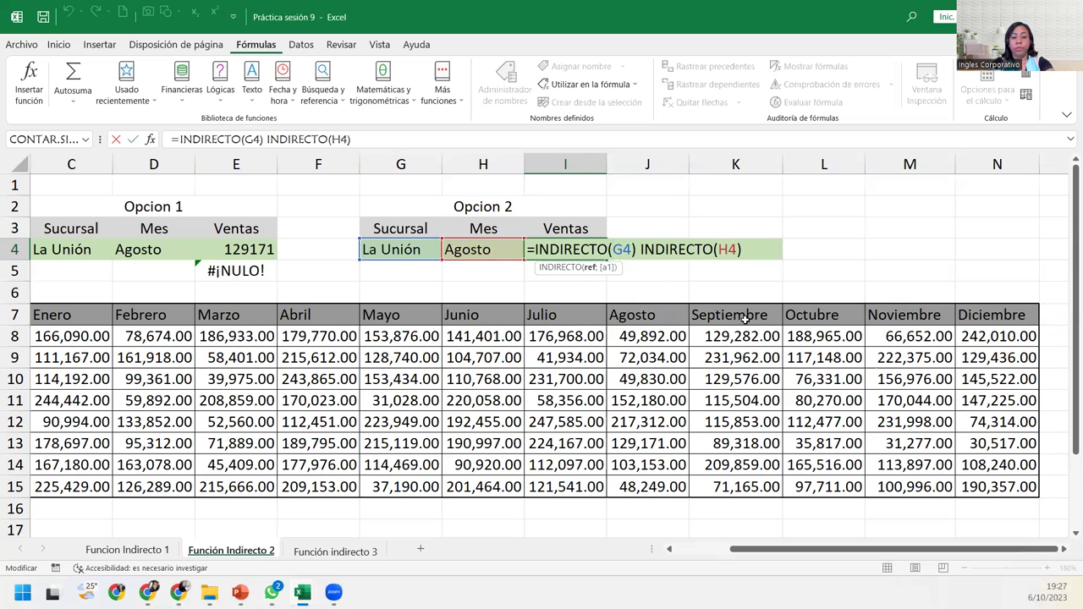
Change G4 in I4's INDIRECTO formula to SUSTITUIR(G4;" ";"_")
{"action": "type", "text": "SUS"}
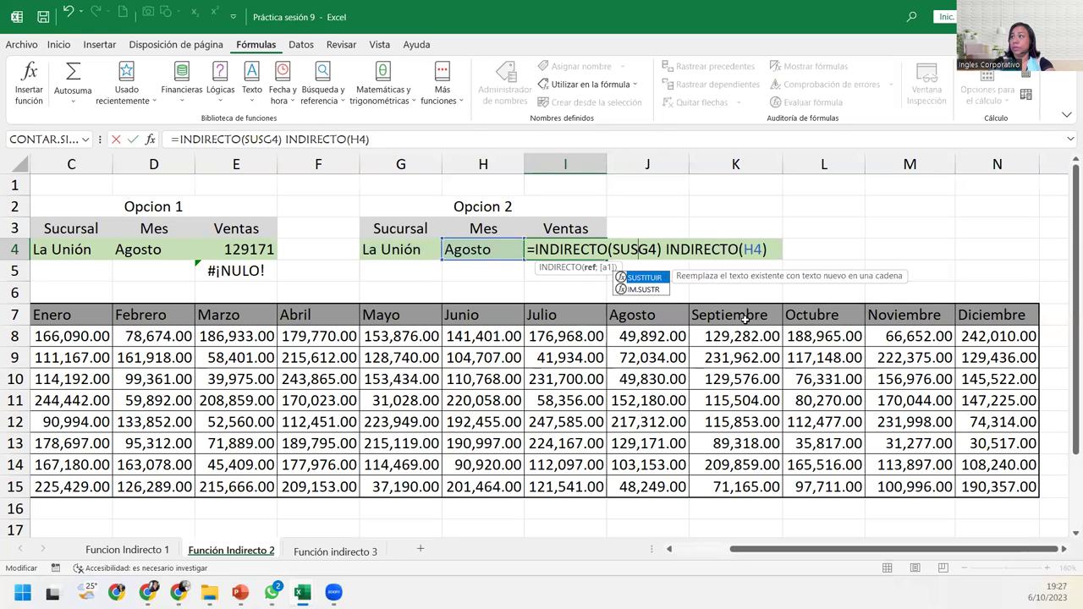
{"action": "key", "text": "Tab"}
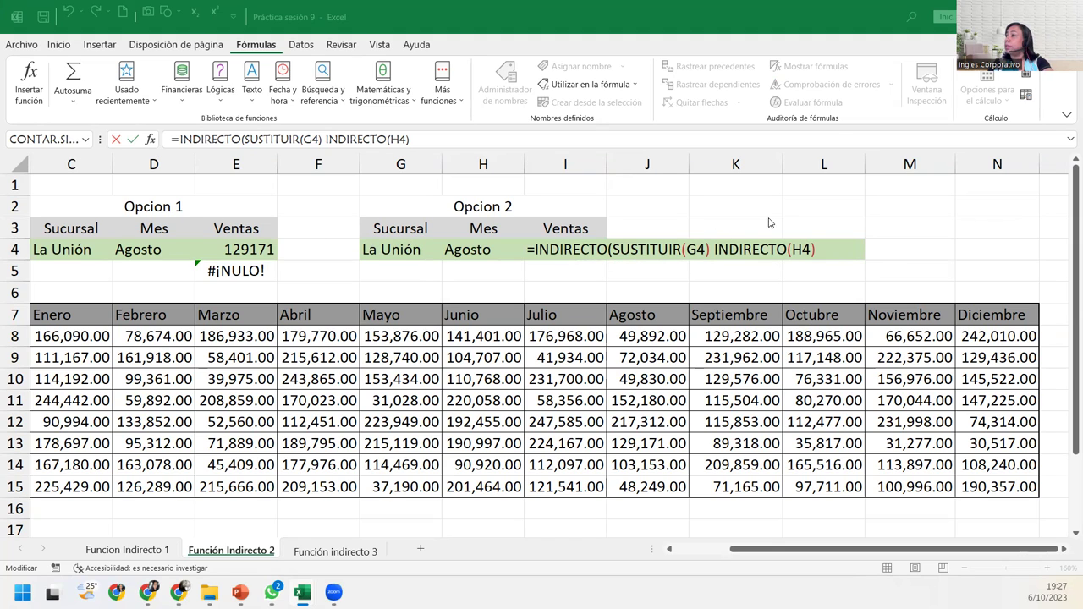
{"action": "left_click", "coordinate": [690, 248]}
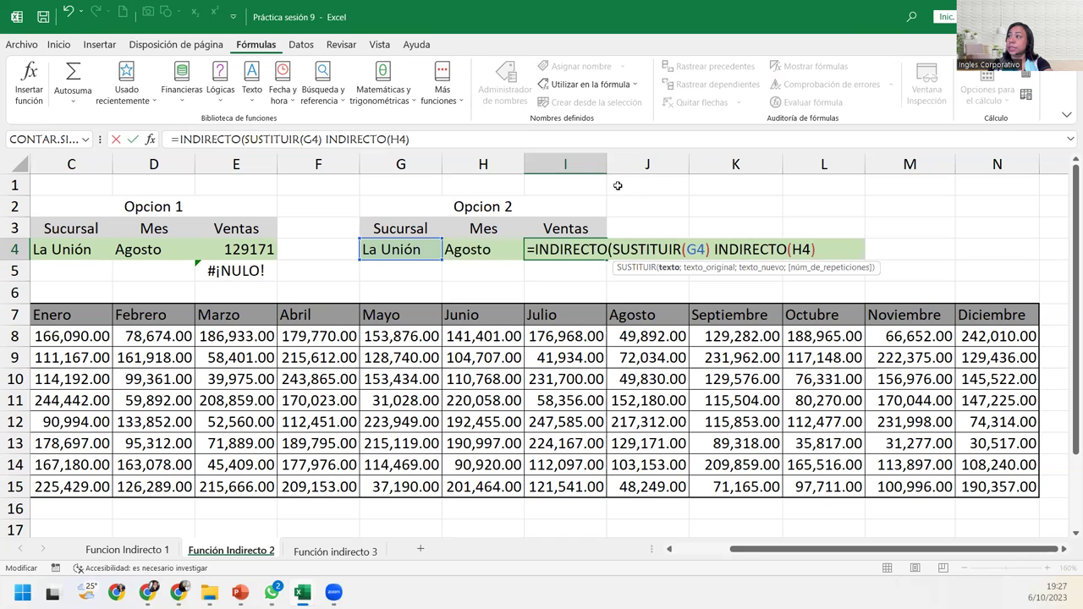
{"action": "type", "text": ";"}
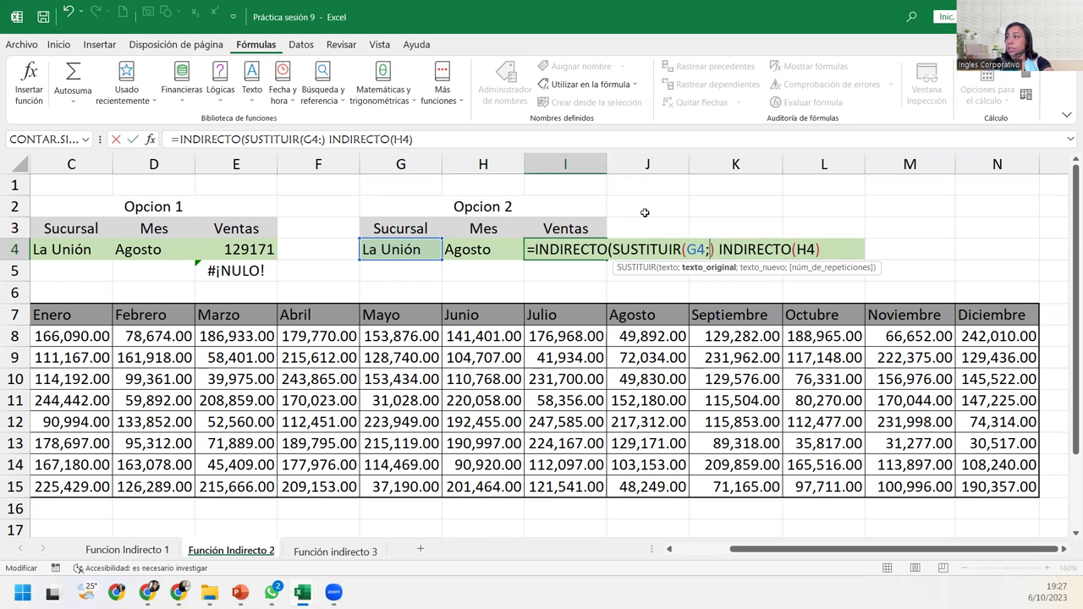
{"action": "type", "text": "\""}
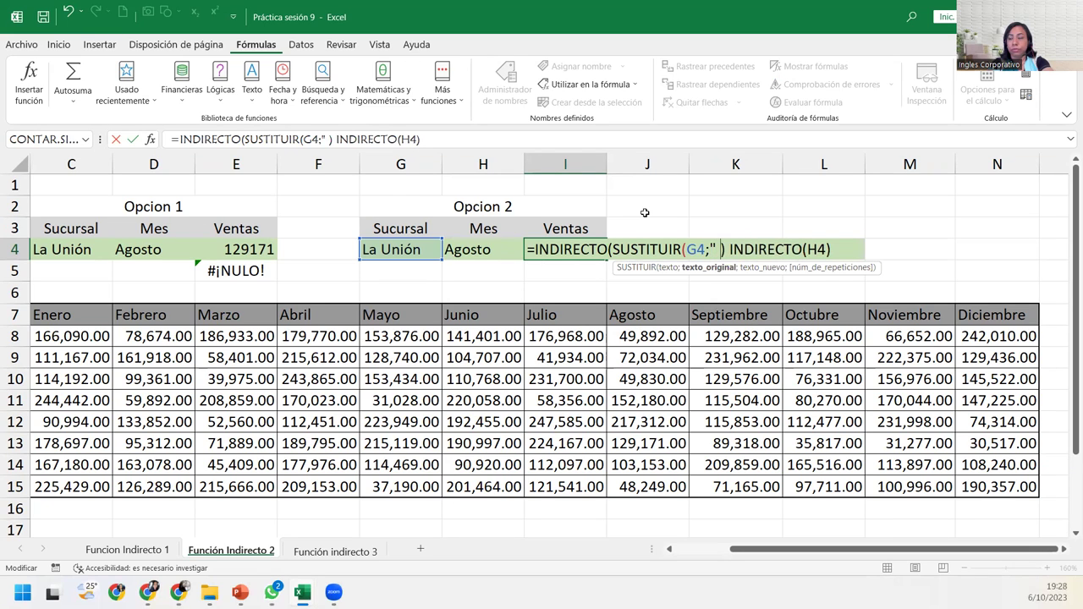
{"action": "type", "text": " \""}
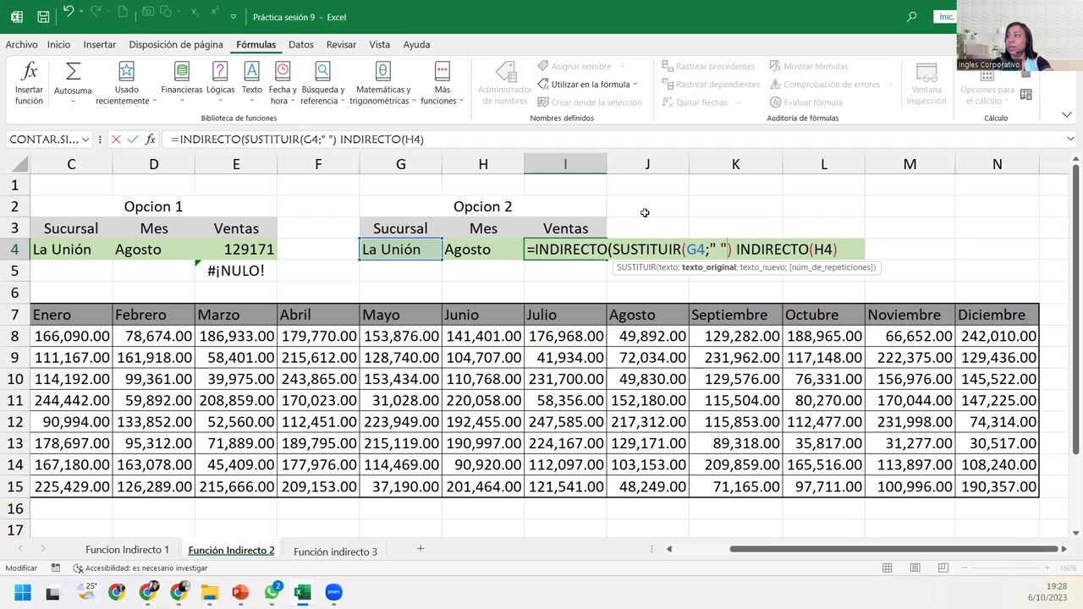
{"action": "type", "text": ";"}
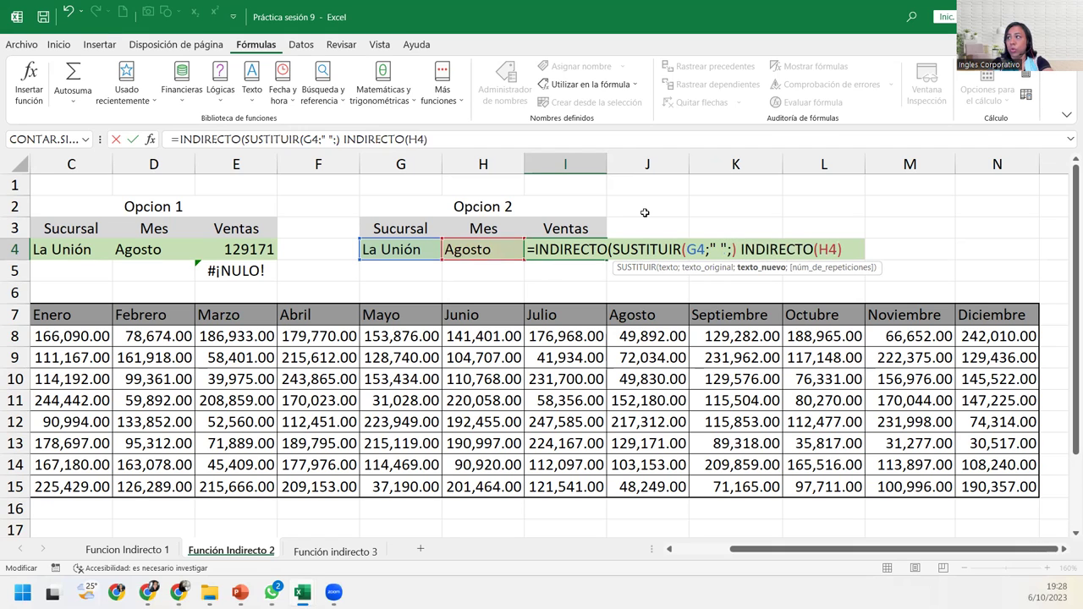
{"action": "type", "text": "\""}
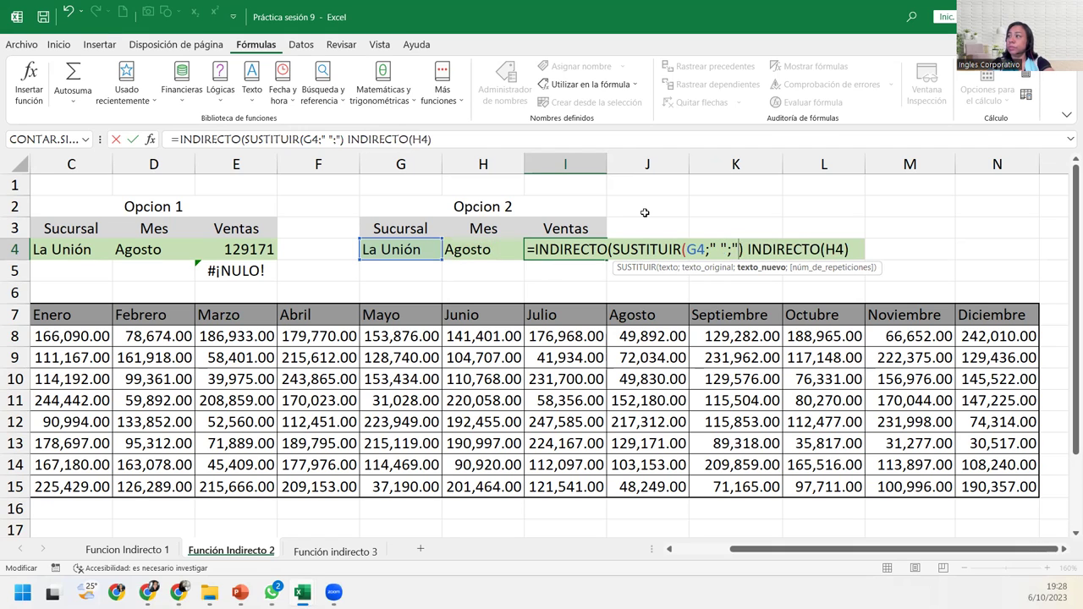
{"action": "type", "text": "_\""}
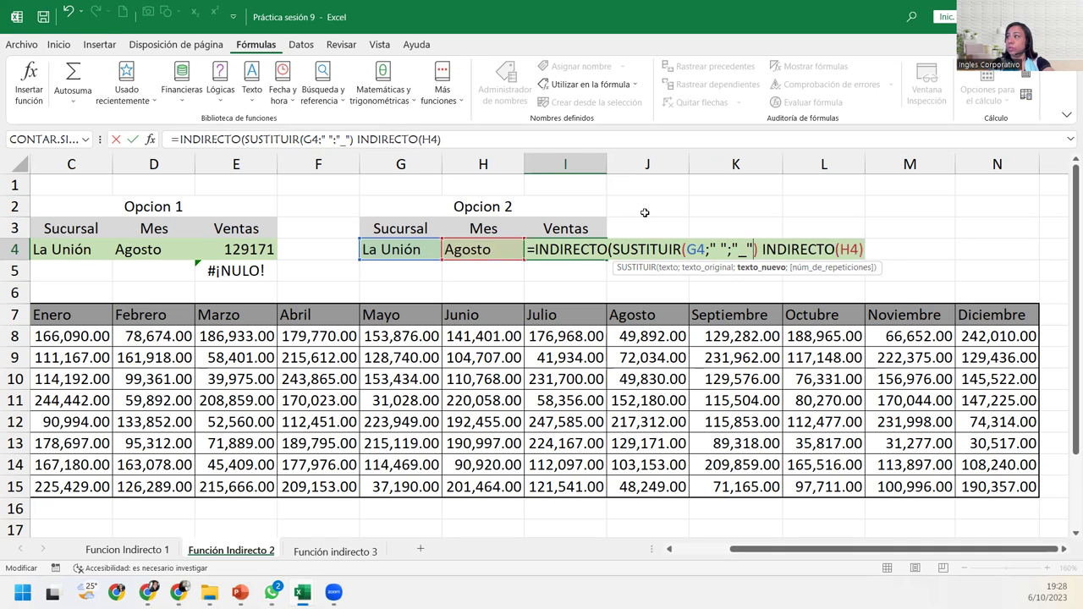
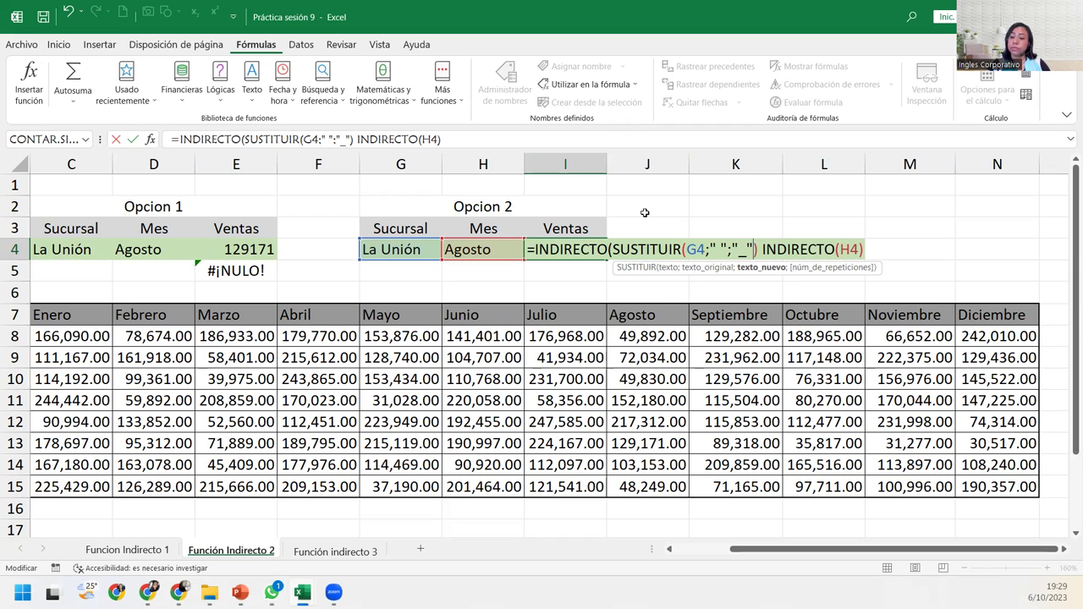
Add the missing closing parenthesis after the SUSTITUIR part of the Opcion 2 formula in I4
{"action": "key", "text": "Return"}
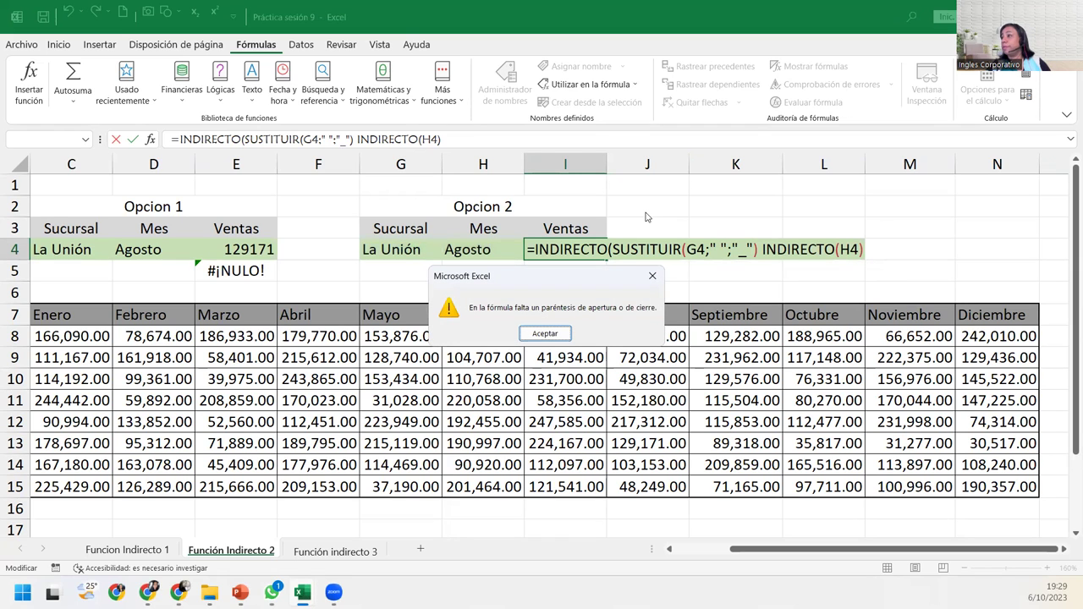
{"action": "key", "text": "Return"}
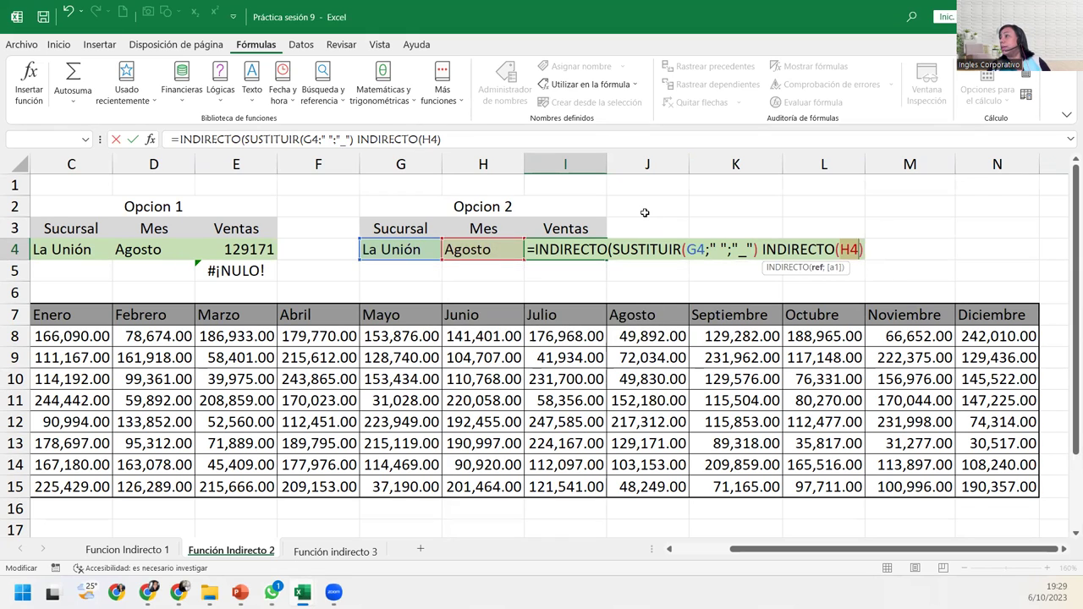
{"action": "left_click", "coordinate": [759, 249]}
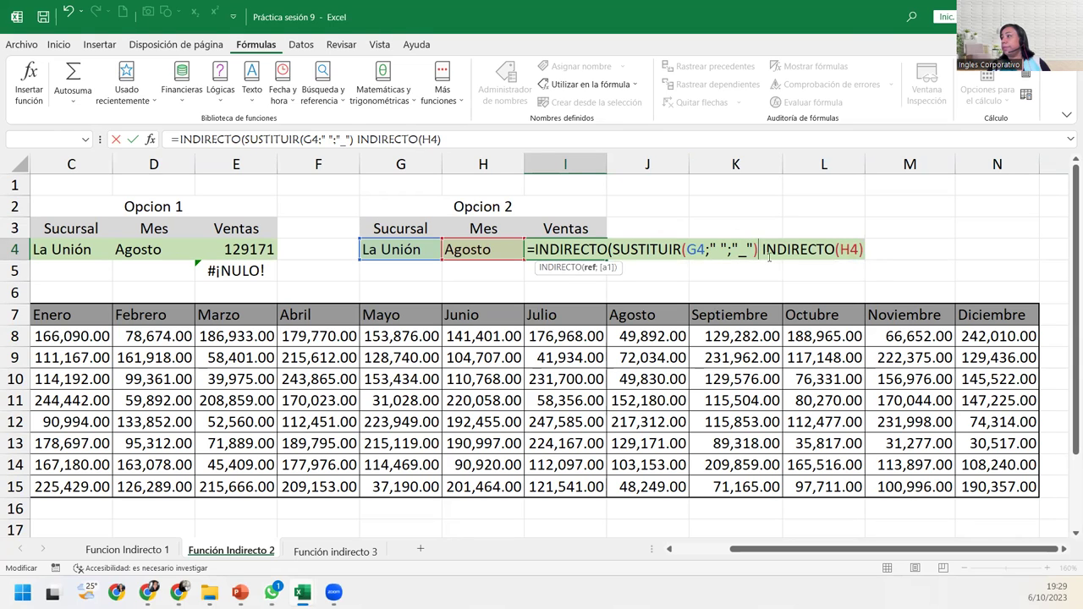
{"action": "type", "text": ")"}
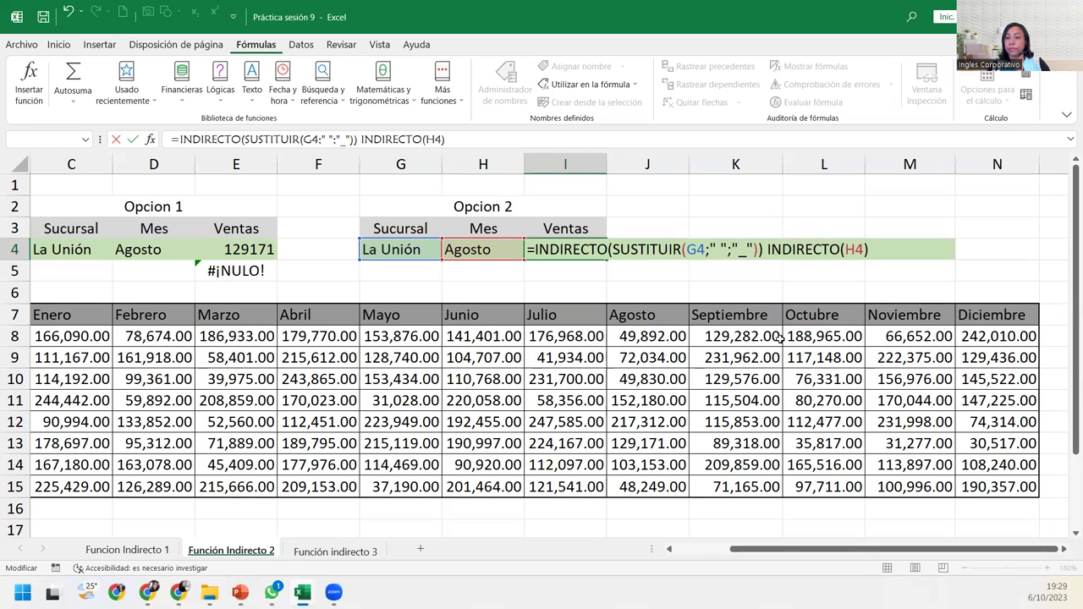
Re-enter the corrected Opcion 2 Ventas formula in I4
{"action": "key", "text": "Return"}
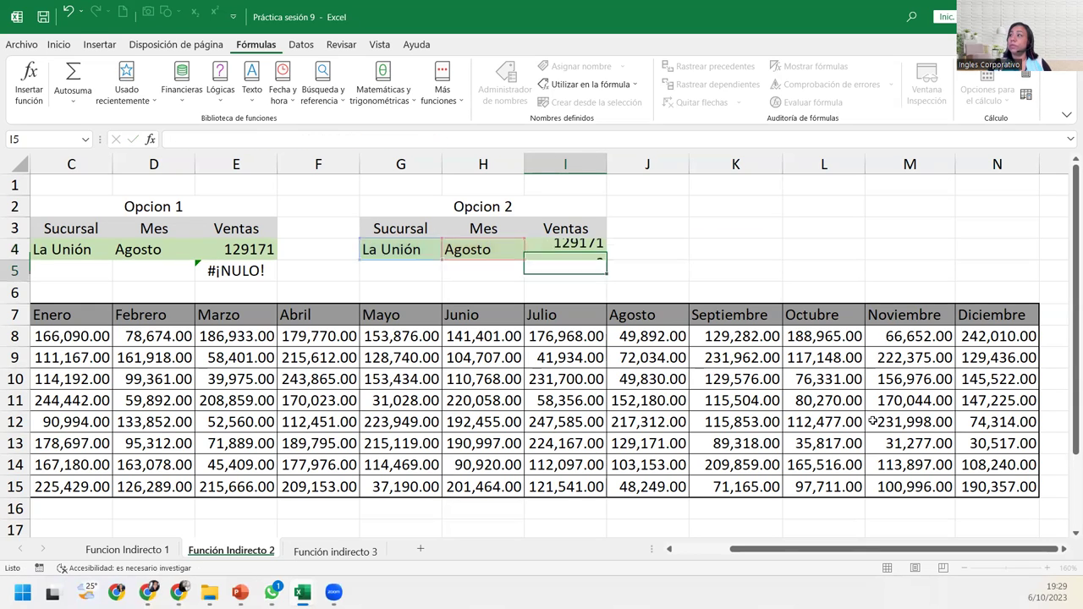
{"action": "left_click", "coordinate": [551, 247]}
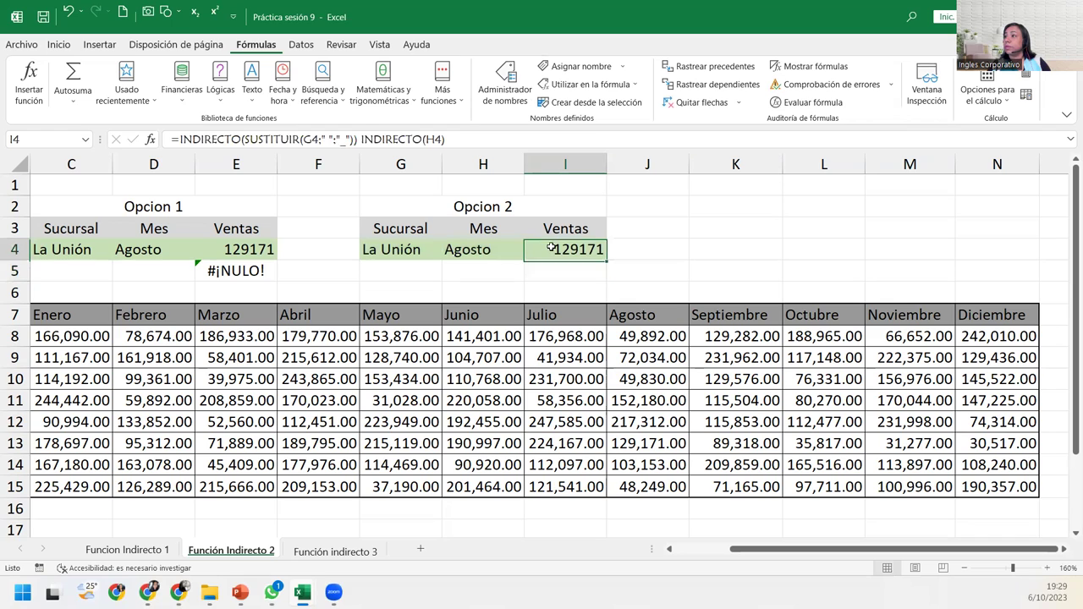
{"action": "double_click", "coordinate": [551, 247]}
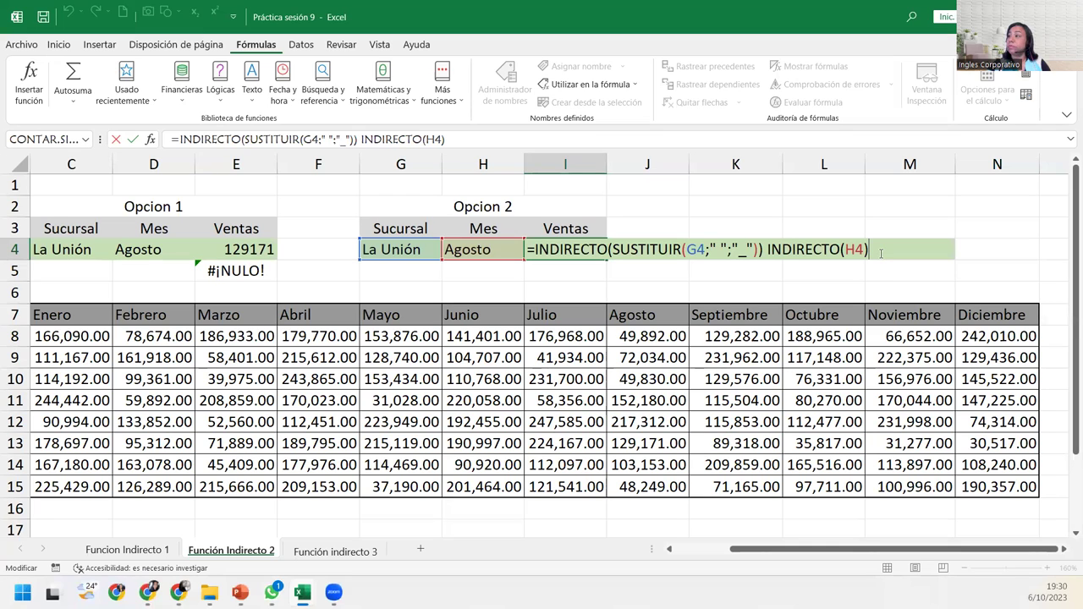
{"action": "key", "text": "Return"}
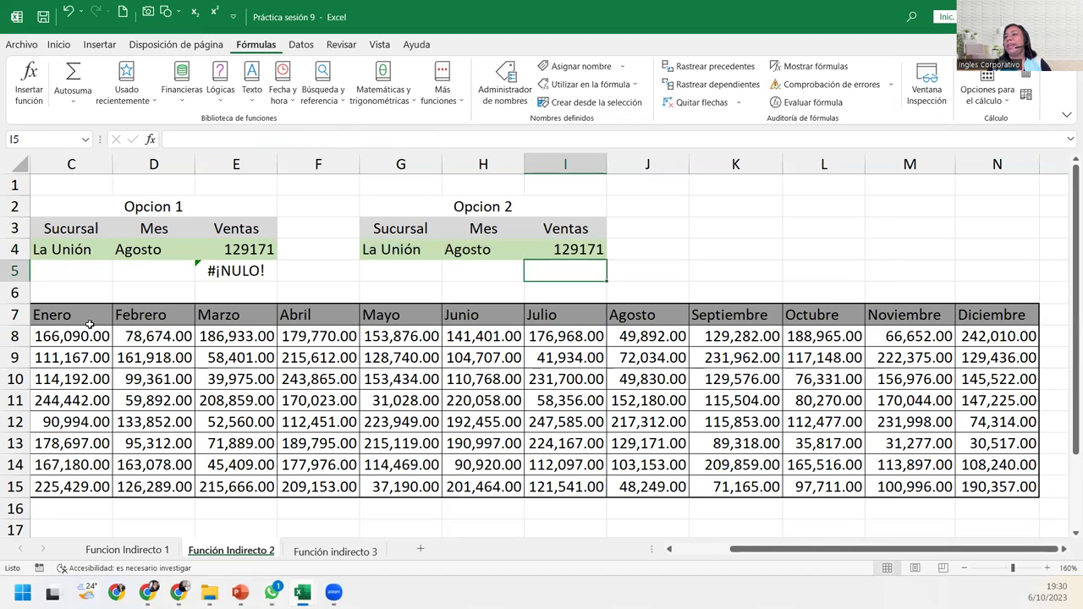
Select the La Unión row through Agosto and confirm J13 holds 129171
{"action": "left_click_drag", "start_coordinate": [809, 556], "coordinate": [754, 557]}
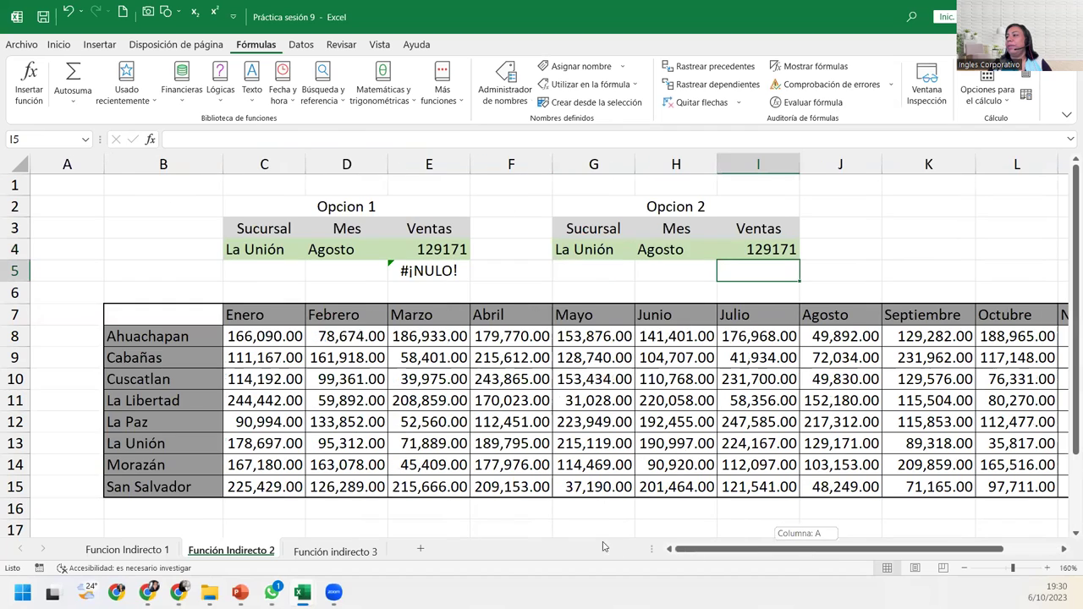
{"action": "mouse_move", "coordinate": [147, 444]}
{"action": "left_mouse_down"}
{"action": "mouse_move", "coordinate": [593, 454]}
{"action": "mouse_move", "coordinate": [847, 444]}
{"action": "left_mouse_up"}
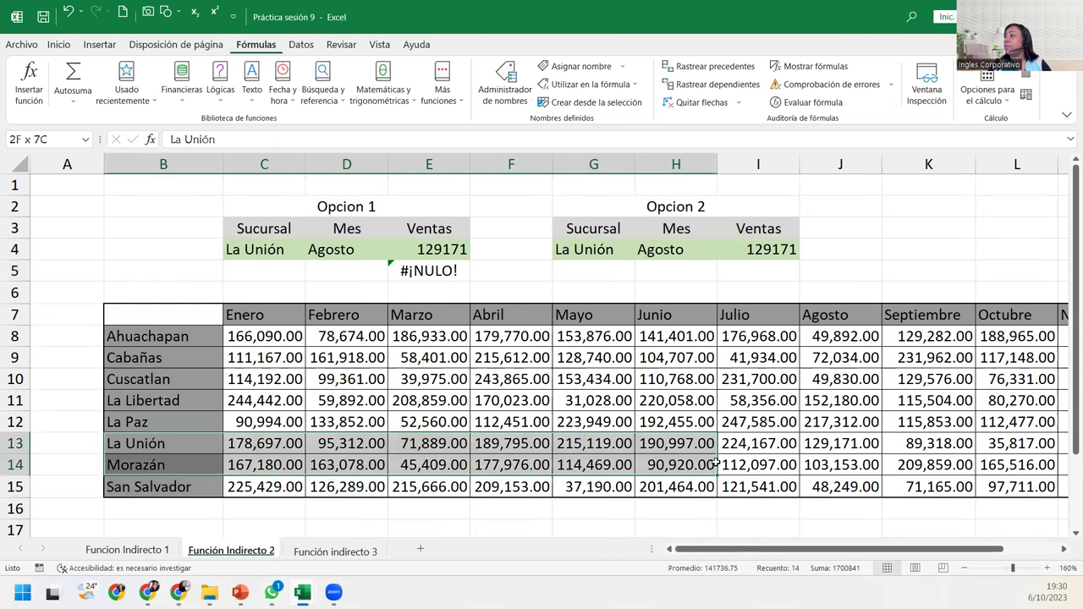
{"action": "left_click_drag", "start_coordinate": [847, 444], "coordinate": [864, 449]}
{"action": "left_click", "coordinate": [864, 449]}
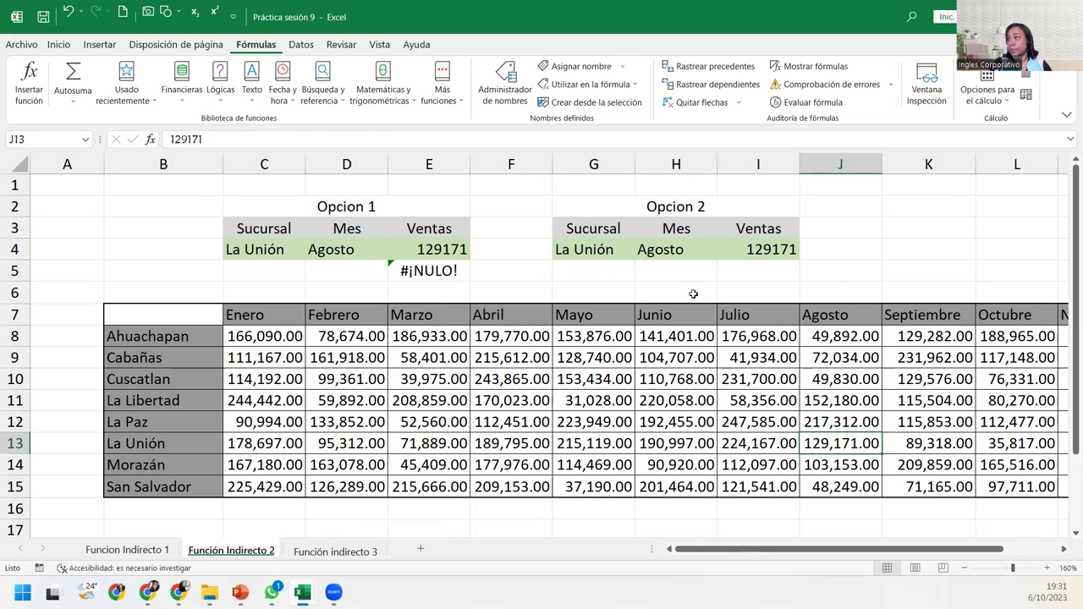
{"action": "left_click", "coordinate": [754, 245]}
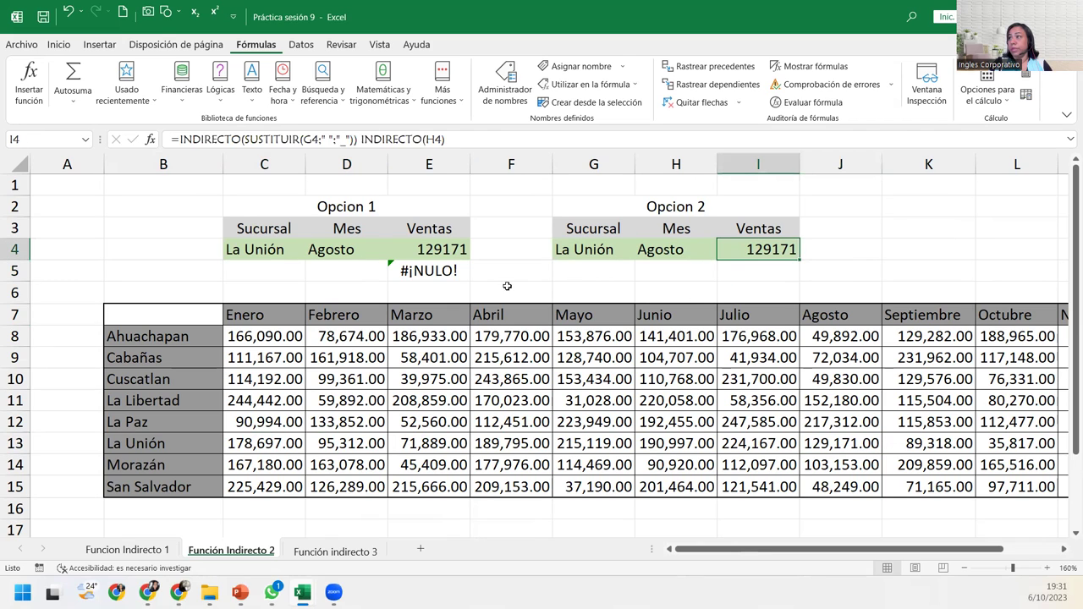
{"action": "left_click", "coordinate": [458, 253]}
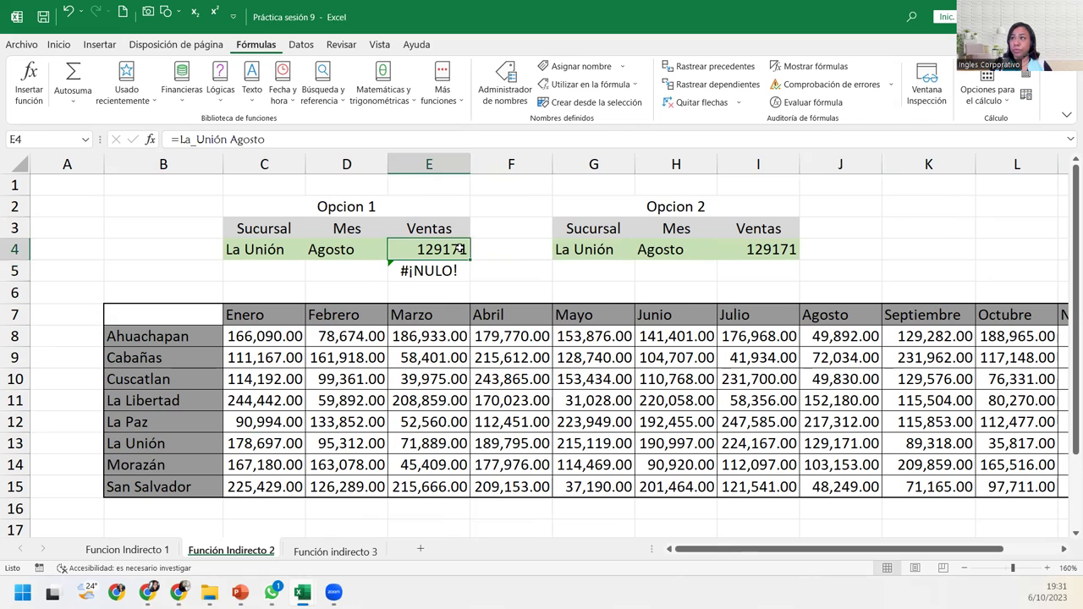
{"action": "double_click", "coordinate": [461, 247]}
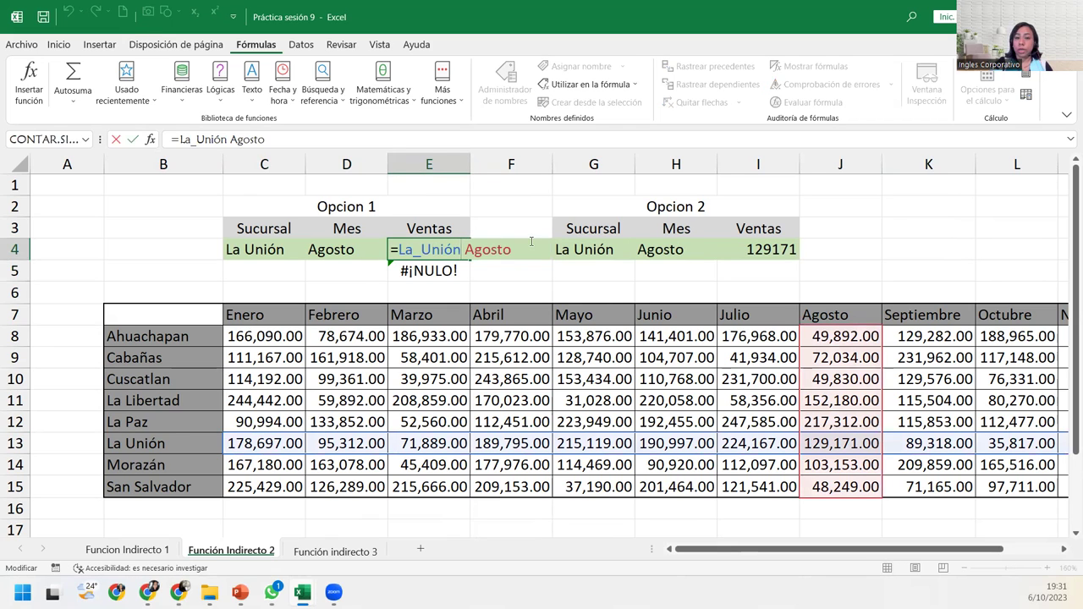
{"action": "key", "text": "Return"}
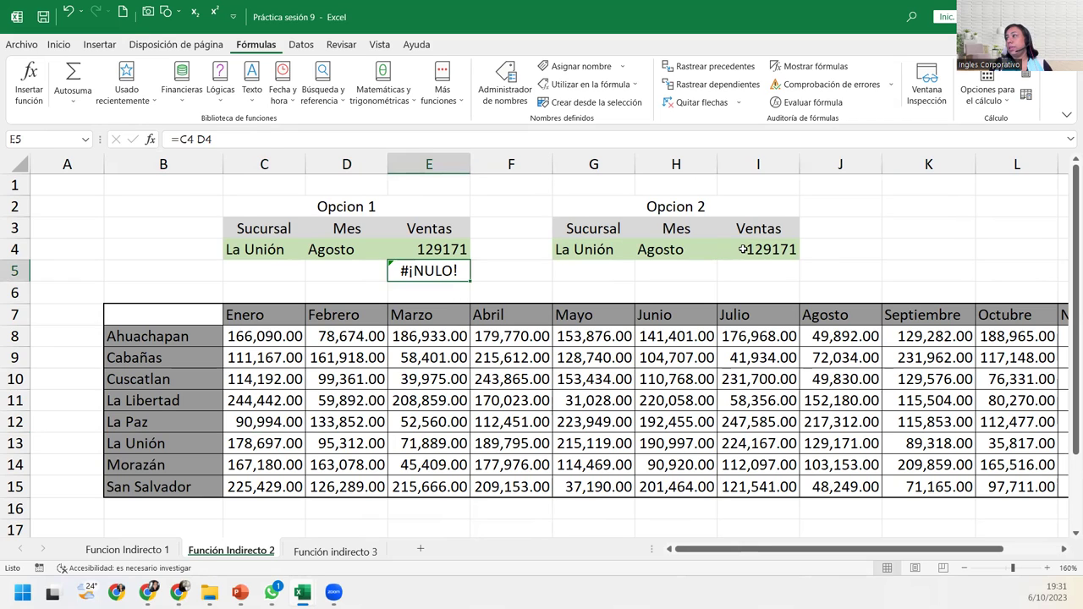
{"action": "double_click", "coordinate": [742, 250]}
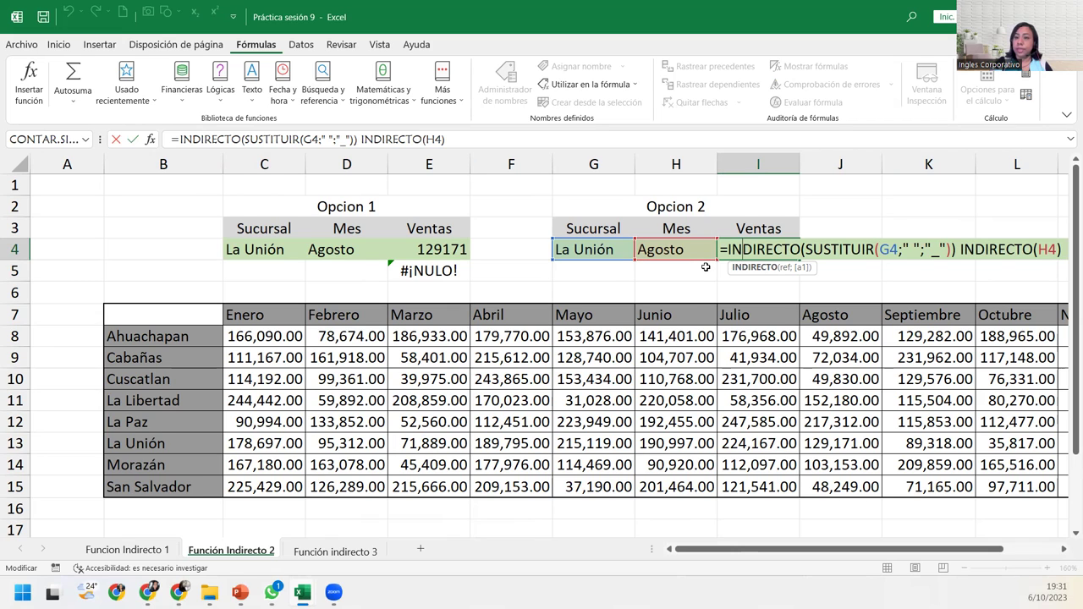
{"action": "key", "text": "Return"}
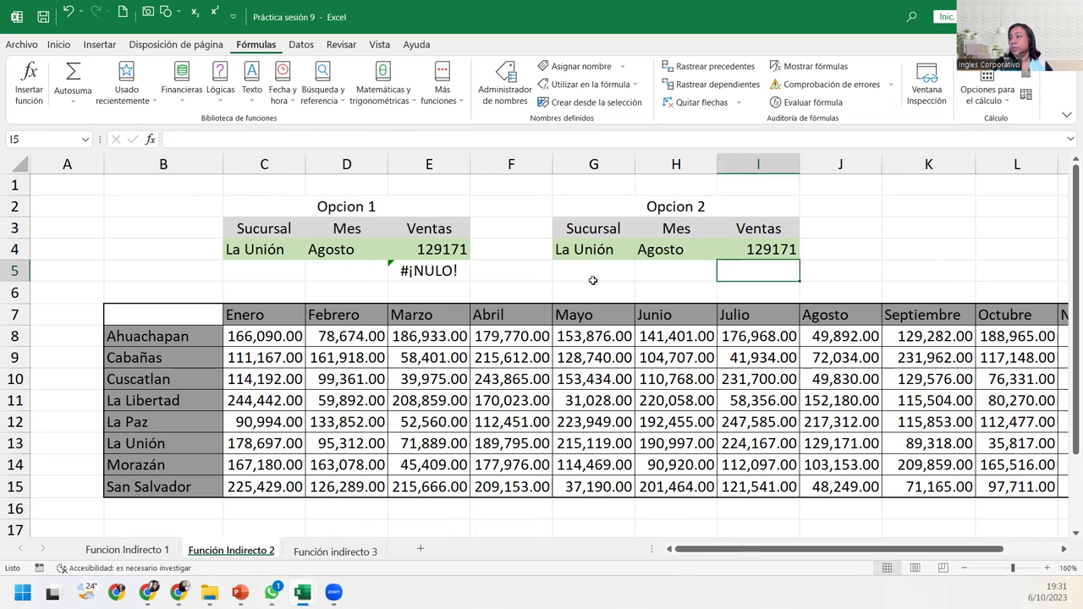
{"action": "left_click", "coordinate": [595, 253]}
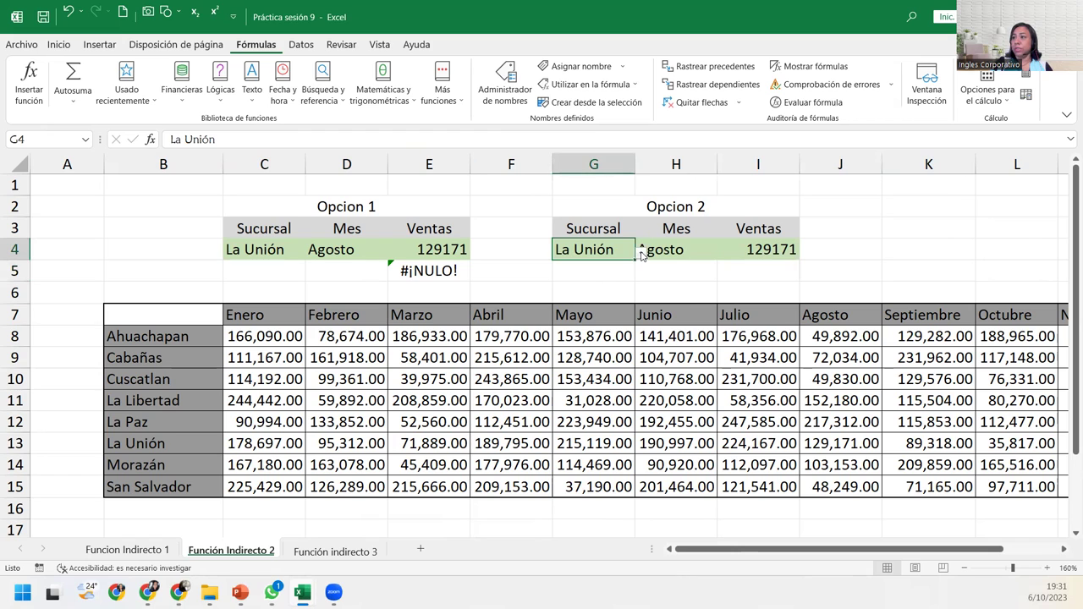
Pick San Salvador in G4 and Enero in H4, then compare I4 with C15's 225429
{"action": "left_click", "coordinate": [642, 254]}
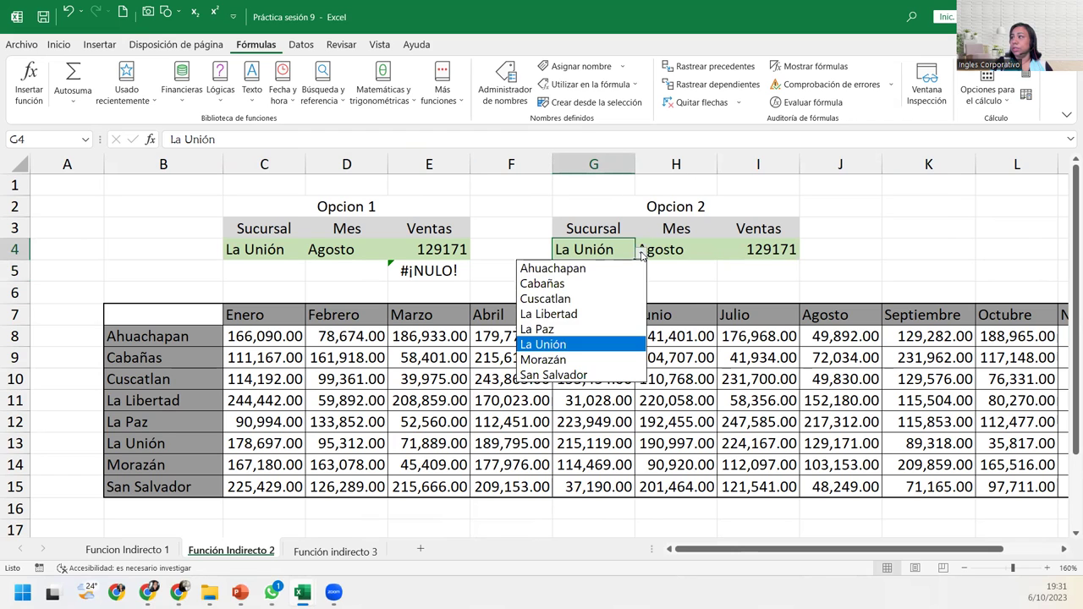
{"action": "left_click", "coordinate": [567, 374]}
{"action": "left_click", "coordinate": [677, 248]}
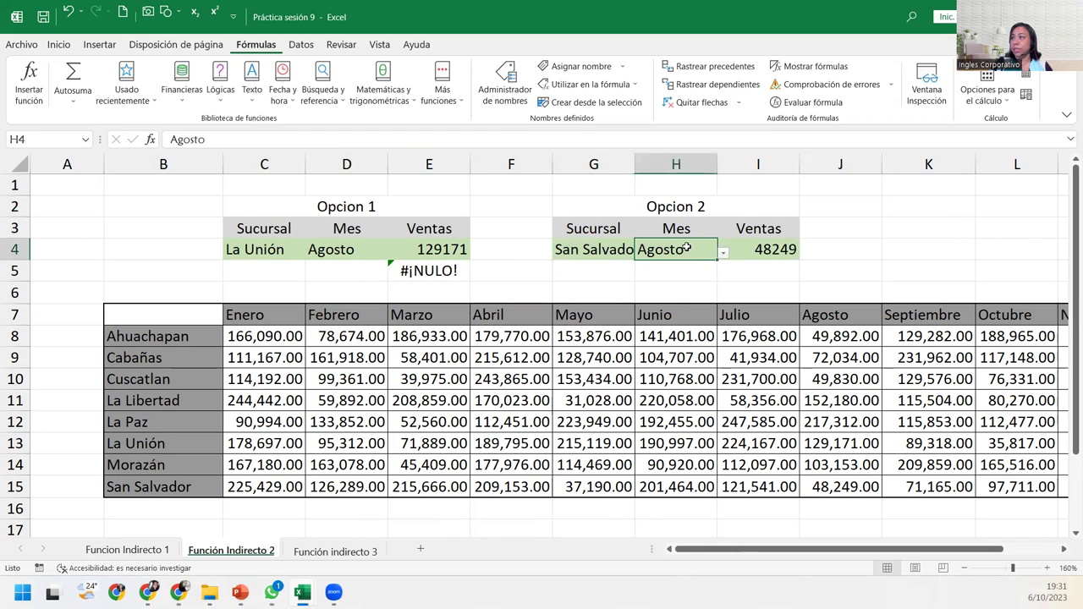
{"action": "left_click", "coordinate": [723, 254]}
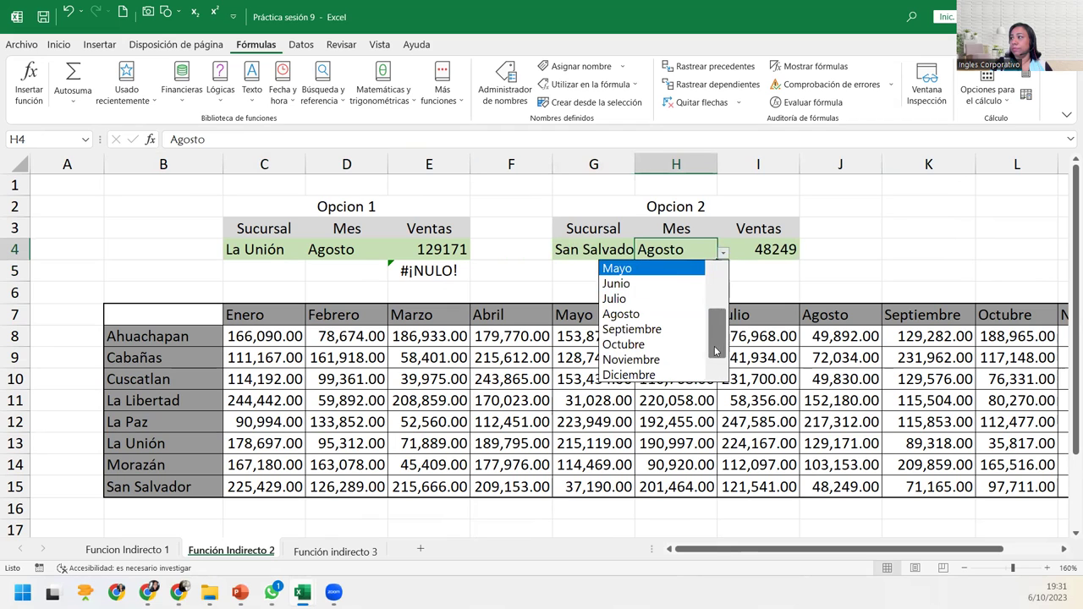
{"action": "scroll", "coordinate": [656, 280], "scroll_direction": "up", "scroll_amount": 2}
{"action": "left_click", "coordinate": [644, 268]}
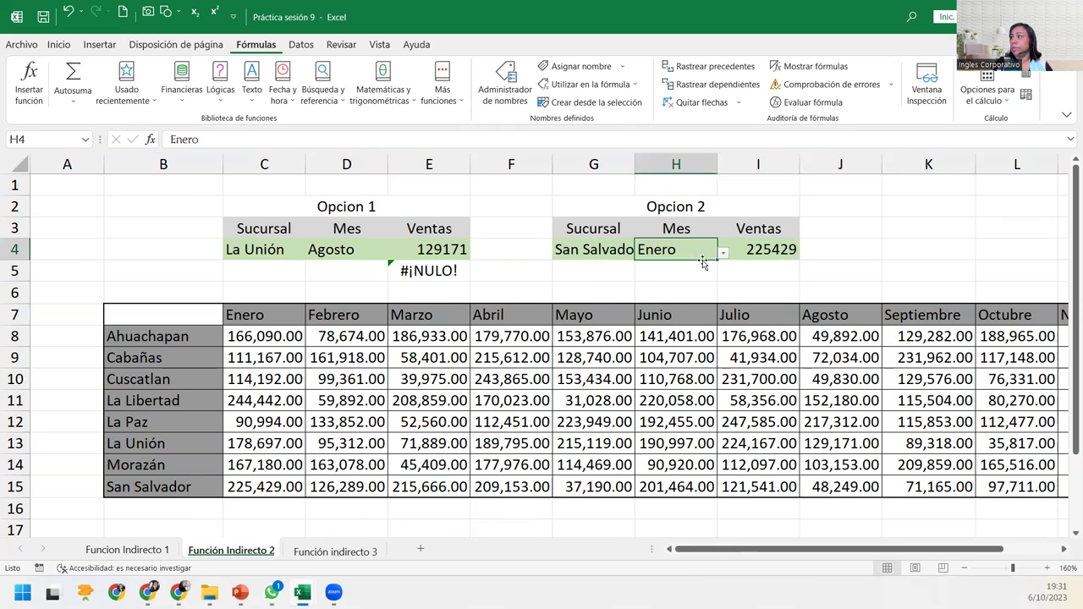
{"action": "left_click", "coordinate": [761, 250]}
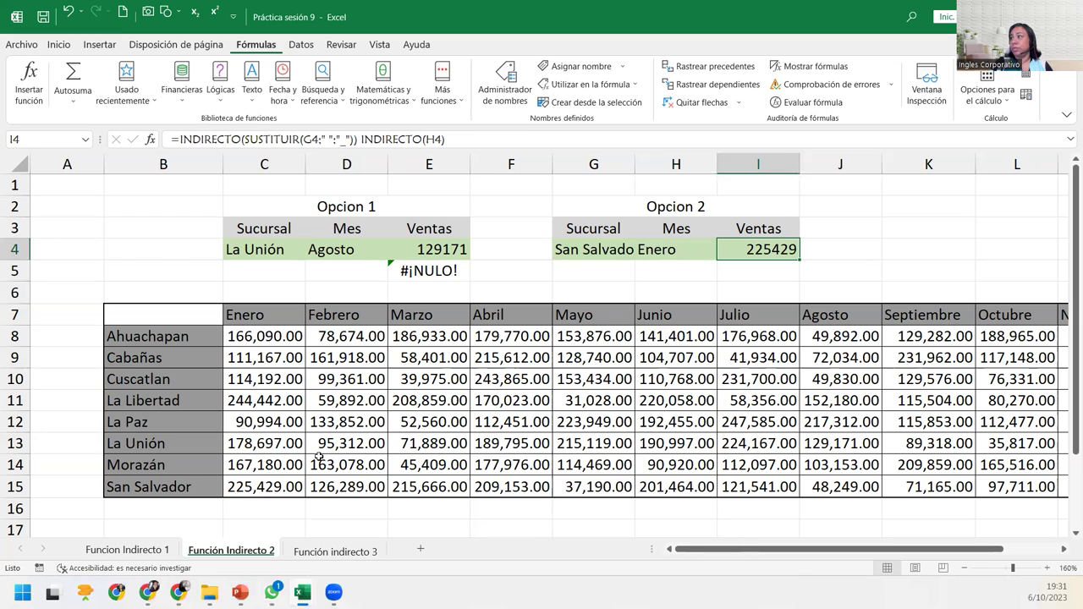
{"action": "left_click", "coordinate": [264, 491]}
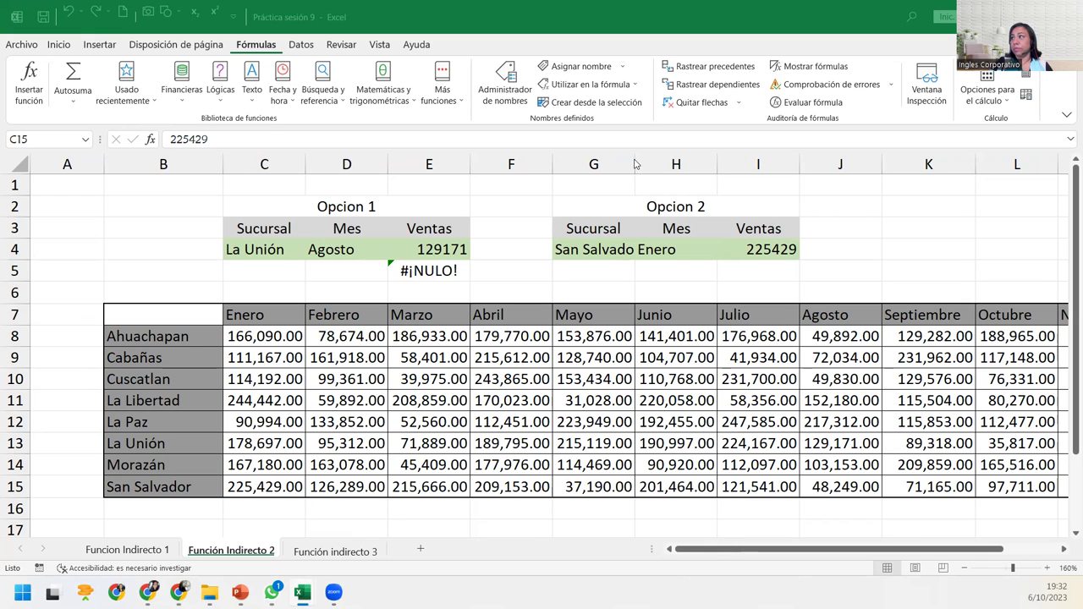
Autofit column G so San Salvador shows in full, leaving H4 unchanged
{"action": "left_click", "coordinate": [633, 161]}
{"action": "double_click", "coordinate": [633, 162]}
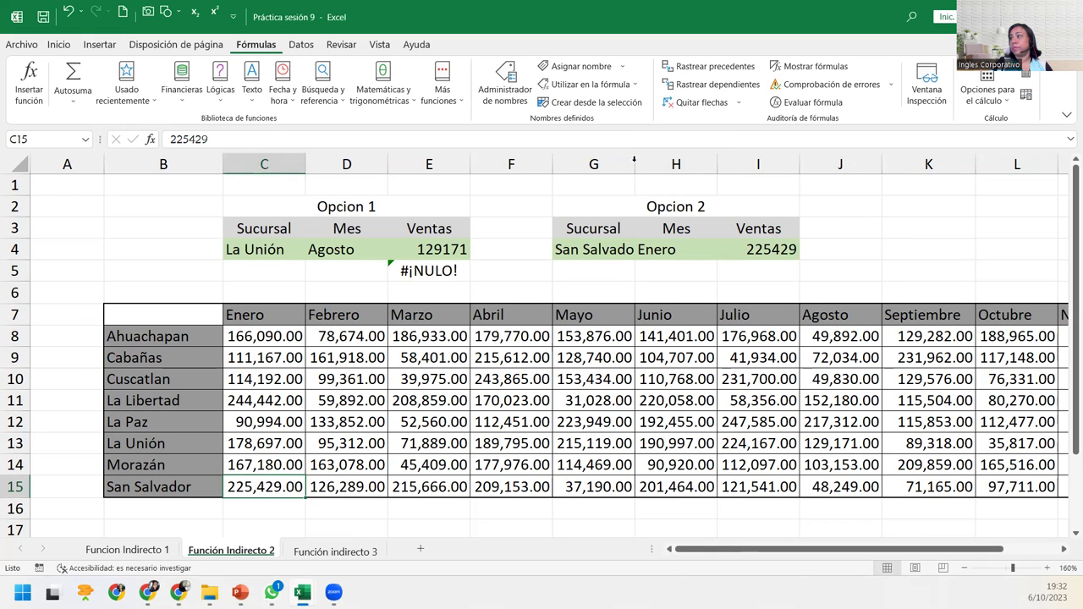
{"action": "left_click", "coordinate": [701, 250]}
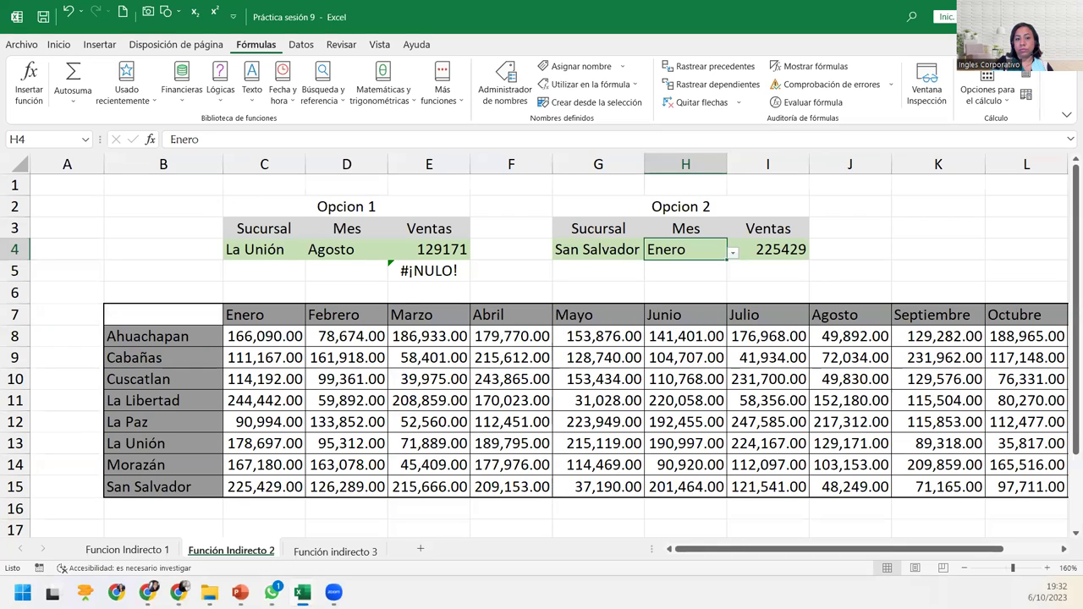
{"action": "key", "text": "alt+Tab"}
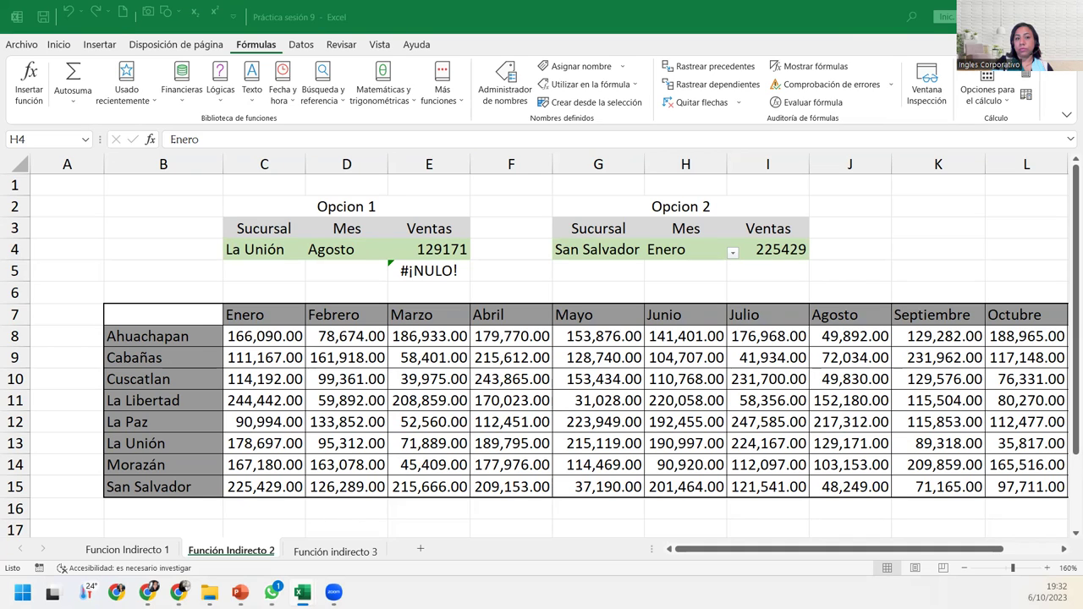
{"action": "key", "text": "F2"}
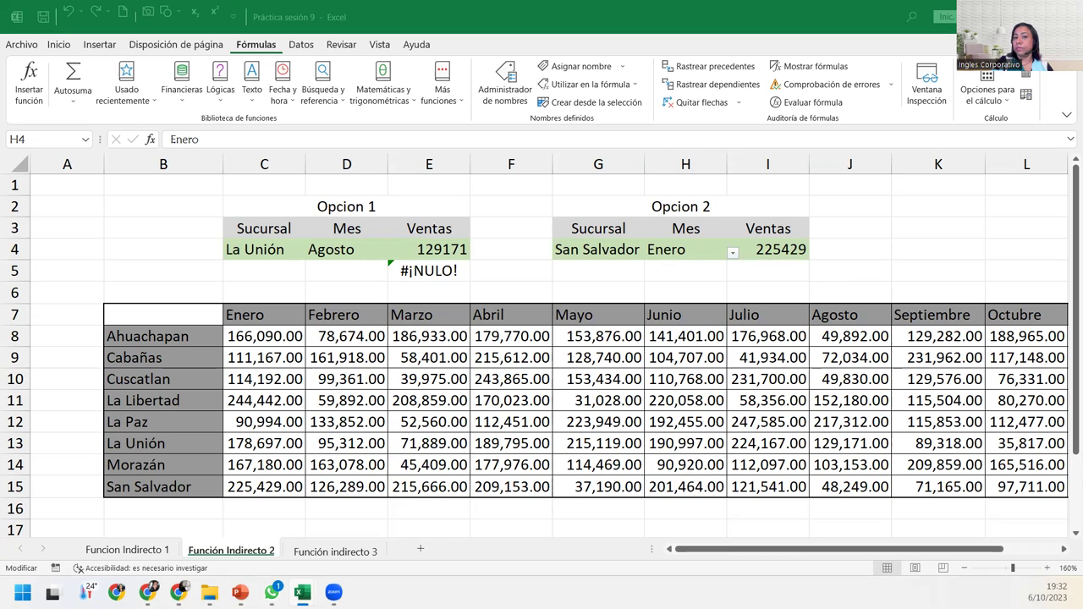
{"action": "key", "text": "Escape"}
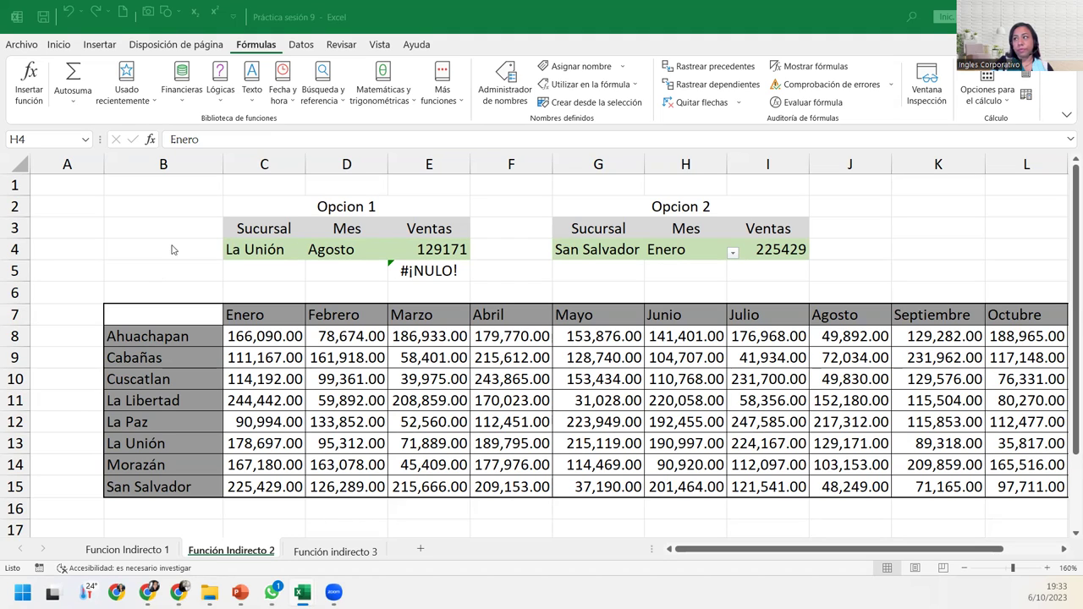
Return to the spreadsheet and open the Opcion 2 formula in I4 for editing
{"action": "key", "text": "alt+Tab"}
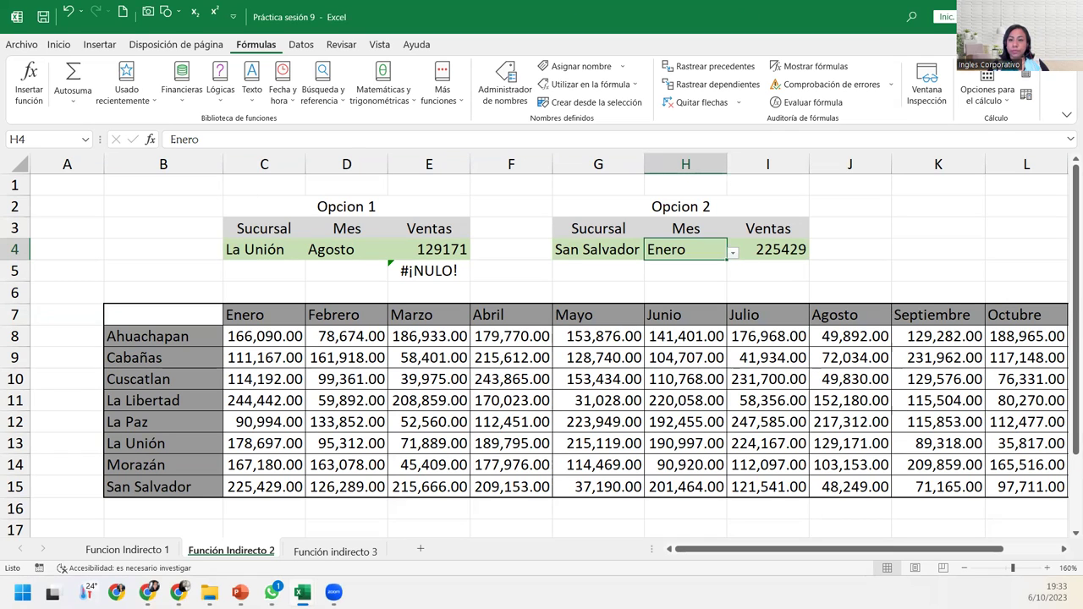
{"action": "key", "text": "alt+Tab"}
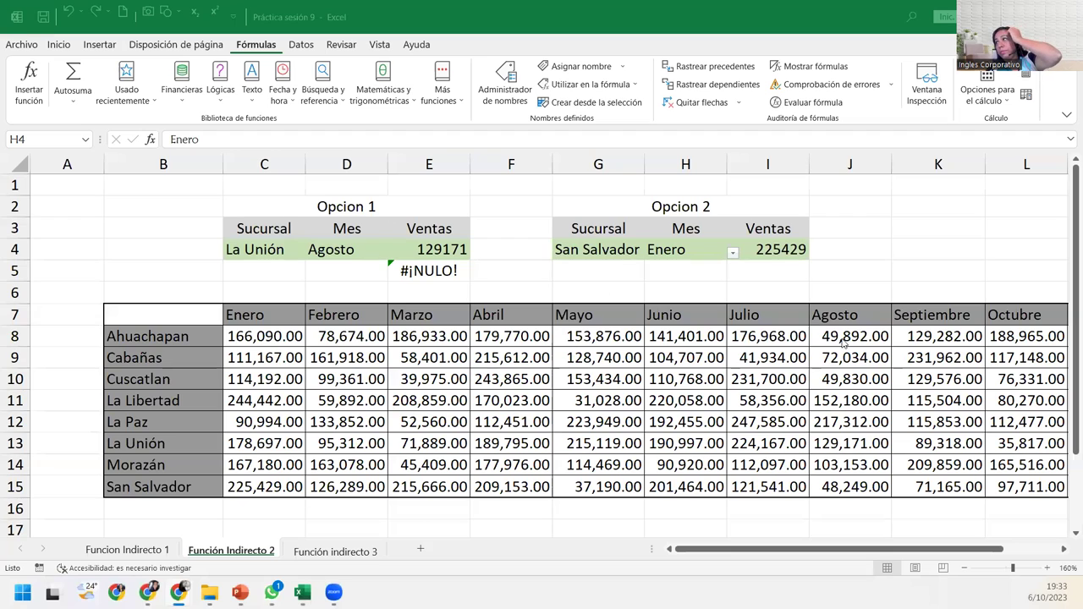
{"action": "left_click", "coordinate": [777, 250]}
{"action": "left_click", "coordinate": [777, 250]}
{"action": "double_click", "coordinate": [777, 250]}
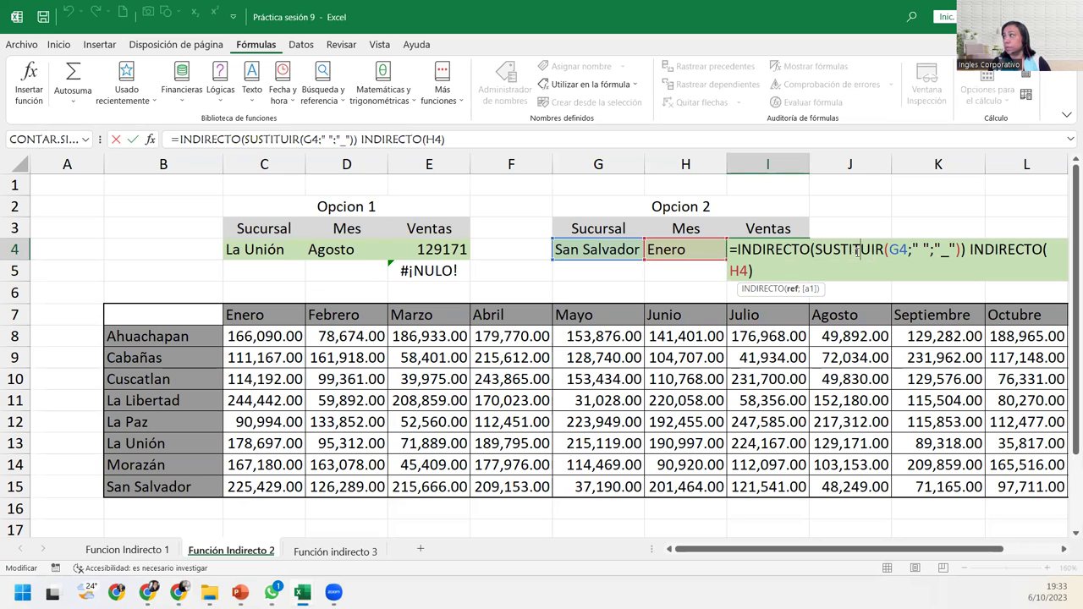
Commit the Opcion 2 formula and review the Opcion 1 formula in E4 without changes
{"action": "key", "text": "Return"}
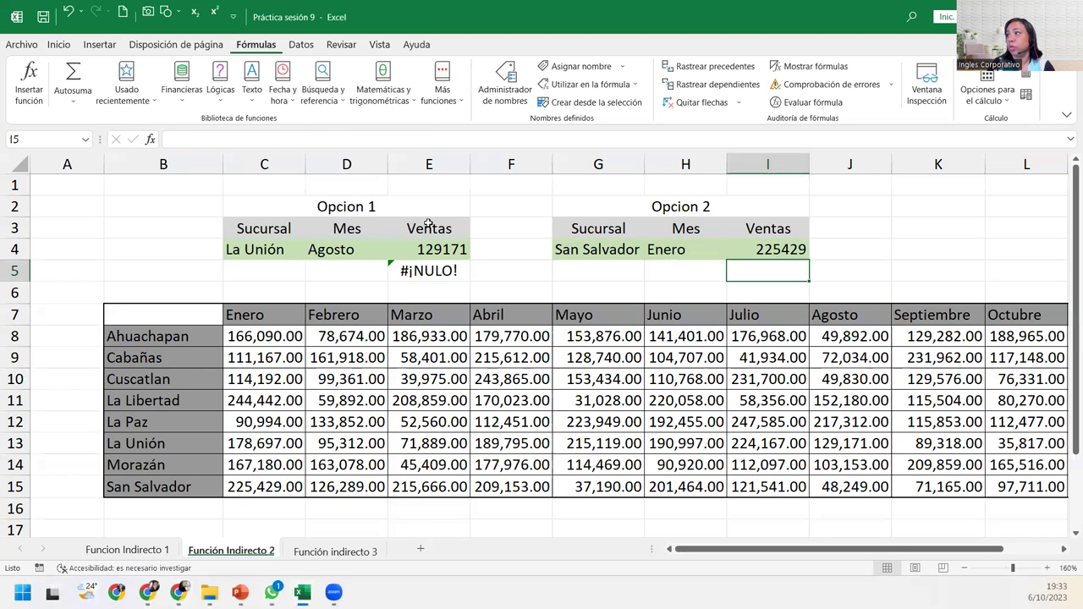
{"action": "left_click", "coordinate": [395, 250]}
{"action": "double_click", "coordinate": [396, 250]}
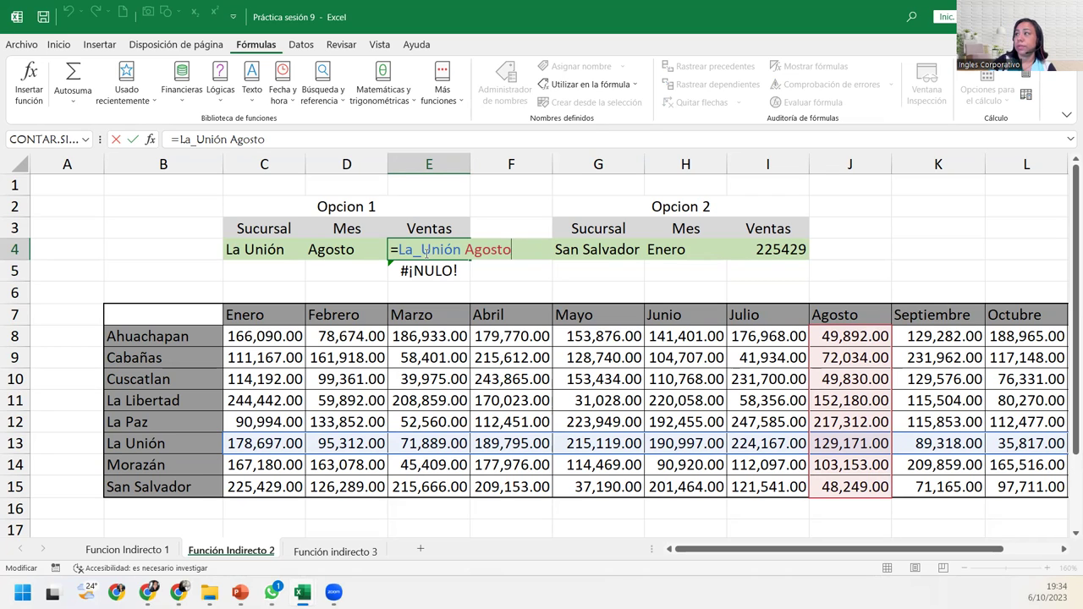
{"action": "key", "text": "Return"}
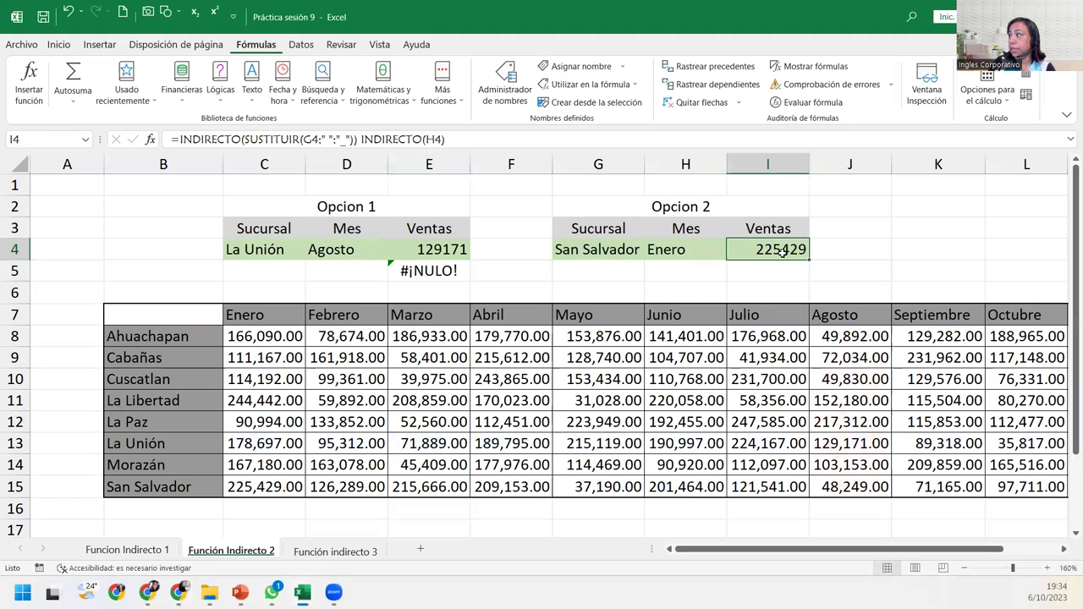
Review the SUSTITUIR part of the I4 formula and confirm it unchanged, still returning 225429
{"action": "double_click", "coordinate": [784, 250]}
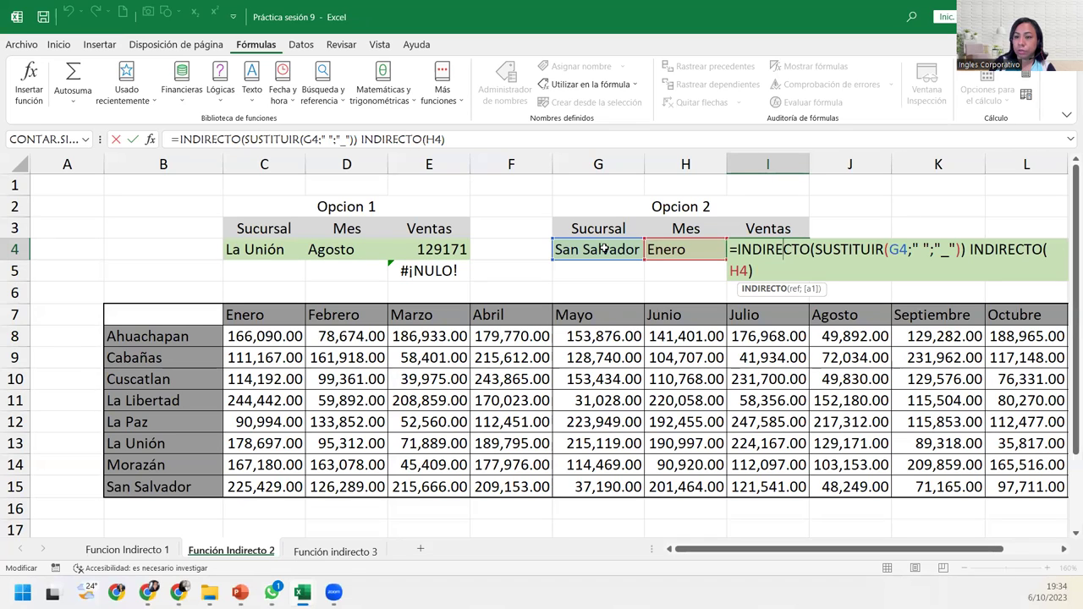
{"action": "left_click", "coordinate": [806, 270]}
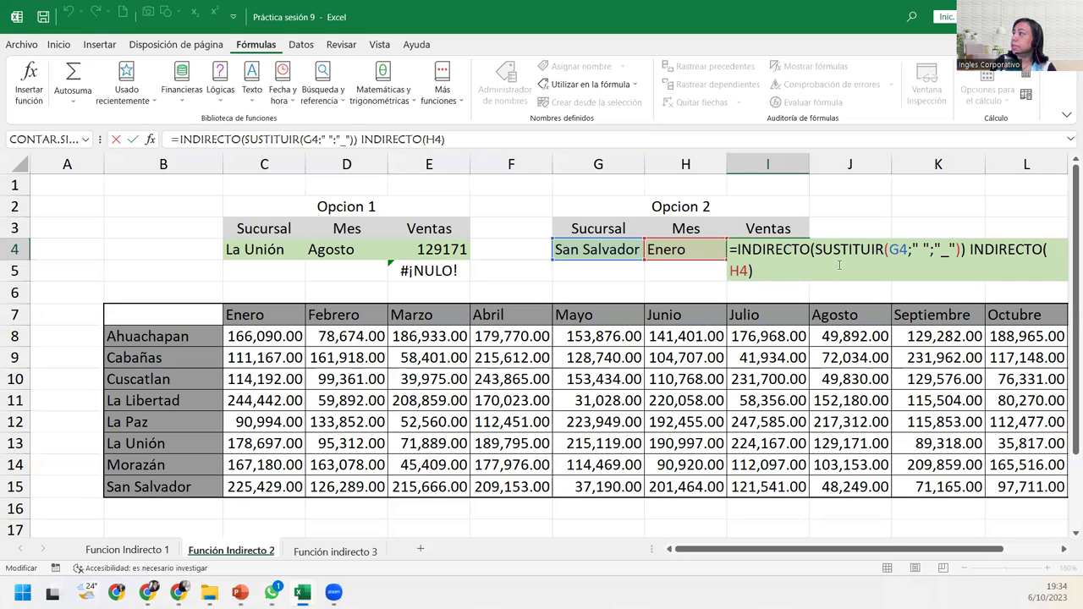
{"action": "left_click_drag", "start_coordinate": [814, 249], "coordinate": [963, 249]}
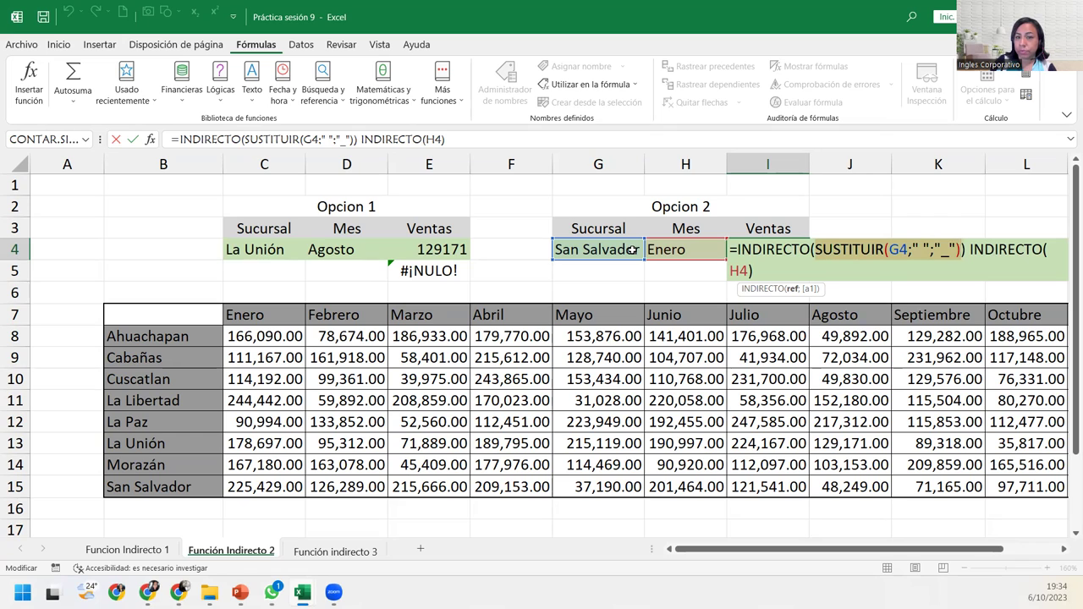
{"action": "left_click", "coordinate": [921, 249]}
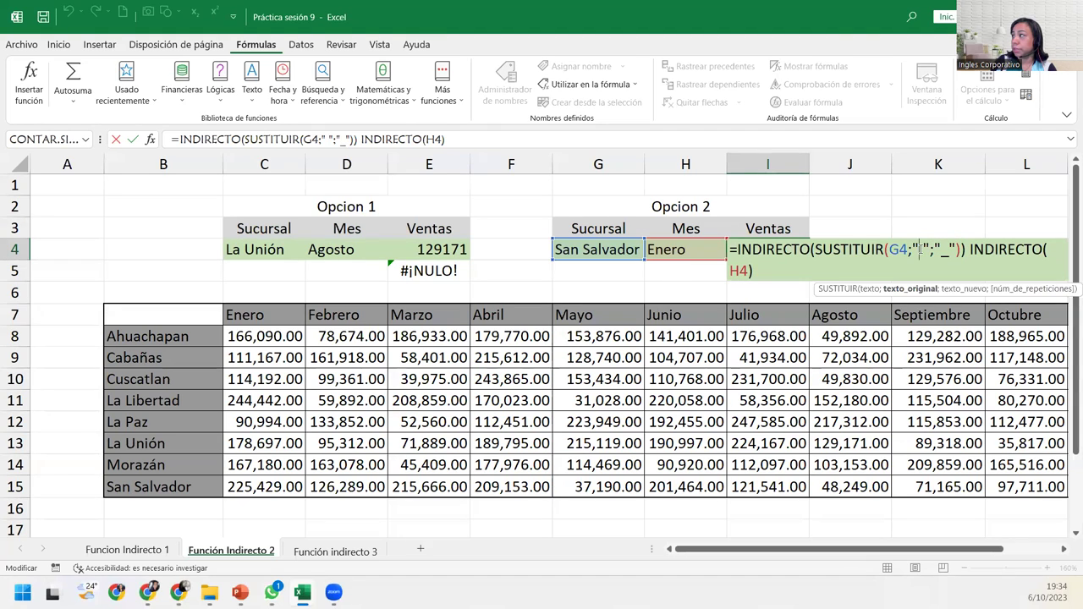
{"action": "key", "text": "Right"}
{"action": "key", "text": "Right"}
{"action": "key", "text": "Right"}
{"action": "key", "text": "Right"}
{"action": "key", "text": "Right"}
{"action": "key", "text": "Right"}
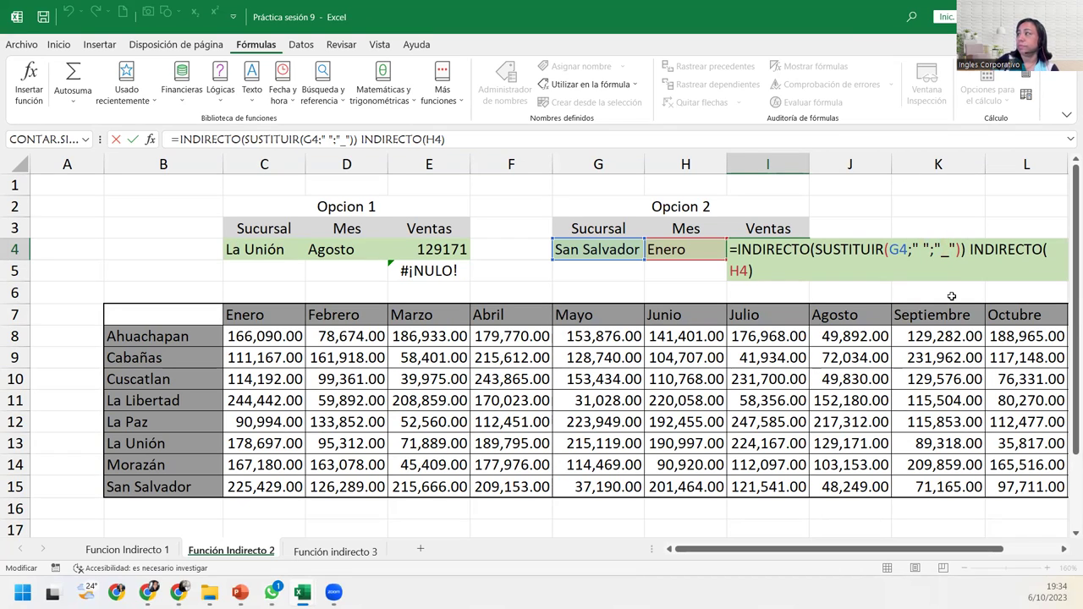
{"action": "key", "text": "Return"}
{"action": "left_click", "coordinate": [747, 249]}
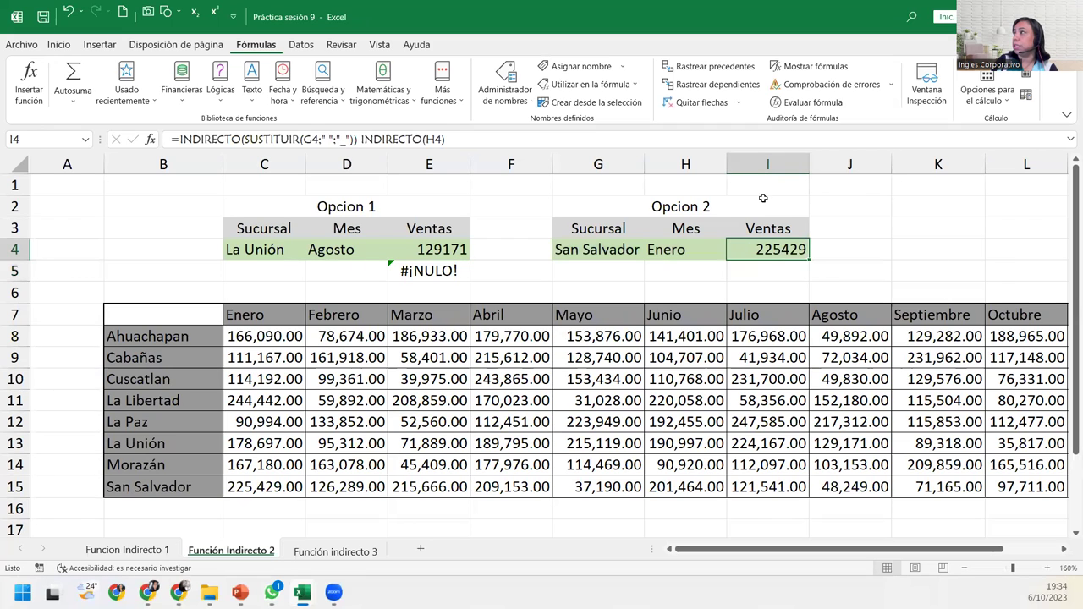
{"action": "left_click", "coordinate": [808, 101]}
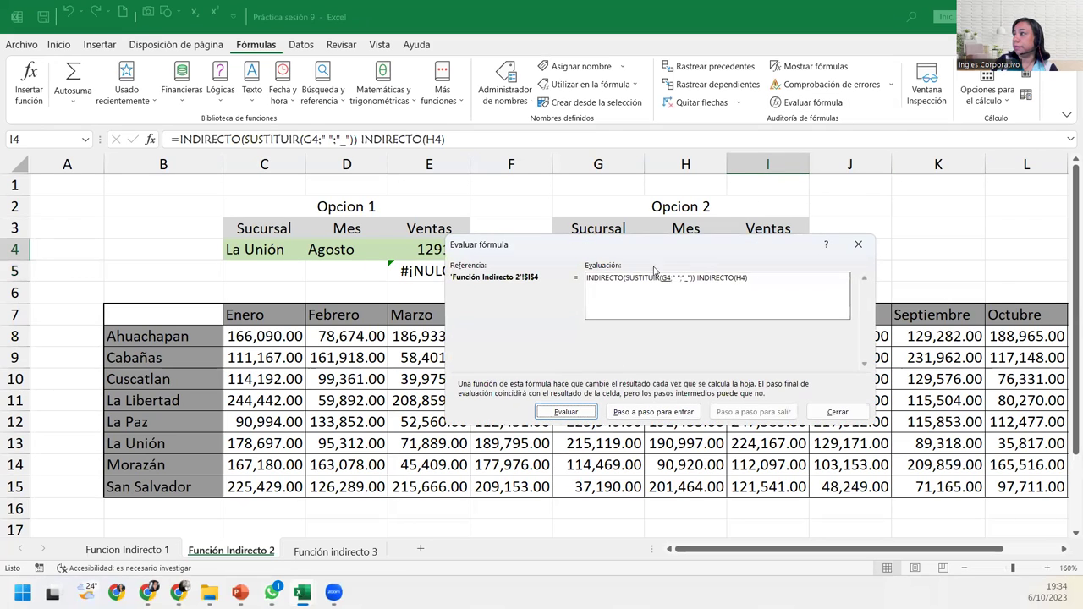
{"action": "left_click_drag", "start_coordinate": [639, 251], "coordinate": [355, 245]}
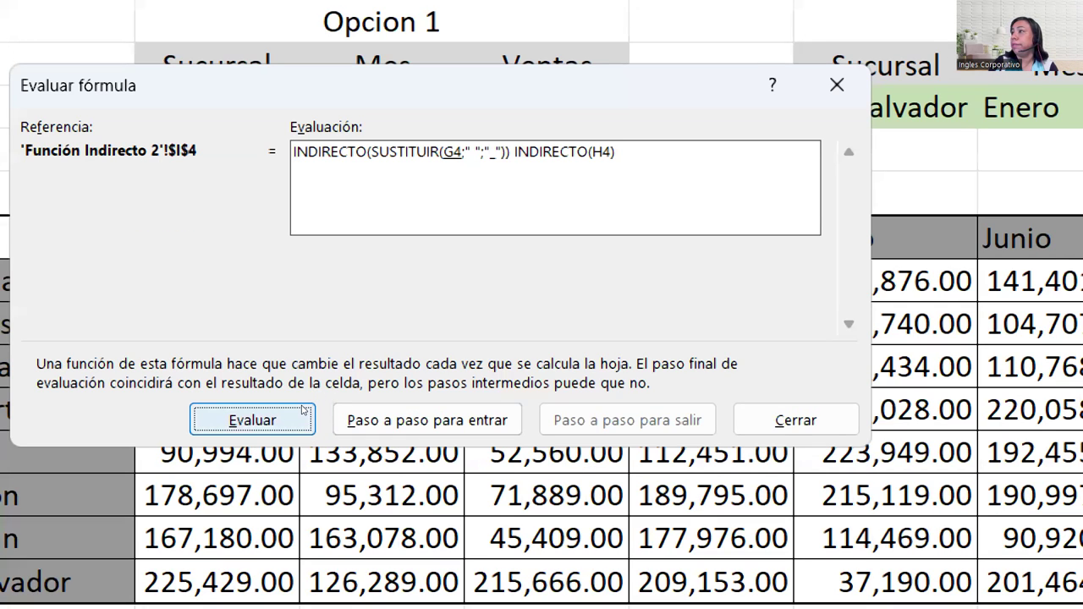
{"action": "left_click", "coordinate": [303, 410]}
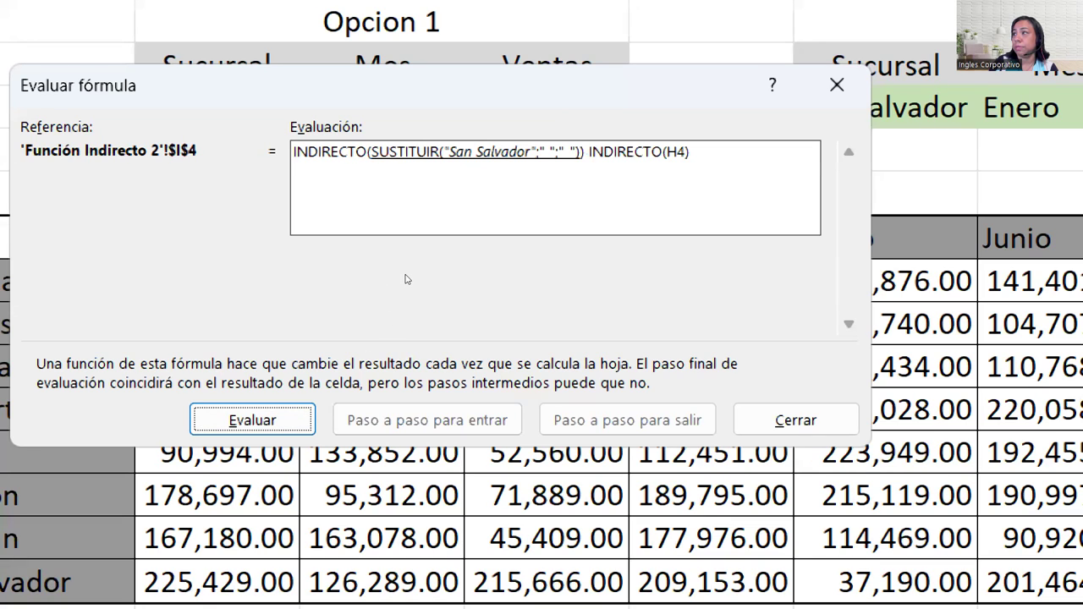
{"action": "left_click", "coordinate": [305, 410]}
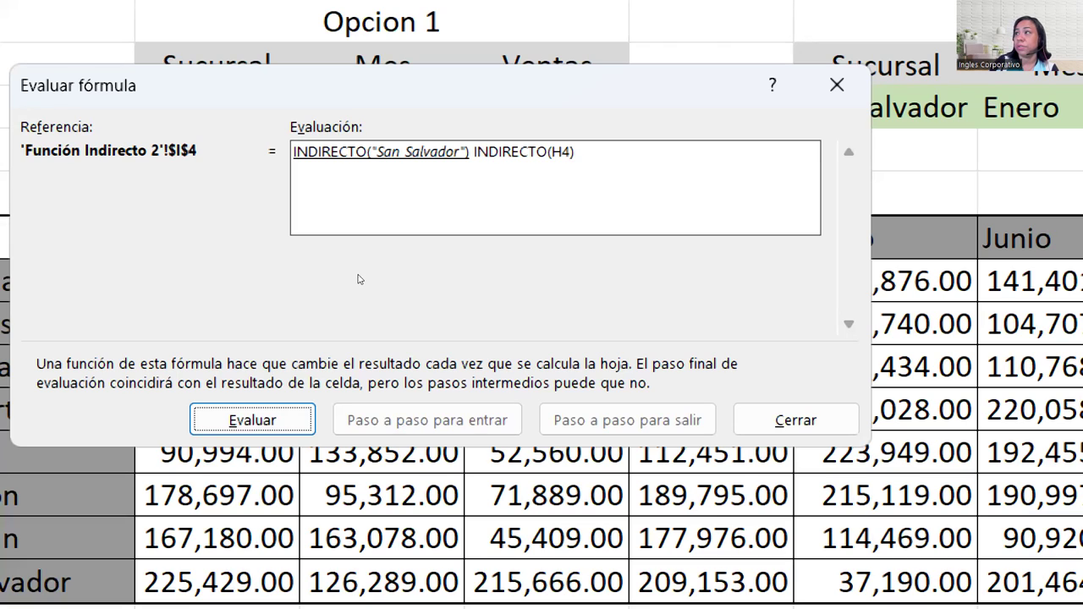
{"action": "left_click", "coordinate": [309, 415]}
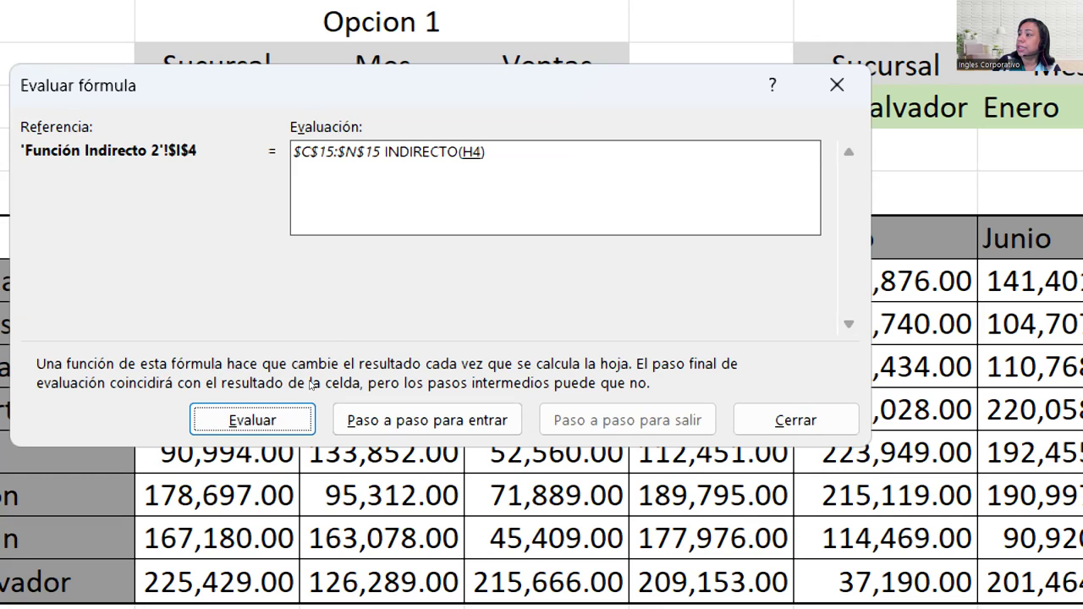
{"action": "left_click", "coordinate": [298, 409]}
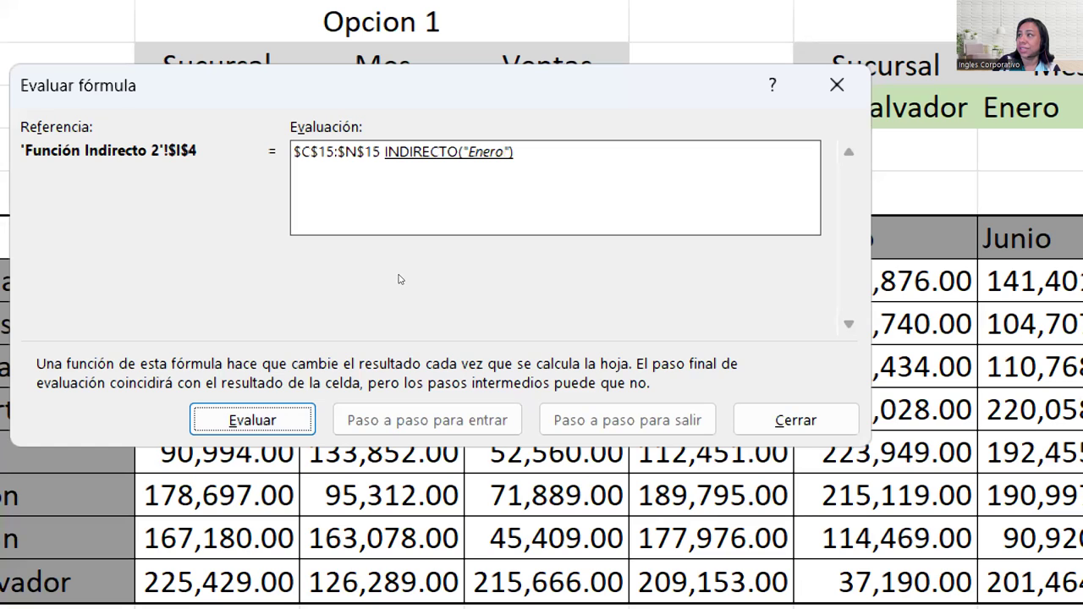
{"action": "left_click", "coordinate": [294, 407]}
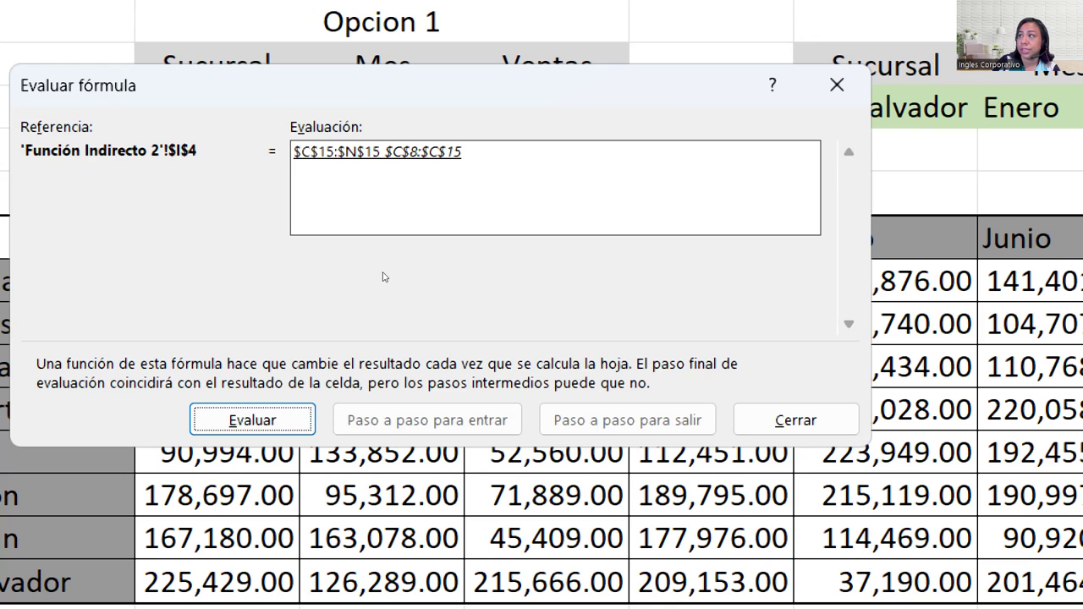
{"action": "left_click", "coordinate": [258, 407]}
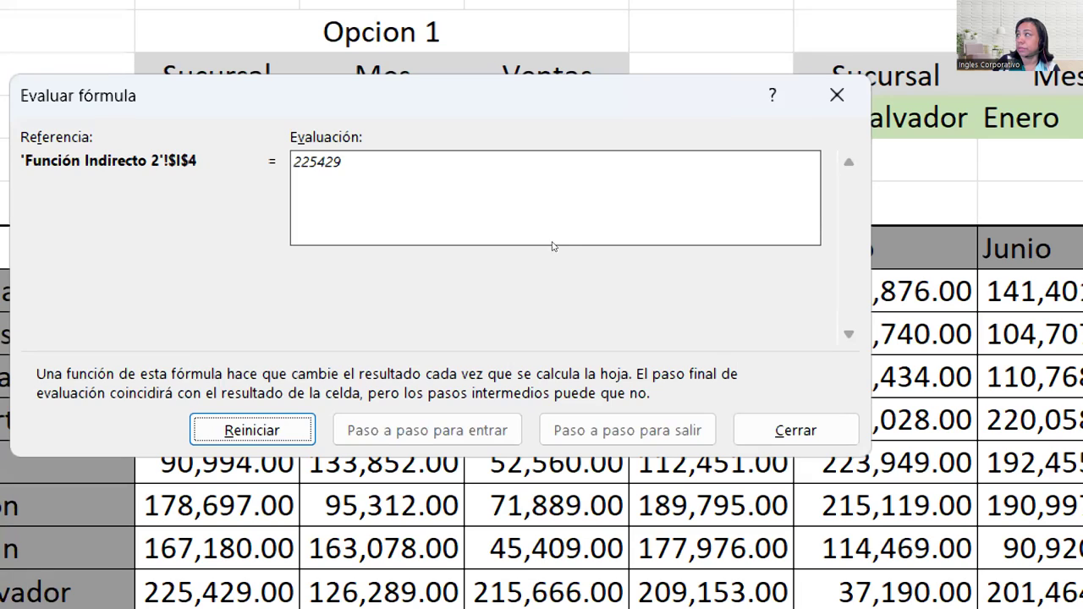
{"action": "left_click", "coordinate": [837, 95]}
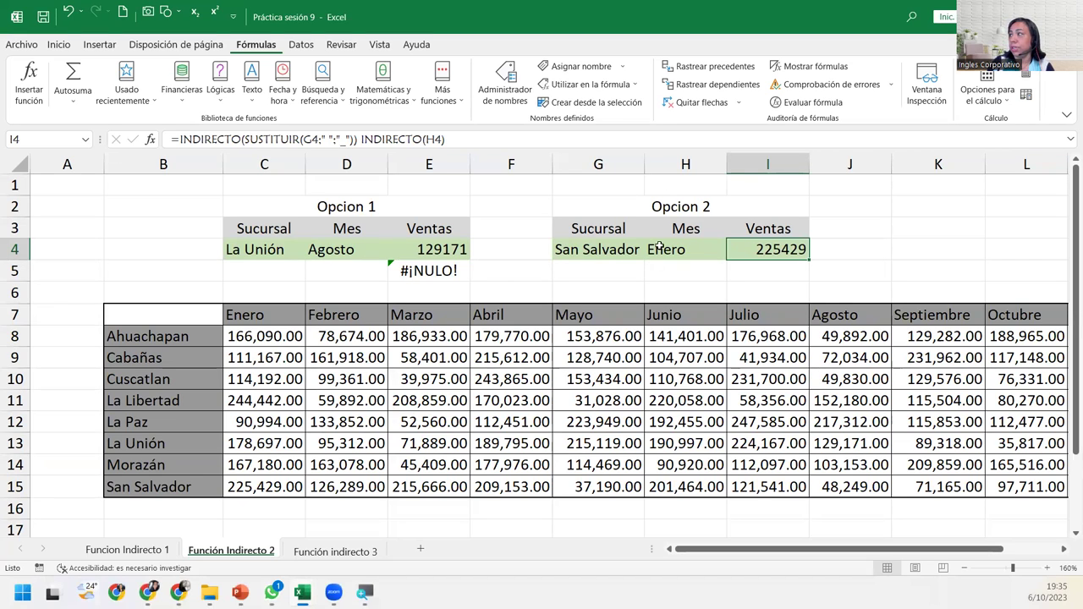
{"action": "left_click", "coordinate": [155, 479]}
{"action": "key", "text": "ctrl+shift+Right"}
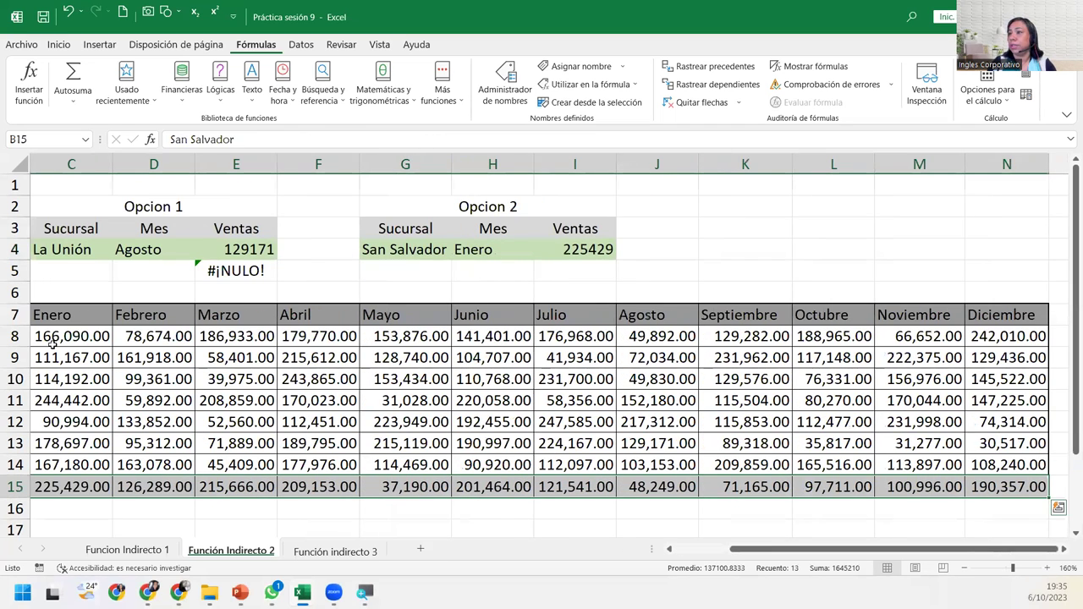
{"action": "left_click_drag", "start_coordinate": [65, 314], "coordinate": [85, 487]}
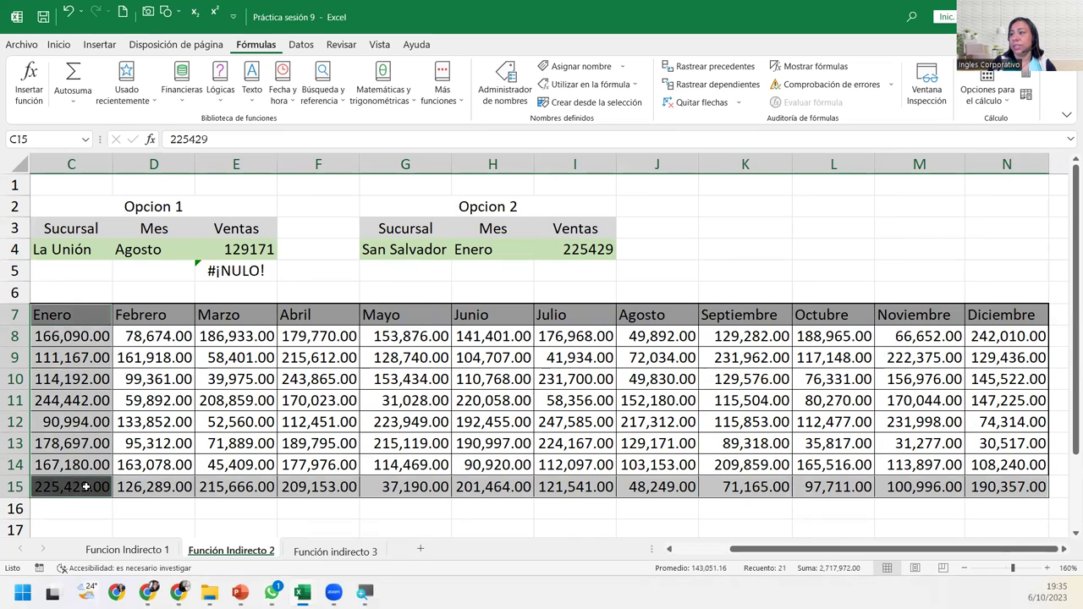
{"action": "left_click", "coordinate": [748, 550]}
{"action": "left_click_drag", "start_coordinate": [748, 550], "coordinate": [717, 552]}
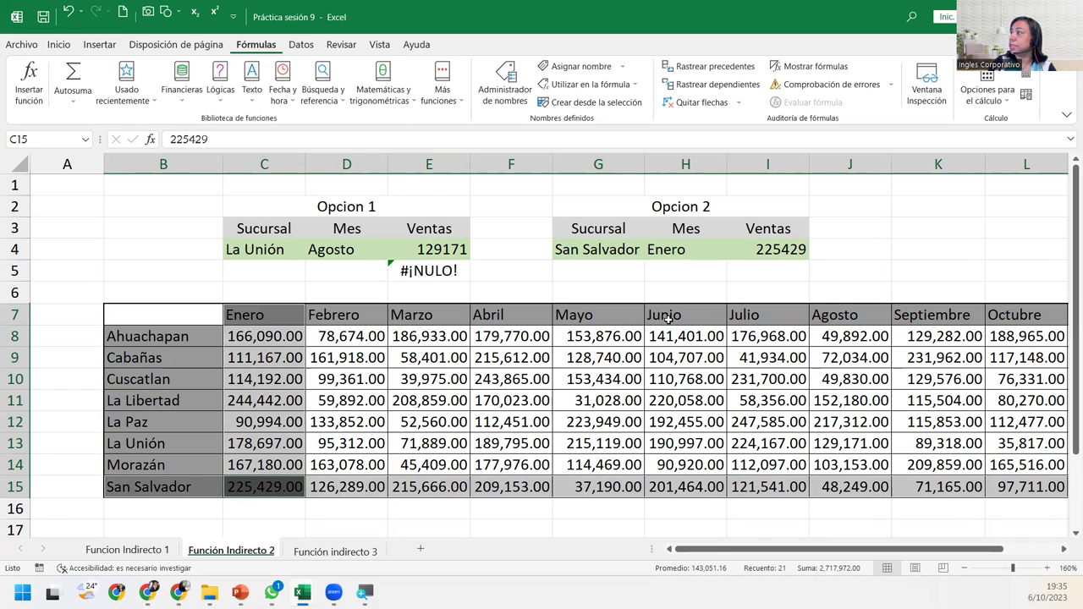
{"action": "left_click", "coordinate": [777, 250]}
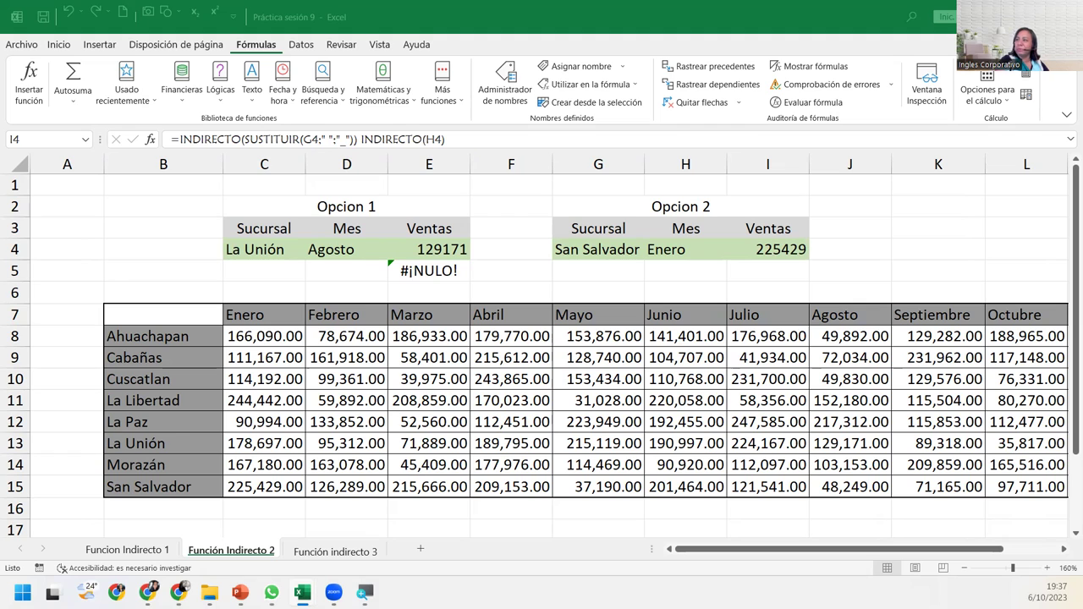
Leave Ahuachapan's Enero value in C8 and go to the Función indirecto 3 sheet
{"action": "left_click", "coordinate": [278, 337]}
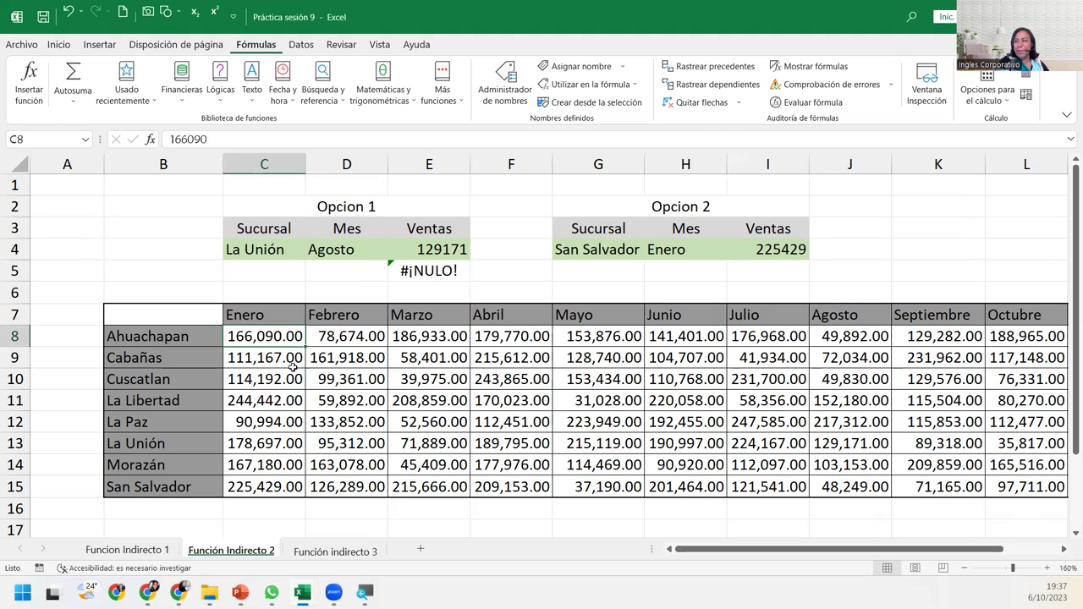
{"action": "left_click", "coordinate": [328, 552]}
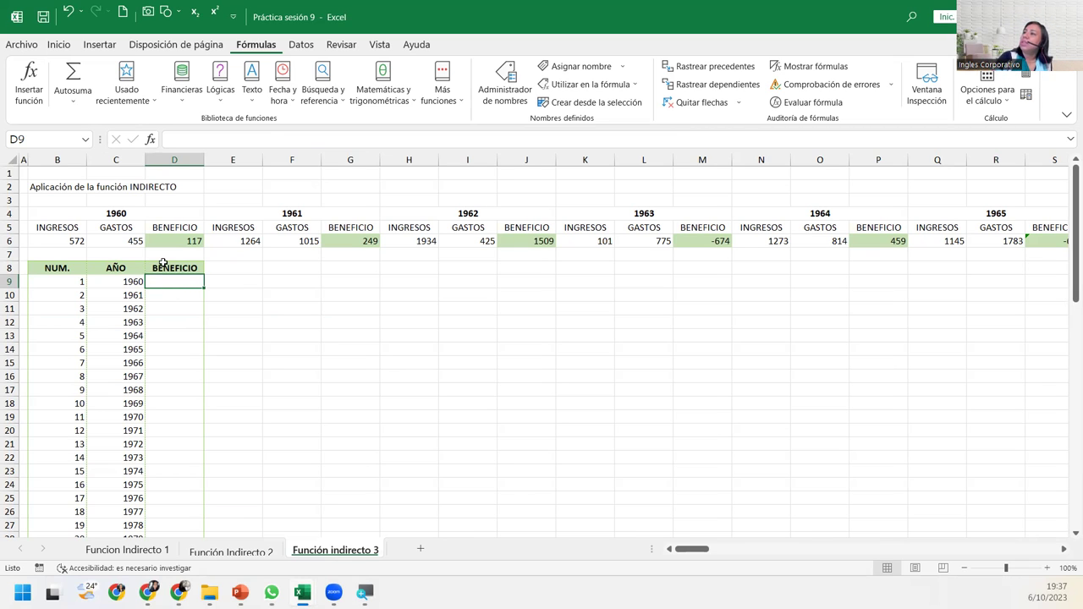
Inspect the 1960 formulas in row 6 and re-enter B6's =ALEATORIO.ENTRE(100;2000) to recalculate
{"action": "left_click", "coordinate": [148, 241]}
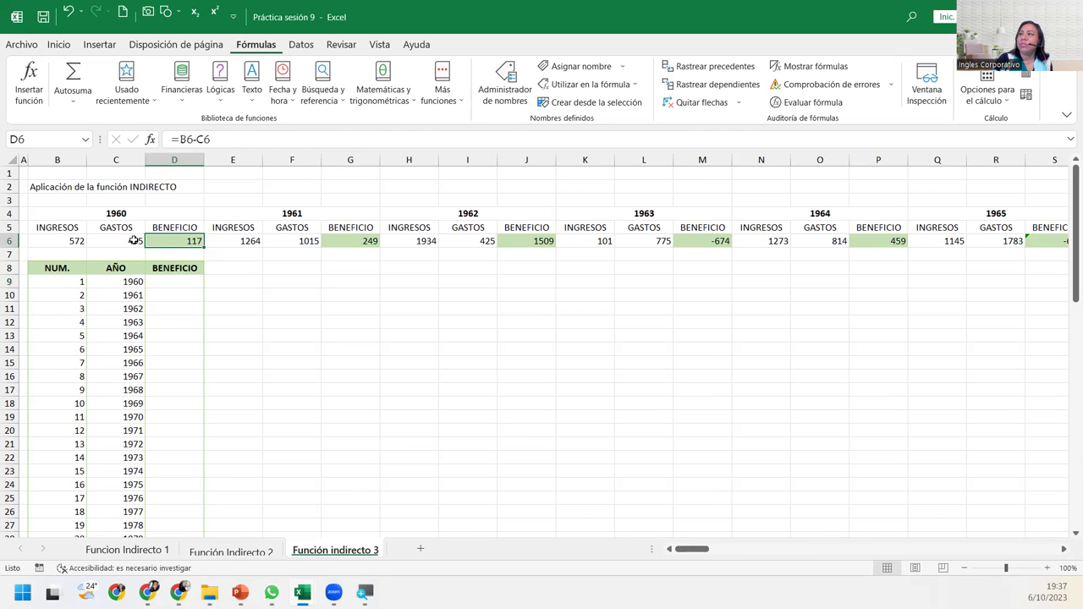
{"action": "left_click", "coordinate": [135, 241]}
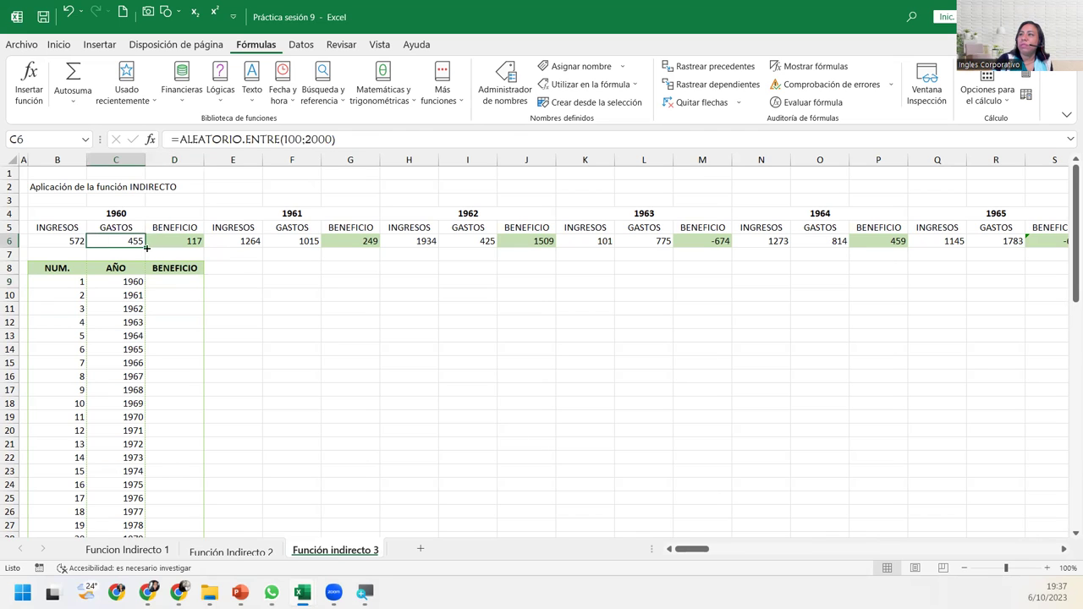
{"action": "double_click", "coordinate": [77, 241]}
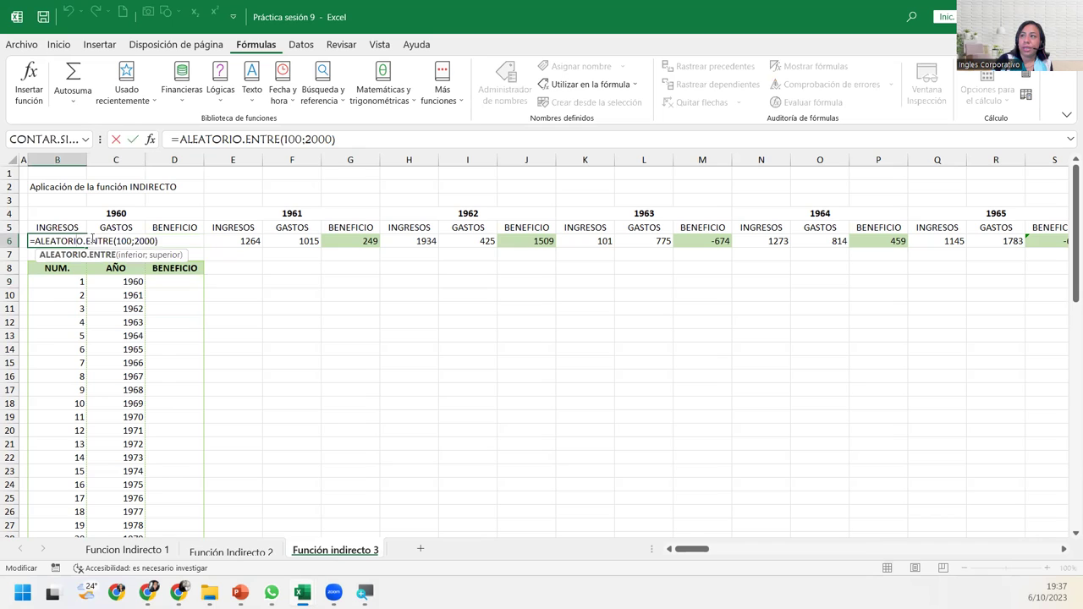
{"action": "left_click", "coordinate": [168, 242]}
{"action": "key", "text": "Return"}
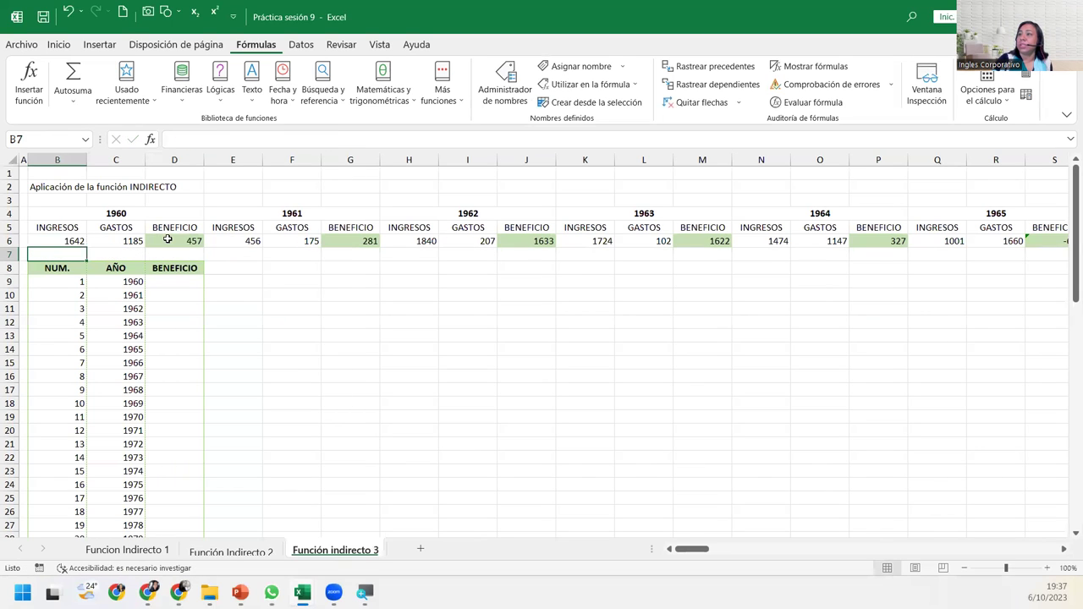
Re-enter B6's random formula again so 1960 shows INGRESOS 1794, GASTOS 560, BENEFICIO 1234
{"action": "left_click", "coordinate": [186, 293]}
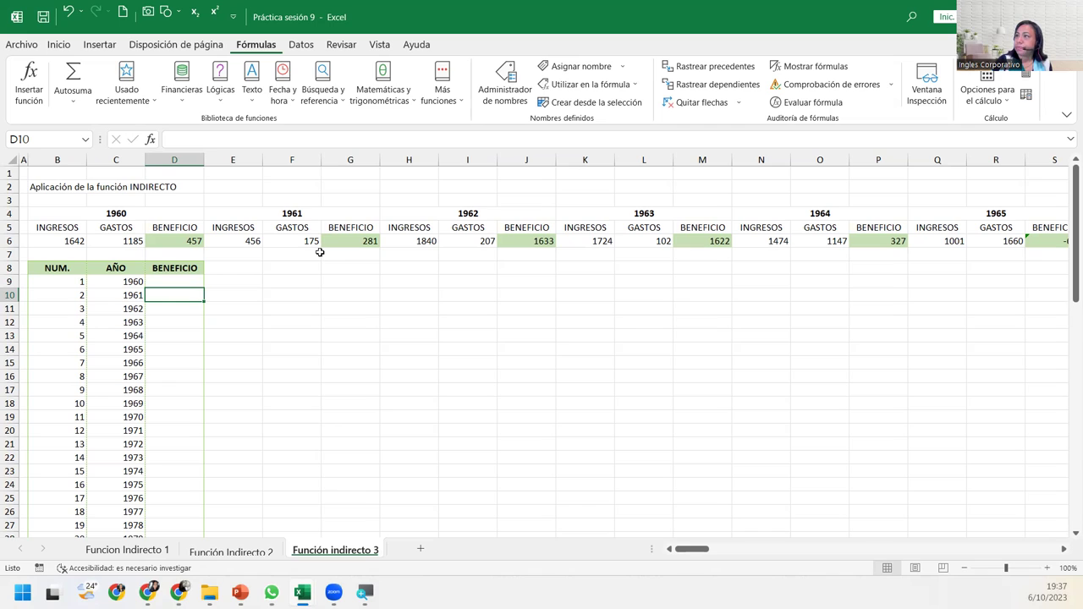
{"action": "left_click", "coordinate": [173, 280]}
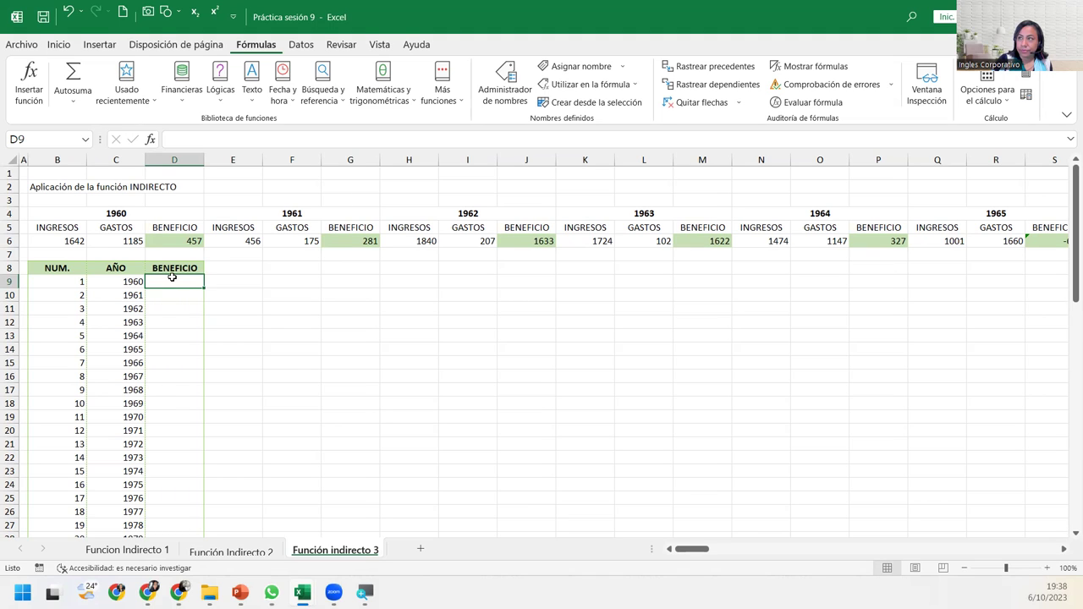
{"action": "left_click", "coordinate": [9, 241]}
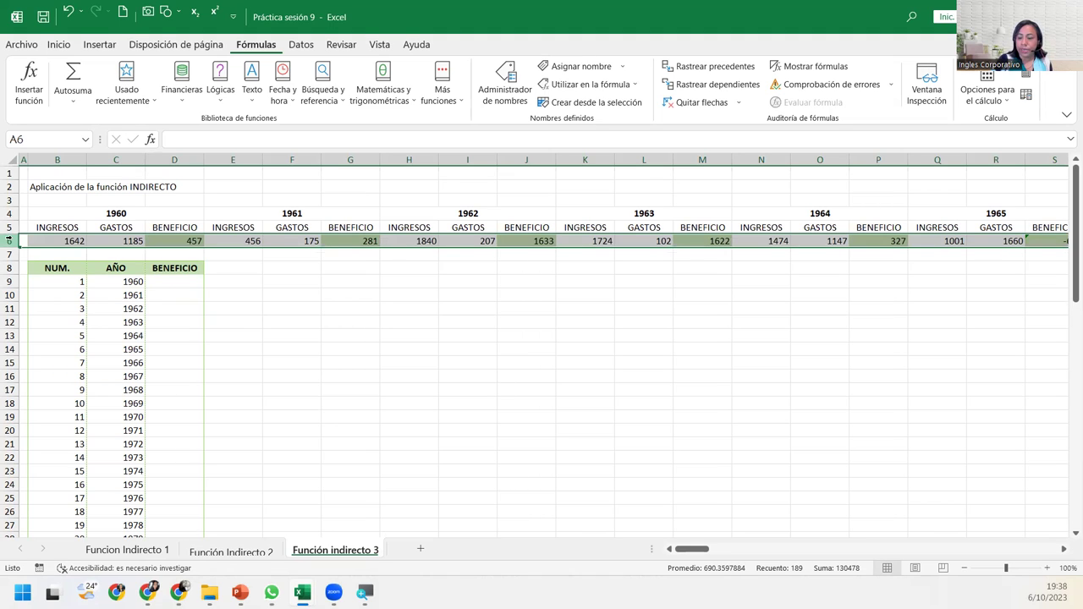
{"action": "left_click", "coordinate": [65, 241]}
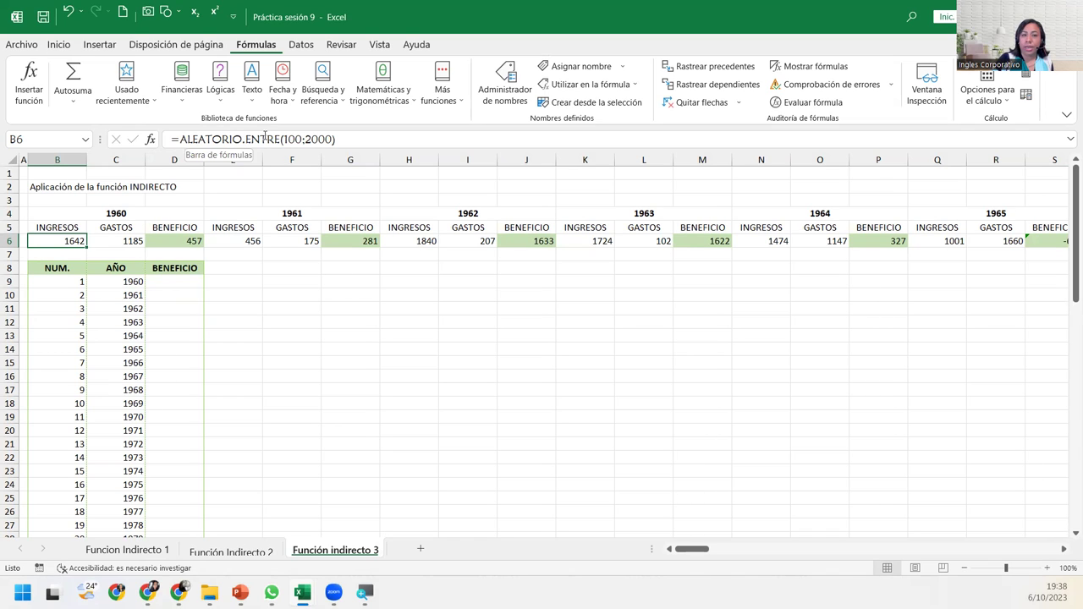
{"action": "left_click", "coordinate": [266, 139]}
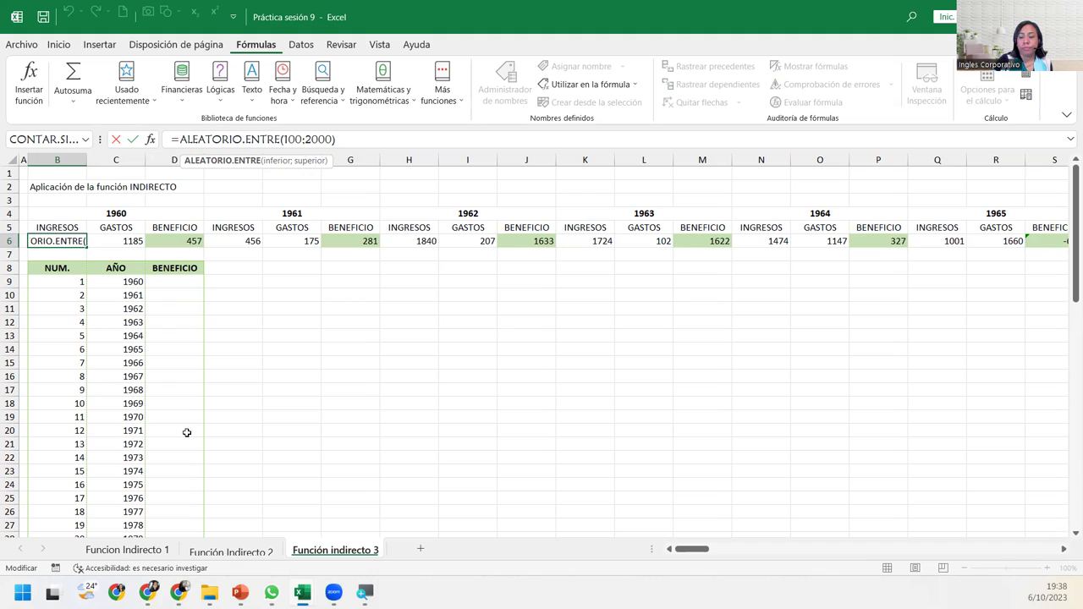
{"action": "key", "text": "Return"}
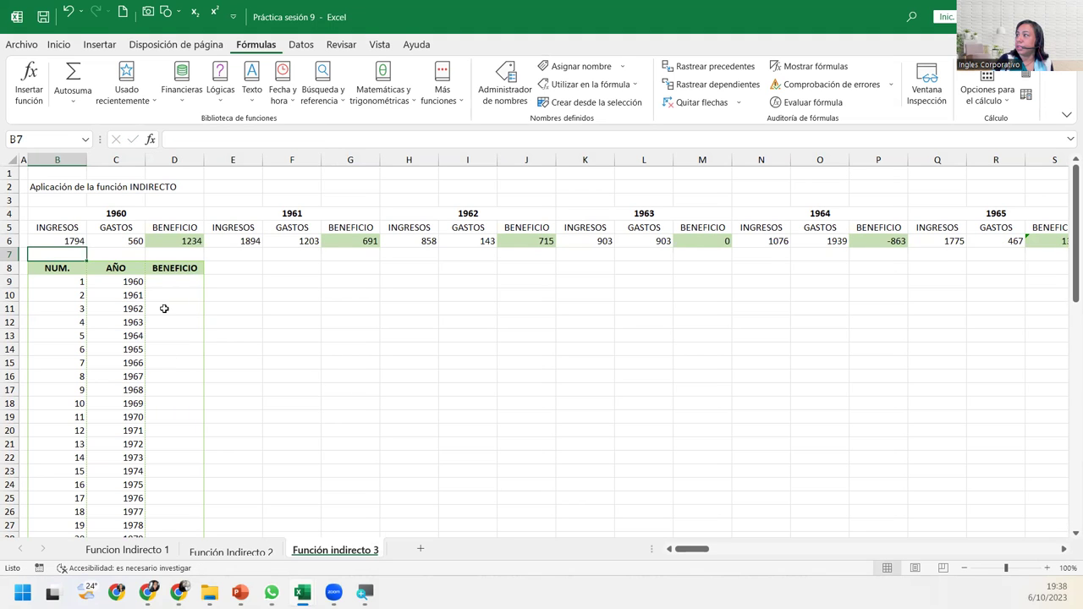
{"action": "left_click", "coordinate": [68, 240]}
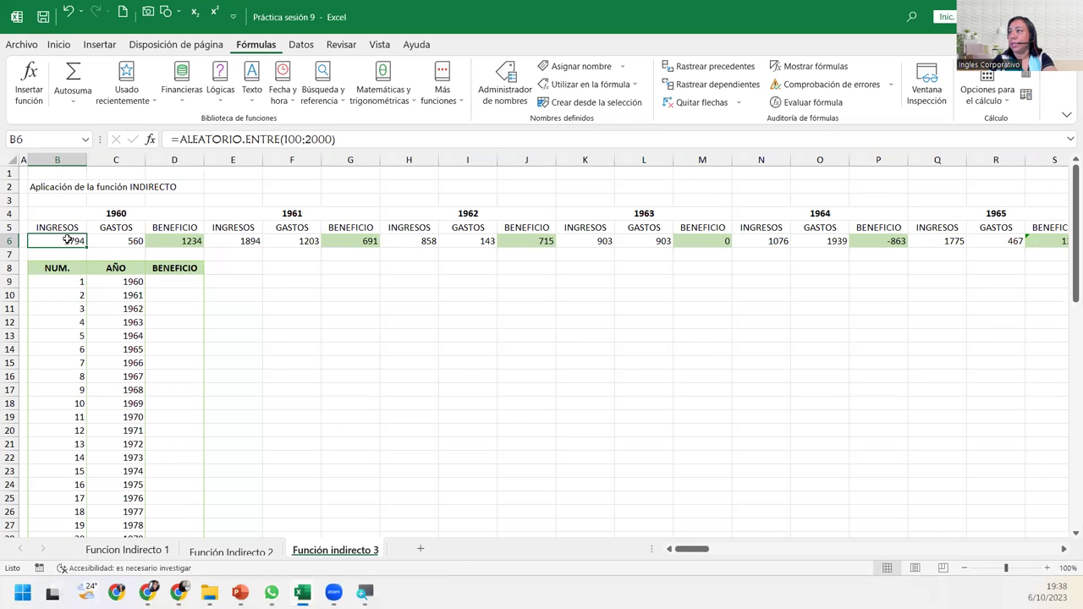
{"action": "key", "text": "Right"}
{"action": "key", "text": "Right"}
{"action": "key", "text": "Right"}
{"action": "key", "text": "Right"}
{"action": "key", "text": "Right"}
{"action": "key", "text": "Right"}
{"action": "key", "text": "Right"}
{"action": "key", "text": "Right"}
{"action": "key", "text": "Right"}
{"action": "key", "text": "Right"}
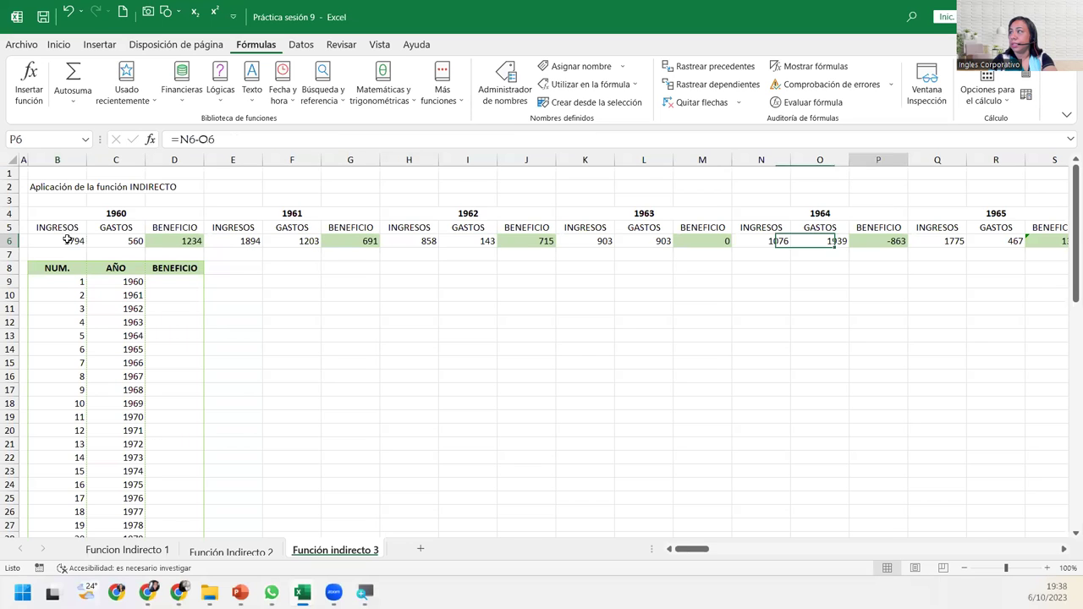
{"action": "key", "text": "Right"}
{"action": "key", "text": "Right"}
{"action": "key", "text": "Right"}
{"action": "key", "text": "Right"}
{"action": "key", "text": "Right"}
{"action": "key", "text": "Right"}
{"action": "key", "text": "Right"}
{"action": "key", "text": "Right"}
{"action": "key", "text": "Right"}
{"action": "key", "text": "Right"}
{"action": "key", "text": "Right"}
{"action": "key", "text": "Right"}
{"action": "key", "text": "Right"}
{"action": "key", "text": "Right"}
{"action": "key", "text": "Right"}
{"action": "key", "text": "Right"}
{"action": "key", "text": "Right"}
{"action": "key", "text": "Right"}
{"action": "key", "text": "Right"}
{"action": "key", "text": "Right"}
{"action": "key", "text": "Right"}
{"action": "key", "text": "Right"}
{"action": "key", "text": "Right"}
{"action": "key", "text": "Right"}
{"action": "key", "text": "Right"}
{"action": "key", "text": "Right"}
{"action": "key", "text": "Right"}
{"action": "key", "text": "Right"}
{"action": "key", "text": "Right"}
{"action": "key", "text": "Right"}
{"action": "key", "text": "Right"}
{"action": "key", "text": "Right"}
{"action": "key", "text": "Right"}
{"action": "key", "text": "Right"}
{"action": "key", "text": "Right"}
{"action": "key", "text": "Right"}
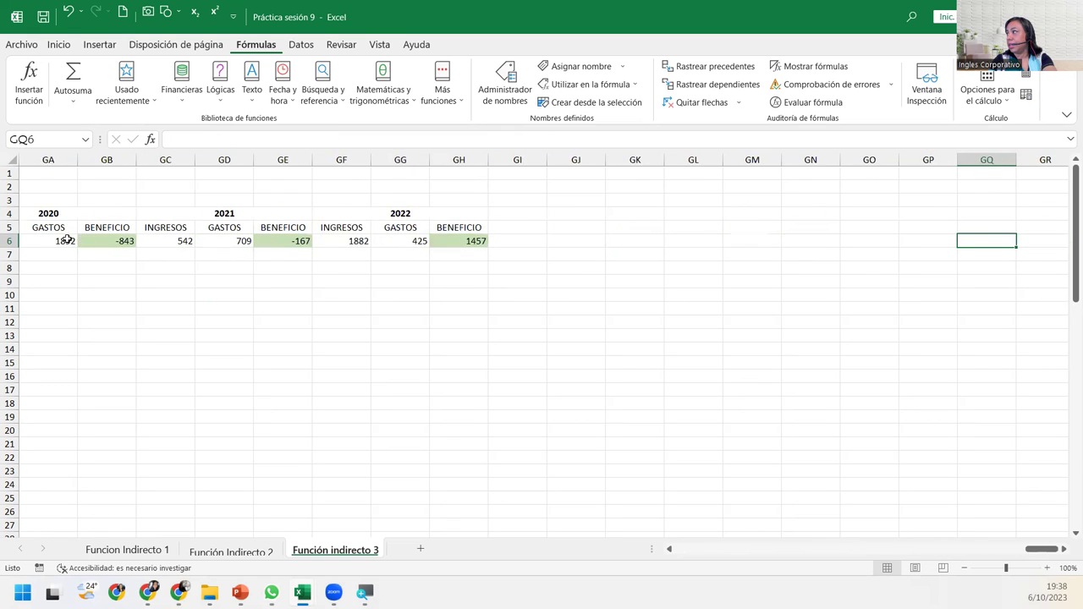
{"action": "key", "text": "Right"}
{"action": "key", "text": "Right"}
{"action": "key", "text": "Right"}
{"action": "key", "text": "Left"}
{"action": "left_click", "coordinate": [66, 240]}
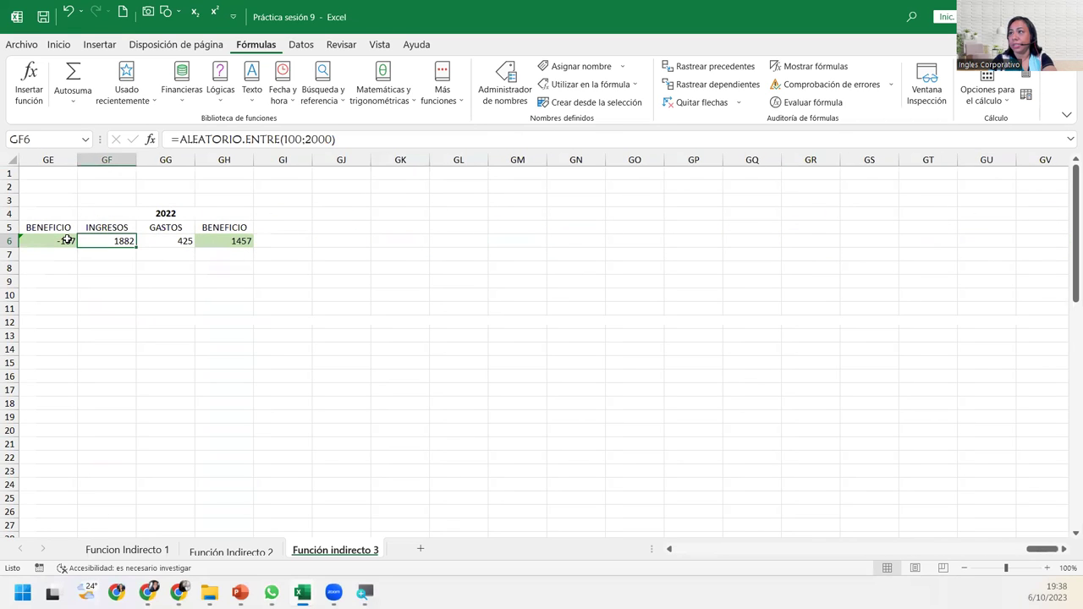
{"action": "key", "text": "Right"}
{"action": "key", "text": "Right"}
{"action": "key", "text": "Right"}
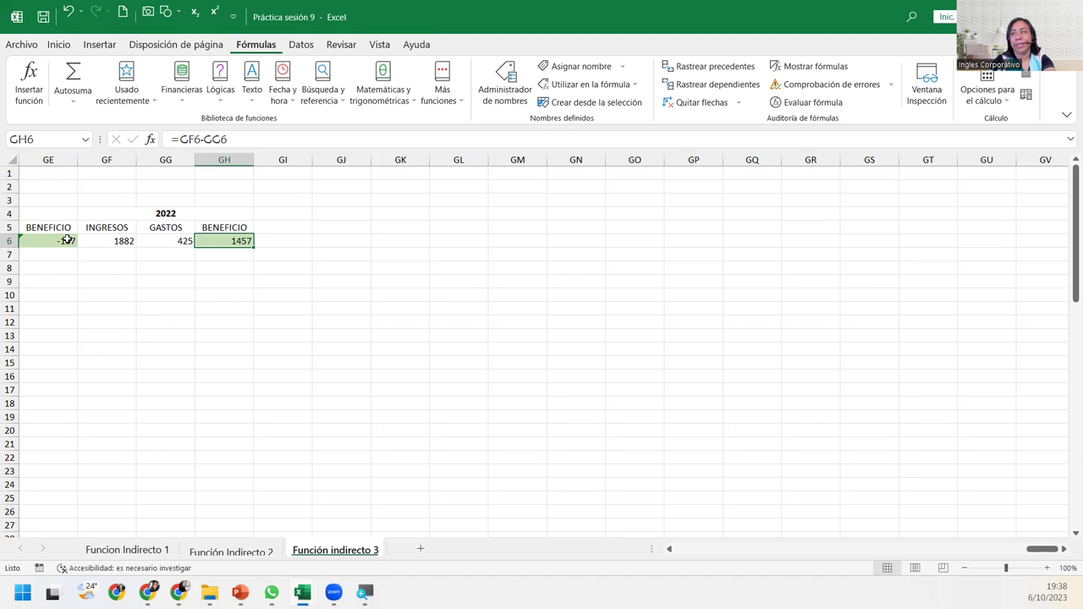
{"action": "key", "text": "Left"}
{"action": "key", "text": "Left"}
{"action": "key", "text": "Left"}
{"action": "key", "text": "Left"}
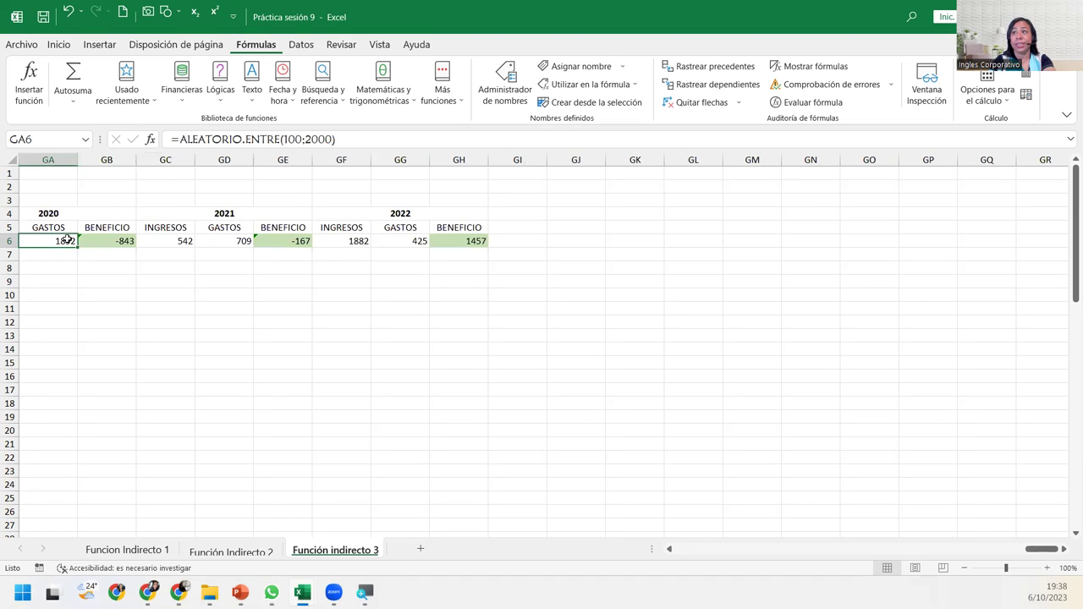
{"action": "key", "text": "Left"}
{"action": "key", "text": "Left"}
{"action": "key", "text": "Left"}
{"action": "key", "text": "Right"}
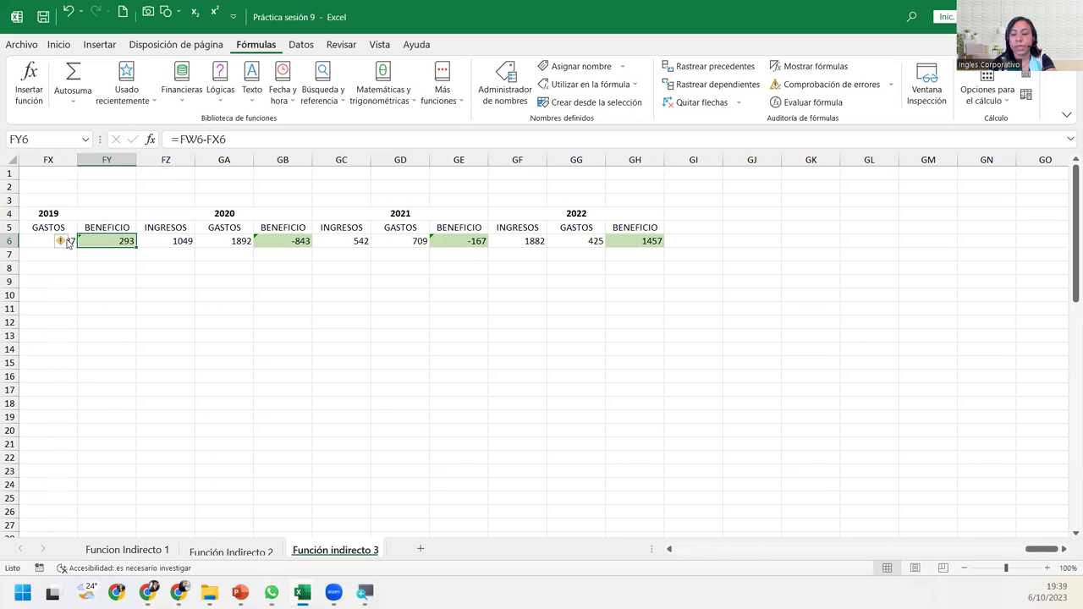
{"action": "key", "text": "Home"}
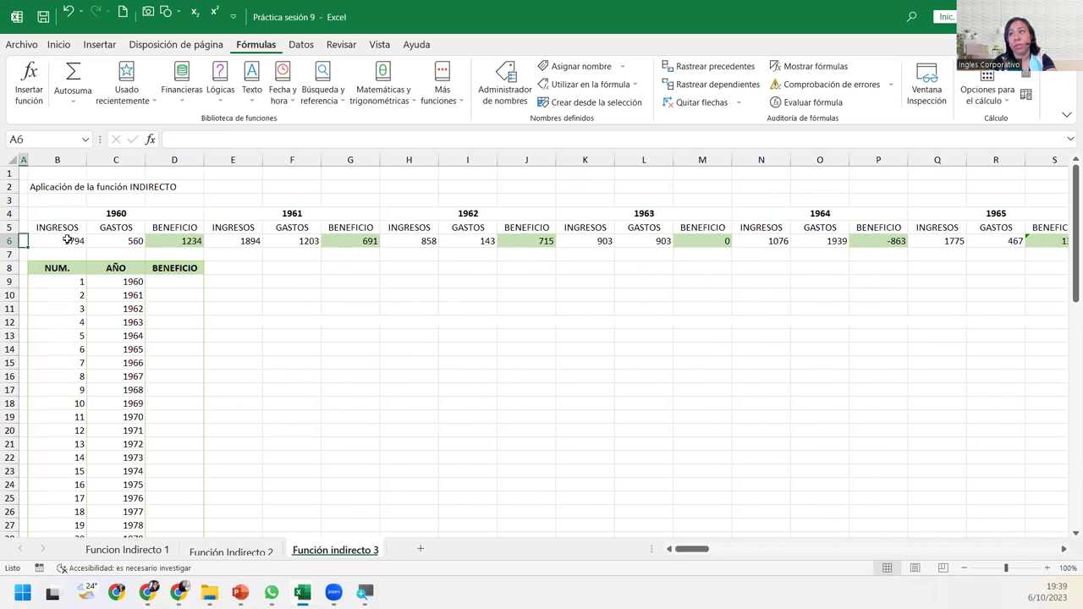
{"action": "left_click", "coordinate": [68, 241]}
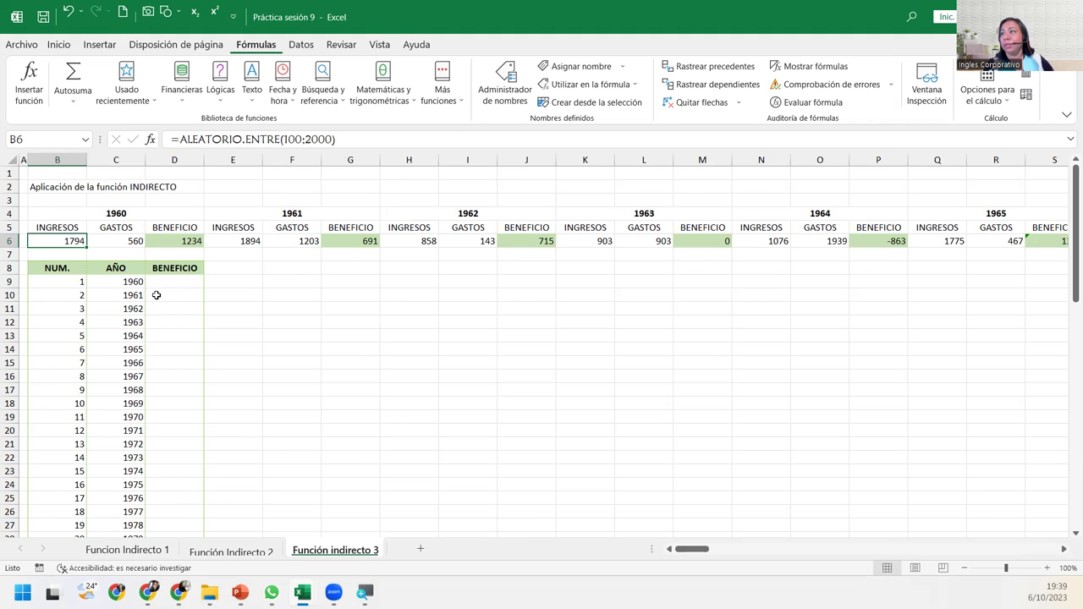
{"action": "left_click", "coordinate": [157, 284]}
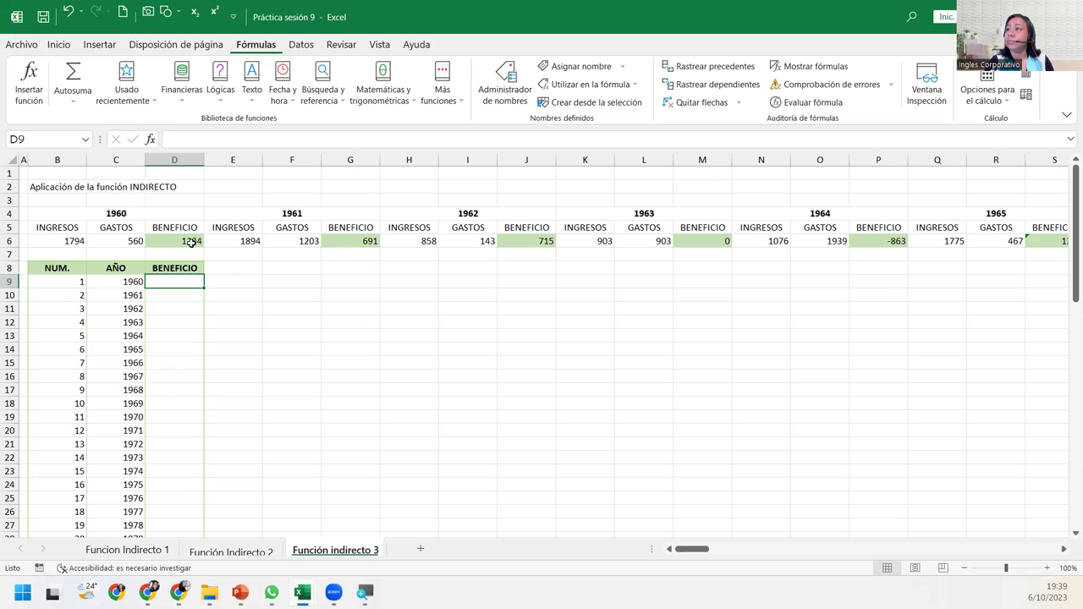
{"action": "left_click", "coordinate": [72, 281]}
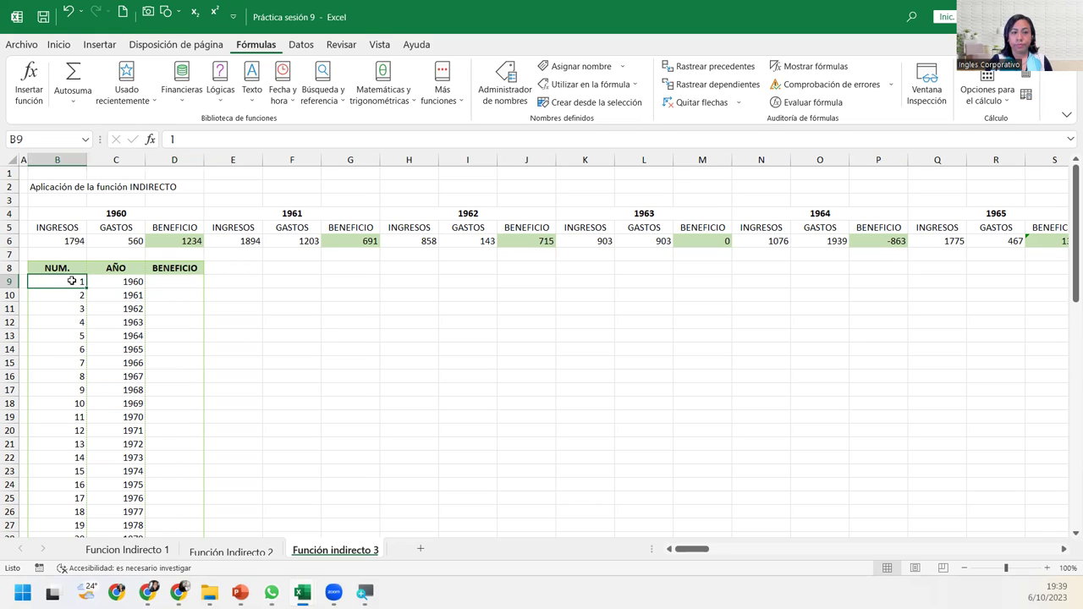
{"action": "left_click", "coordinate": [115, 283]}
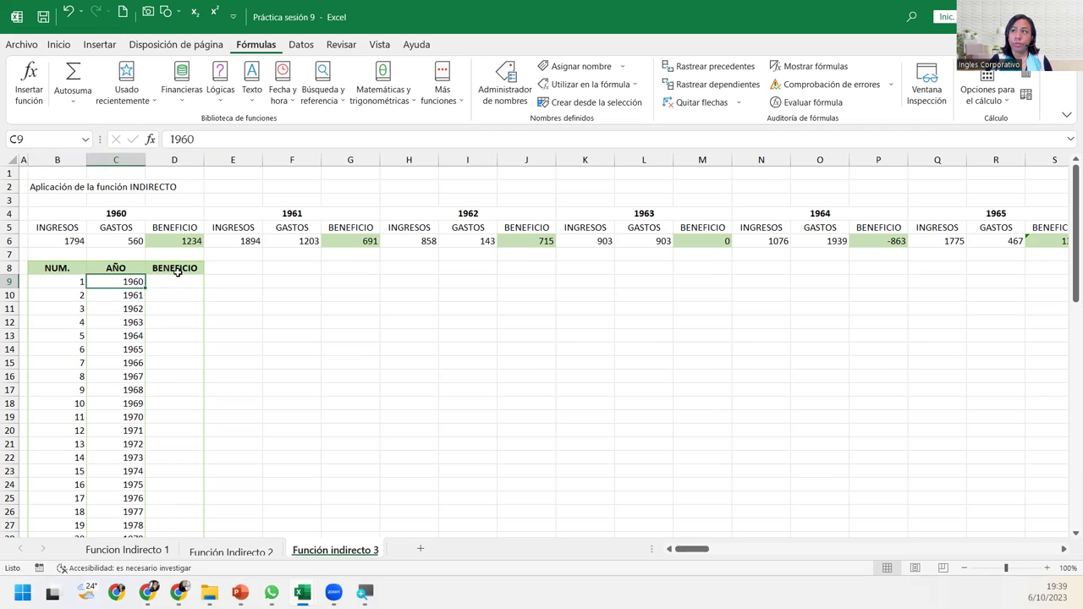
{"action": "left_click", "coordinate": [167, 281]}
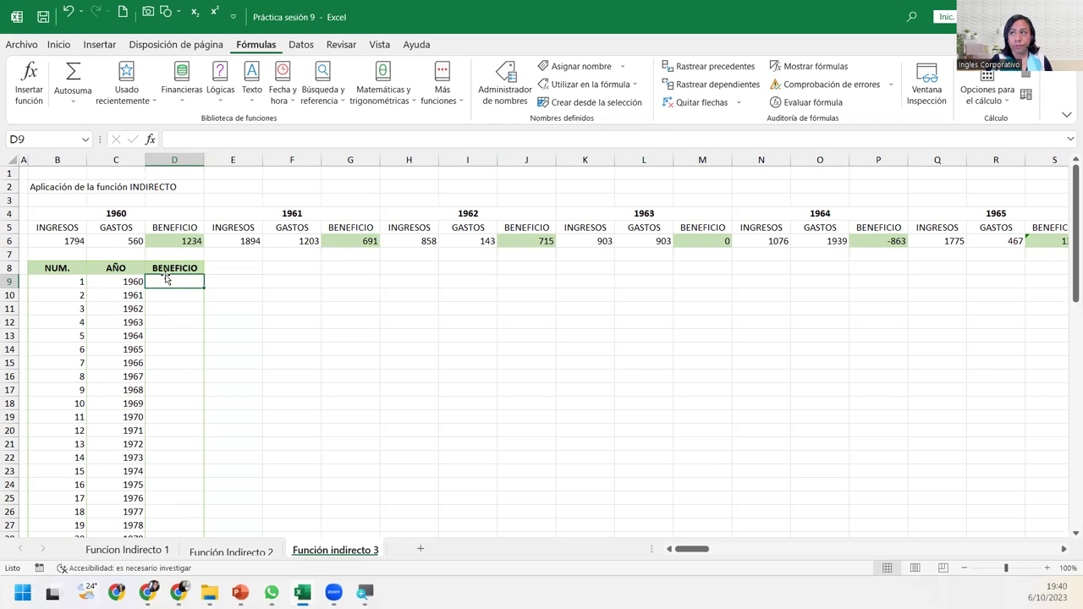
{"action": "left_click", "coordinate": [118, 213]}
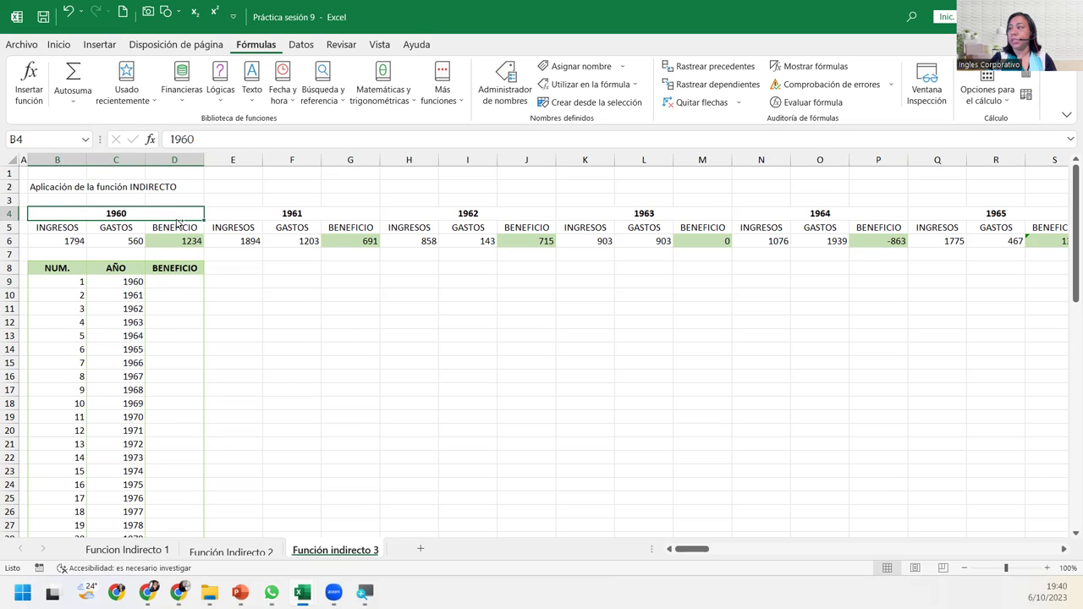
{"action": "key", "text": "Right"}
{"action": "key", "text": "Right"}
{"action": "key", "text": "Right"}
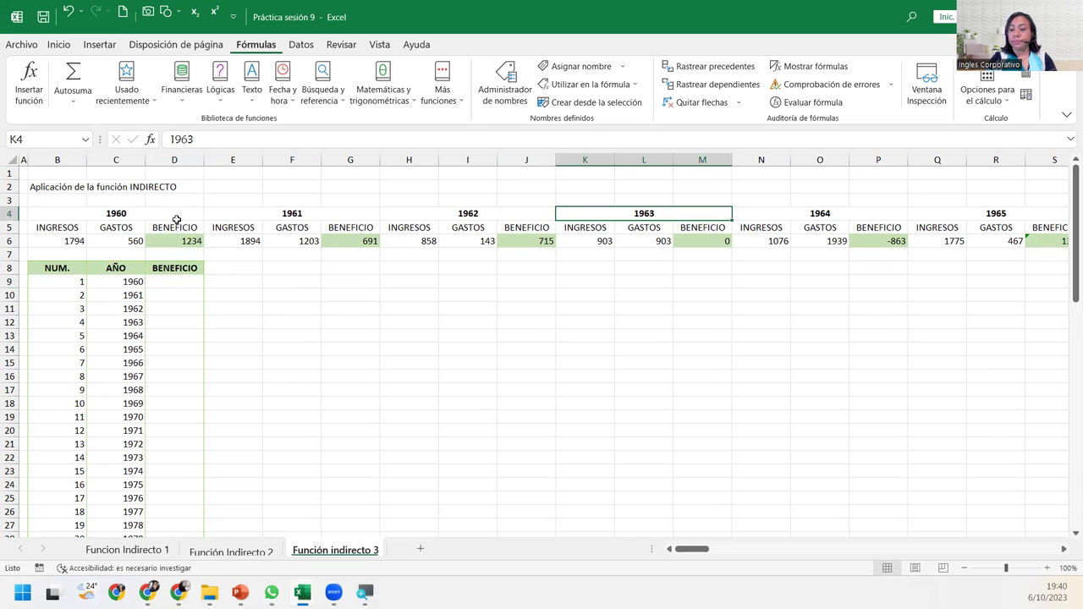
{"action": "key", "text": "shift+Right"}
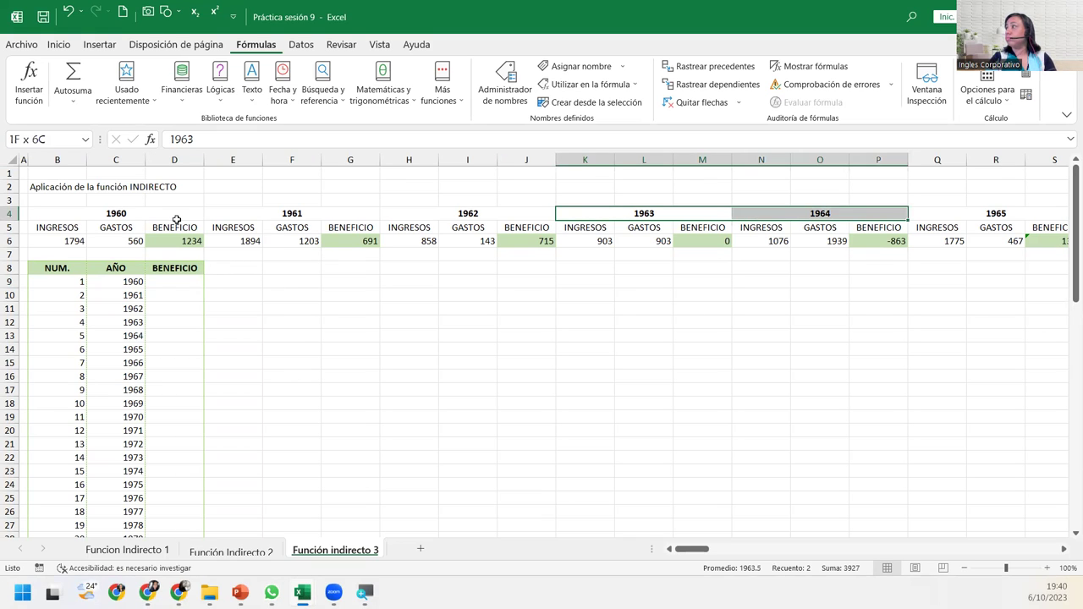
{"action": "key", "text": "Right"}
{"action": "key", "text": "Right"}
{"action": "key", "text": "Right"}
{"action": "key", "text": "Right"}
{"action": "key", "text": "Right"}
{"action": "key", "text": "Right"}
{"action": "key", "text": "Right"}
{"action": "key", "text": "Right"}
{"action": "key", "text": "Right"}
{"action": "key", "text": "Right"}
{"action": "key", "text": "Right"}
{"action": "key", "text": "Right"}
{"action": "key", "text": "Right"}
{"action": "key", "text": "Right"}
{"action": "key", "text": "Right"}
{"action": "key", "text": "Right"}
{"action": "key", "text": "Right"}
{"action": "key", "text": "Right"}
{"action": "key", "text": "Right"}
{"action": "key", "text": "Right"}
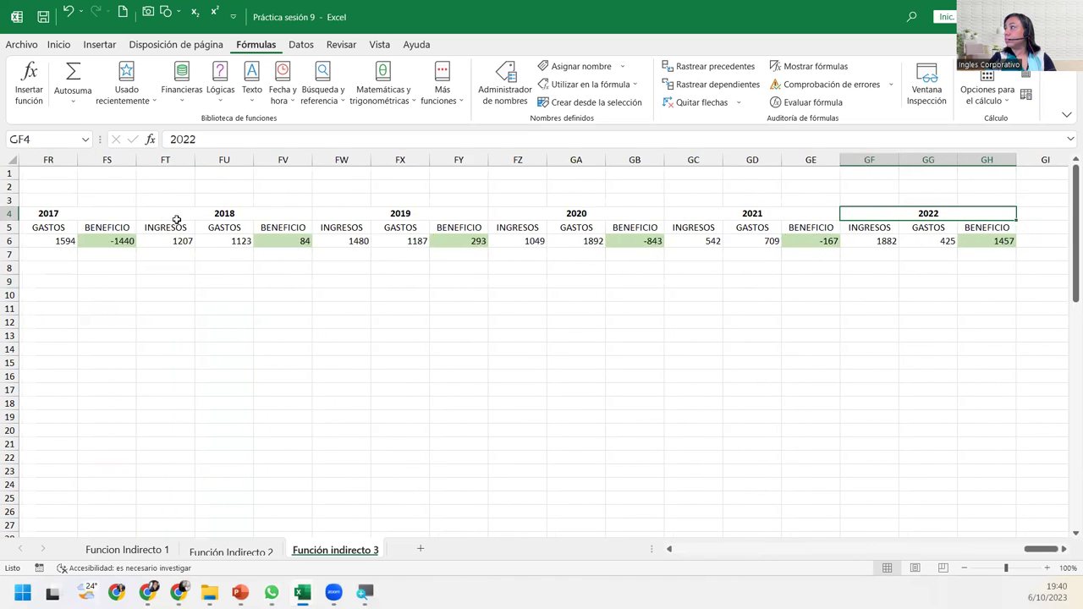
{"action": "key", "text": "ctrl+Right"}
{"action": "key", "text": "ctrl+Left"}
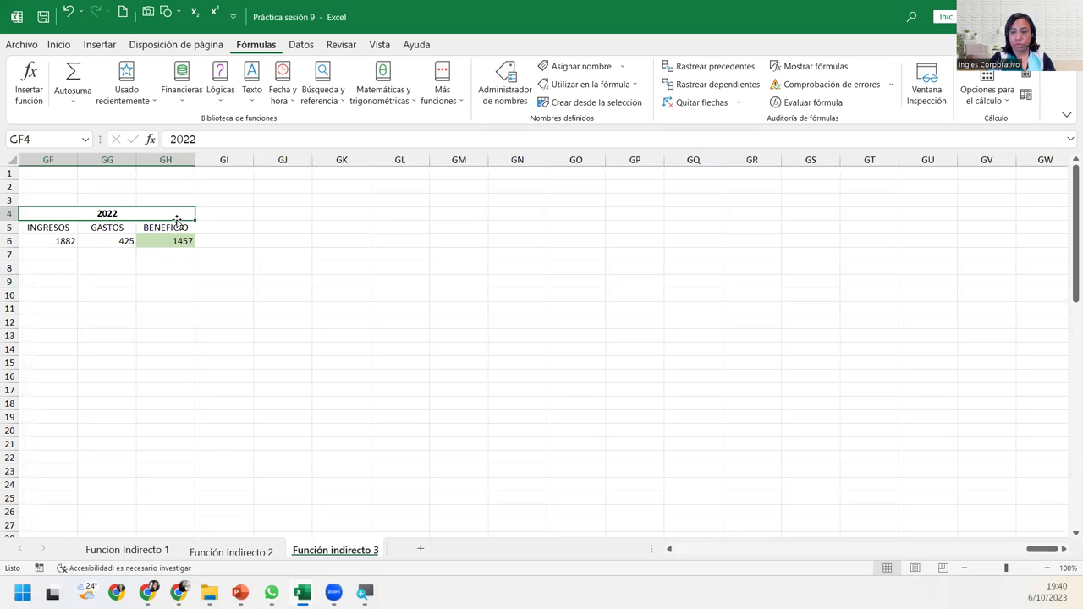
{"action": "key", "text": "Left"}
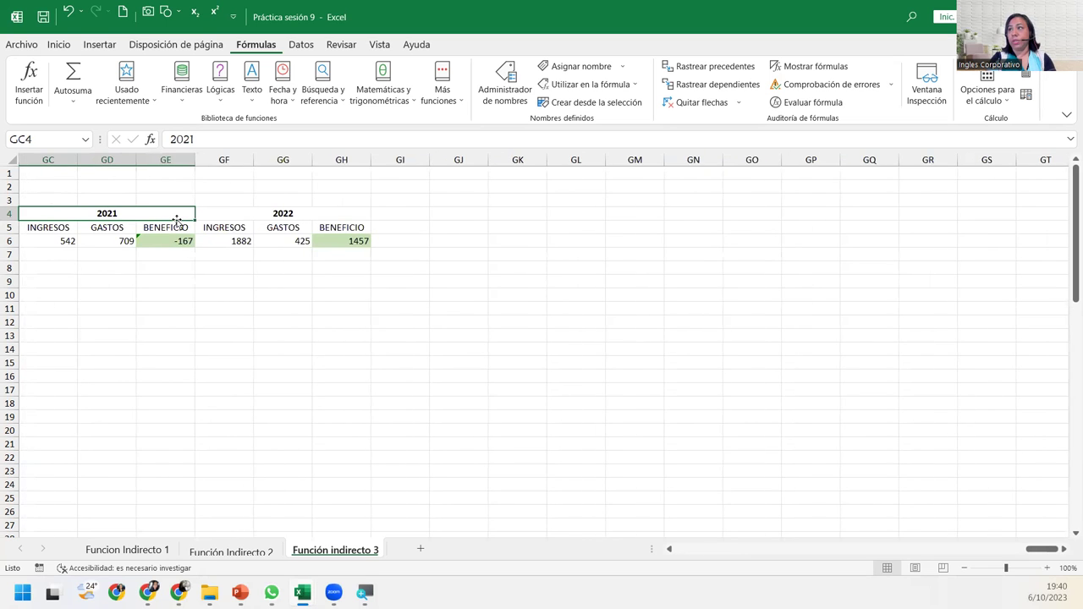
{"action": "key", "text": "Left"}
{"action": "key", "text": "Left"}
{"action": "key", "text": "Left"}
{"action": "key", "text": "Left"}
{"action": "key", "text": "Left"}
{"action": "key", "text": "Left"}
{"action": "key", "text": "Left"}
{"action": "key", "text": "Left"}
{"action": "key", "text": "Left"}
{"action": "key", "text": "Left"}
{"action": "key", "text": "Left"}
{"action": "key", "text": "Left"}
{"action": "key", "text": "Left"}
{"action": "key", "text": "Left"}
{"action": "key", "text": "Left"}
{"action": "key", "text": "Left"}
{"action": "key", "text": "Left"}
{"action": "key", "text": "Left"}
{"action": "key", "text": "Left"}
{"action": "key", "text": "Down"}
{"action": "key", "text": "Down"}
{"action": "key", "text": "Right"}
{"action": "key", "text": "Right"}
{"action": "key", "text": "Right"}
{"action": "key", "text": "Down"}
{"action": "key", "text": "Down"}
{"action": "key", "text": "Down"}
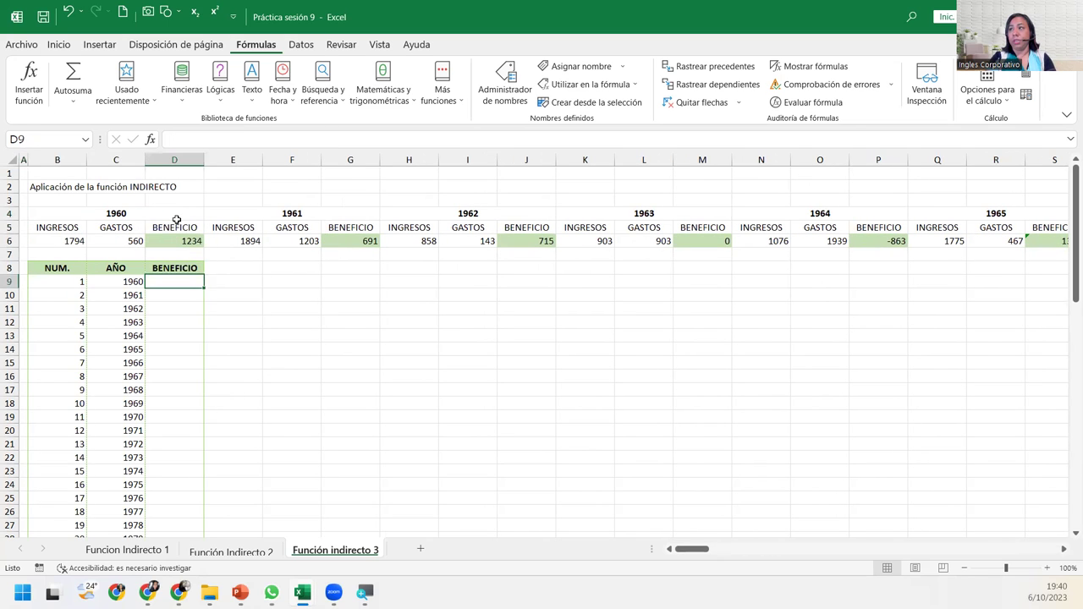
{"action": "key", "text": "Left"}
{"action": "key", "text": "Down"}
{"action": "key", "text": "Down"}
{"action": "key", "text": "Down"}
{"action": "key", "text": "Down"}
{"action": "key", "text": "Down"}
{"action": "key", "text": "Down"}
{"action": "key", "text": "Down"}
{"action": "key", "text": "Down"}
{"action": "key", "text": "Down"}
{"action": "key", "text": "Down"}
{"action": "key", "text": "Down"}
{"action": "key", "text": "Down"}
{"action": "key", "text": "Down"}
{"action": "key", "text": "Down"}
{"action": "key", "text": "Down"}
{"action": "key", "text": "Down"}
{"action": "key", "text": "Down"}
{"action": "key", "text": "Down"}
{"action": "key", "text": "Down"}
{"action": "key", "text": "Down"}
{"action": "key", "text": "Down"}
{"action": "key", "text": "Down"}
{"action": "key", "text": "Down"}
{"action": "key", "text": "Down"}
{"action": "key", "text": "Down"}
{"action": "key", "text": "Down"}
{"action": "key", "text": "Up"}
{"action": "key", "text": "Up"}
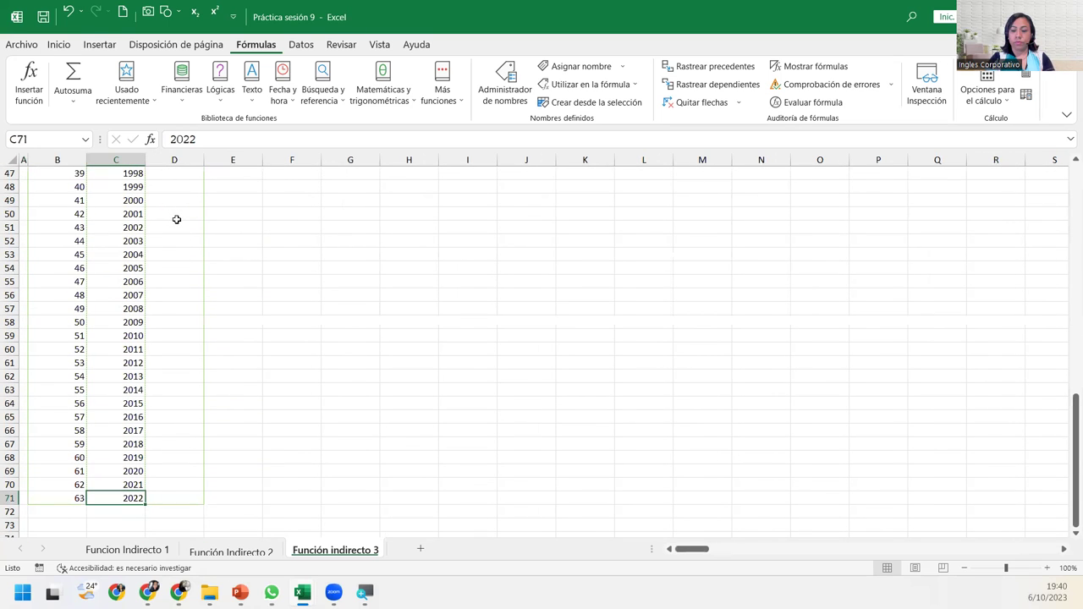
{"action": "key", "text": "ctrl+Up"}
{"action": "key", "text": "Up"}
{"action": "key", "text": "Right"}
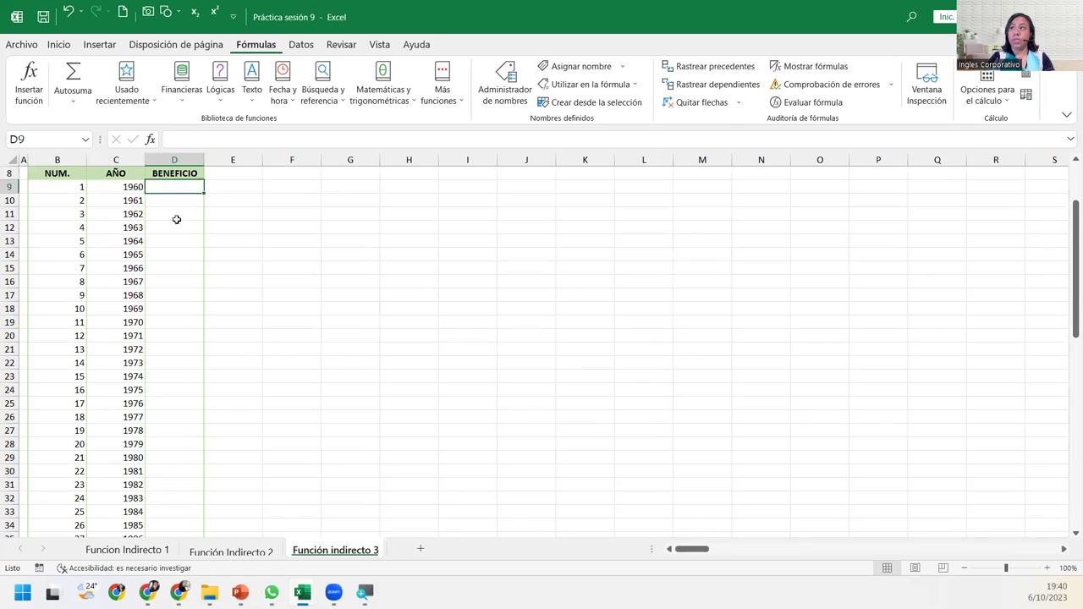
{"action": "key", "text": "ctrl+Up"}
{"action": "key", "text": "Down"}
{"action": "key", "text": "Down"}
{"action": "key", "text": "Down"}
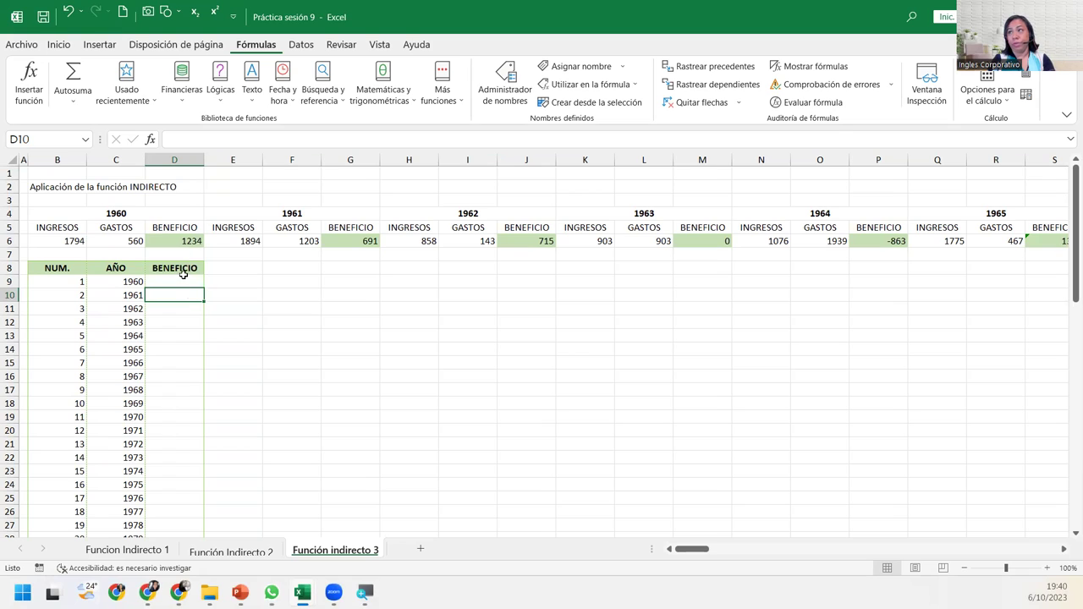
{"action": "left_click", "coordinate": [182, 281]}
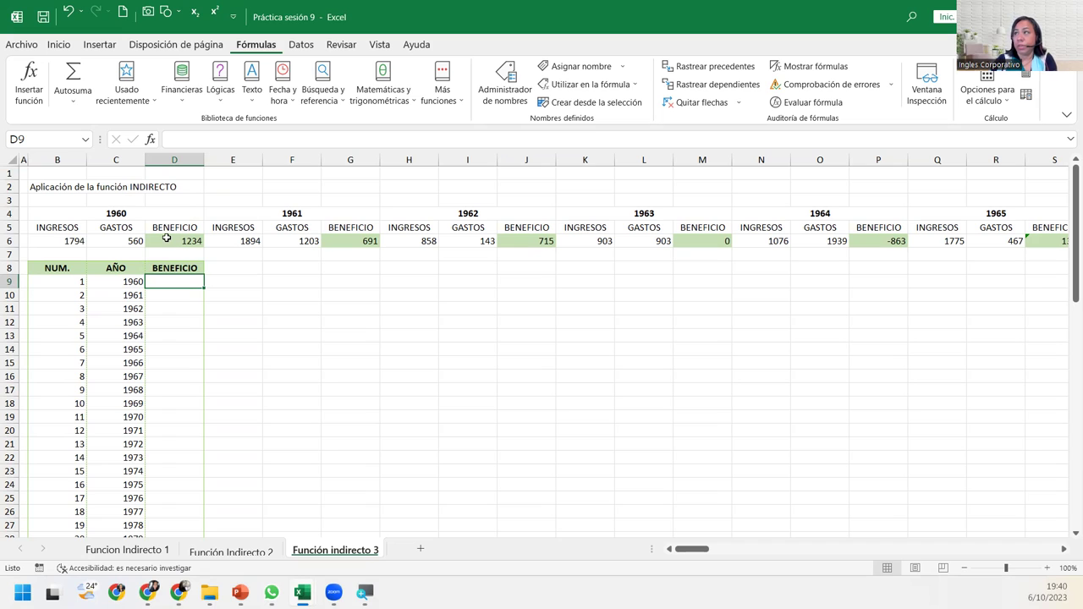
{"action": "left_click", "coordinate": [167, 239]}
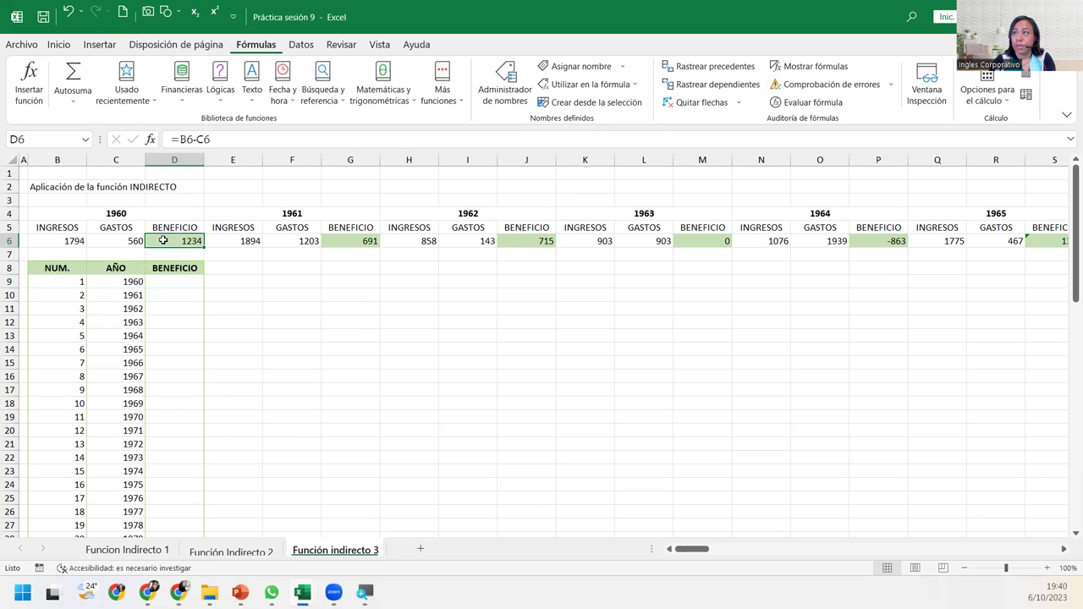
{"action": "left_click", "coordinate": [163, 281]}
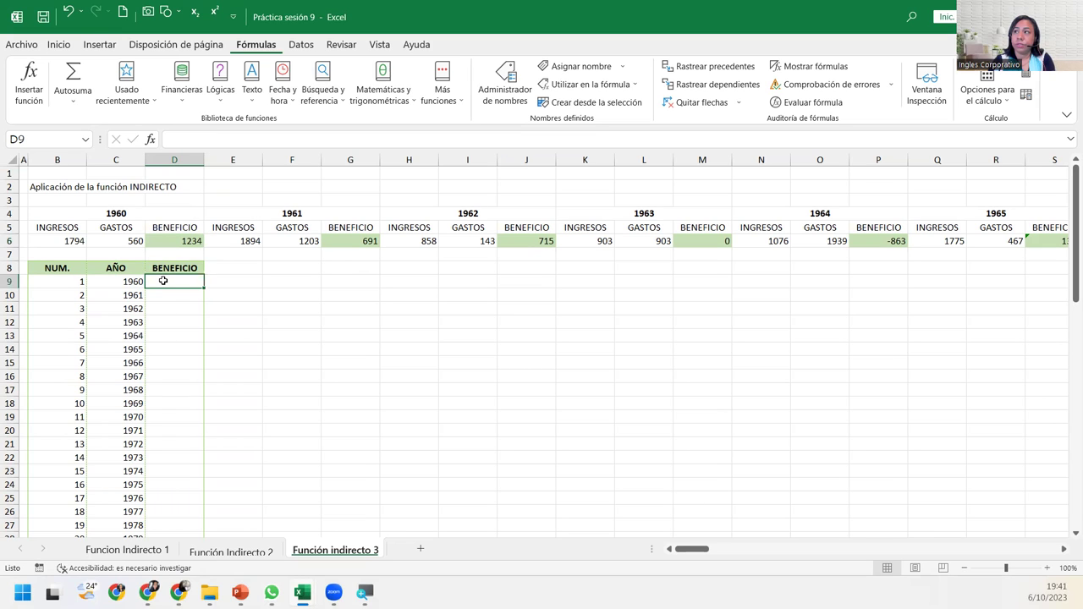
{"action": "left_click", "coordinate": [172, 293]}
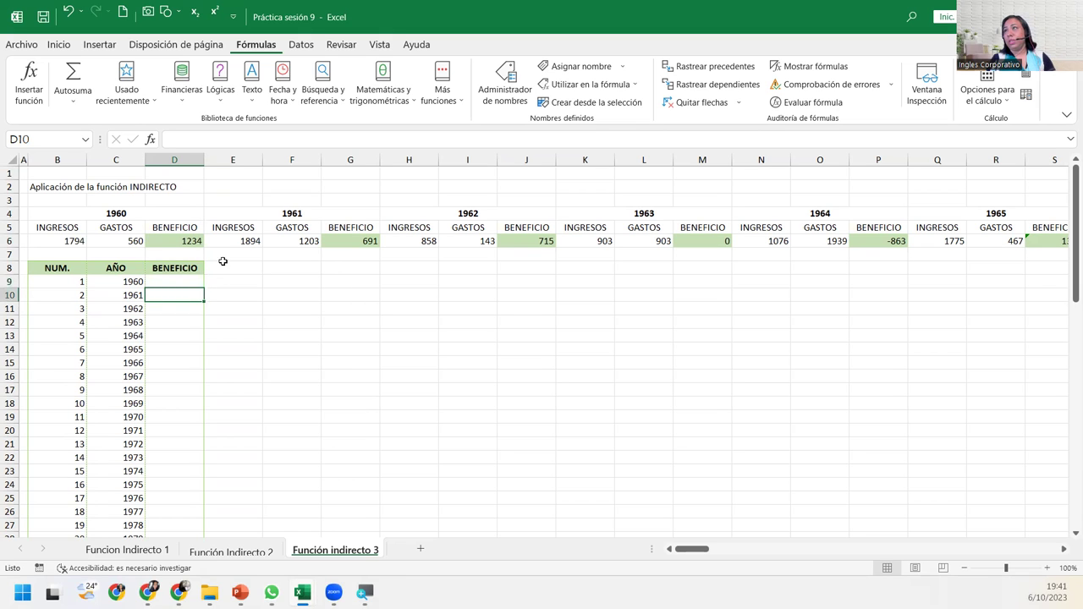
{"action": "left_click", "coordinate": [176, 266]}
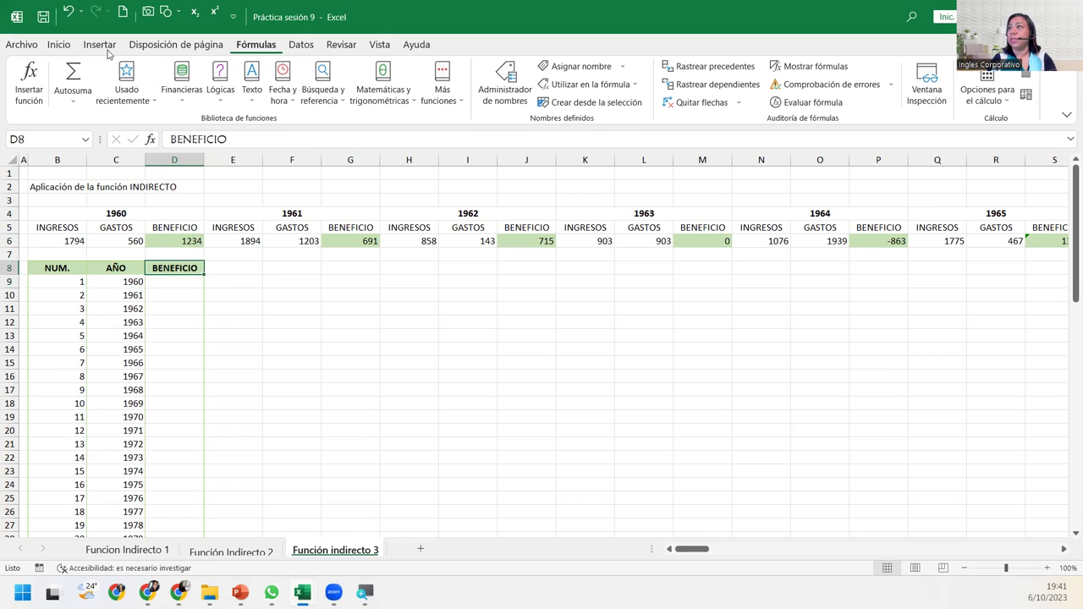
Draw a line arrow from the D9 area up to the 1960 BENEFICIO value 1234 in D6
{"action": "left_click", "coordinate": [100, 45]}
{"action": "left_click", "coordinate": [182, 85]}
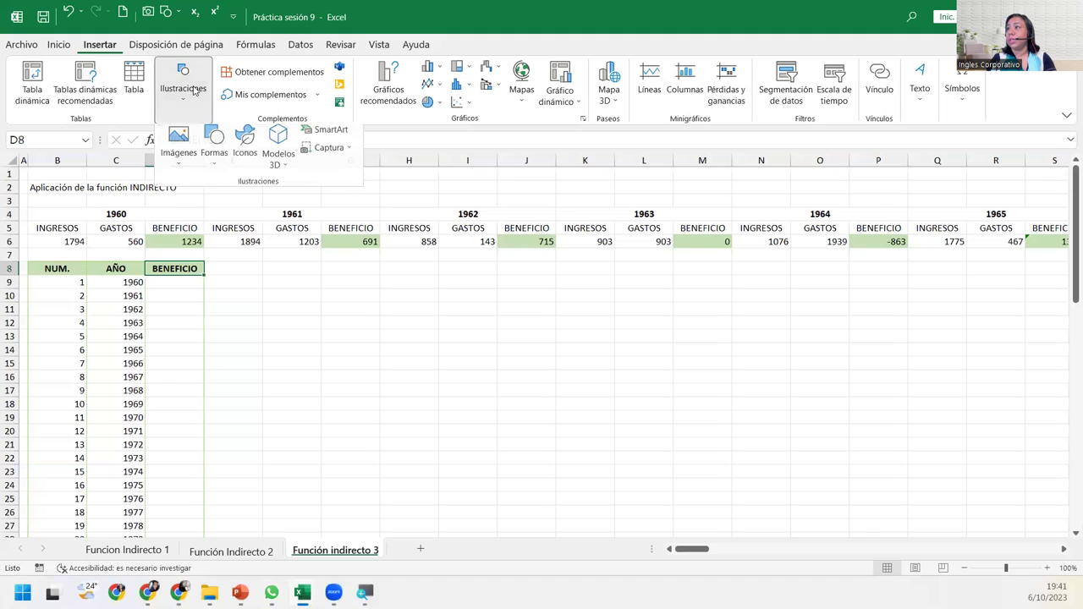
{"action": "left_click", "coordinate": [215, 152]}
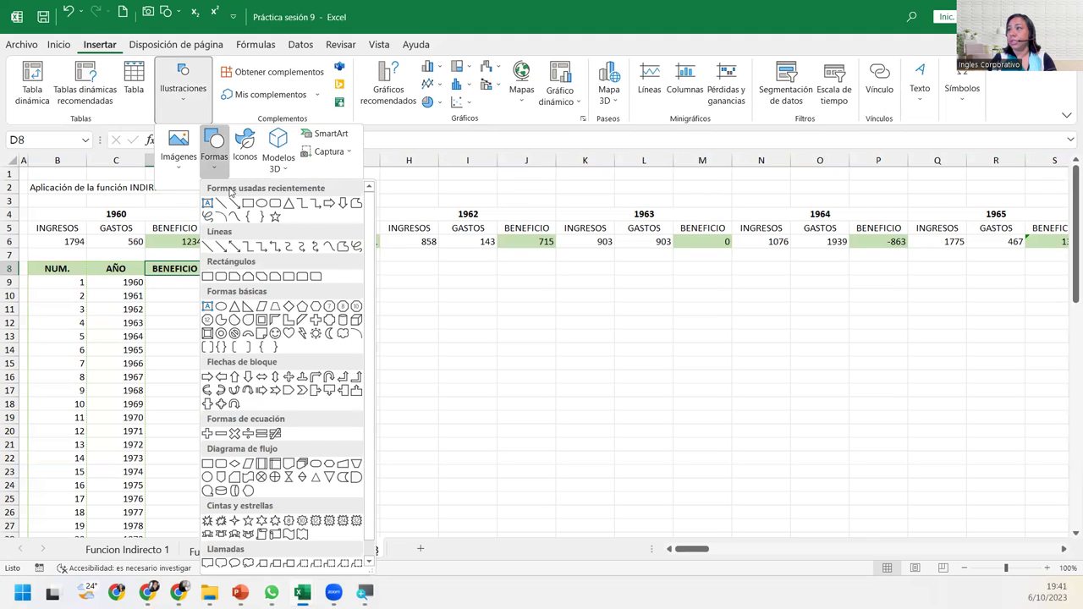
{"action": "left_click", "coordinate": [267, 247]}
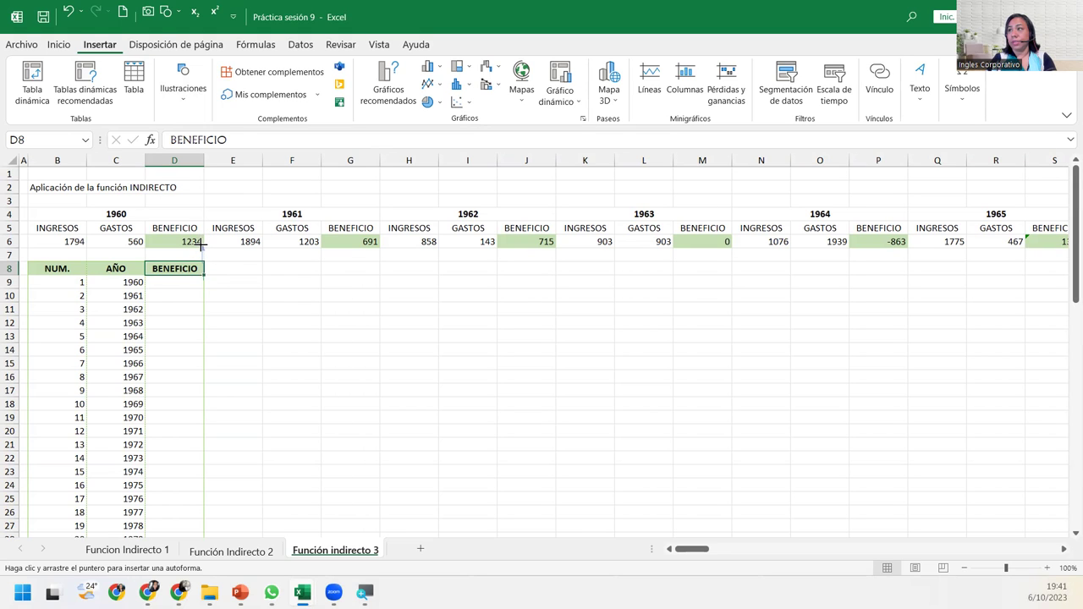
{"action": "left_click_drag", "start_coordinate": [198, 245], "coordinate": [203, 281]}
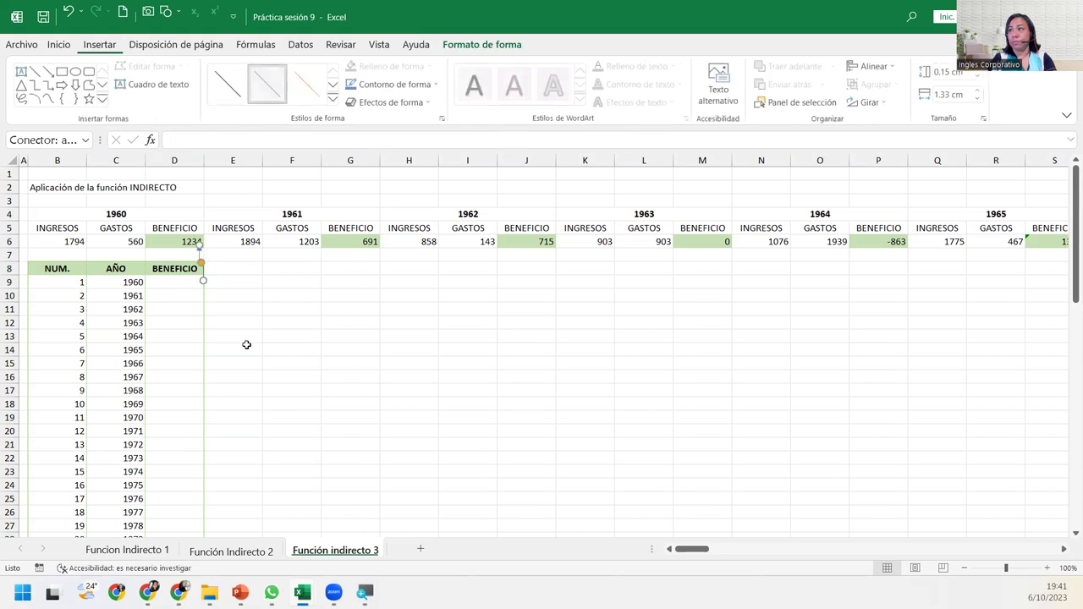
{"action": "left_click", "coordinate": [209, 319]}
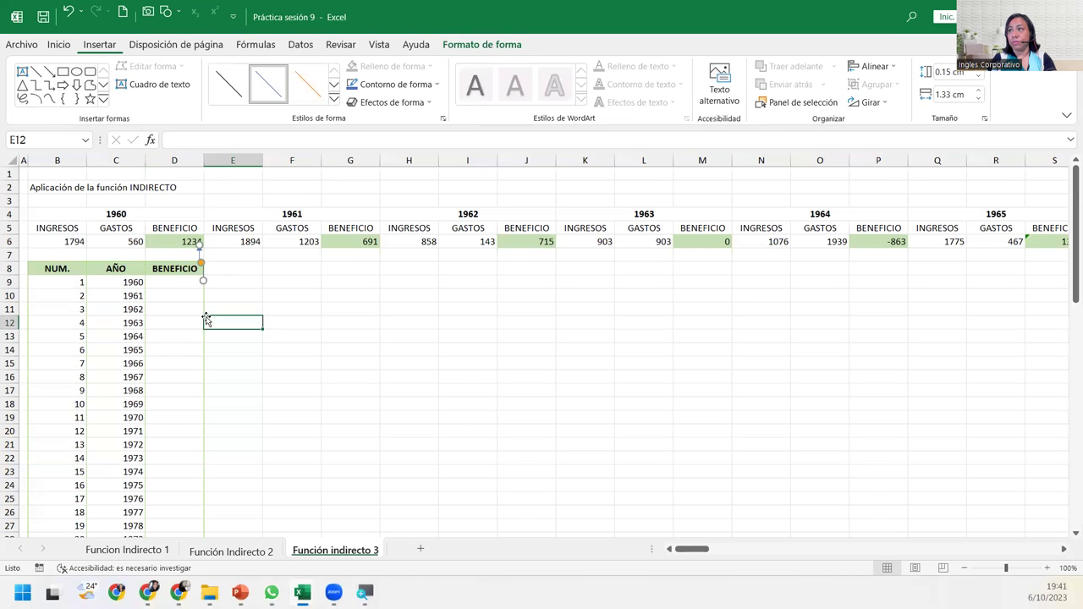
{"action": "left_click", "coordinate": [203, 269]}
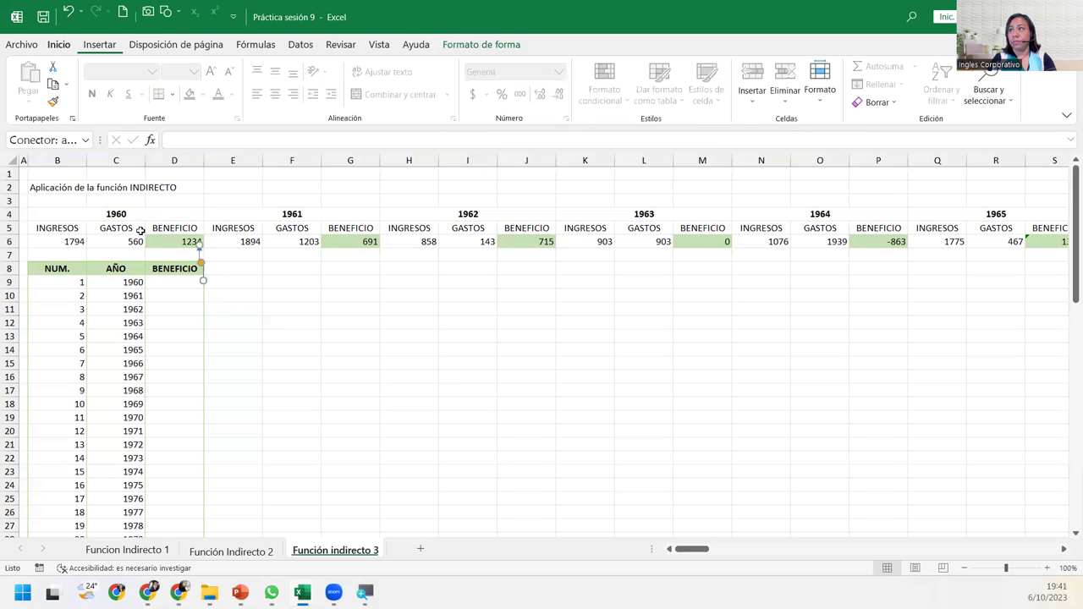
{"action": "left_click", "coordinate": [207, 319]}
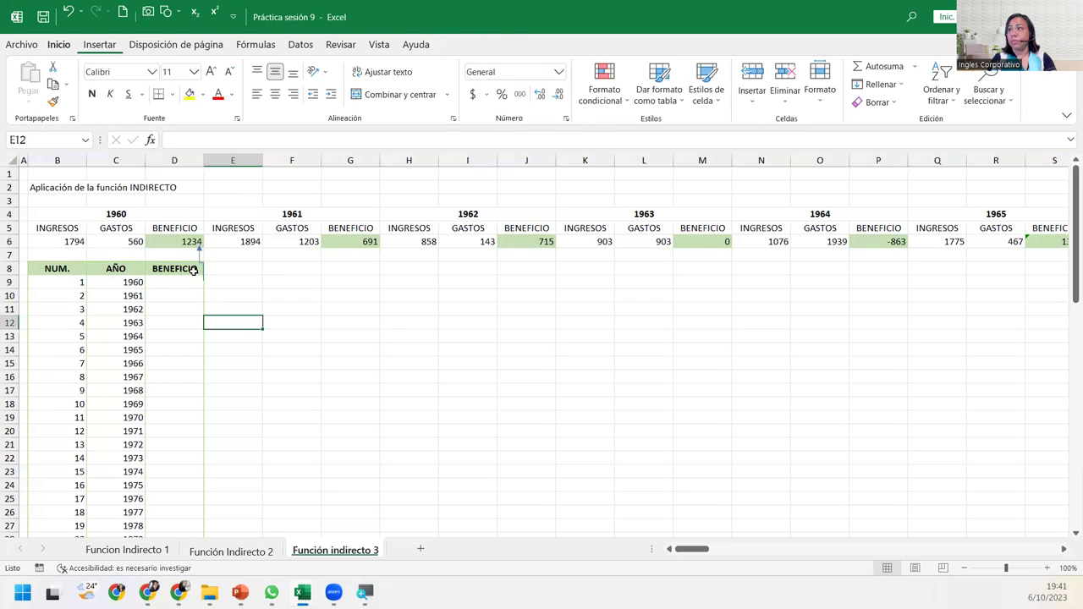
{"action": "left_click", "coordinate": [99, 45]}
{"action": "left_click", "coordinate": [182, 85]}
{"action": "left_click", "coordinate": [215, 165]}
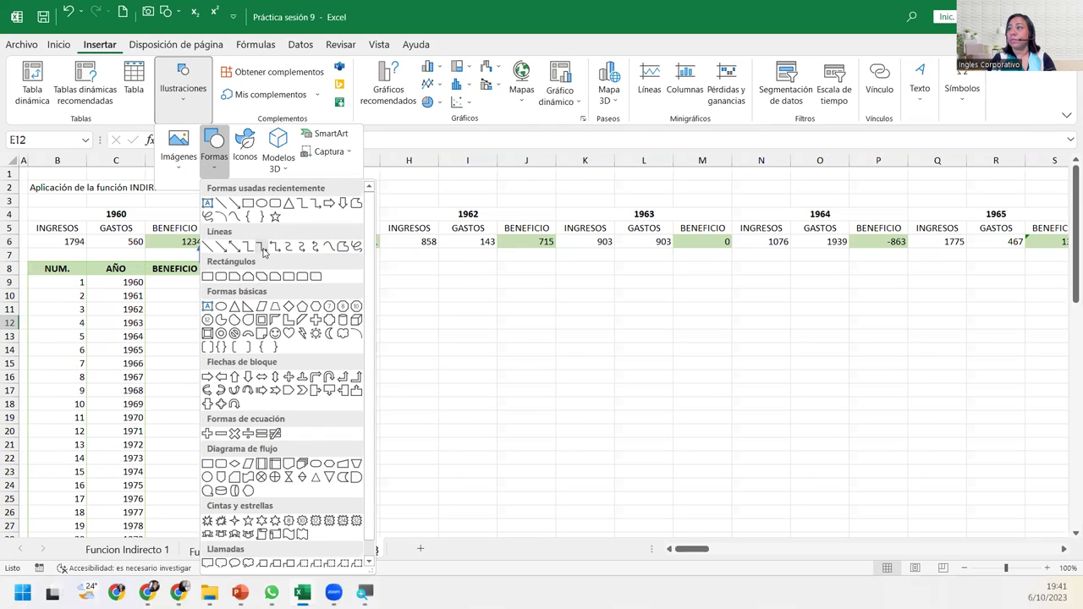
Draw an elbow arrow from D10 to the 1961 profit 691 in G6, adjusting its bend
{"action": "left_click", "coordinate": [235, 247]}
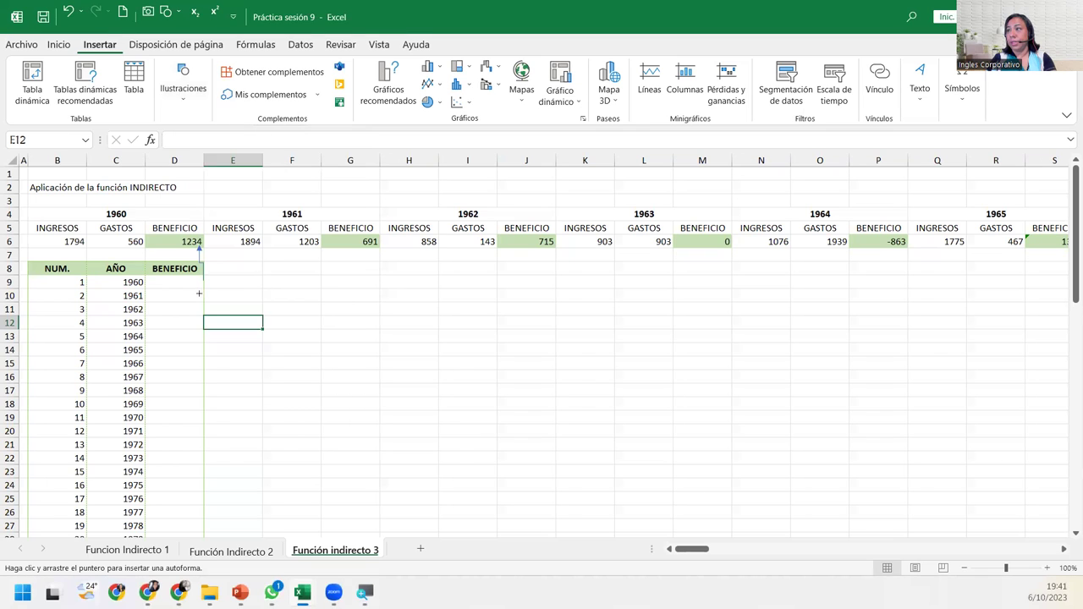
{"action": "mouse_move", "coordinate": [204, 291]}
{"action": "left_mouse_down"}
{"action": "mouse_move", "coordinate": [325, 290]}
{"action": "mouse_move", "coordinate": [359, 248]}
{"action": "left_mouse_up"}
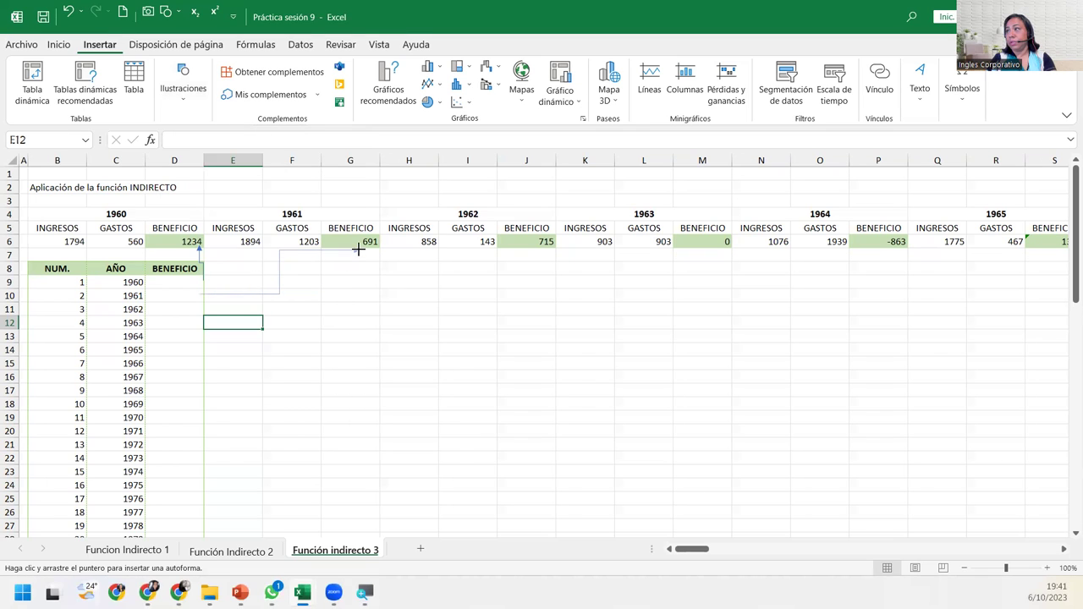
{"action": "left_click_drag", "start_coordinate": [280, 271], "coordinate": [362, 304]}
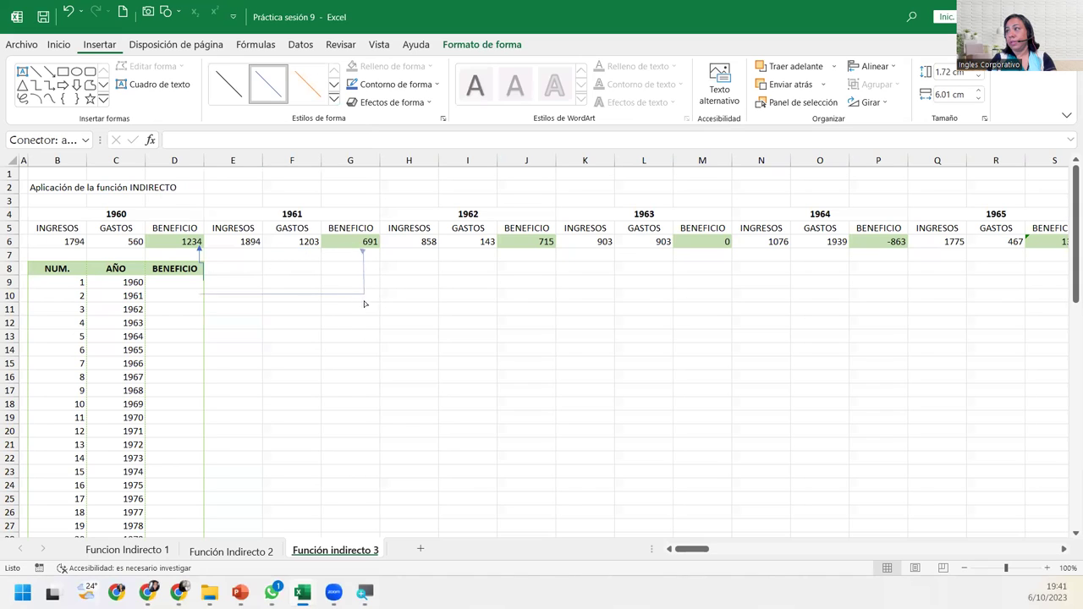
{"action": "left_click_drag", "start_coordinate": [361, 304], "coordinate": [362, 304]}
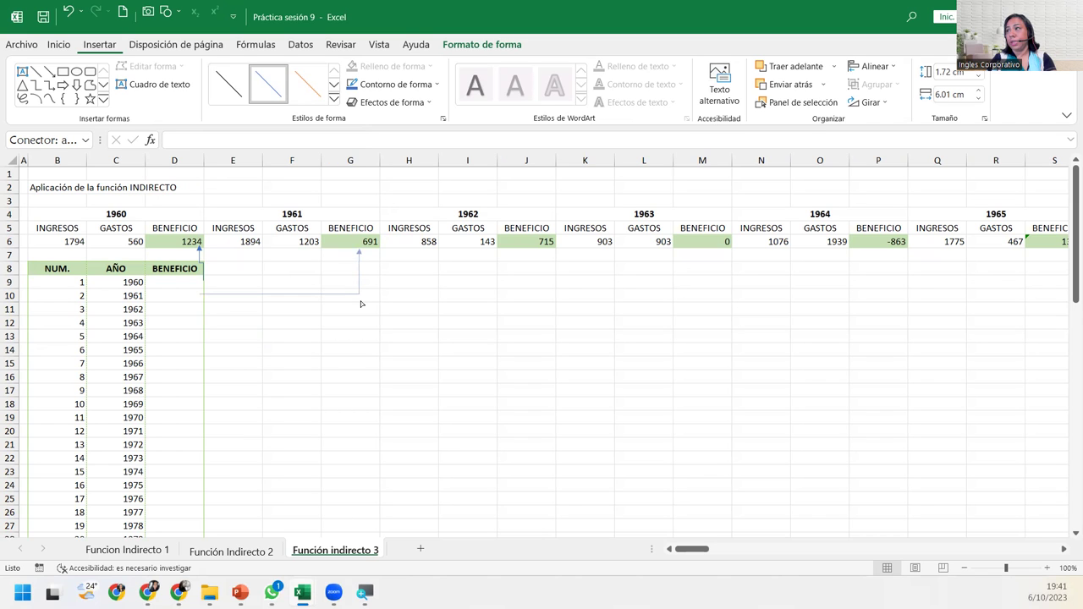
{"action": "left_click", "coordinate": [223, 327]}
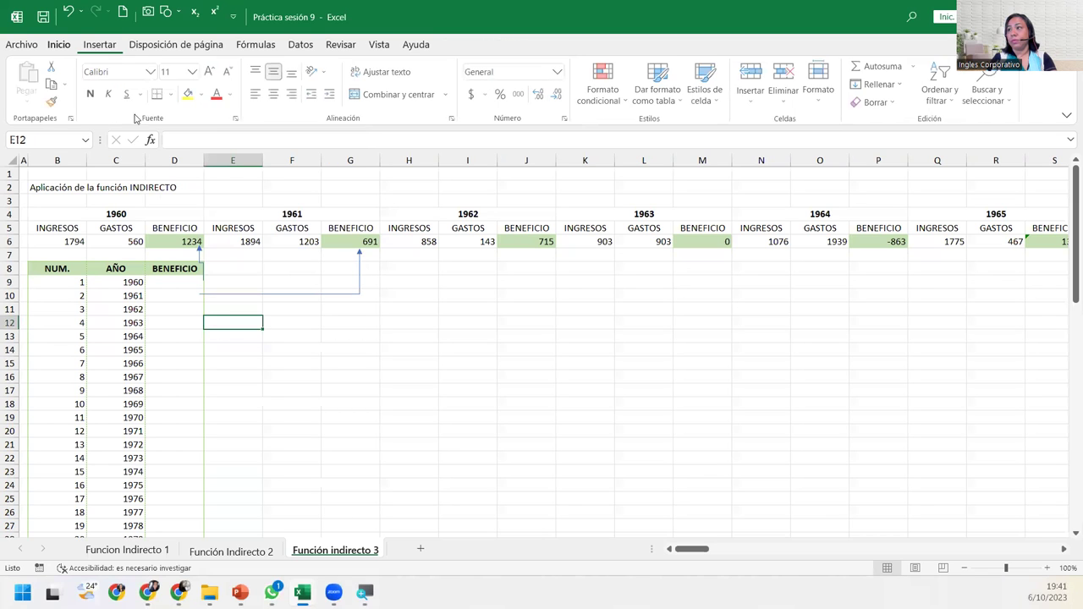
Draw an elbow arrow from D11 along row 11 to the 1962 profit 715 in J6
{"action": "left_click", "coordinate": [110, 44]}
{"action": "left_click", "coordinate": [183, 85]}
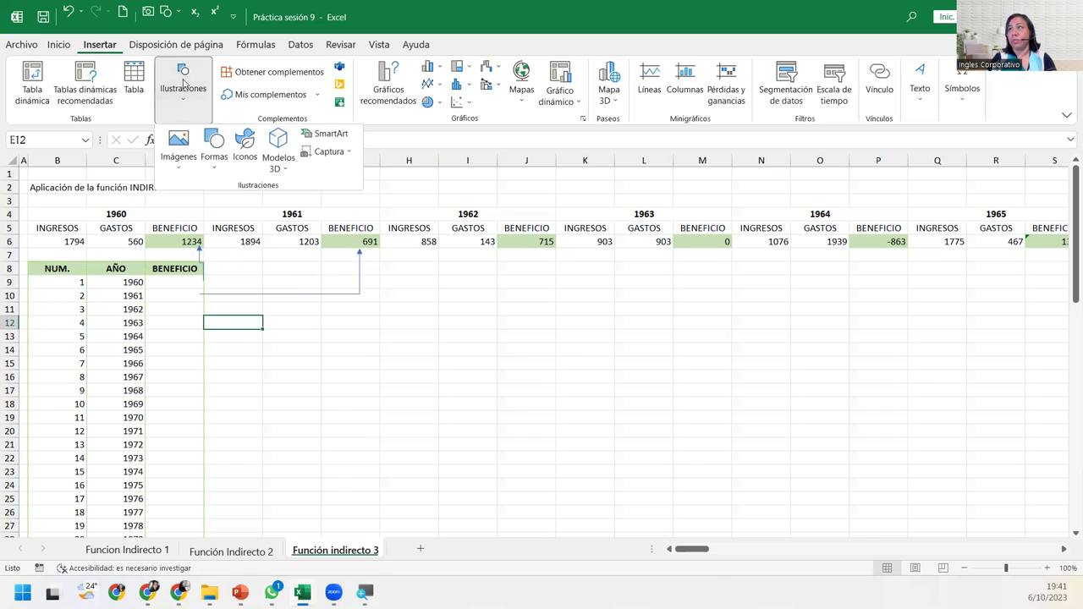
{"action": "left_click", "coordinate": [214, 144]}
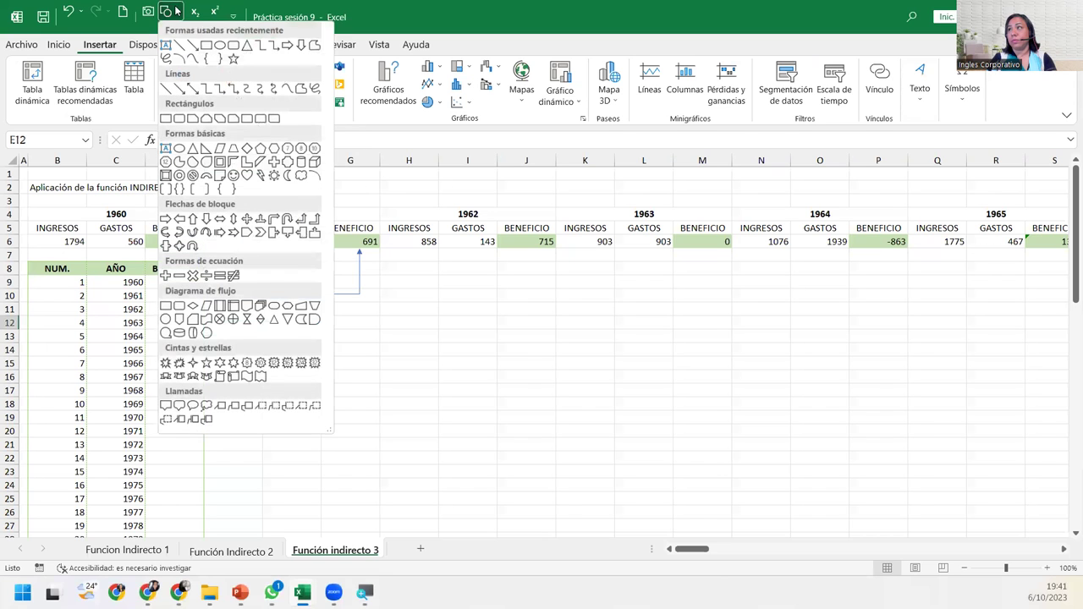
{"action": "left_click", "coordinate": [220, 89]}
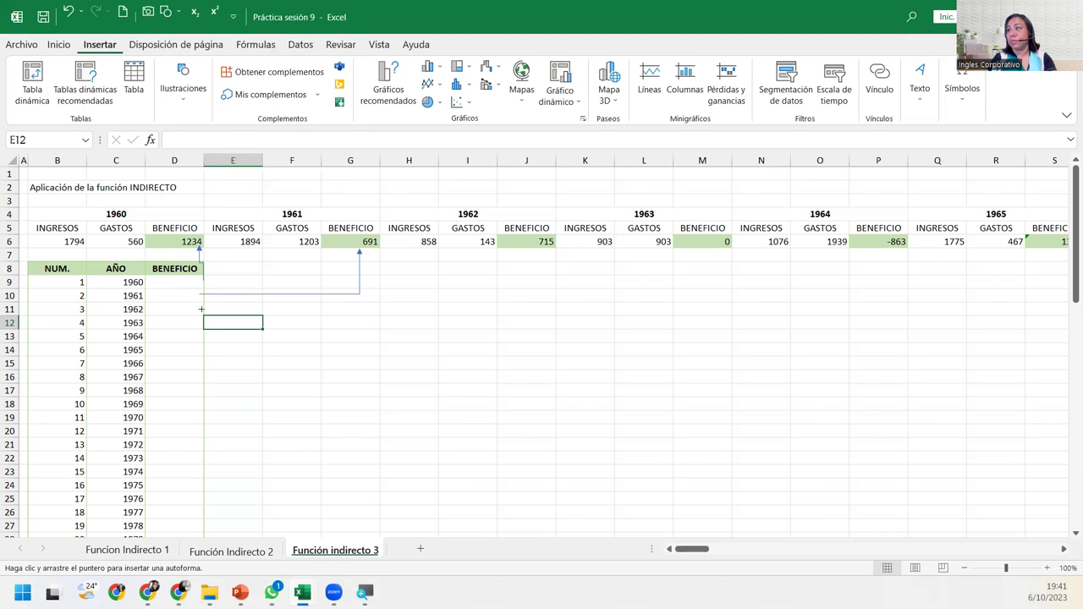
{"action": "left_click_drag", "start_coordinate": [202, 309], "coordinate": [534, 250]}
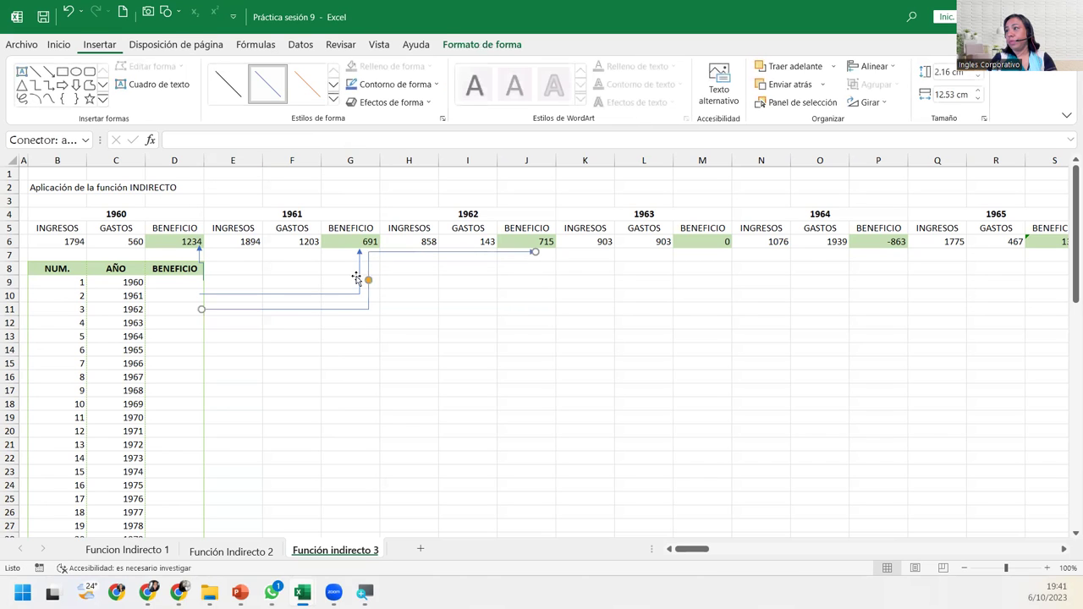
{"action": "left_click_drag", "start_coordinate": [367, 281], "coordinate": [535, 308]}
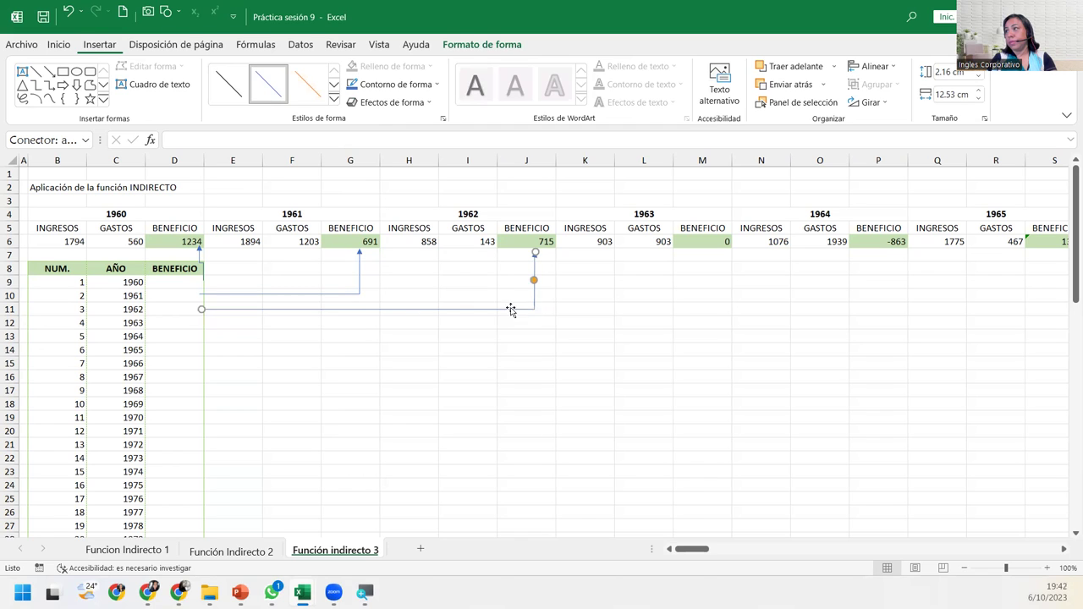
{"action": "left_click", "coordinate": [173, 307]}
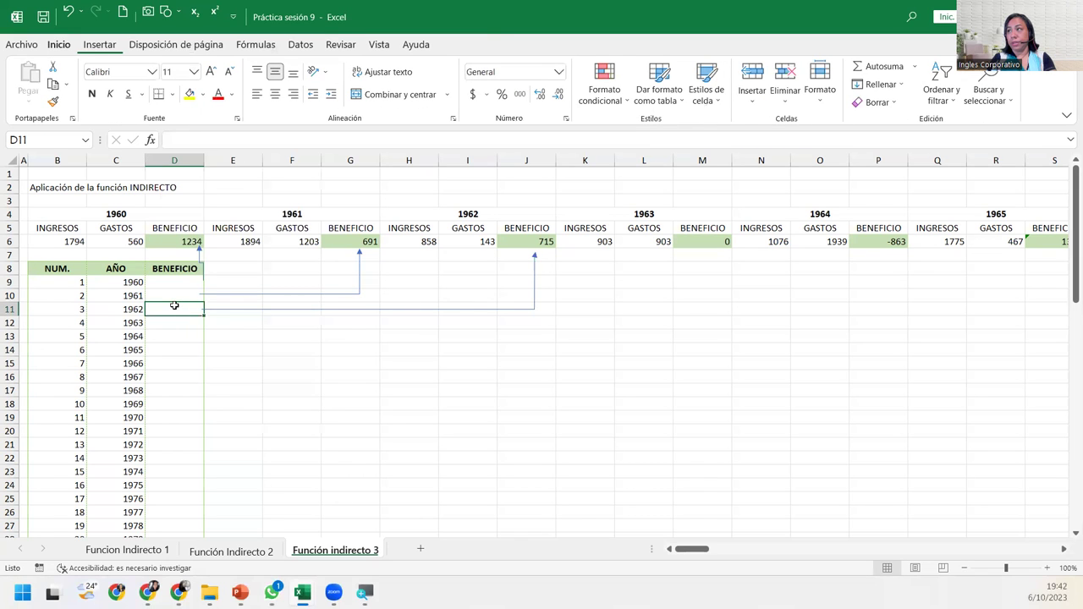
Draw an elbow arrow from D12 to the 1963 profit 0 in M6, then return to D9
{"action": "left_click", "coordinate": [167, 12]}
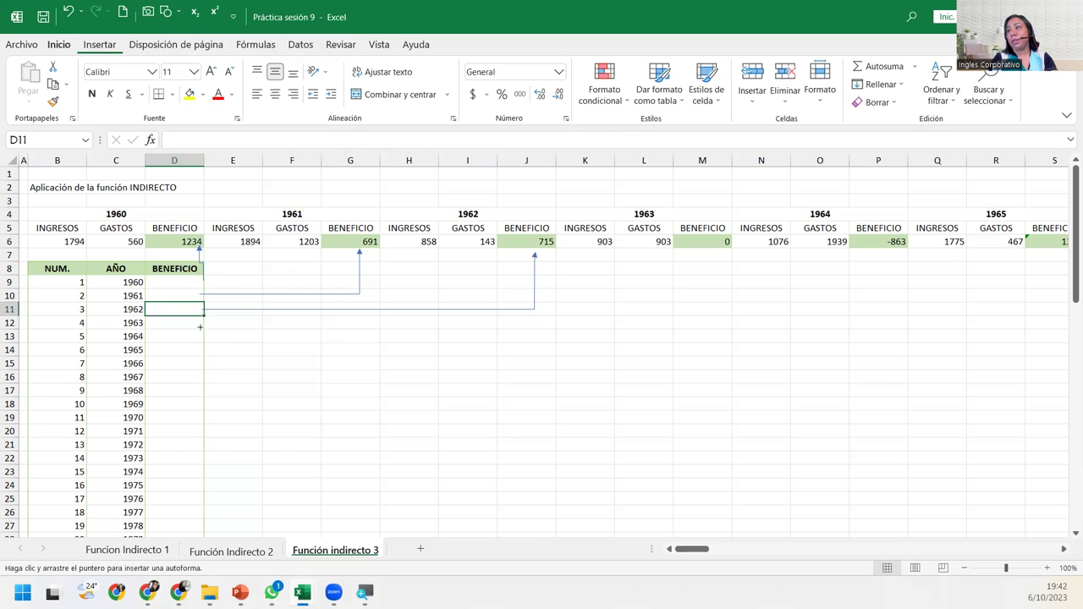
{"action": "left_click_drag", "start_coordinate": [200, 327], "coordinate": [717, 294]}
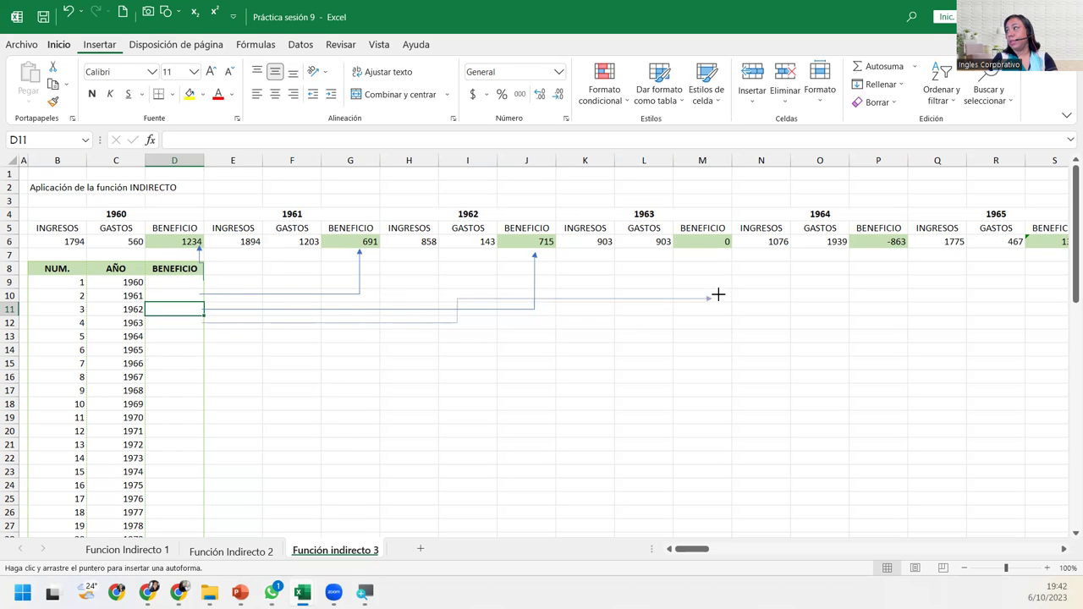
{"action": "left_click_drag", "start_coordinate": [718, 295], "coordinate": [717, 252]}
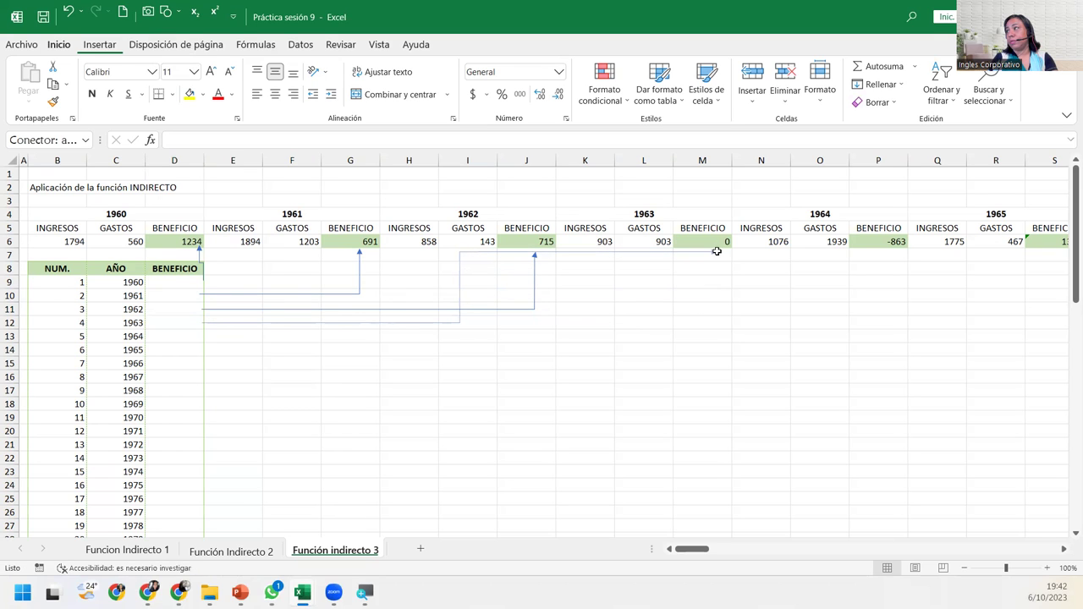
{"action": "left_click_drag", "start_coordinate": [461, 286], "coordinate": [717, 335]}
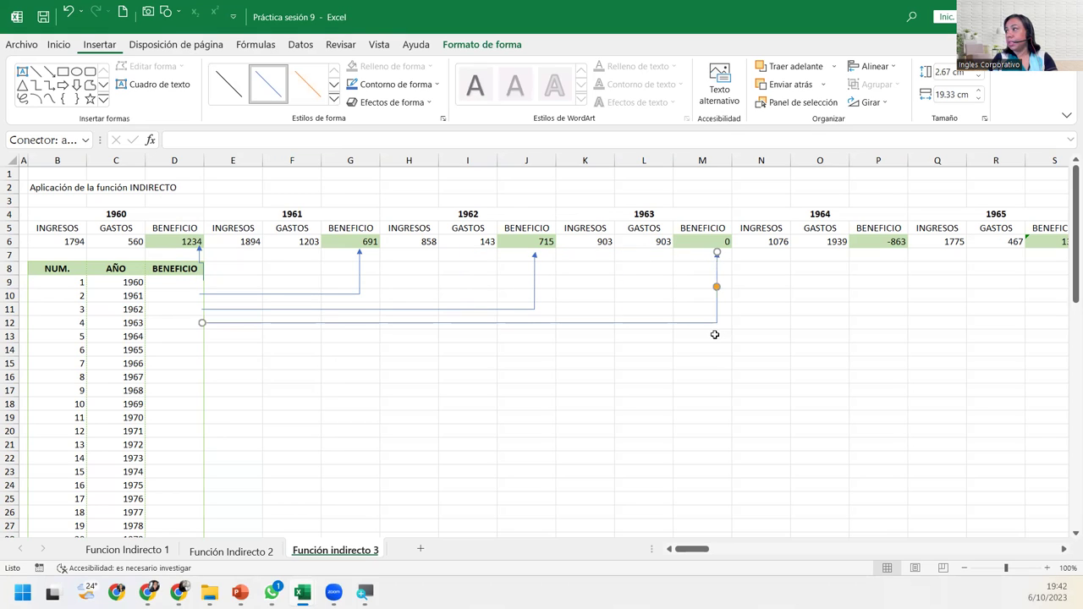
{"action": "left_click", "coordinate": [600, 353]}
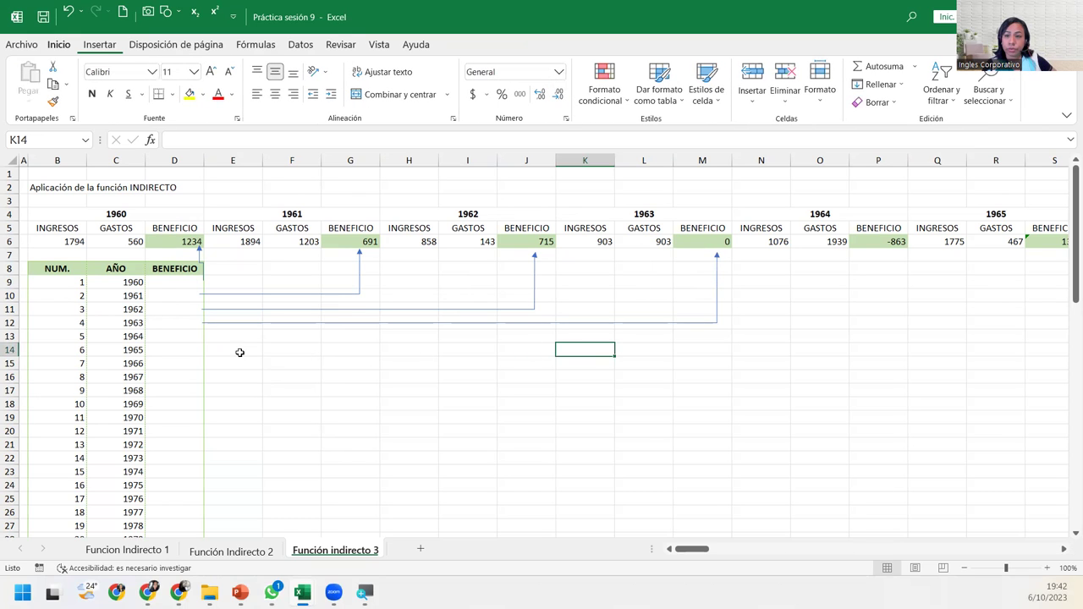
{"action": "left_click", "coordinate": [161, 284]}
{"action": "left_click", "coordinate": [161, 297]}
{"action": "left_click", "coordinate": [161, 310]}
{"action": "left_click", "coordinate": [160, 320]}
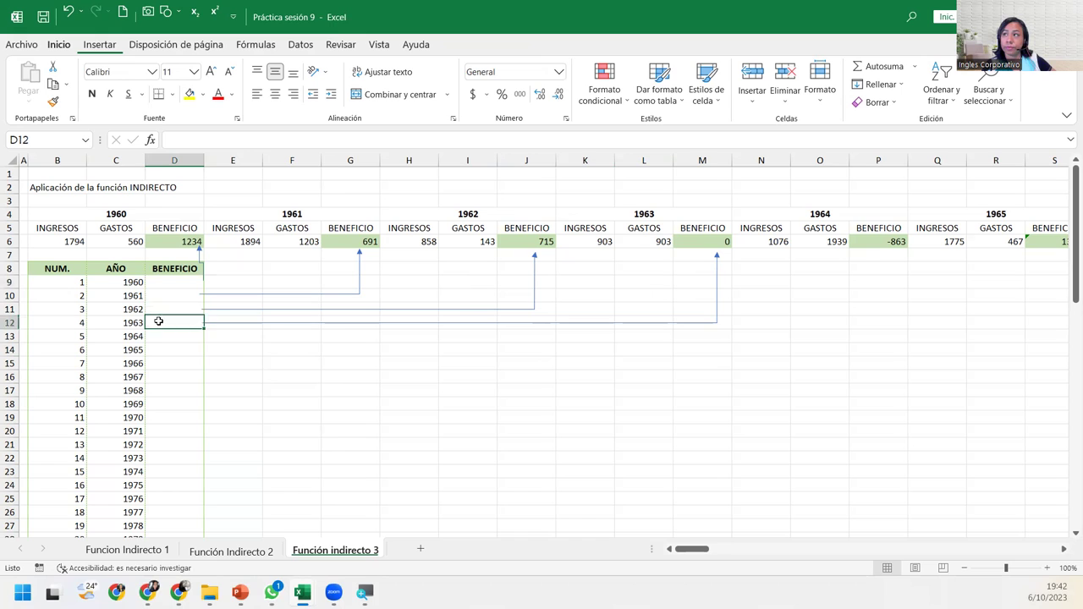
{"action": "left_click", "coordinate": [154, 284]}
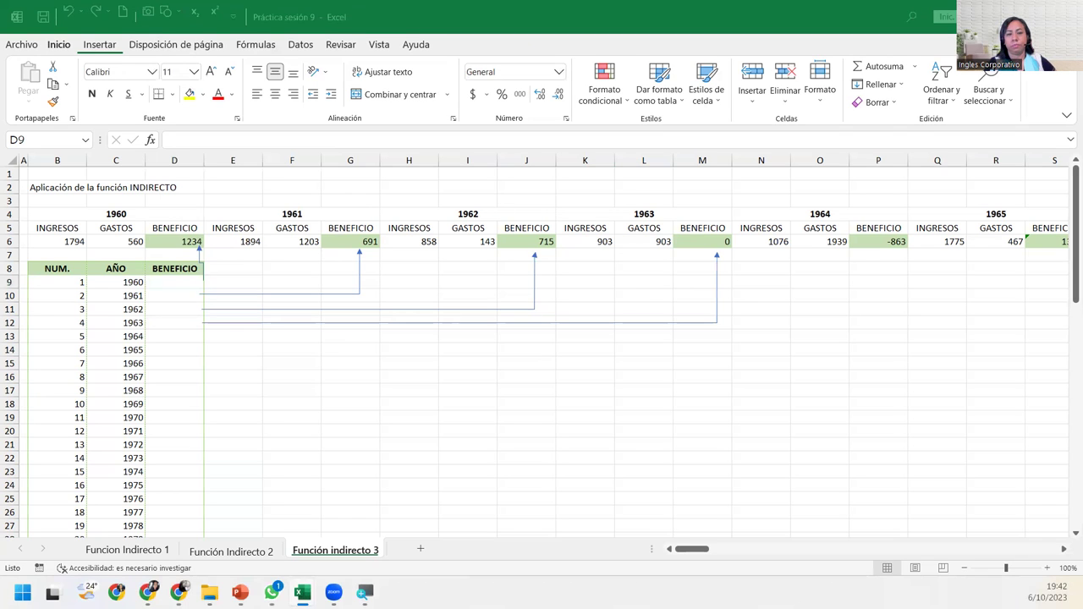
Enter =INDIRECTO("F6C4") in D9 and go back to see its #¡REF! result
{"action": "left_click", "coordinate": [175, 280]}
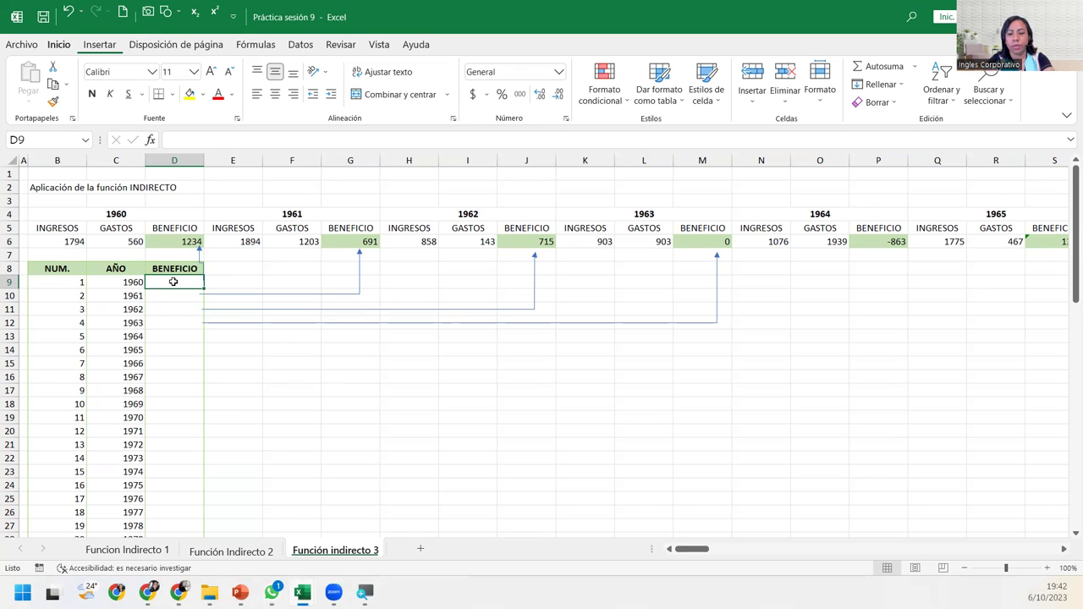
{"action": "type", "text": "="}
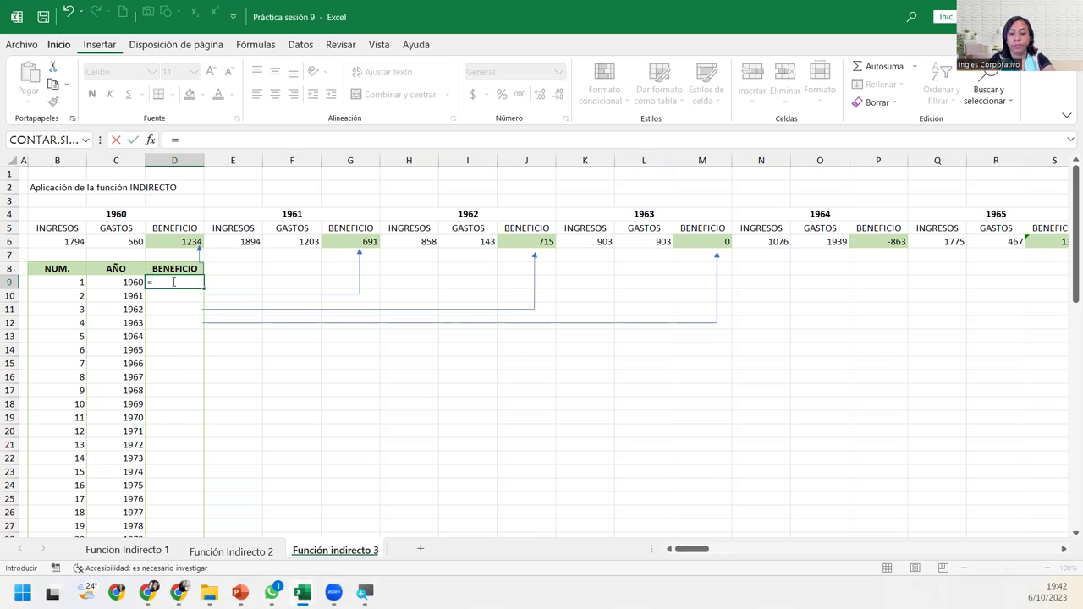
{"action": "type", "text": "indi"}
{"action": "key", "text": "Down"}
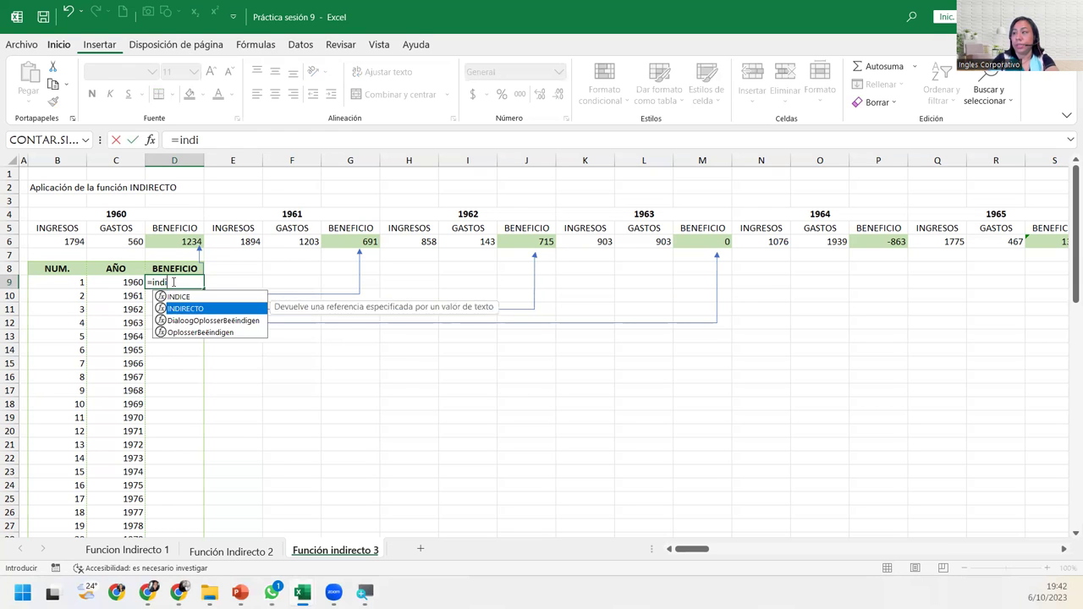
{"action": "key", "text": "Tab"}
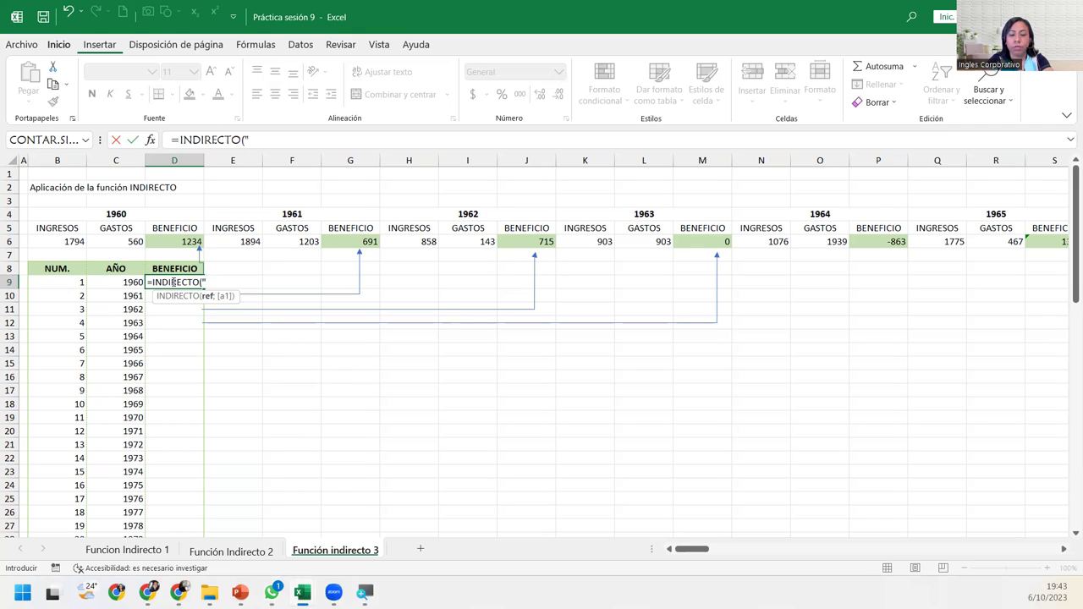
{"action": "type", "text": "F"}
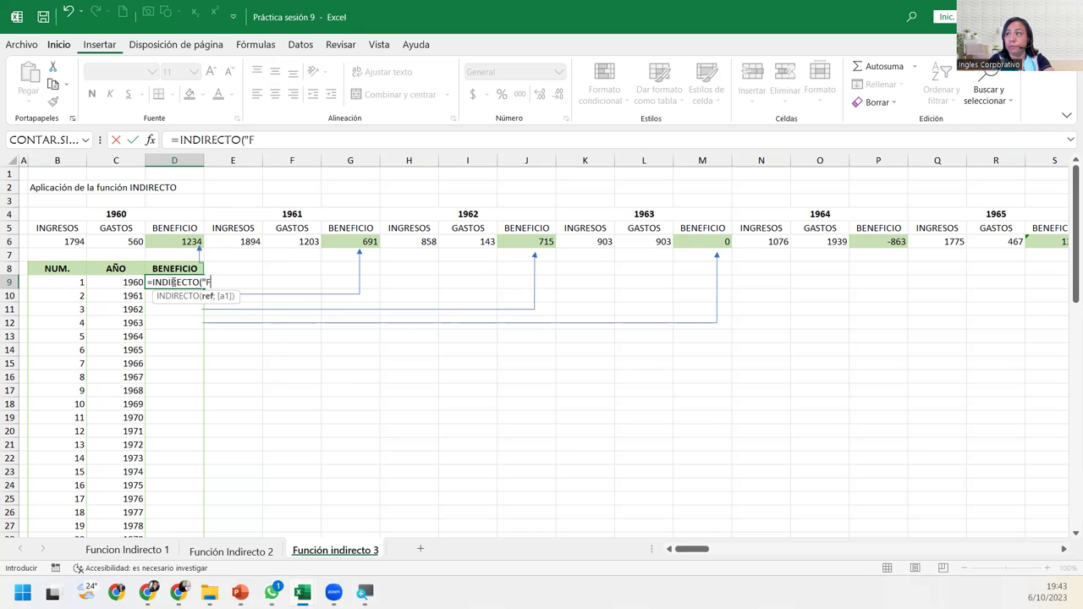
{"action": "type", "text": "6"}
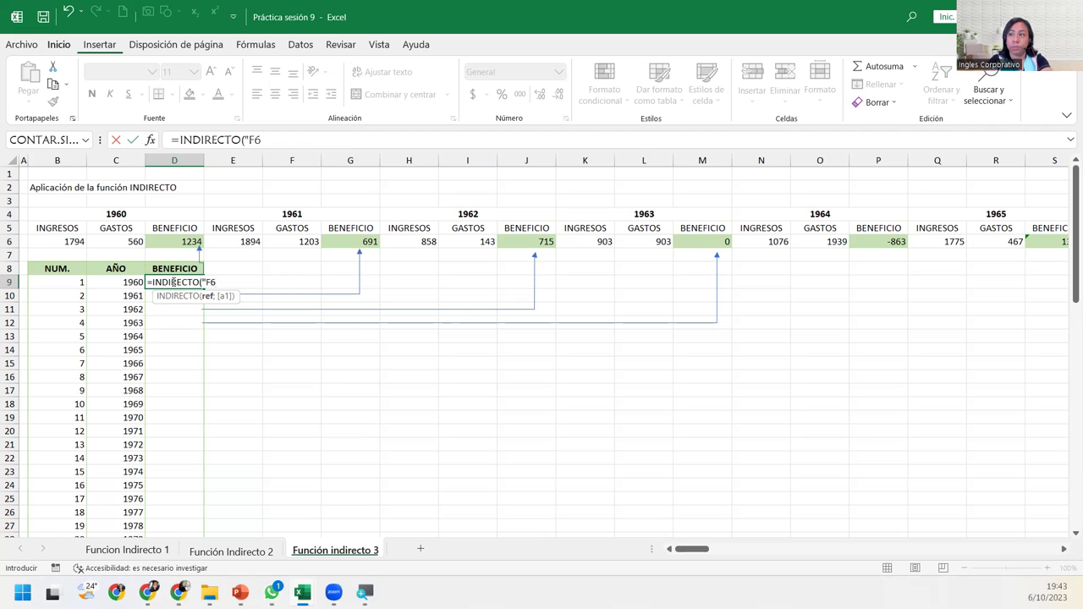
{"action": "type", "text": "C"}
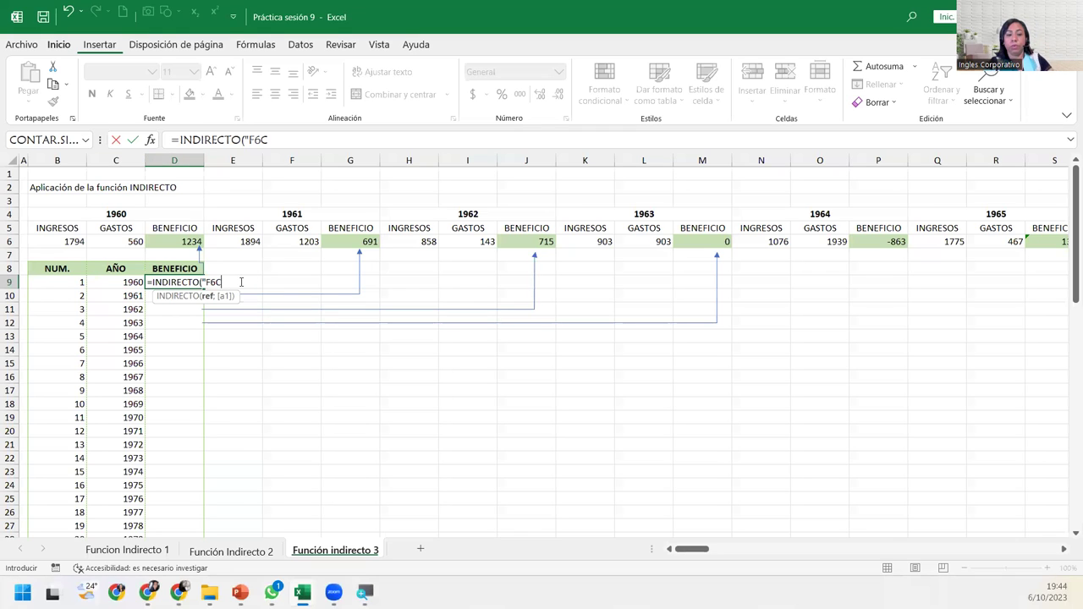
{"action": "type", "text": "4"}
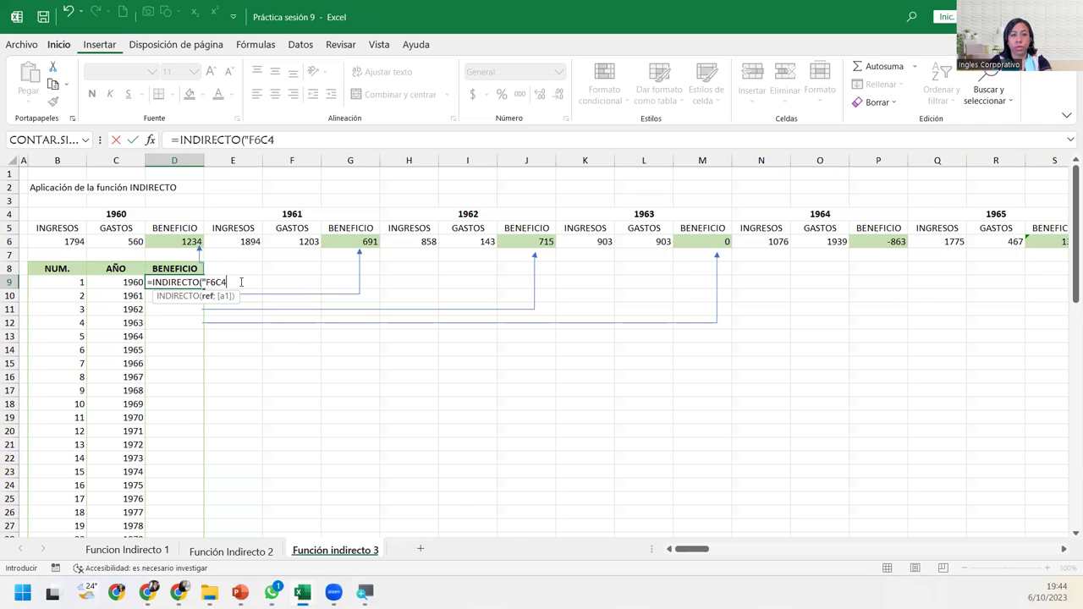
{"action": "type", "text": "\")"}
{"action": "key", "text": "Return"}
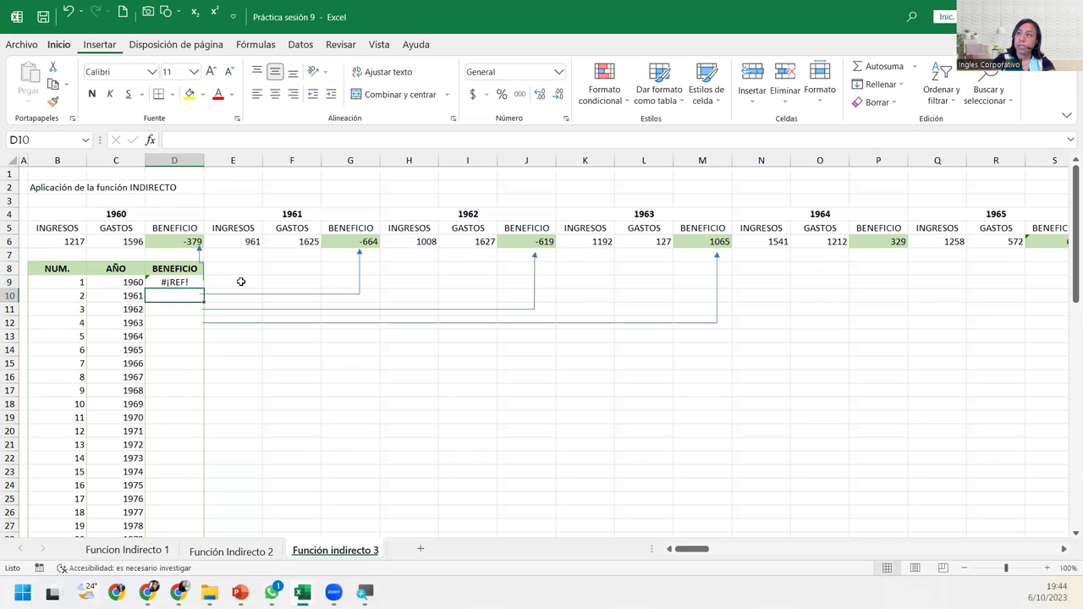
{"action": "key", "text": "Up"}
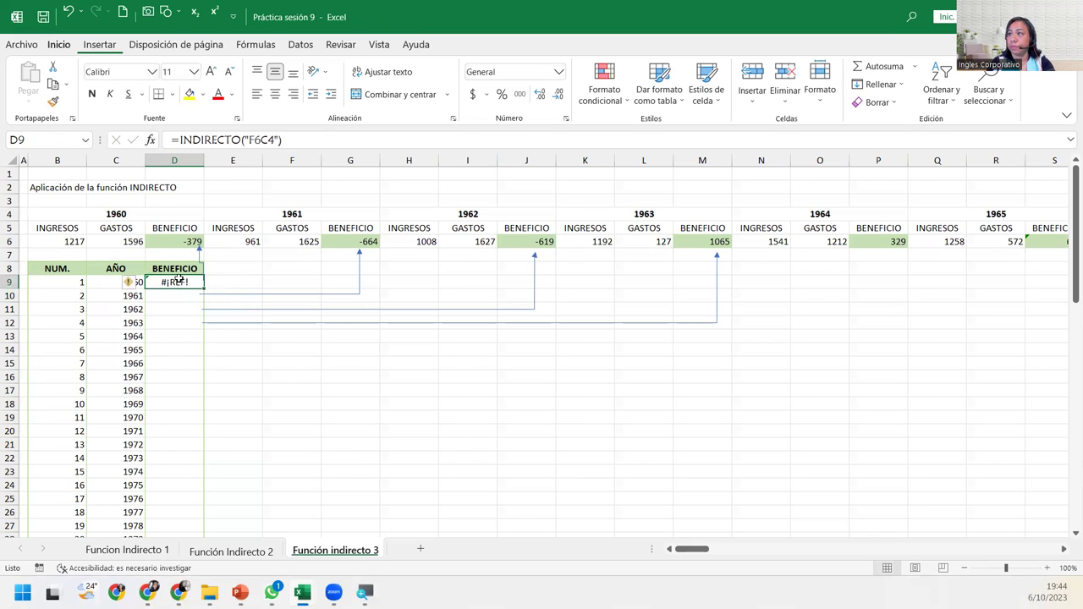
Correct D9's formula to =INDIRECTO("F6C4";0) so it shows 1960's BENEFICIO of 1435
{"action": "double_click", "coordinate": [180, 280]}
{"action": "left_click", "coordinate": [213, 282]}
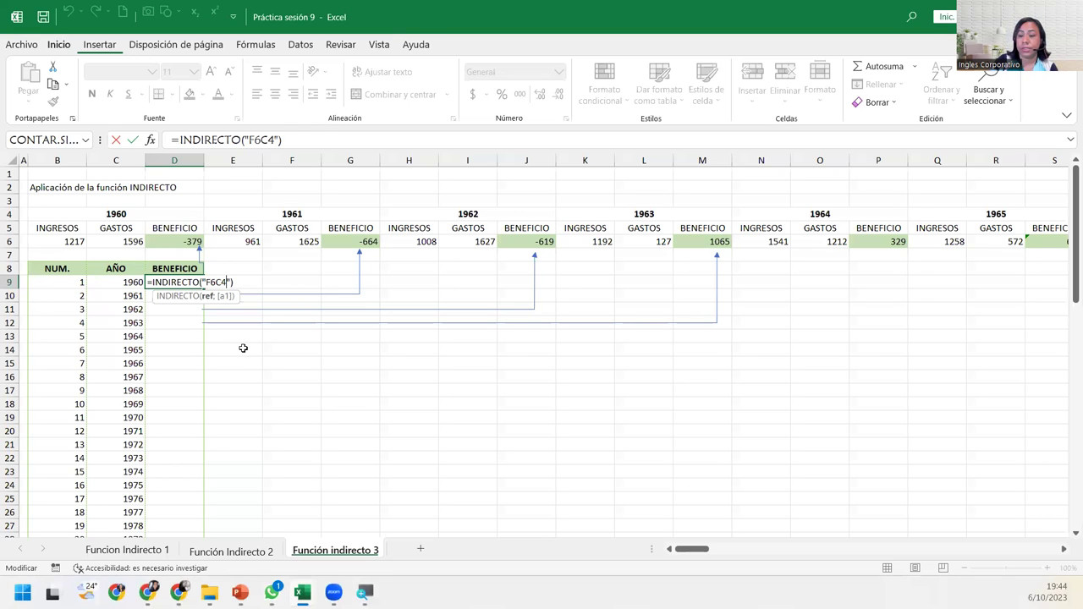
{"action": "key", "text": "BackSpace"}
{"action": "key", "text": "BackSpace"}
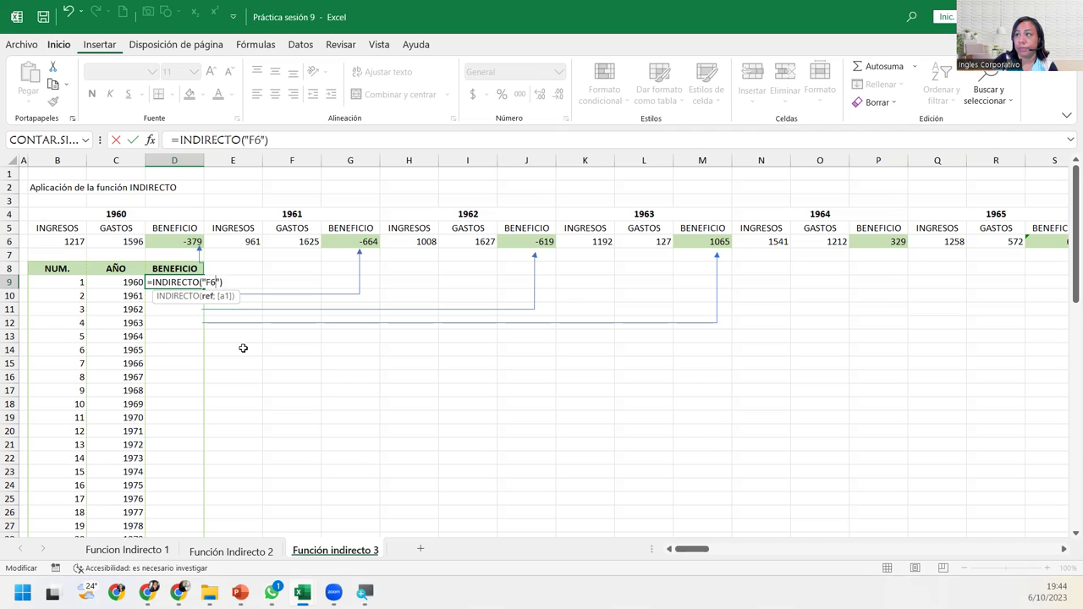
{"action": "type", "text": "c"}
{"action": "key", "text": "BackSpace"}
{"action": "type", "text": "C"}
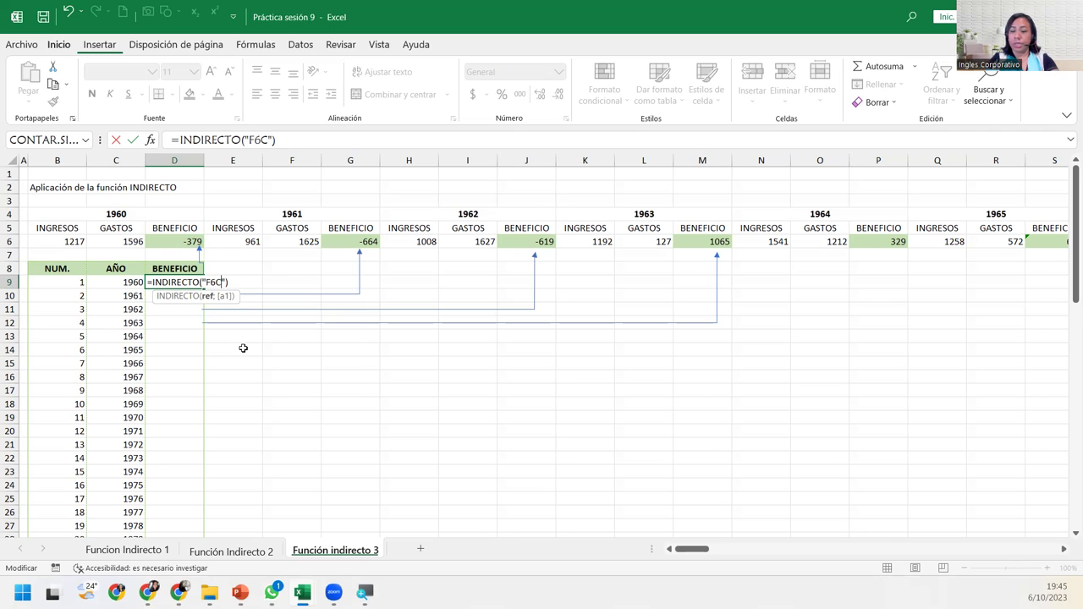
{"action": "type", "text": "4\""}
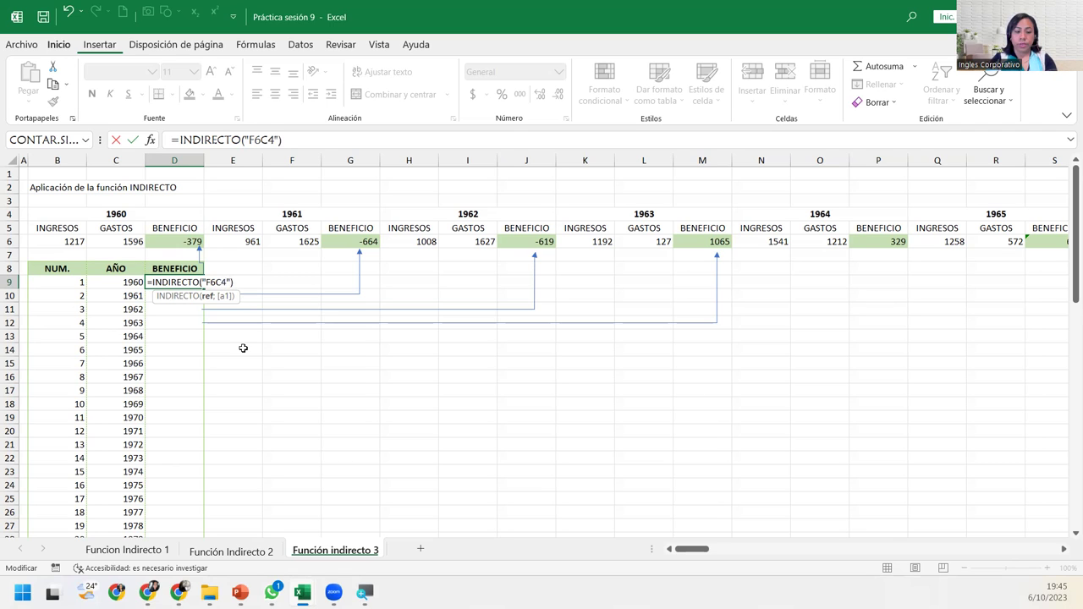
{"action": "type", "text": ";0"}
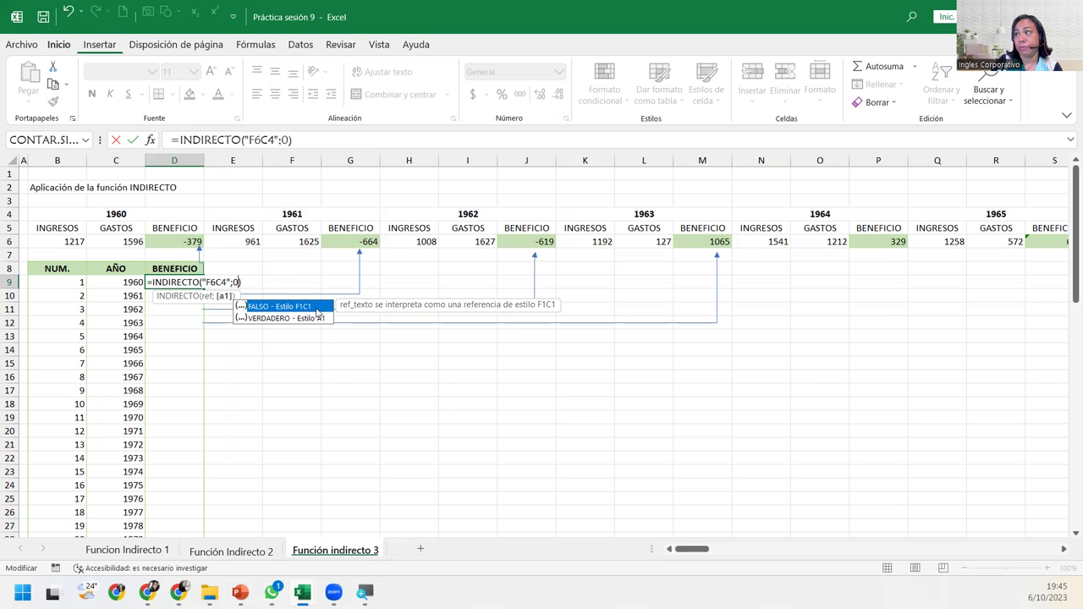
{"action": "left_click", "coordinate": [249, 281]}
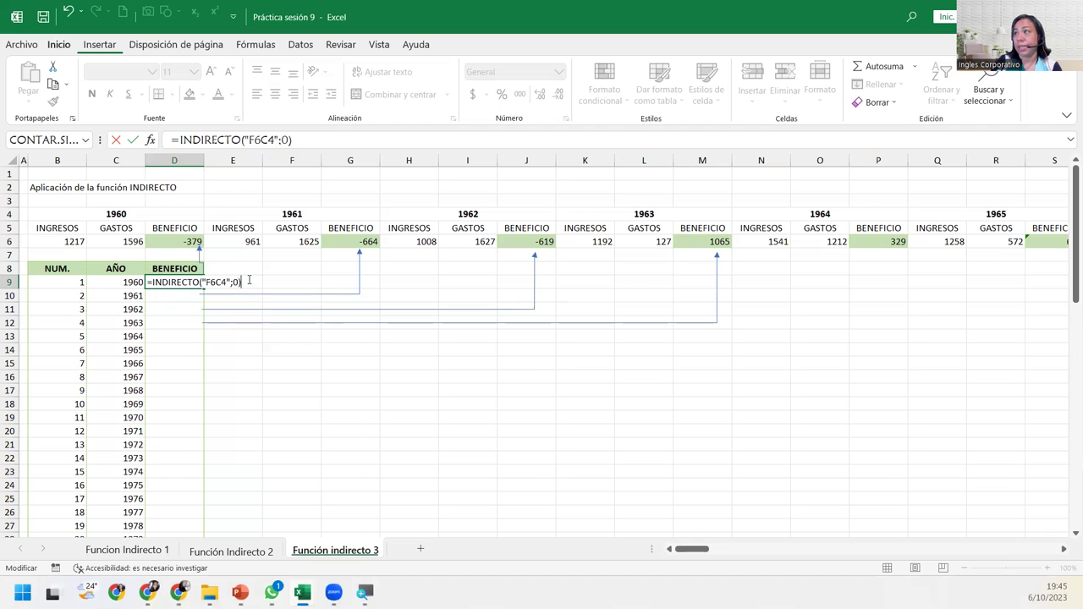
{"action": "key", "text": "Return"}
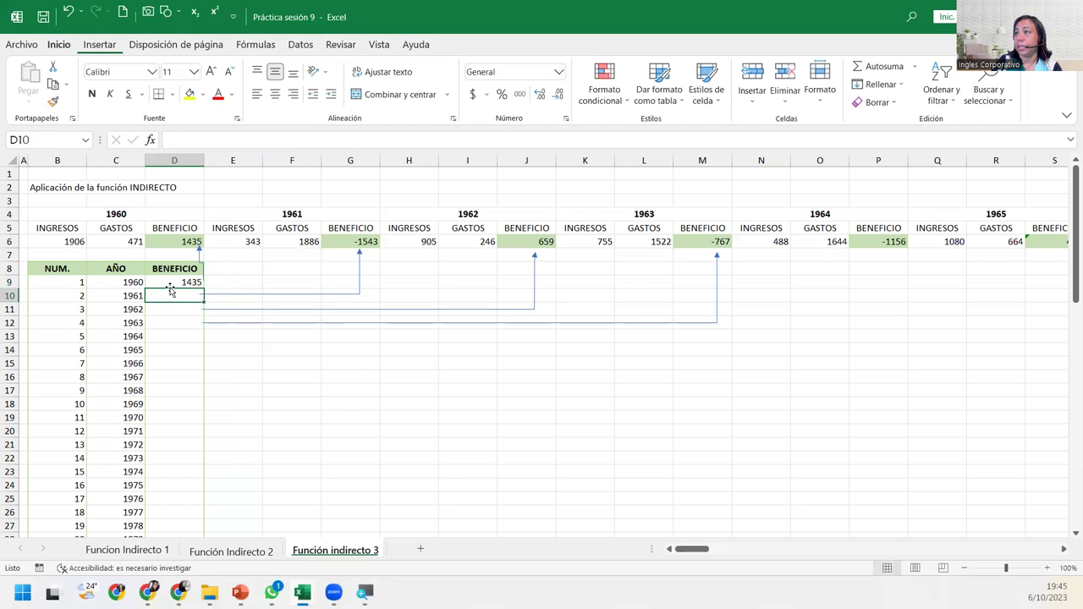
{"action": "left_click", "coordinate": [173, 282]}
{"action": "double_click", "coordinate": [174, 282]}
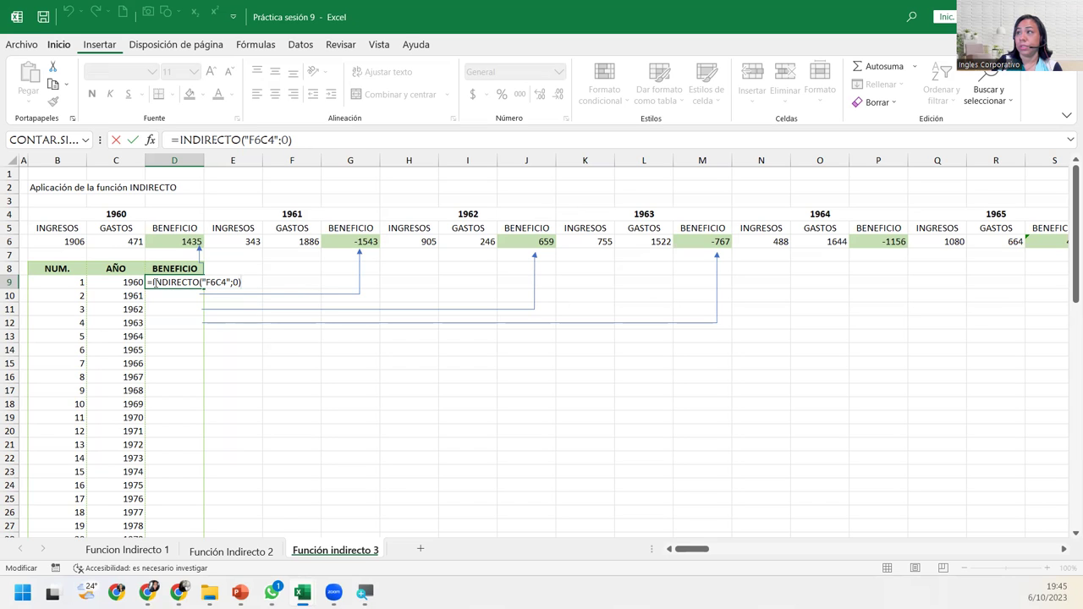
Leave D9 unchanged and zoom the sheet in to 150%
{"action": "key", "text": "Escape"}
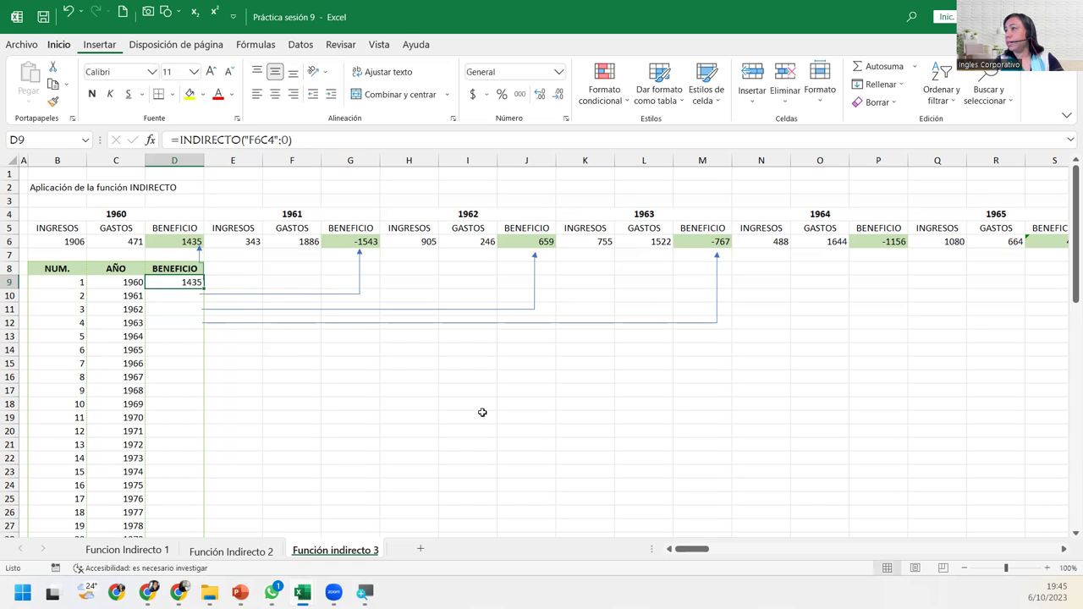
{"action": "left_click", "coordinate": [1048, 568]}
{"action": "left_click", "coordinate": [1048, 567]}
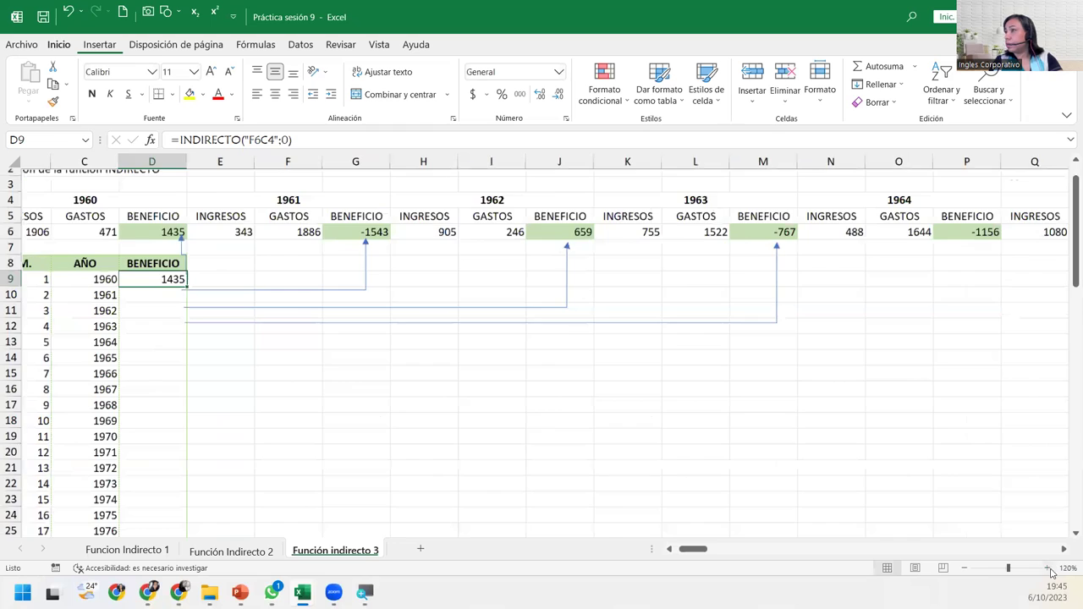
{"action": "left_click", "coordinate": [1048, 568]}
{"action": "left_click", "coordinate": [1048, 568]}
{"action": "left_click_drag", "start_coordinate": [693, 554], "coordinate": [672, 555]}
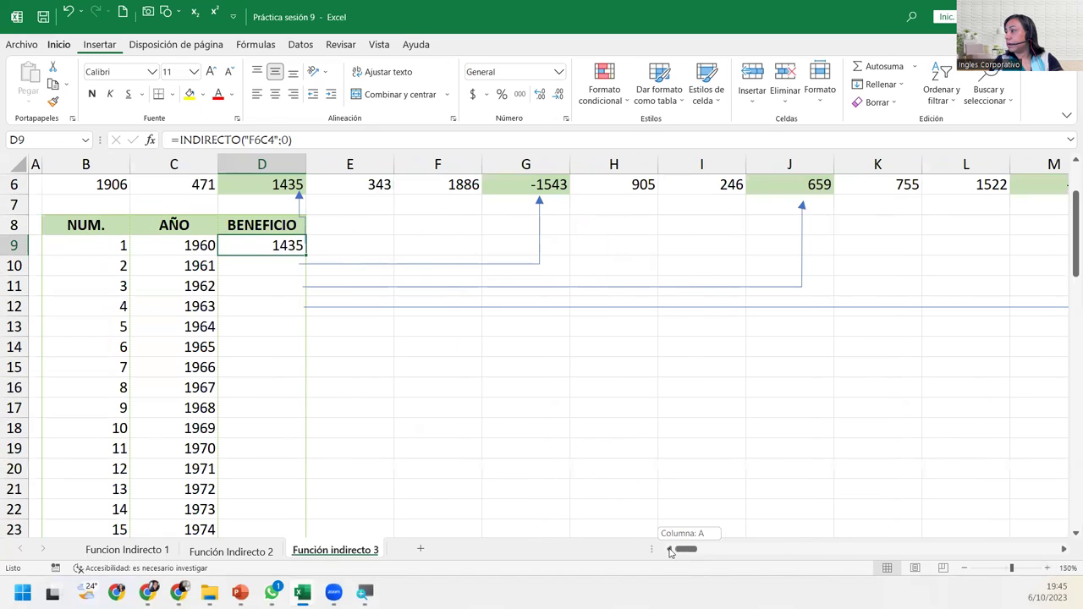
{"action": "scroll", "coordinate": [182, 322], "scroll_direction": "up", "scroll_amount": 2}
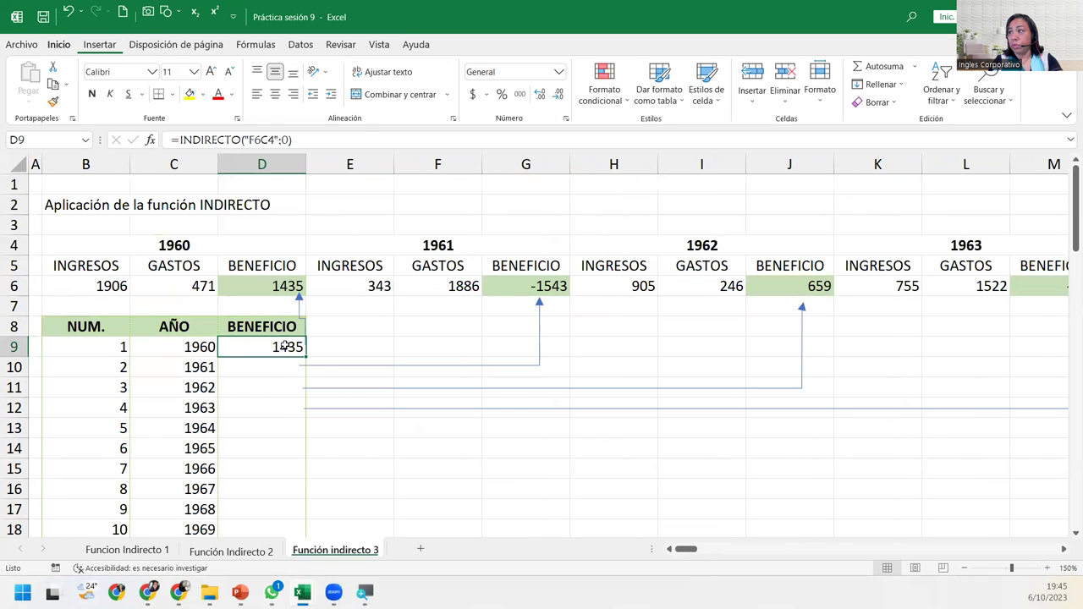
Inspect D9's F6C4 and reference-style arguments, commit it, and start =ind in D10
{"action": "key", "text": "F2"}
{"action": "key", "text": "Left"}
{"action": "left_click", "coordinate": [343, 347]}
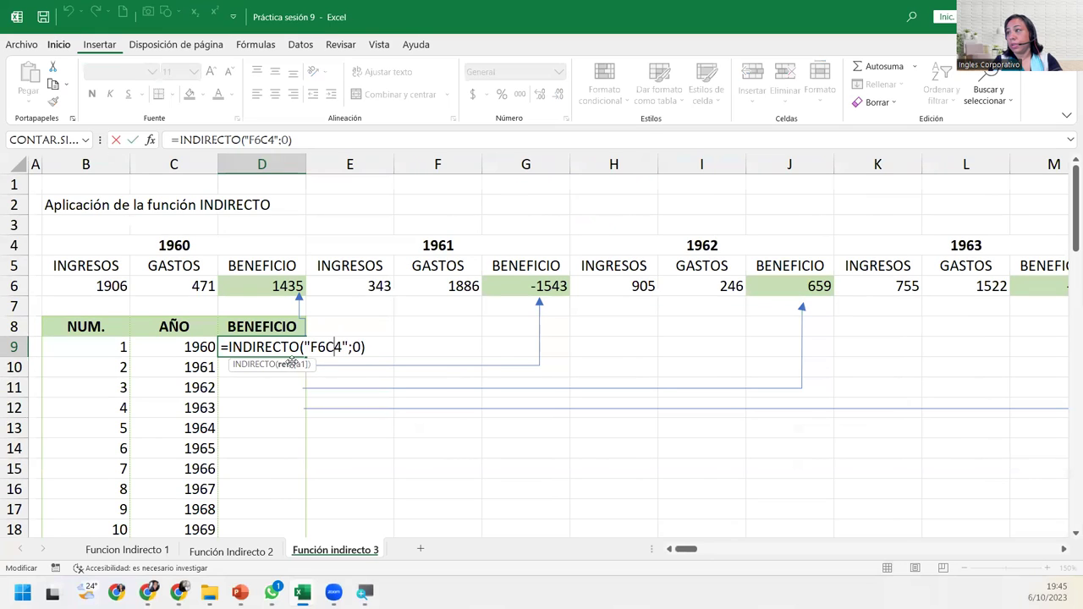
{"action": "left_click", "coordinate": [286, 364]}
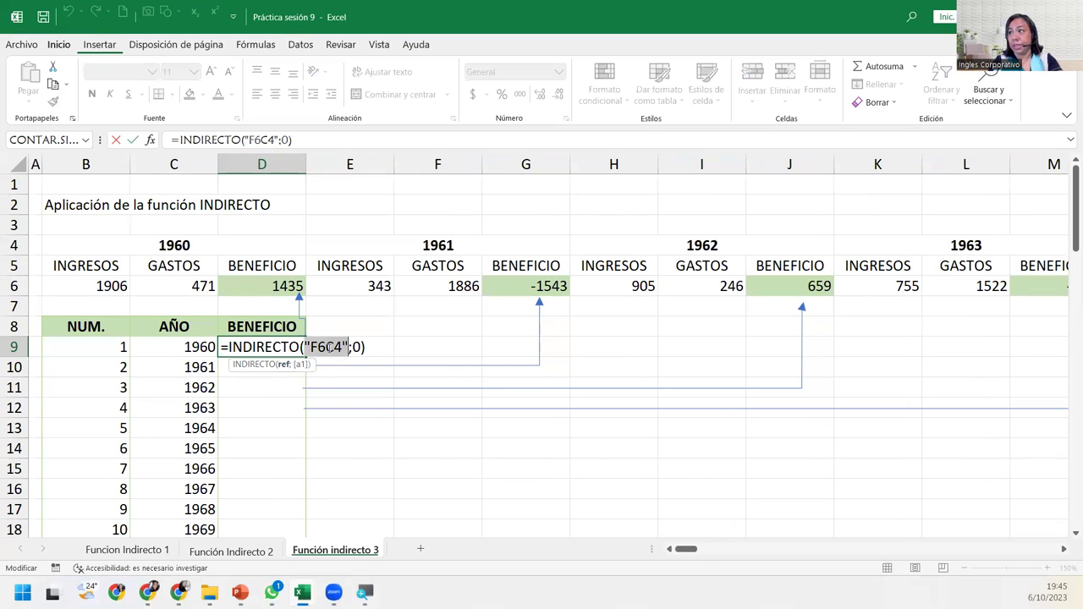
{"action": "left_click", "coordinate": [349, 347]}
{"action": "left_click", "coordinate": [351, 347]}
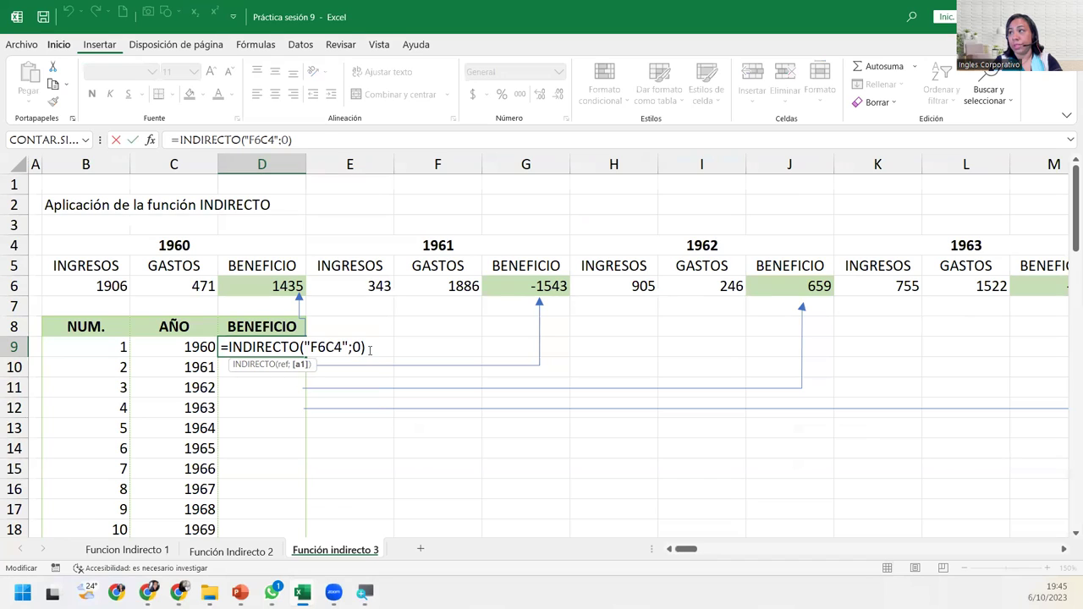
{"action": "left_click", "coordinate": [369, 349]}
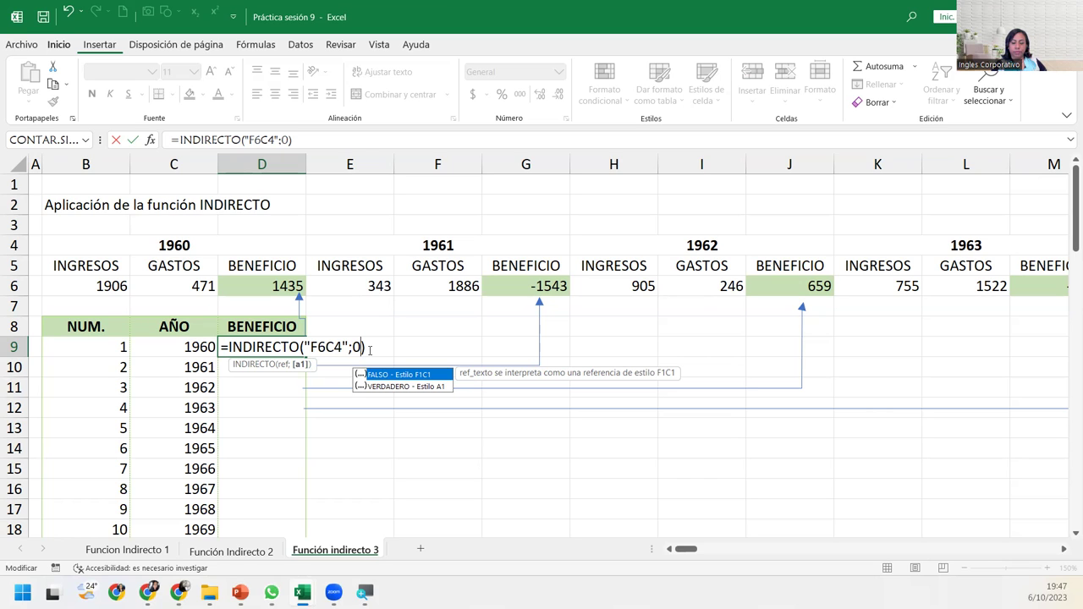
{"action": "key", "text": "Return"}
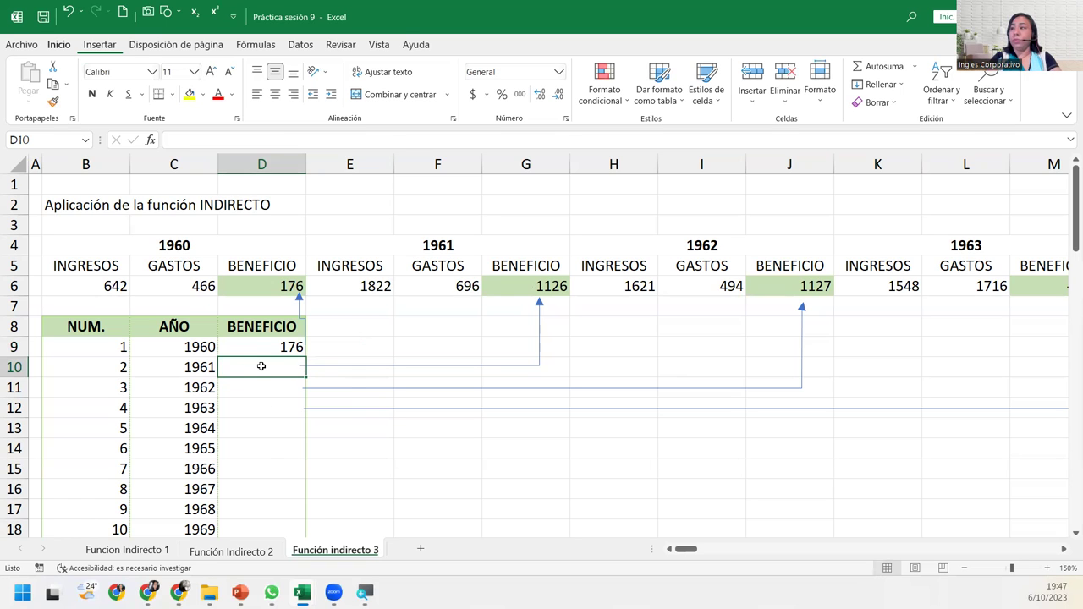
{"action": "type", "text": "=inidi"}
{"action": "key", "text": "BackSpace"}
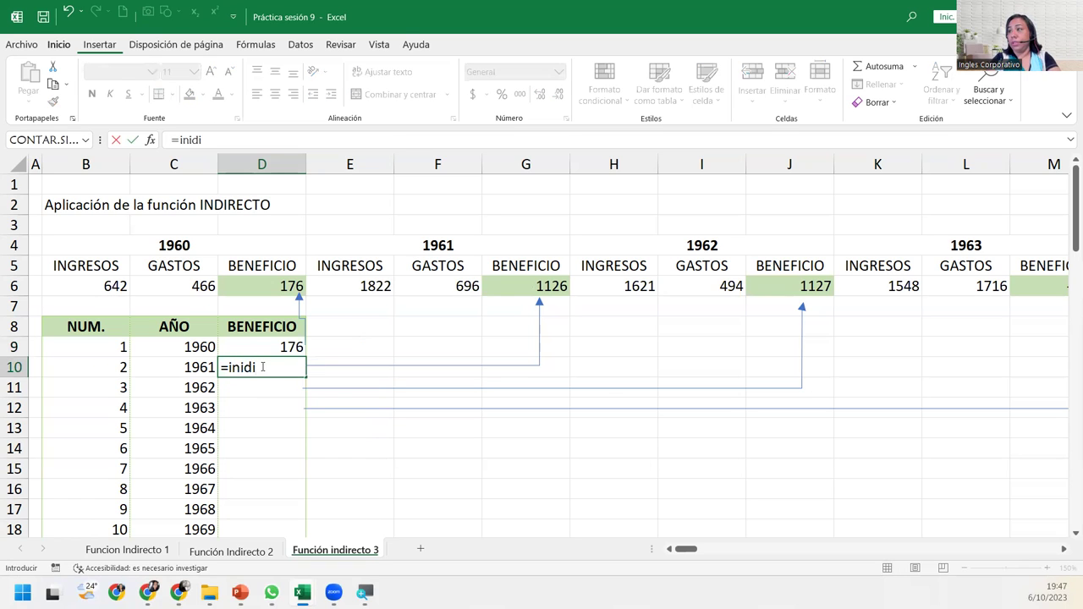
{"action": "key", "text": "BackSpace"}
{"action": "key", "text": "BackSpace"}
{"action": "key", "text": "Down"}
{"action": "key", "text": "Tab"}
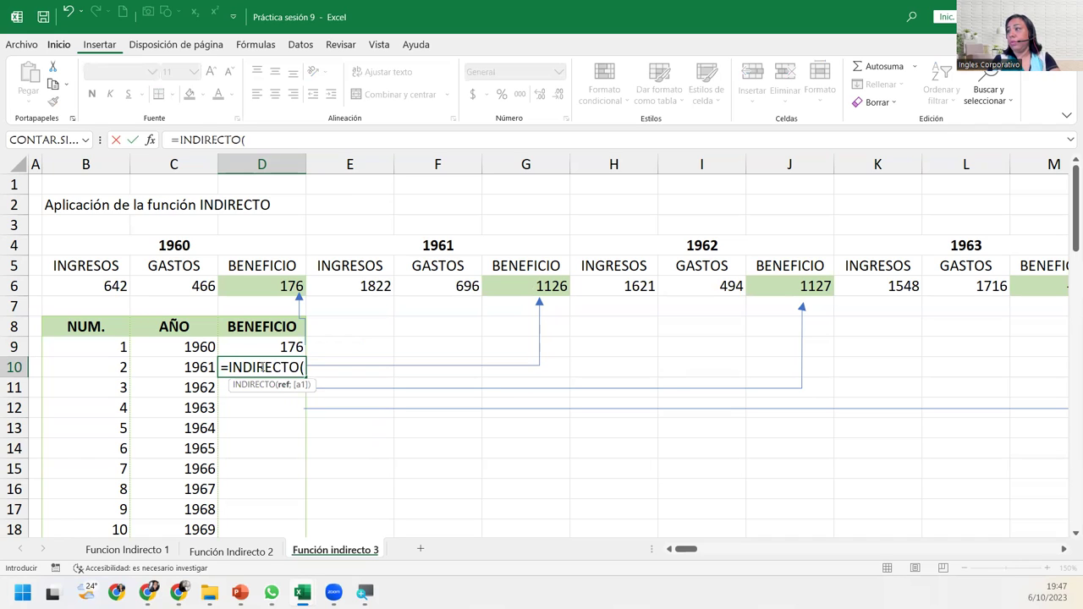
{"action": "type", "text": "\""}
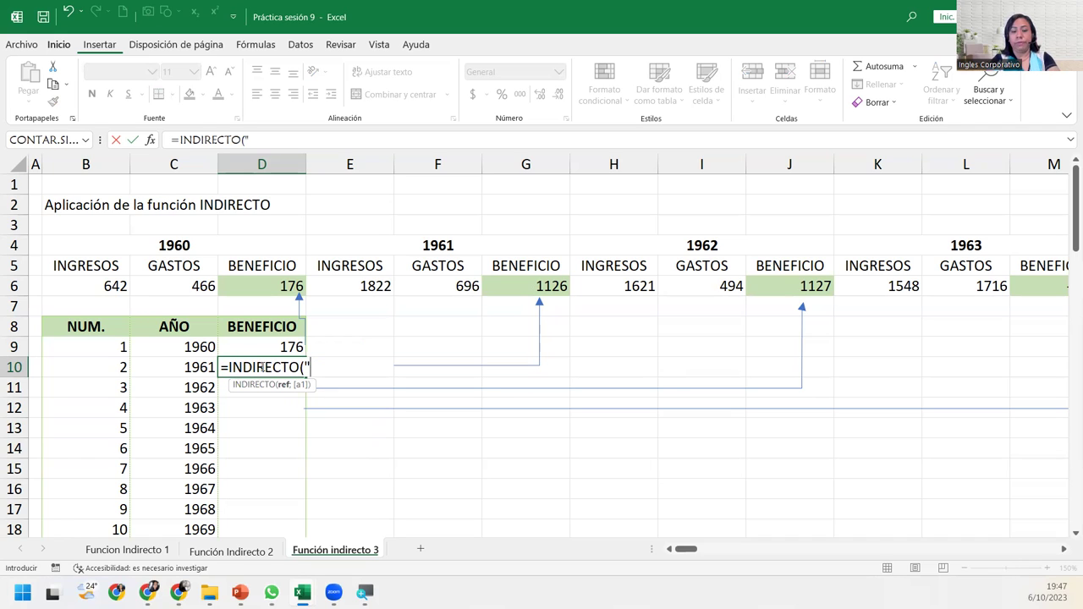
{"action": "type", "text": "F6"}
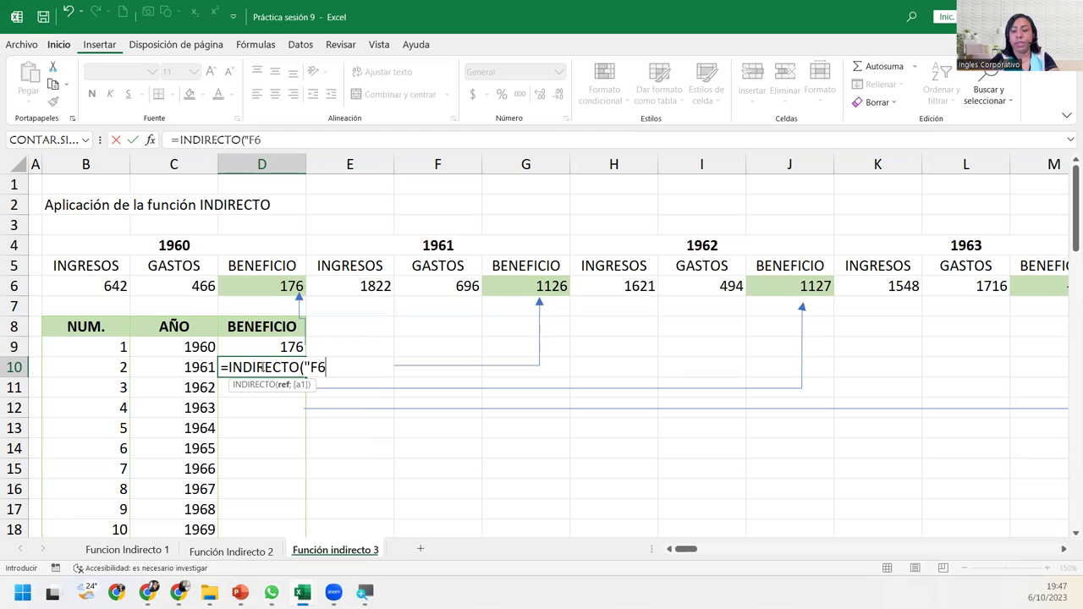
{"action": "type", "text": "C"}
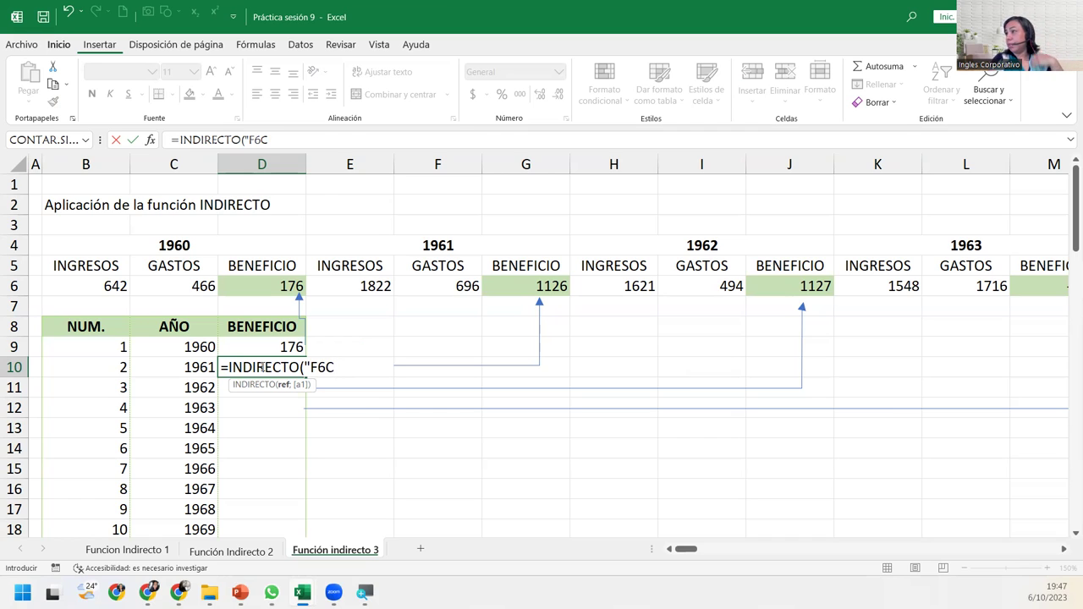
{"action": "type", "text": "7"}
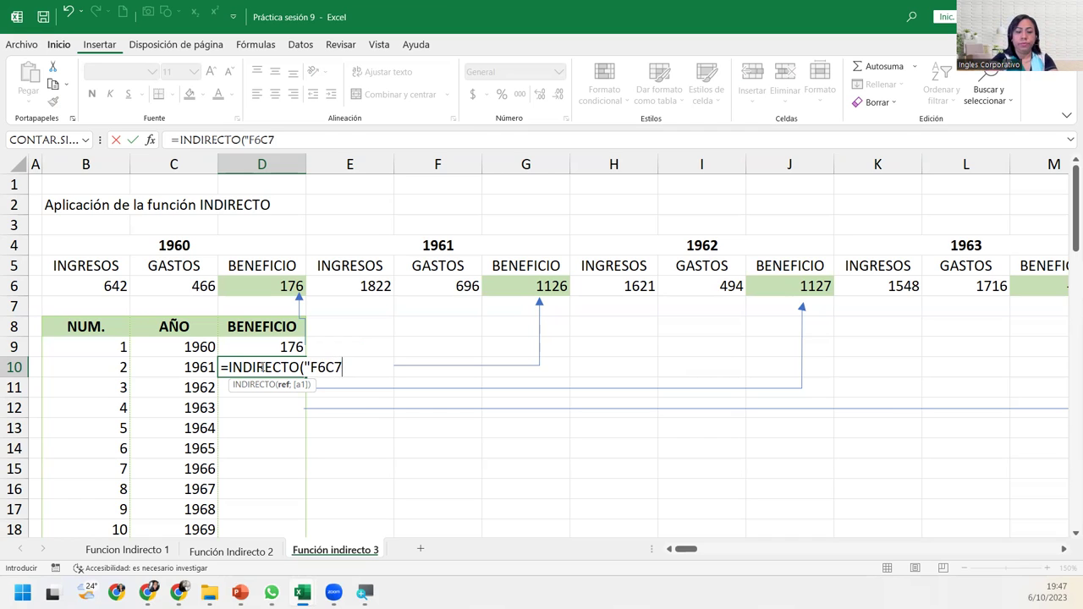
{"action": "type", "text": "\";0)"}
{"action": "key", "text": "Return"}
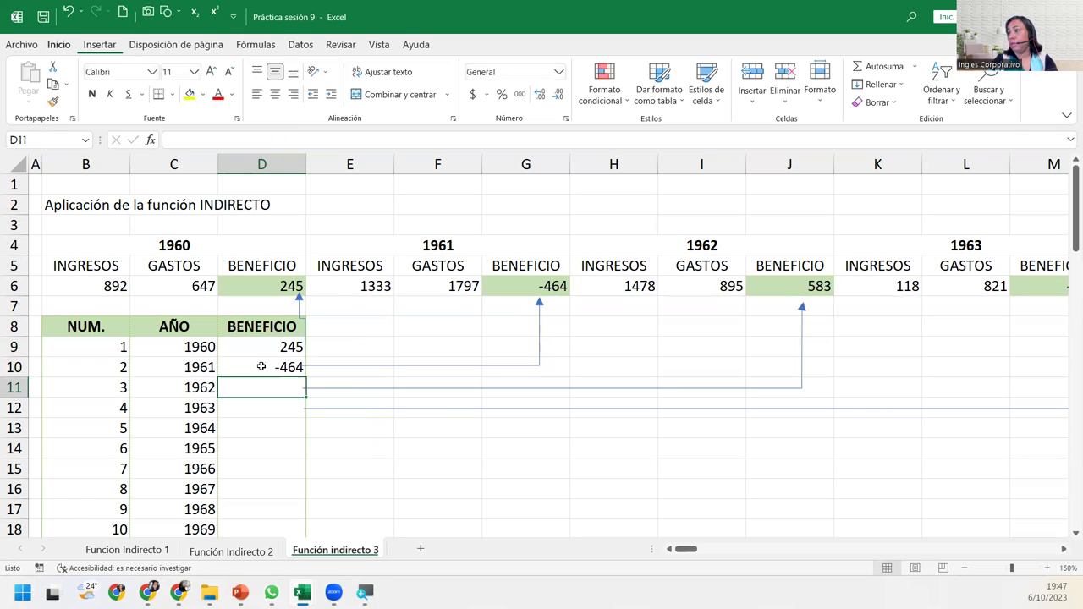
{"action": "left_click", "coordinate": [277, 367]}
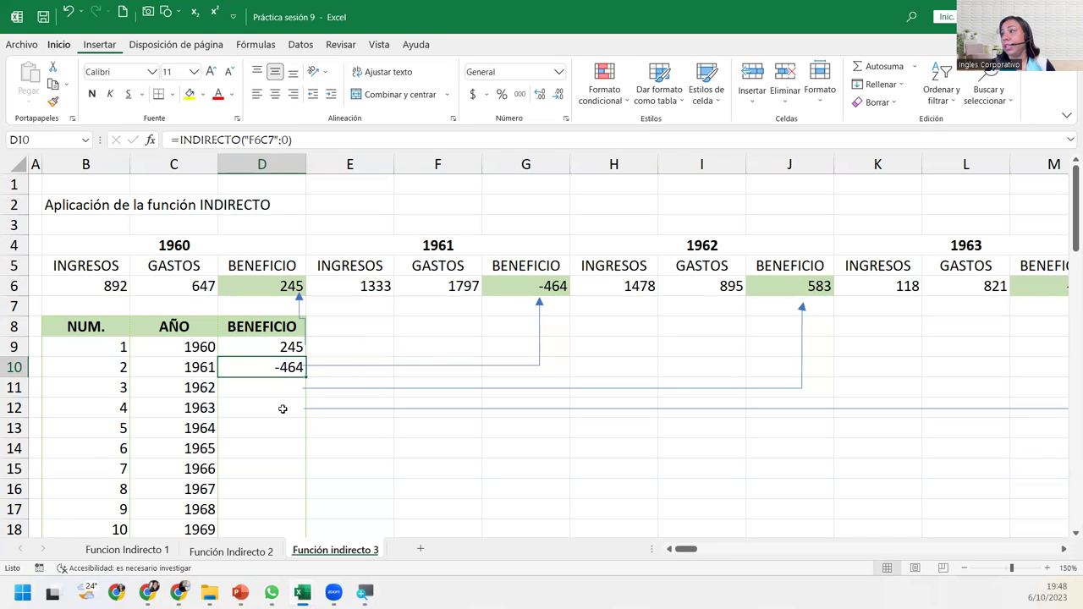
{"action": "double_click", "coordinate": [307, 374]}
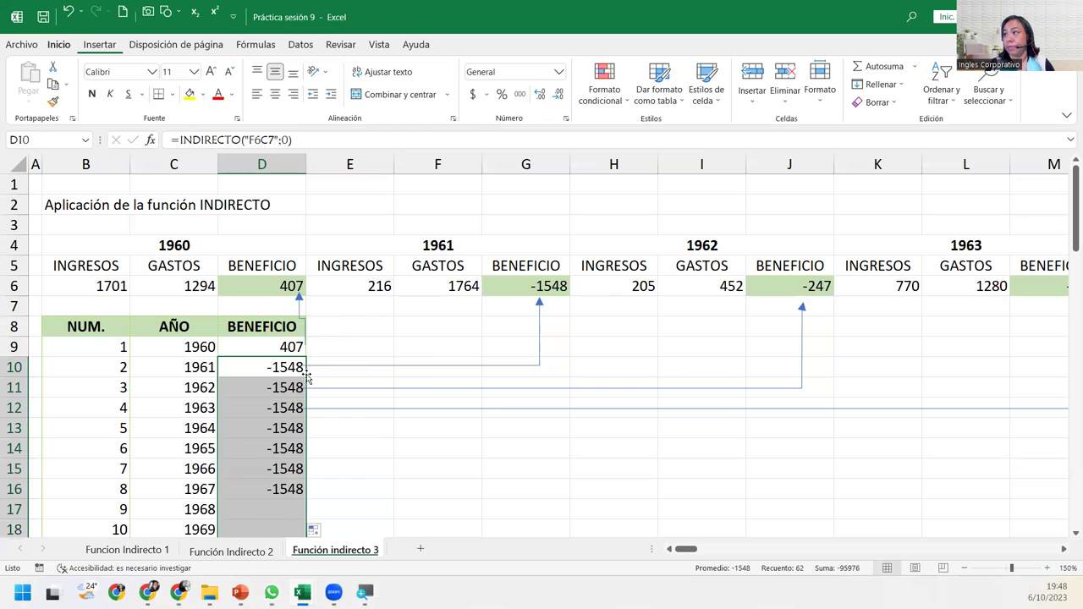
{"action": "left_click", "coordinate": [291, 408]}
{"action": "scroll", "coordinate": [290, 408], "scroll_direction": "down", "scroll_amount": 4}
{"action": "left_click", "coordinate": [290, 408]}
{"action": "scroll", "coordinate": [291, 408], "scroll_direction": "down", "scroll_amount": 5}
{"action": "left_click", "coordinate": [291, 408]}
{"action": "scroll", "coordinate": [290, 408], "scroll_direction": "down", "scroll_amount": 7}
{"action": "scroll", "coordinate": [290, 408], "scroll_direction": "up", "scroll_amount": 6}
{"action": "scroll", "coordinate": [290, 408], "scroll_direction": "up", "scroll_amount": 6}
{"action": "key", "text": "ctrl+z"}
{"action": "scroll", "coordinate": [291, 408], "scroll_direction": "up", "scroll_amount": 3}
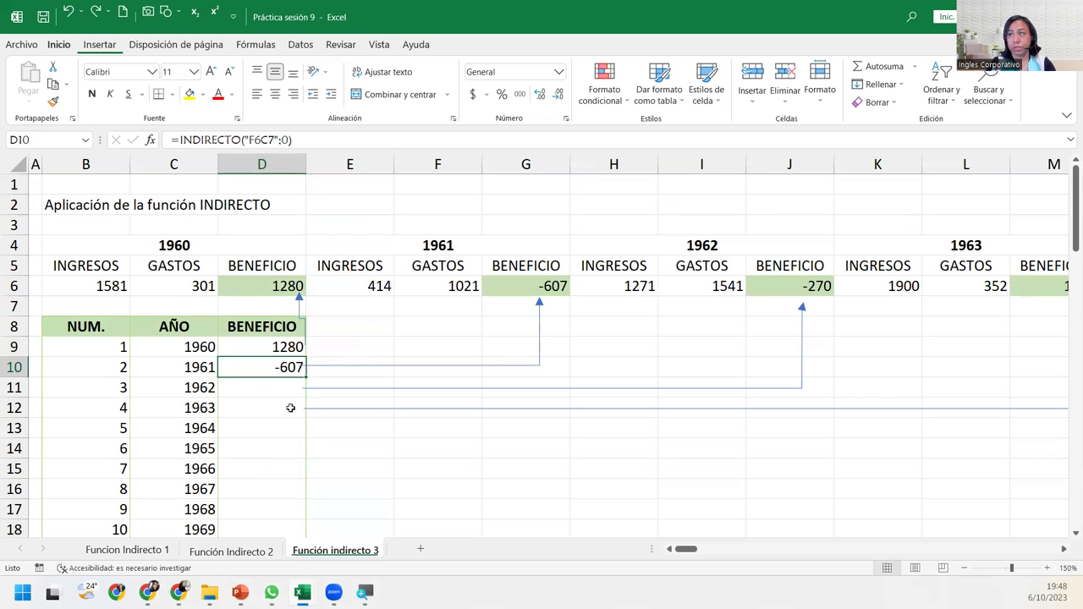
Clear D10 and rewrite D9 as =INDIRECTO("F6C"&B9*3;0), which returns 386
{"action": "key", "text": "Delete"}
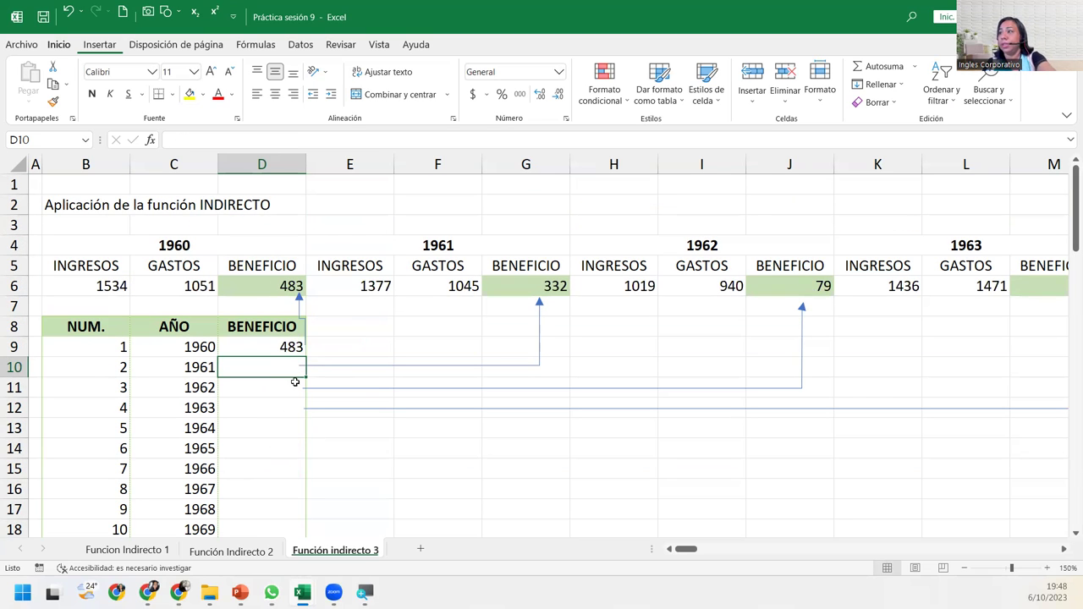
{"action": "left_click", "coordinate": [285, 347]}
{"action": "double_click", "coordinate": [322, 347]}
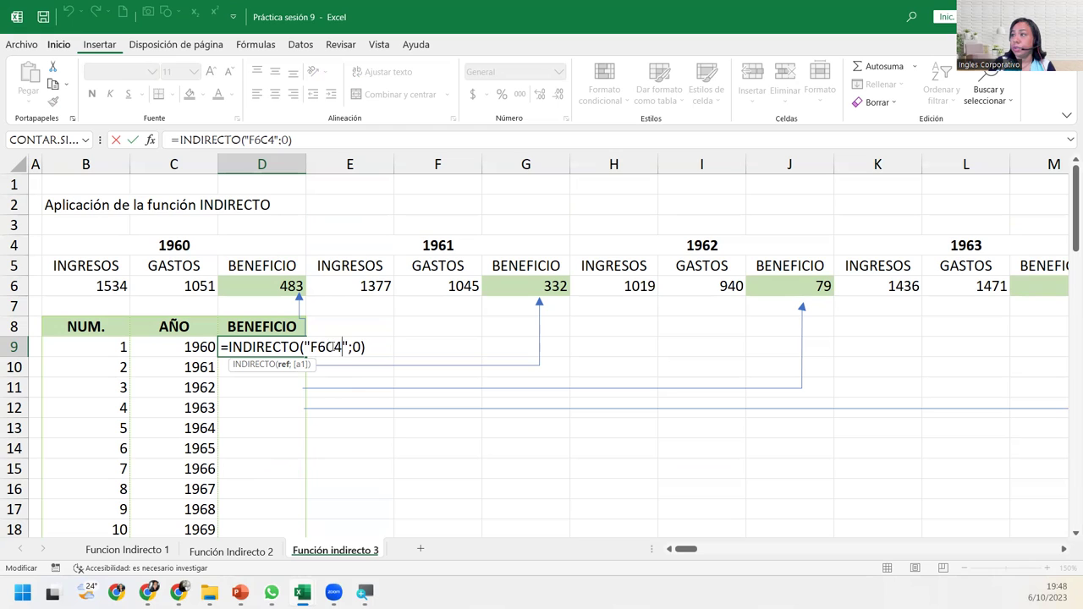
{"action": "key", "text": "BackSpace"}
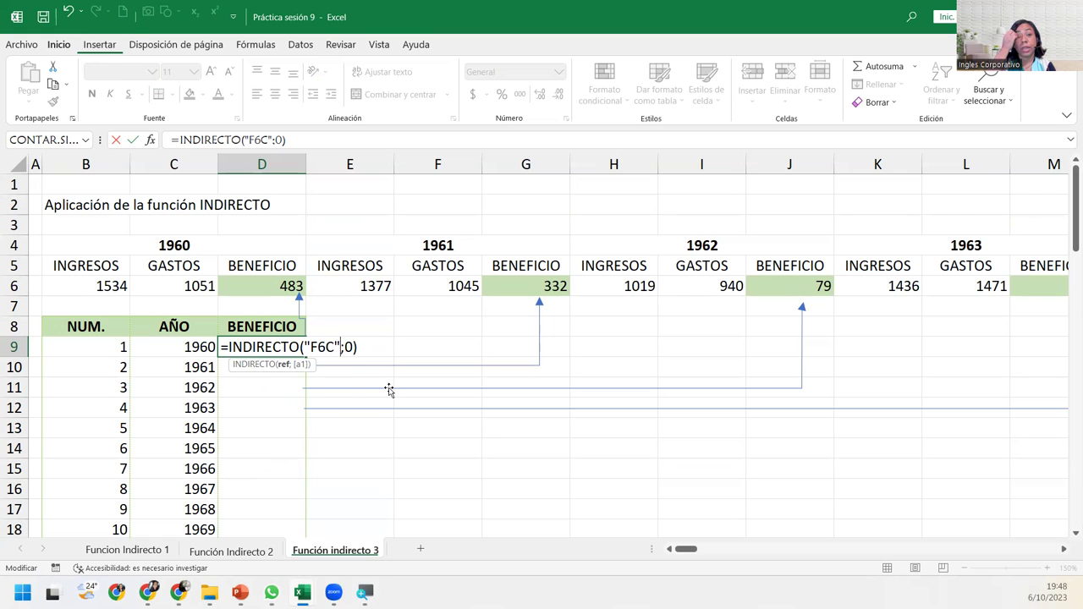
{"action": "type", "text": "&"}
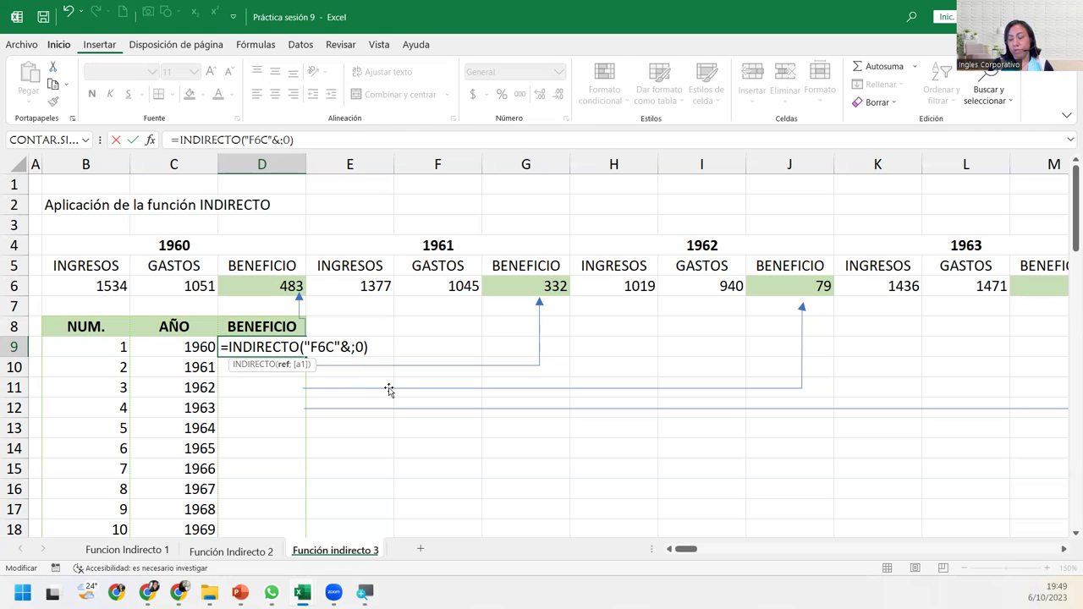
{"action": "left_click", "coordinate": [84, 344]}
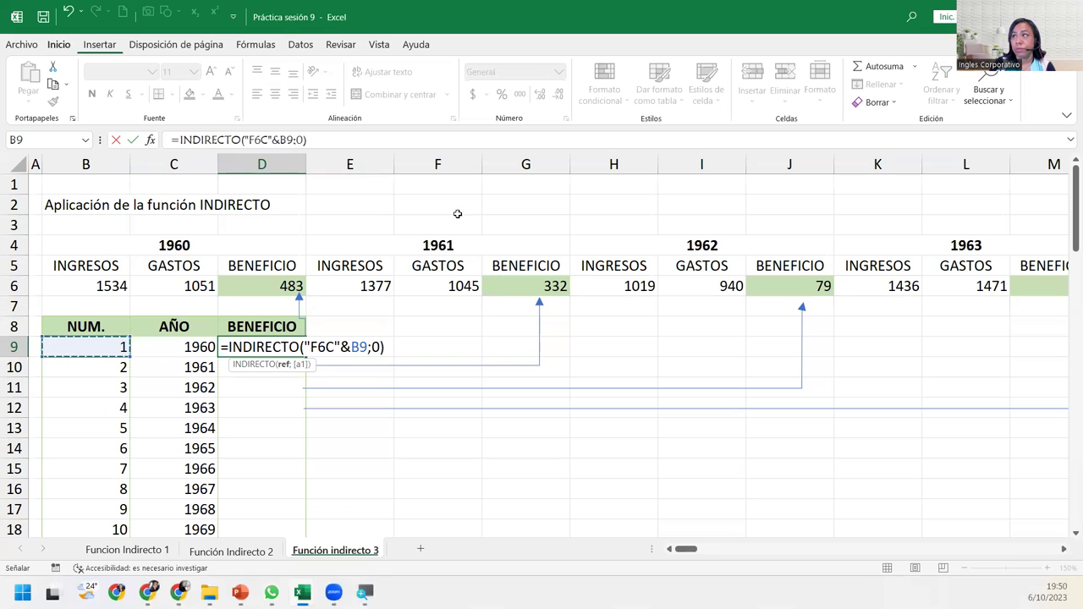
{"action": "key", "text": "F2"}
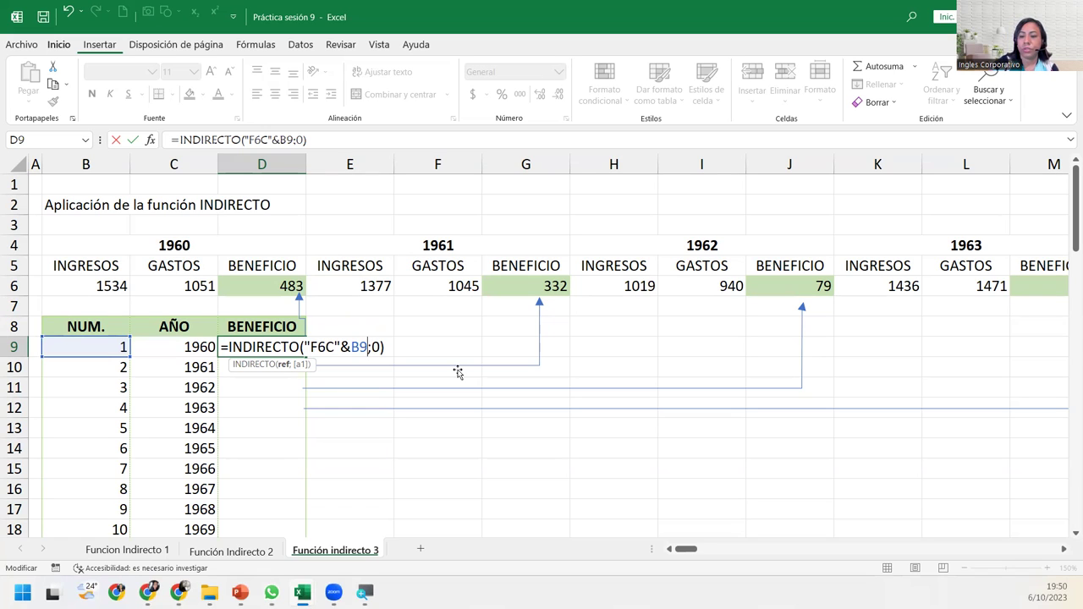
{"action": "type", "text": "*"}
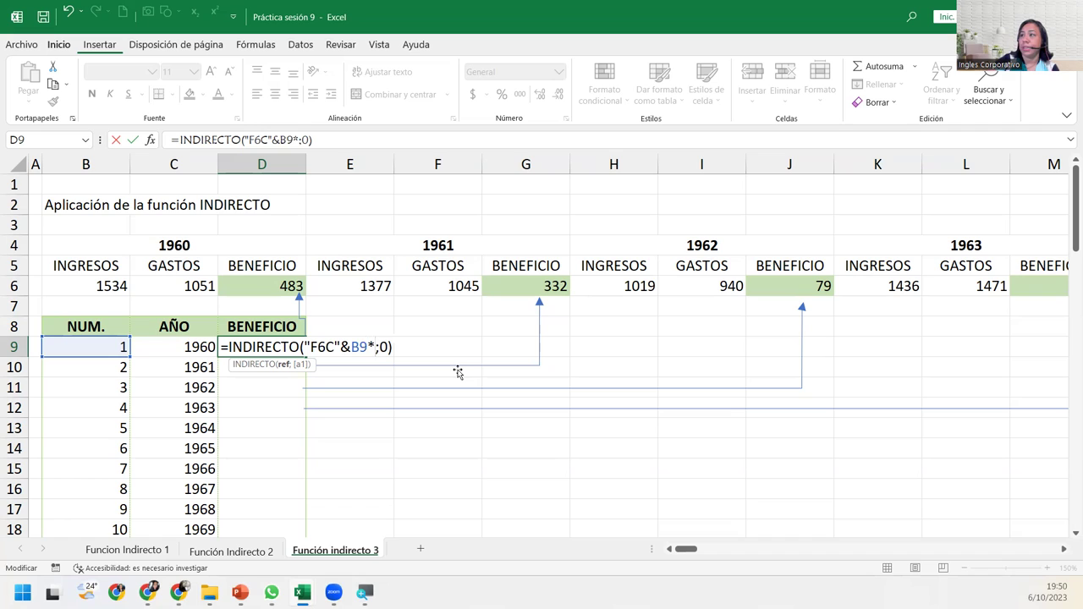
{"action": "type", "text": "3"}
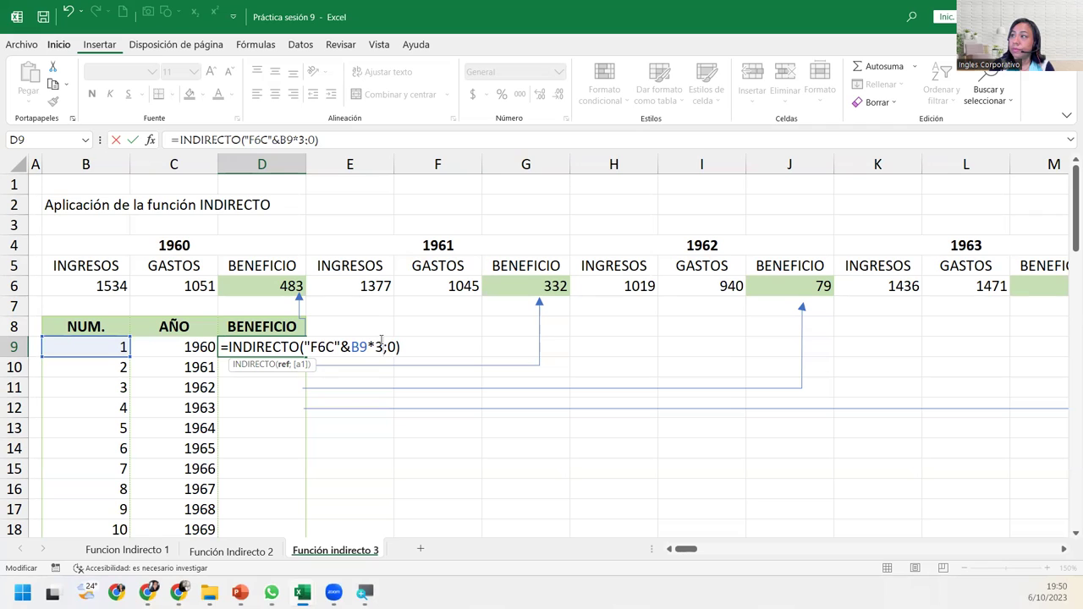
{"action": "key", "text": "Return"}
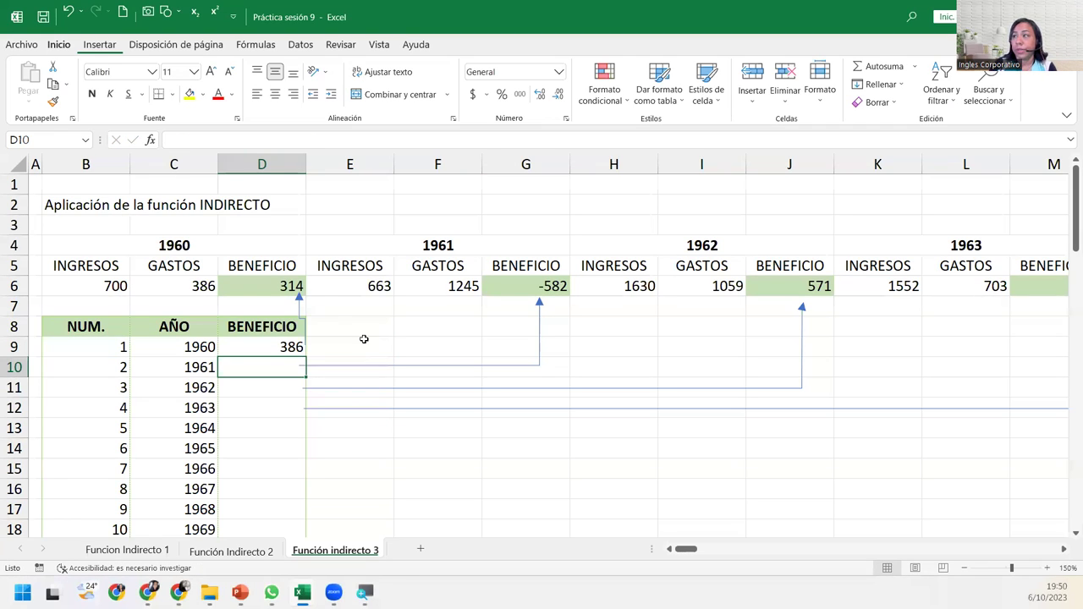
Change D9's formula to =INDIRECTO("F6C"&B9*3+1;0) so it returns -1003
{"action": "left_click", "coordinate": [266, 336]}
{"action": "left_click", "coordinate": [263, 341]}
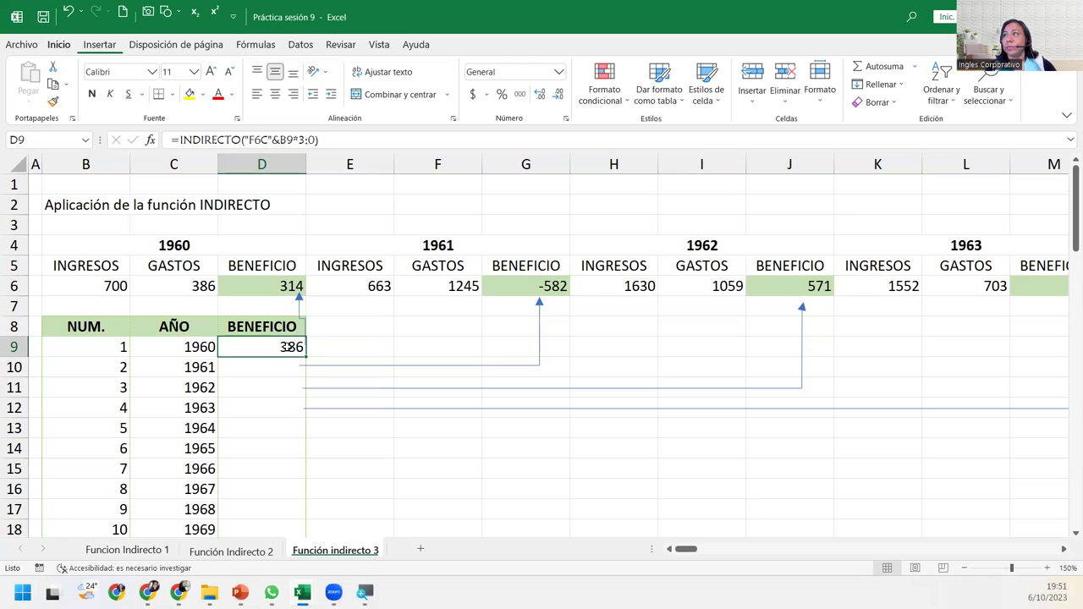
{"action": "double_click", "coordinate": [288, 347]}
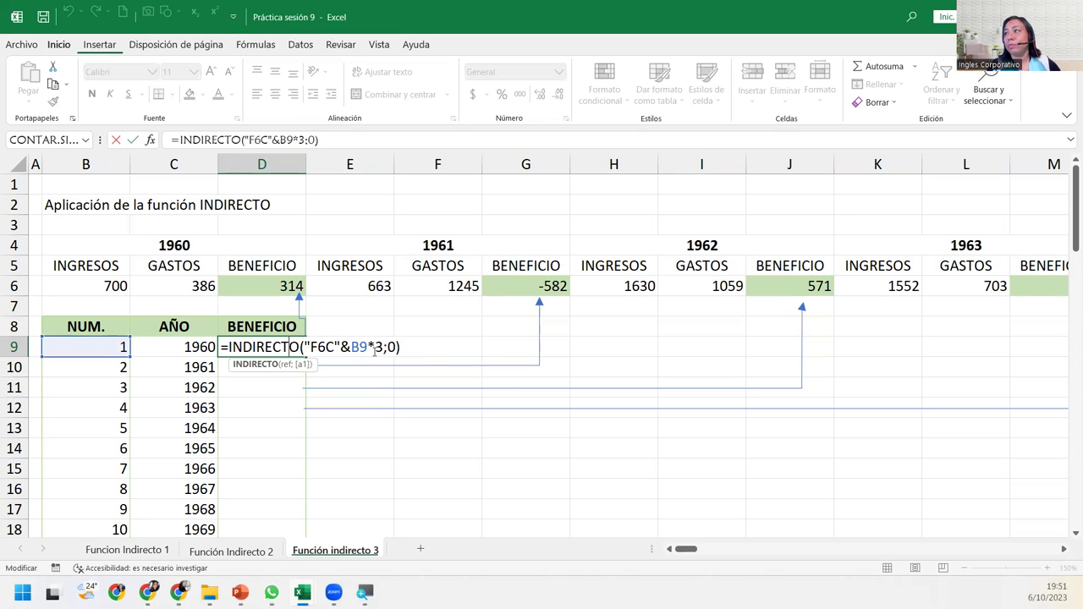
{"action": "left_click_drag", "start_coordinate": [351, 347], "coordinate": [385, 347]}
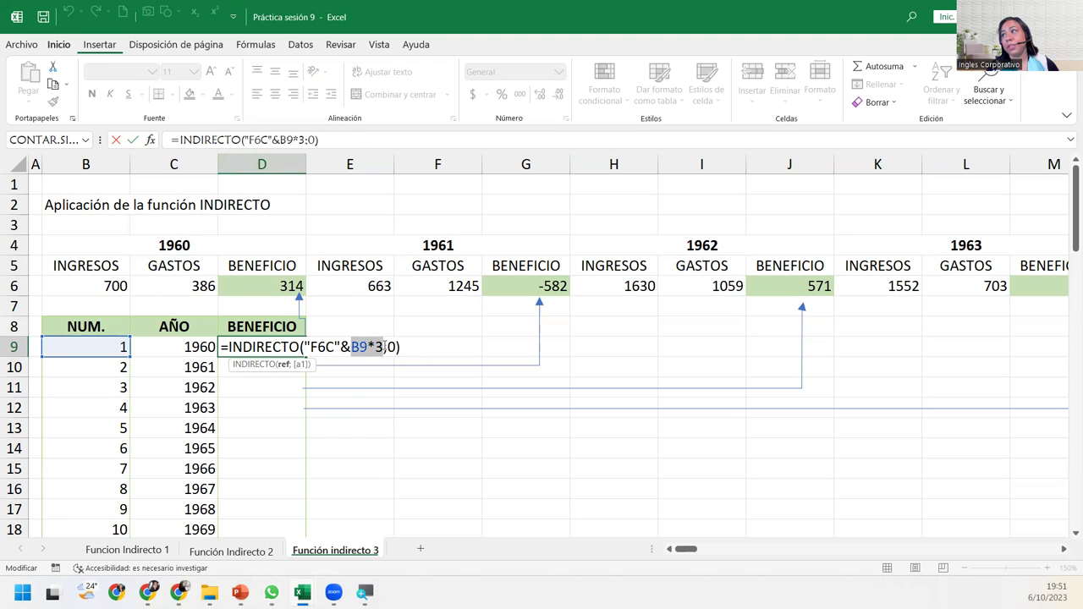
{"action": "key", "text": "Right"}
{"action": "key", "text": "Right"}
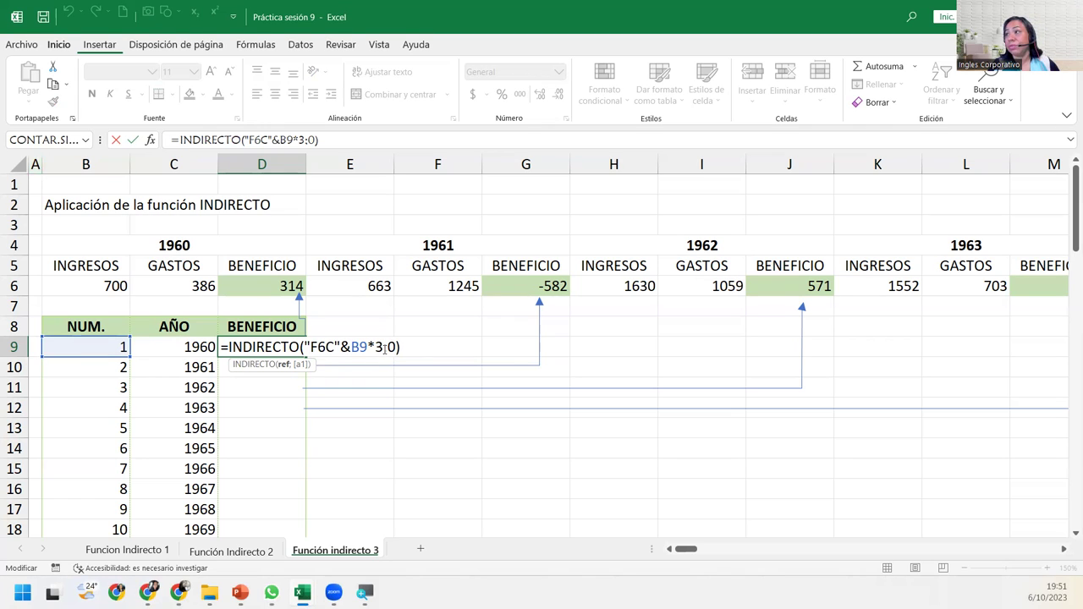
{"action": "type", "text": "+"}
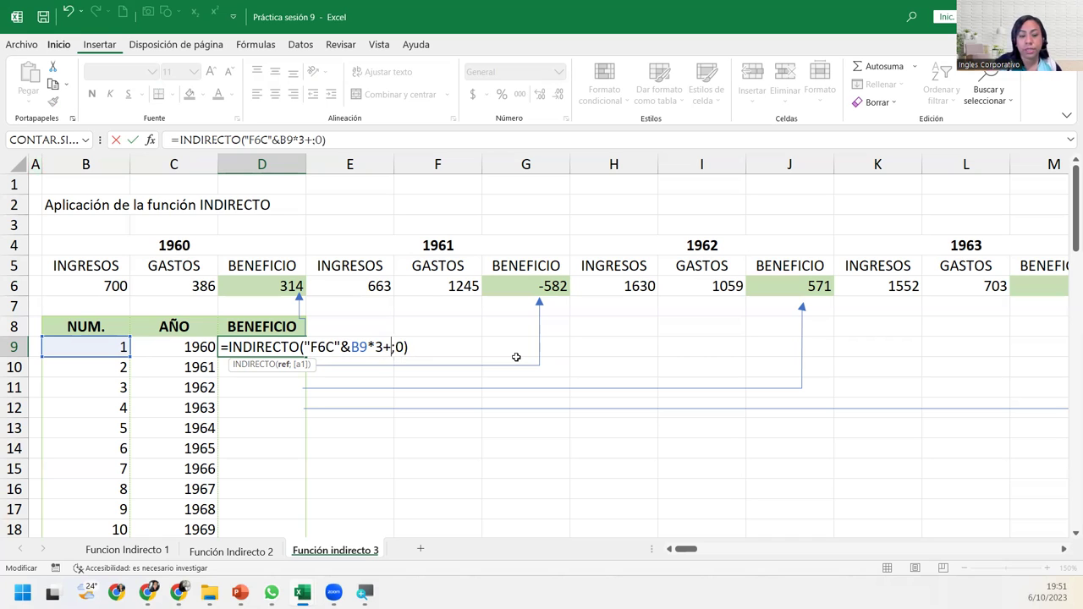
{"action": "type", "text": "1"}
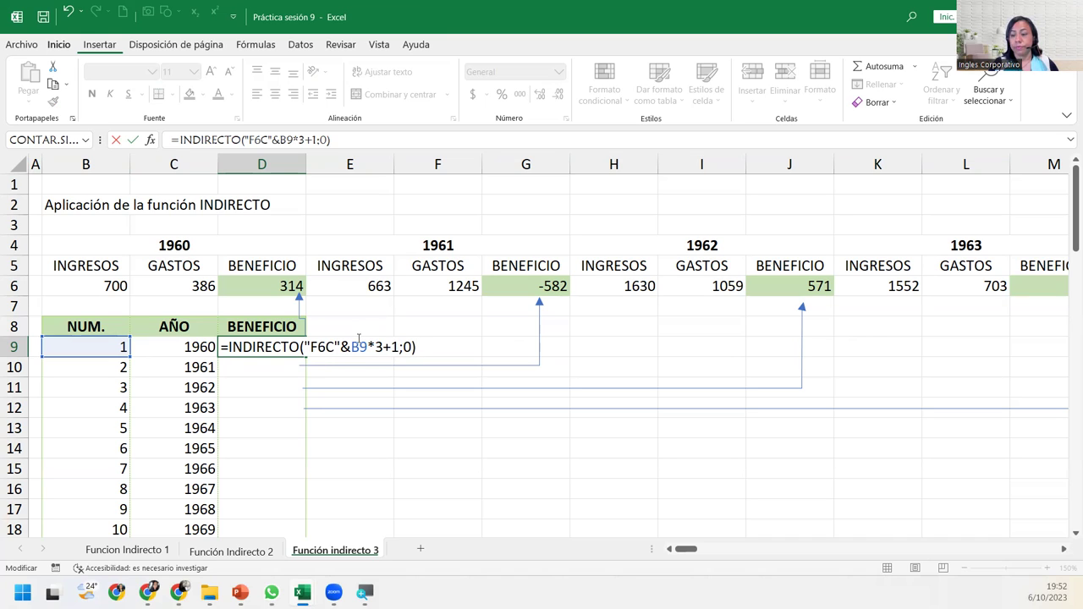
{"action": "key", "text": "Return"}
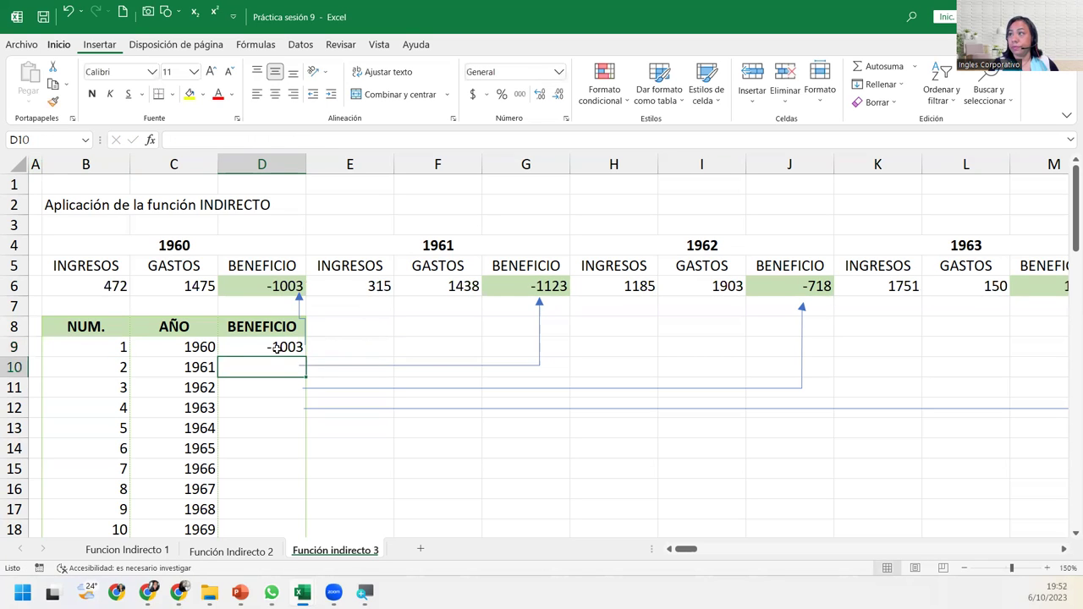
{"action": "left_click", "coordinate": [283, 347]}
Run Evaluar fórmula on D9, stepping B9 to 1, then 3, 4, F6C4 and the result
{"action": "left_click", "coordinate": [255, 44]}
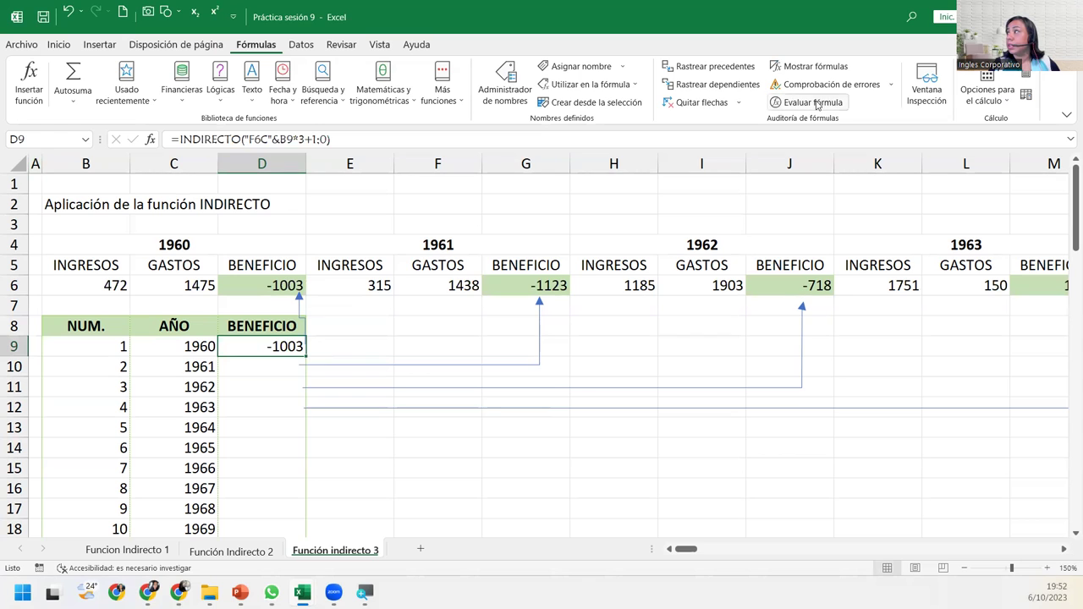
{"action": "left_click", "coordinate": [777, 102]}
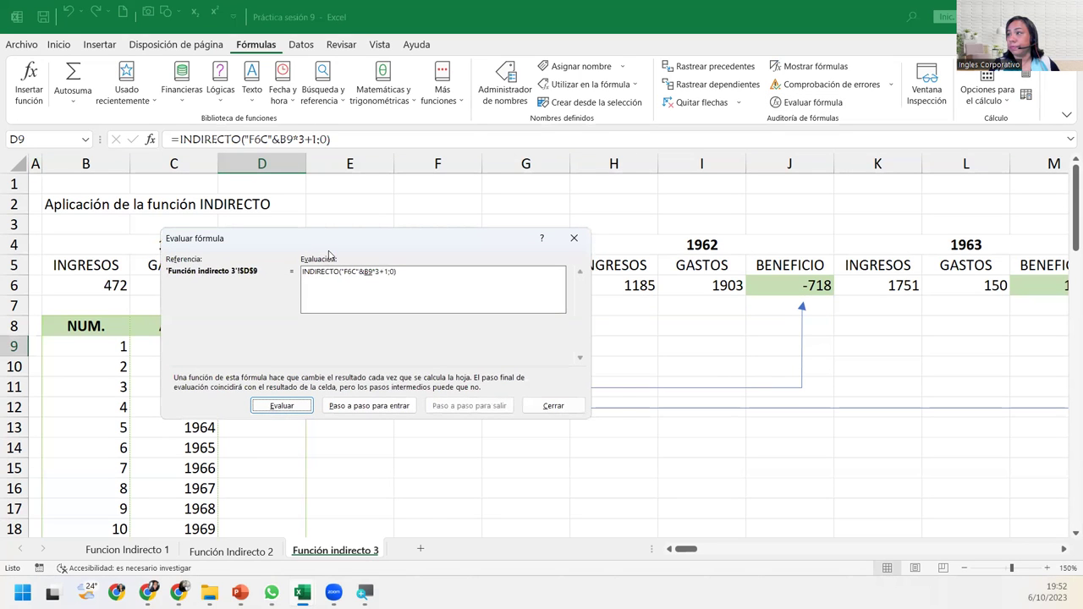
{"action": "left_click_drag", "start_coordinate": [307, 242], "coordinate": [342, 286]}
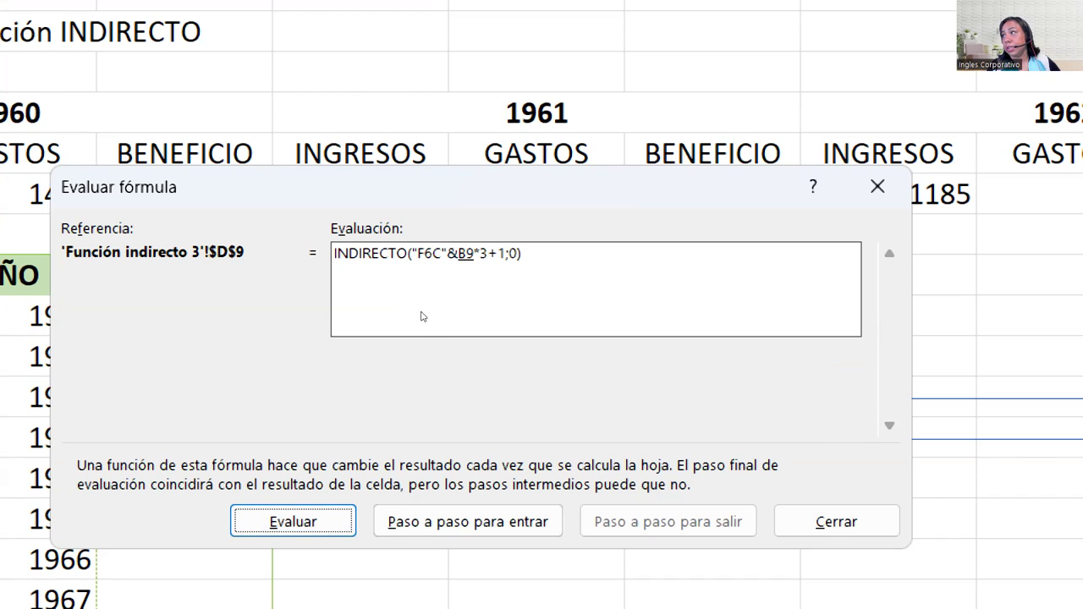
{"action": "key", "text": "Return"}
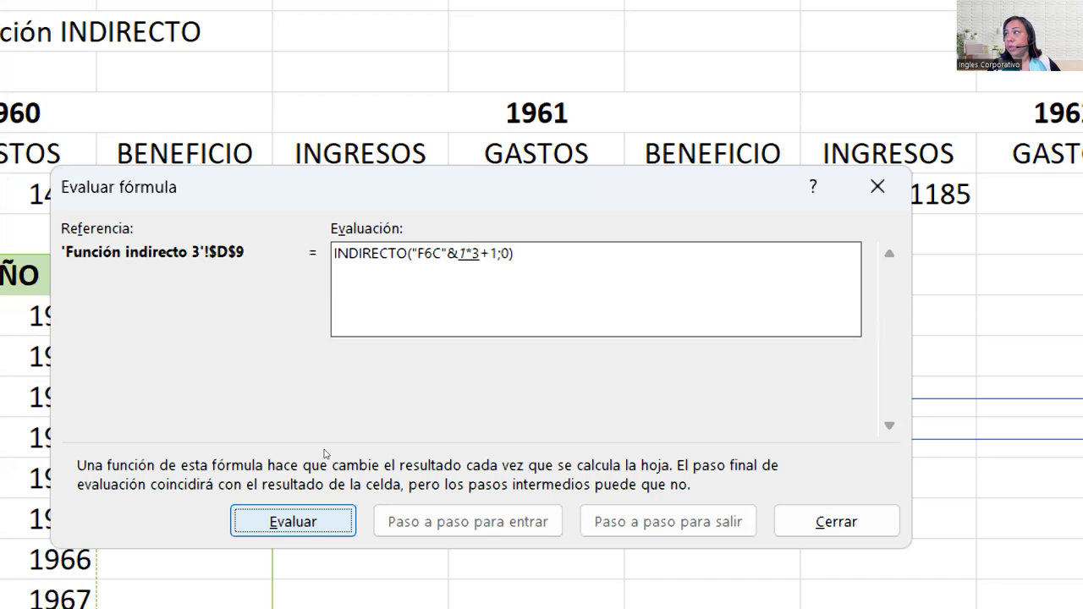
{"action": "key", "text": "Return"}
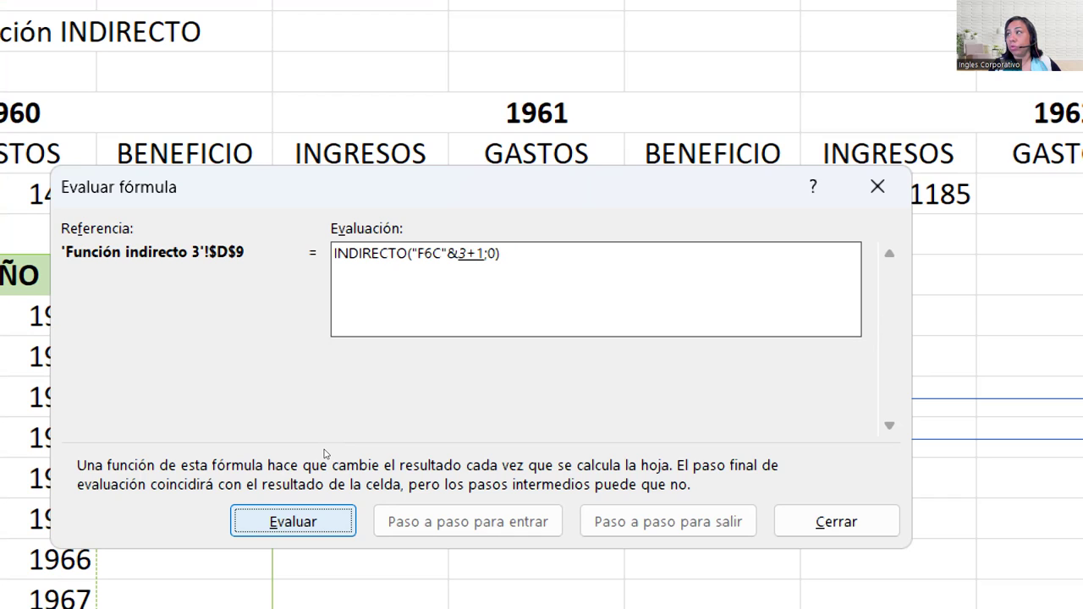
{"action": "key", "text": "Return"}
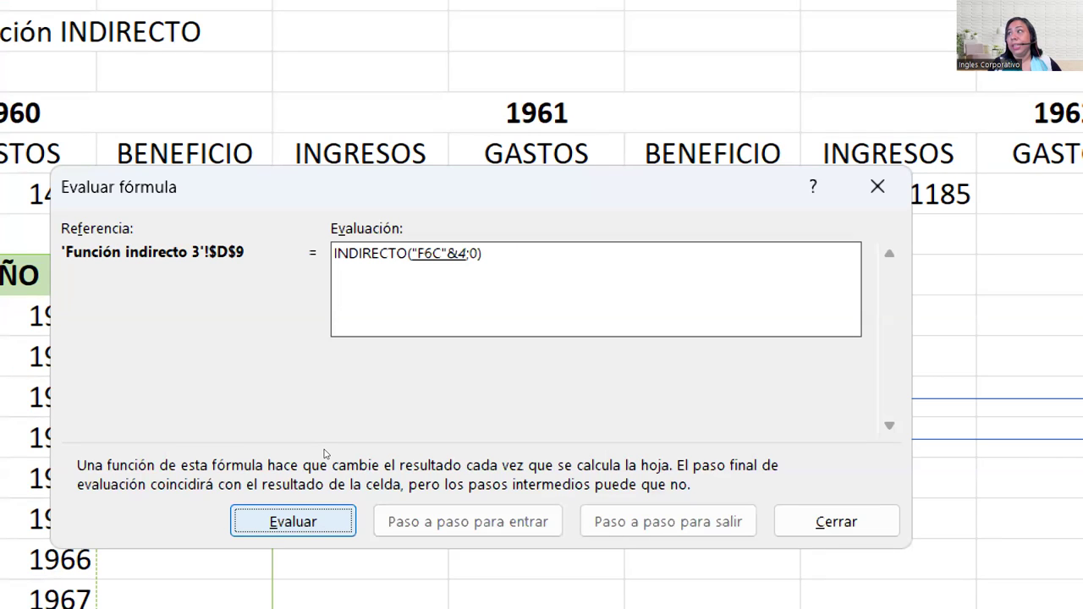
{"action": "key", "text": "Return"}
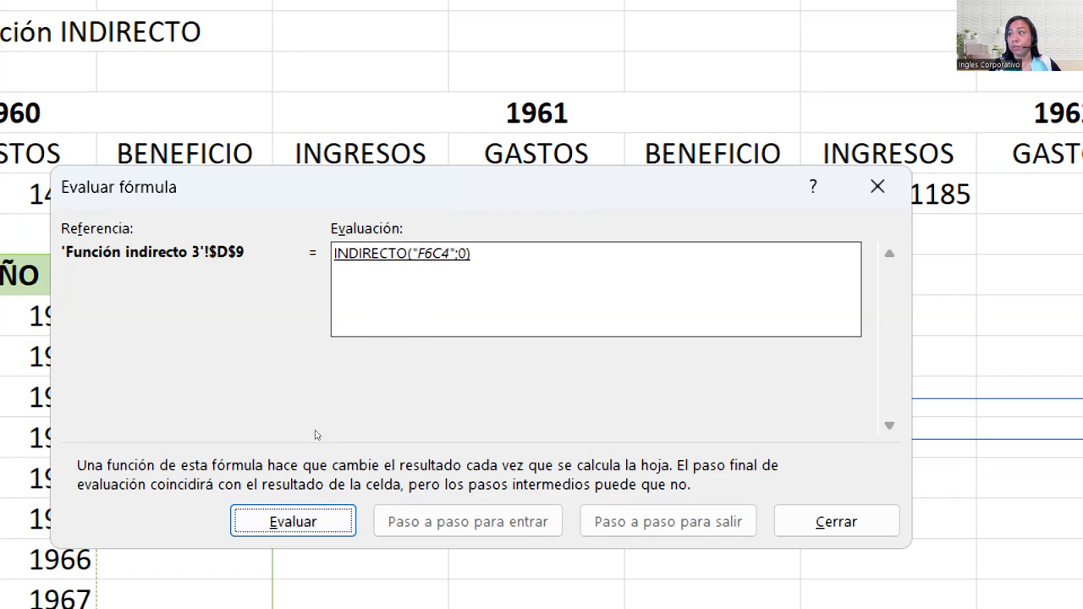
{"action": "key", "text": "Return"}
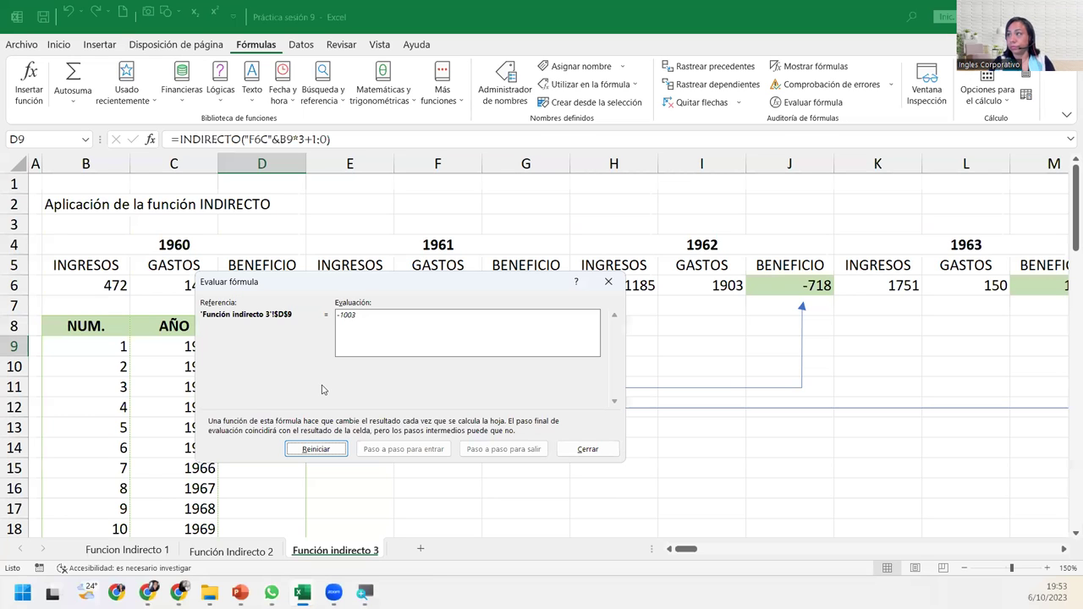
Fill D9's formula down to D18 without formatting so each year shows its BENEFICIO
{"action": "left_click", "coordinate": [569, 454]}
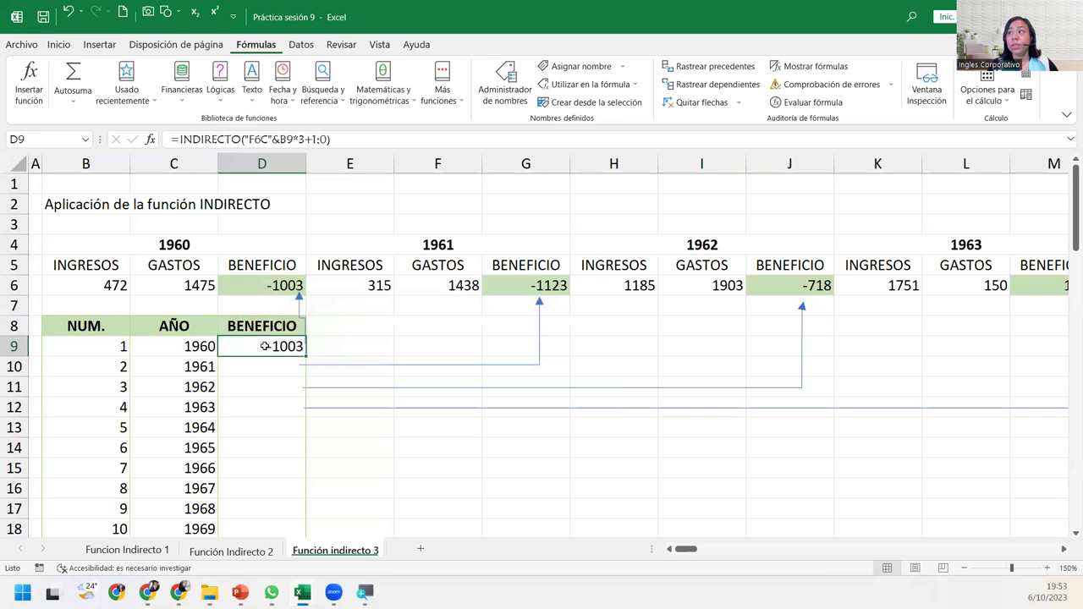
{"action": "double_click", "coordinate": [306, 358]}
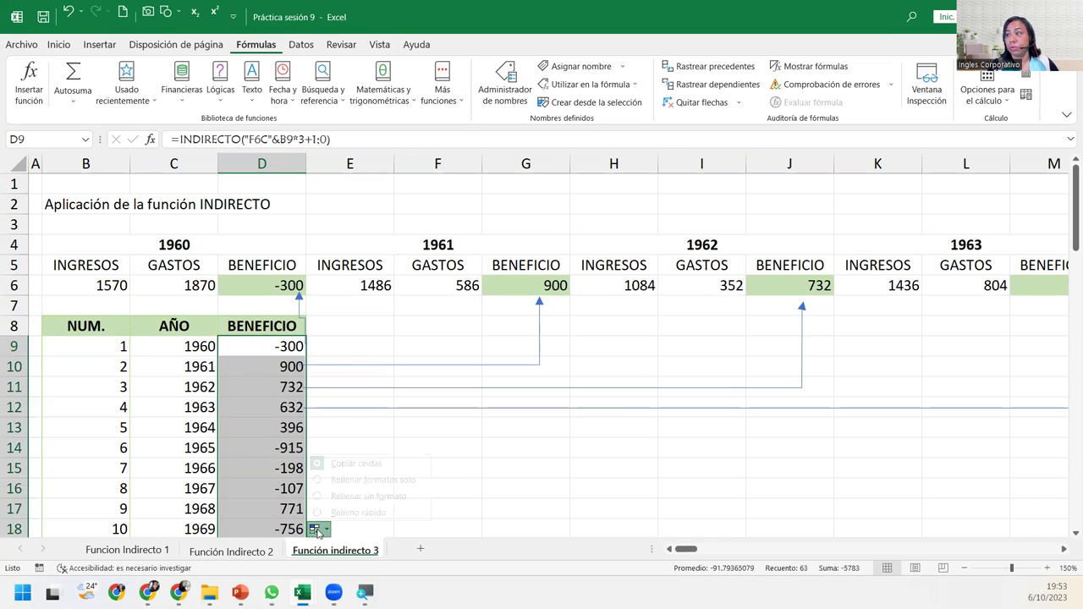
{"action": "left_click", "coordinate": [372, 497]}
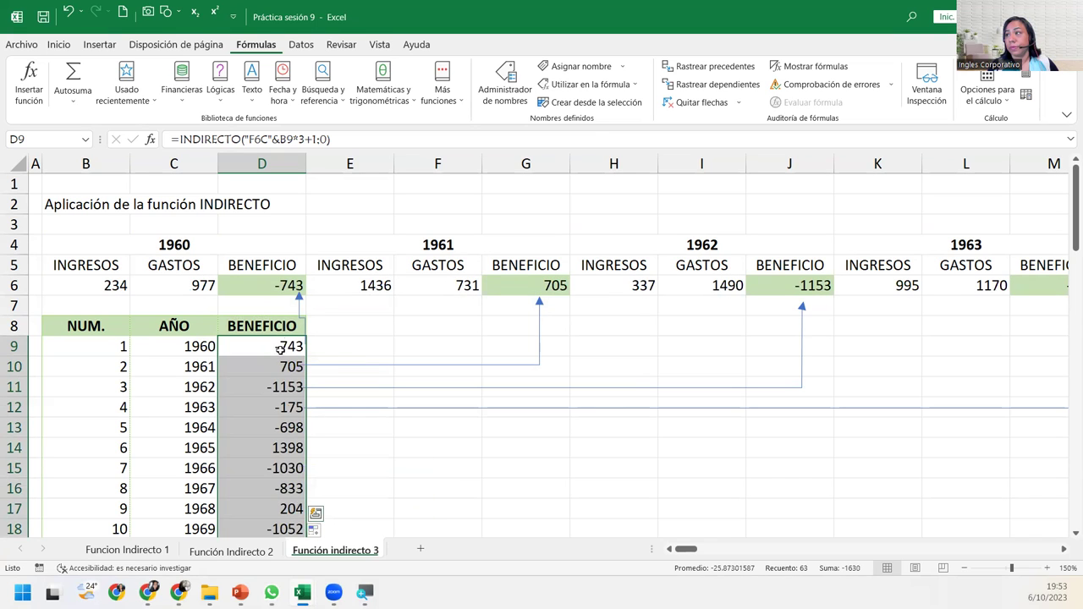
{"action": "left_click", "coordinate": [280, 349]}
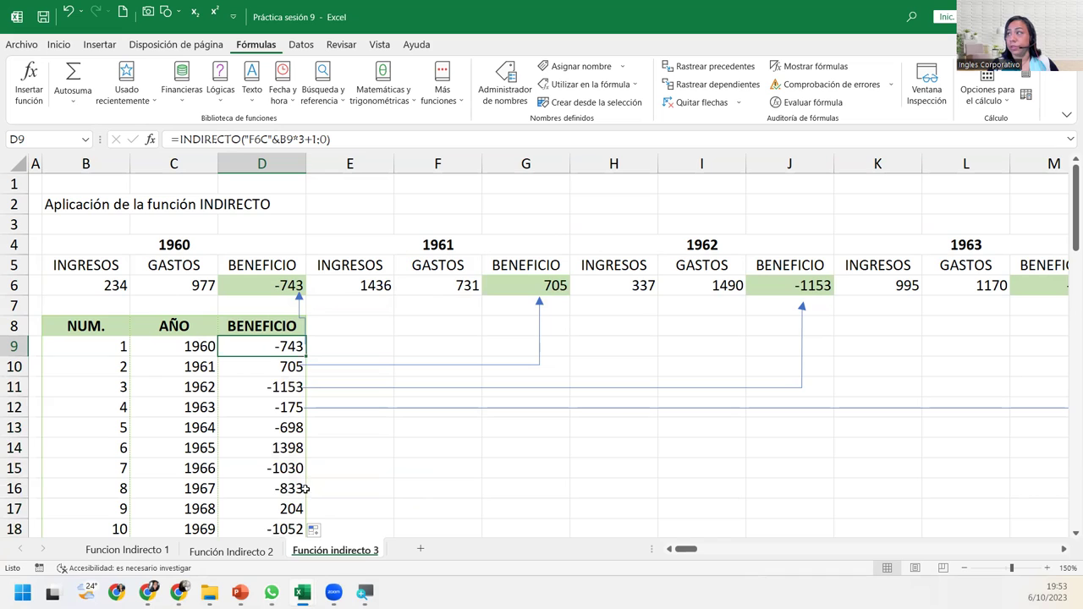
{"action": "left_click", "coordinate": [263, 367]}
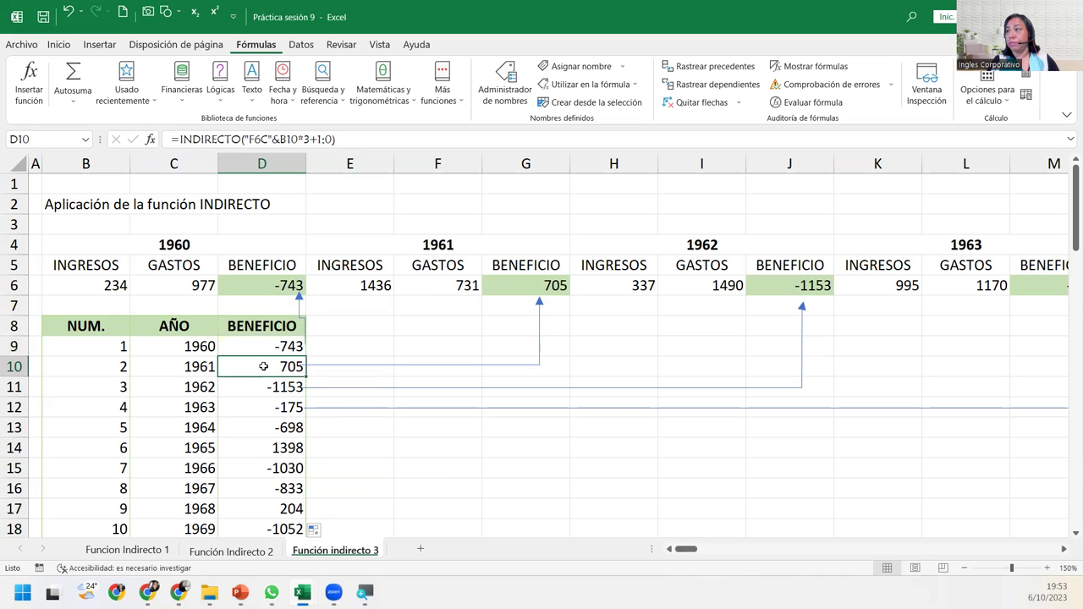
{"action": "left_click", "coordinate": [524, 285], "text": "ctrl"}
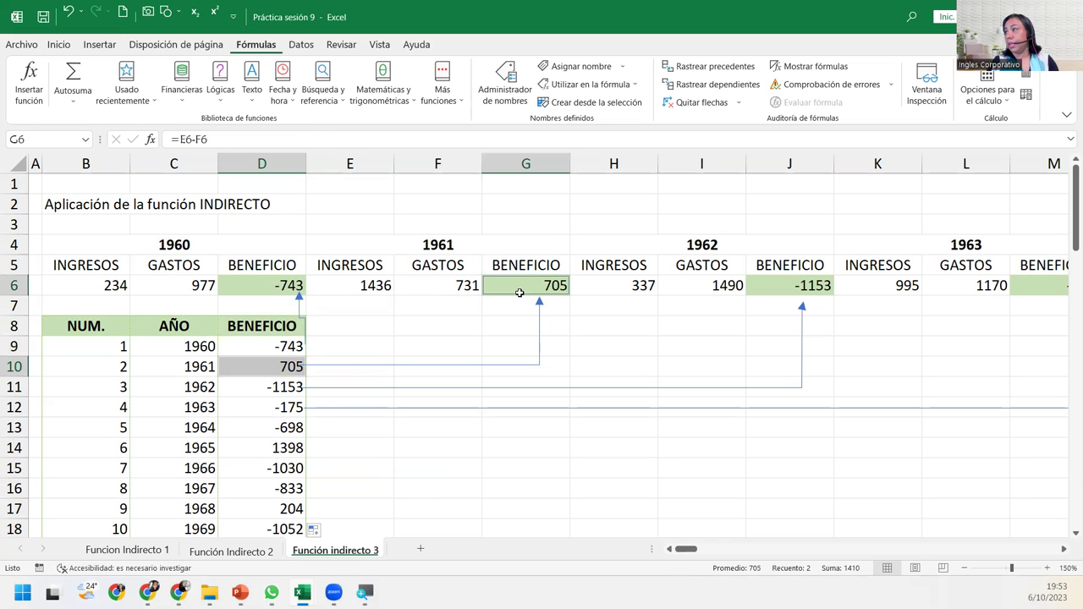
{"action": "left_click", "coordinate": [255, 391]}
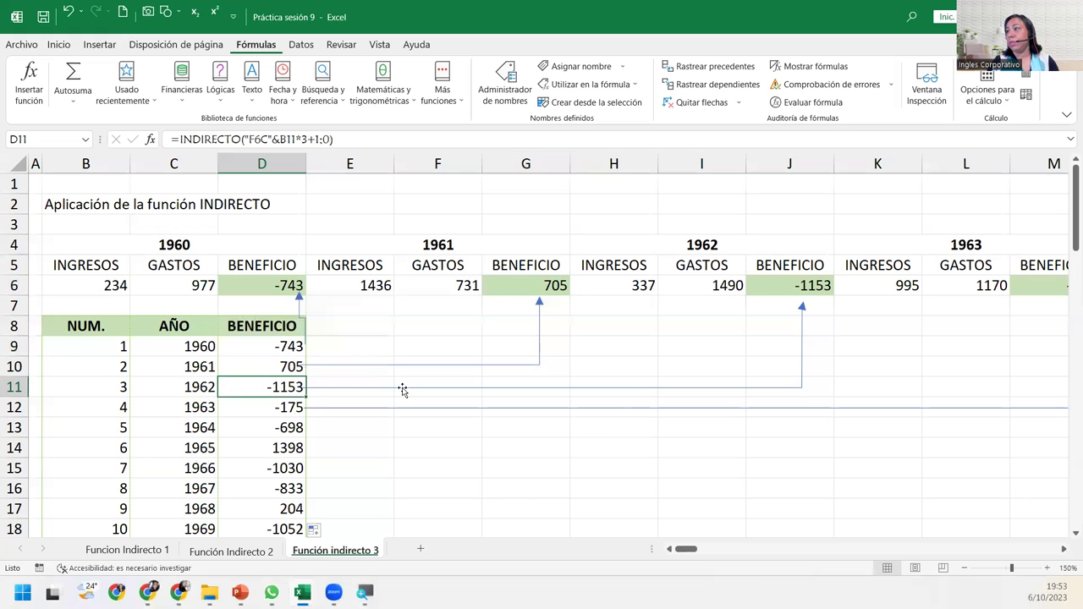
{"action": "left_click", "coordinate": [757, 290], "text": "ctrl"}
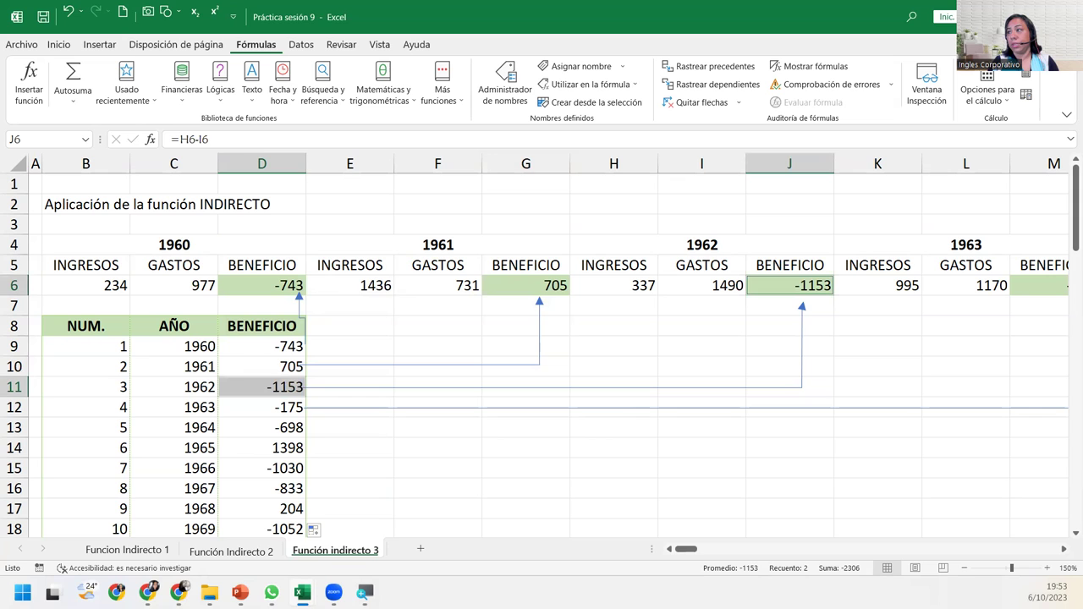
{"action": "left_click", "coordinate": [337, 407]}
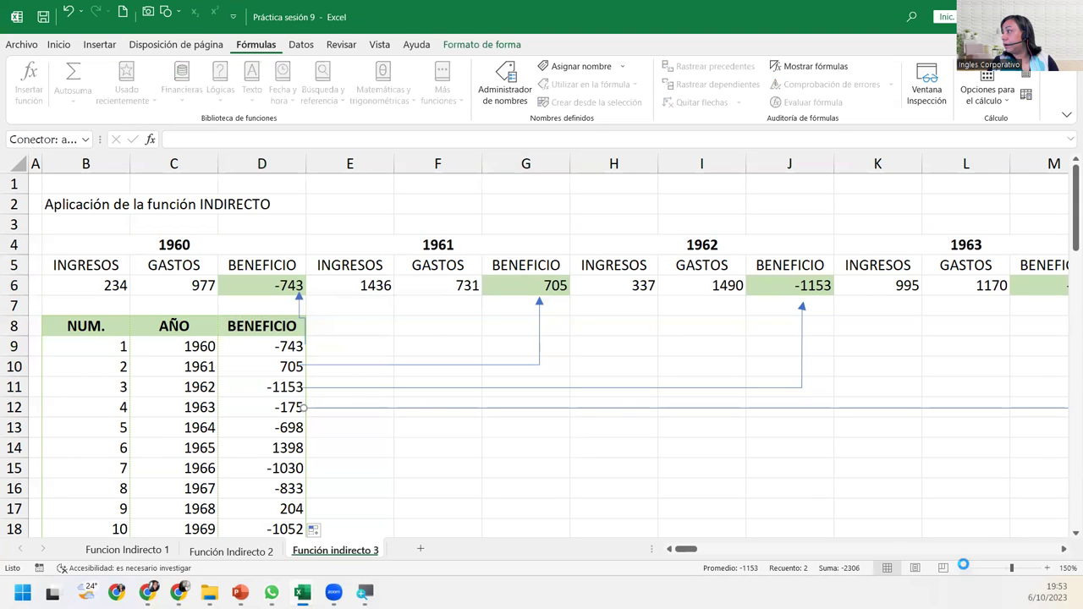
{"action": "left_click", "coordinate": [963, 565]}
{"action": "left_click", "coordinate": [230, 376]}
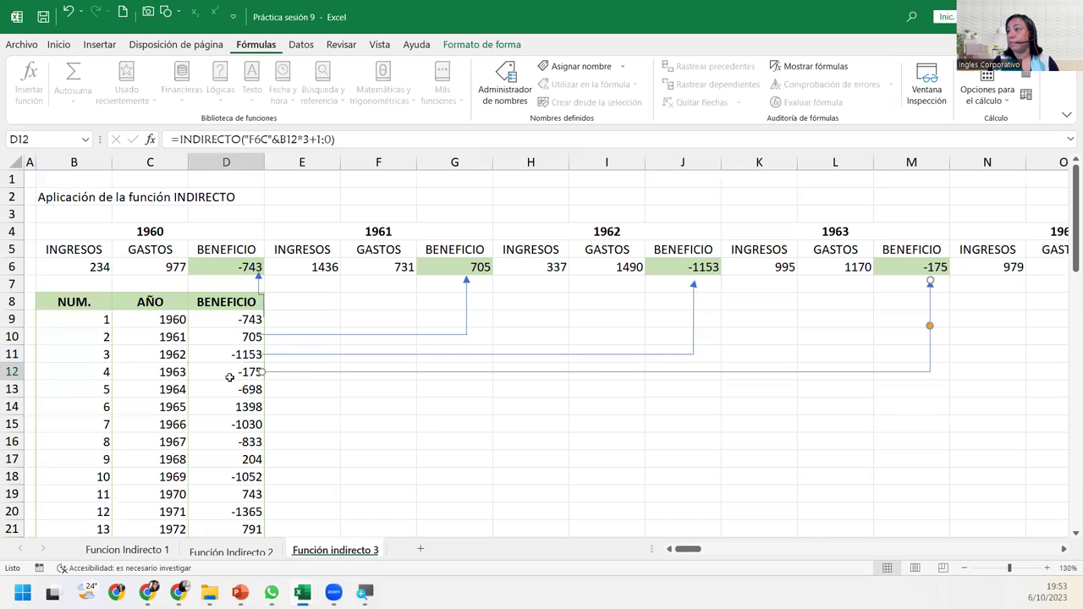
{"action": "left_click", "coordinate": [229, 389]}
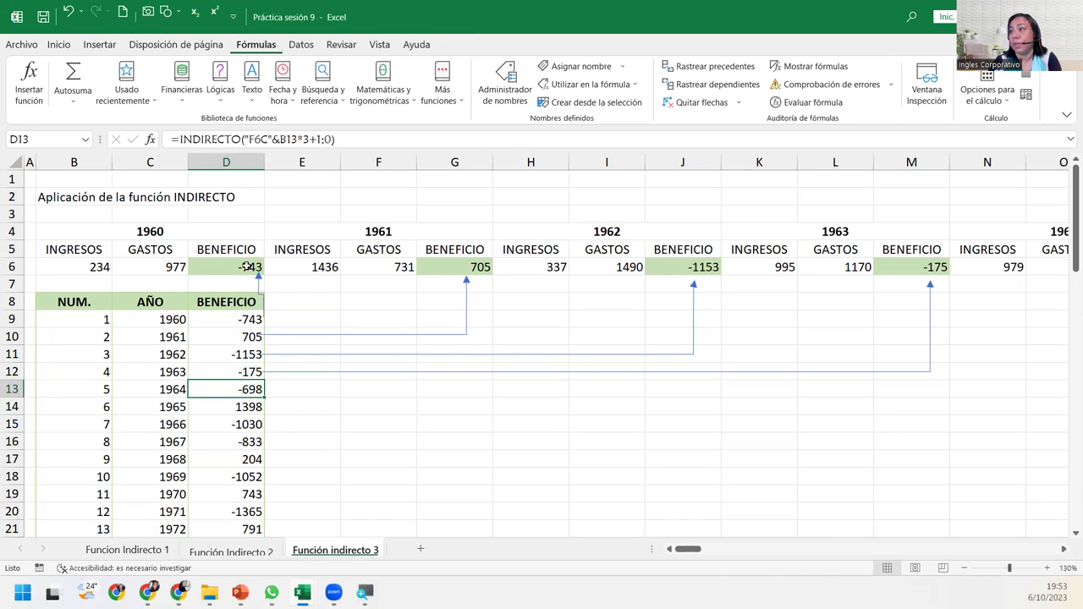
Retype the final 0 argument in D9's INDIRECTO formula to keep F1C1-style references
{"action": "double_click", "coordinate": [215, 319]}
{"action": "left_click", "coordinate": [356, 319]}
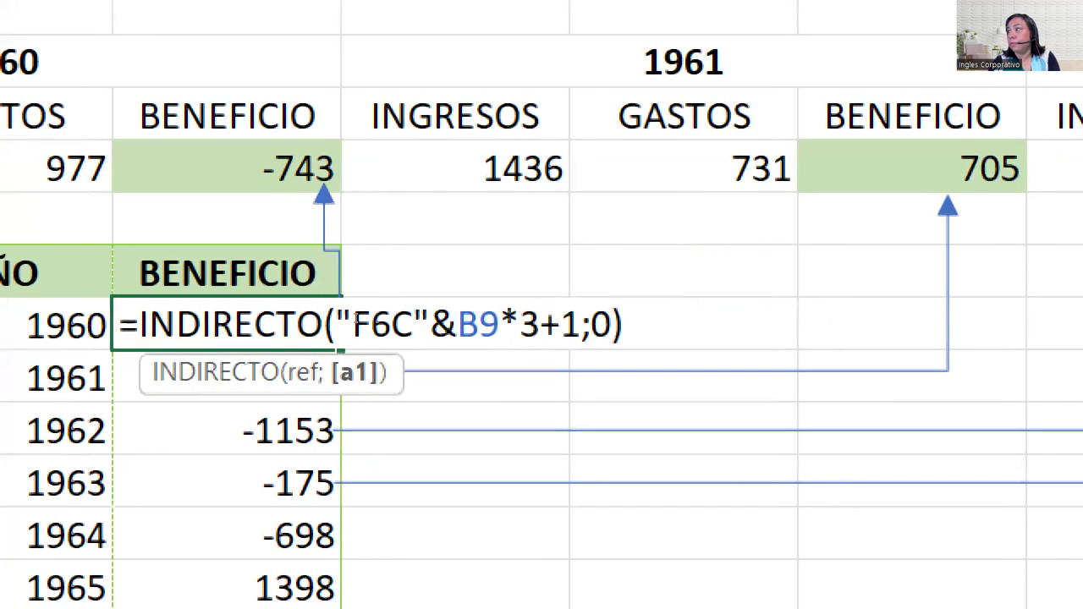
{"action": "key", "text": "BackSpace"}
{"action": "type", "text": "0"}
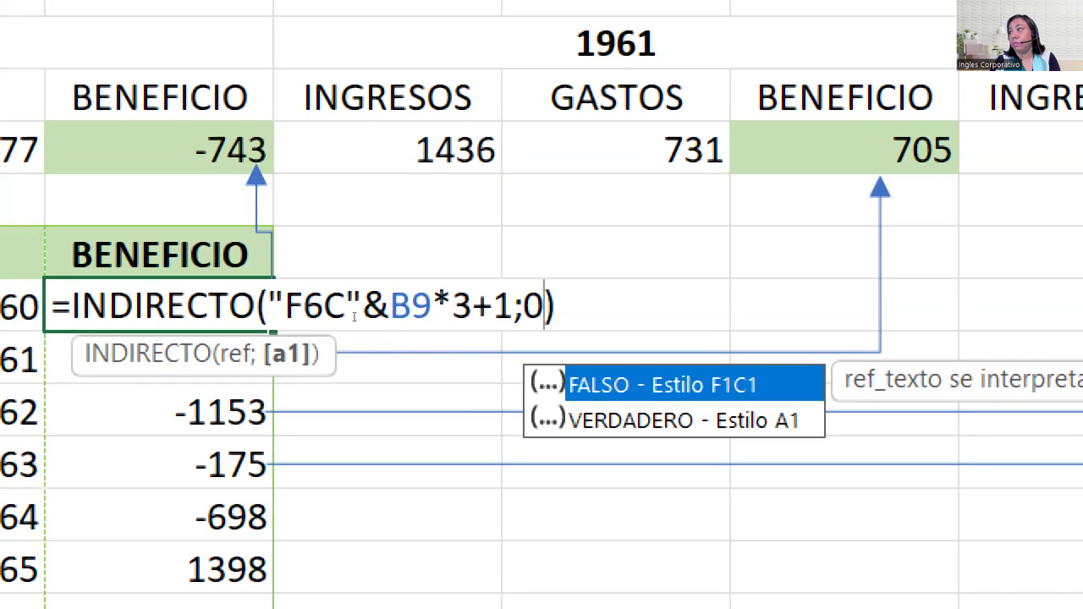
{"action": "key", "text": "Escape"}
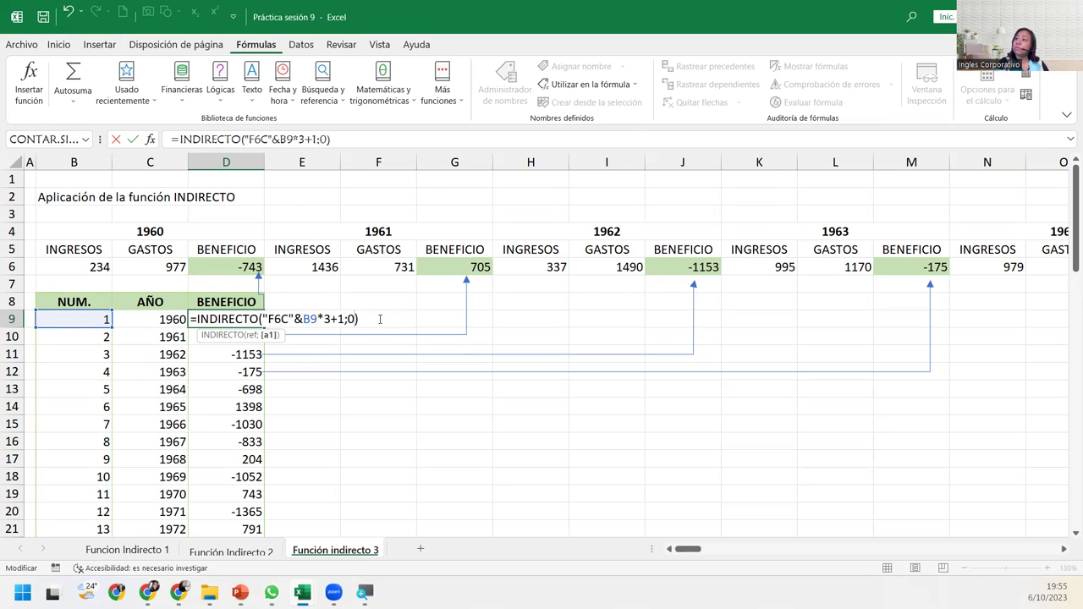
{"action": "left_click", "coordinate": [374, 323]}
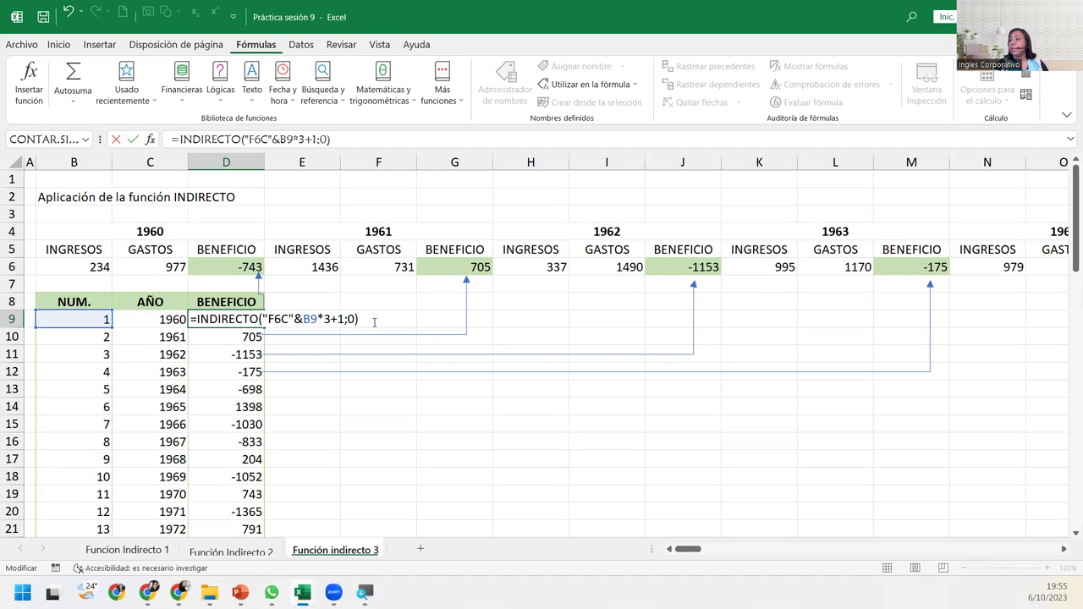
Commit D9, then scan the year headers from 1961 across to 2022 and back
{"action": "key", "text": "Return"}
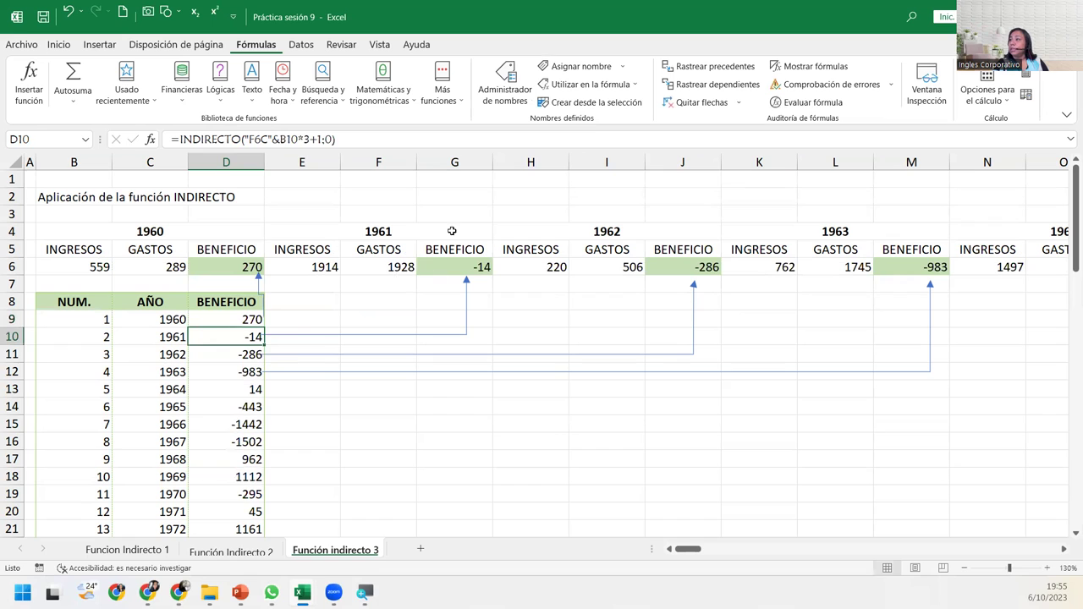
{"action": "left_click", "coordinate": [453, 226]}
{"action": "key", "text": "Right"}
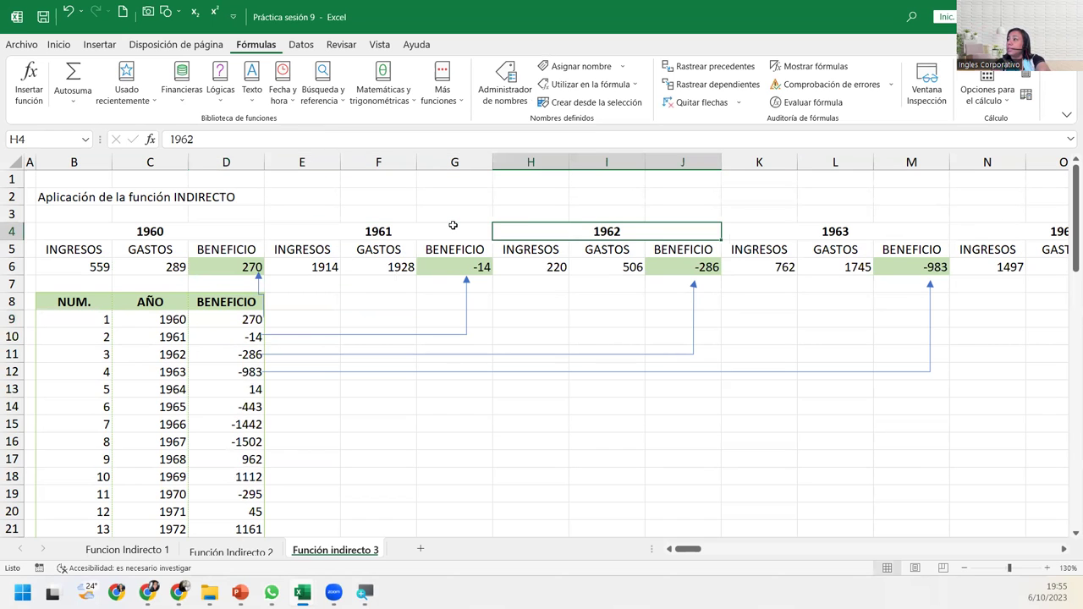
{"action": "key", "text": "Right"}
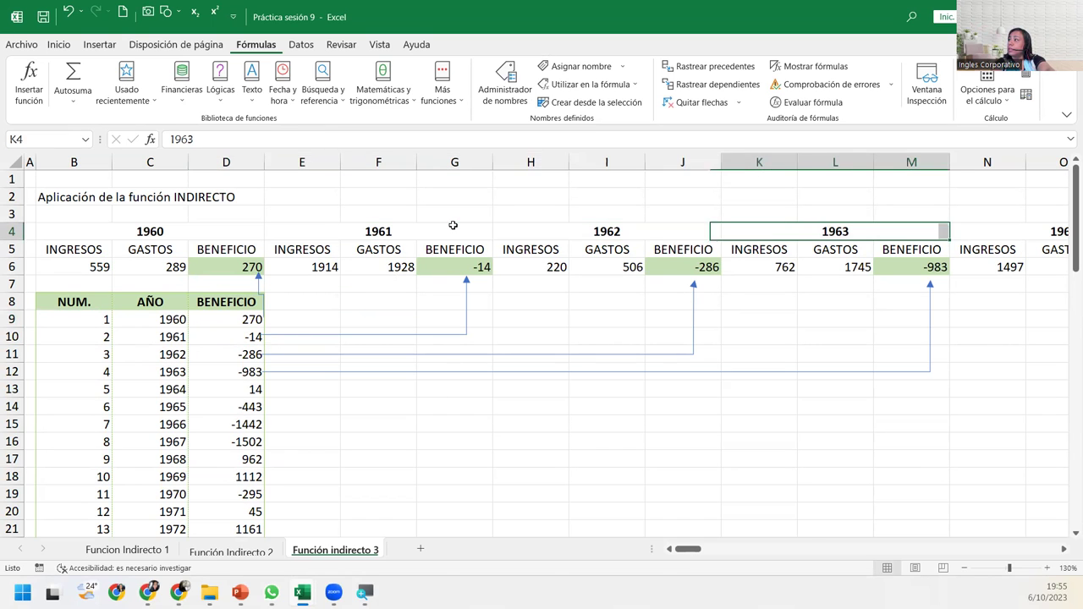
{"action": "key", "text": "Right"}
{"action": "key", "text": "Right"}
{"action": "key", "text": "Right"}
{"action": "key", "text": "Right"}
{"action": "key", "text": "Right"}
{"action": "key", "text": "Right"}
{"action": "key", "text": "Right"}
{"action": "key", "text": "Right"}
{"action": "key", "text": "Right"}
{"action": "key", "text": "Right"}
{"action": "key", "text": "Right"}
{"action": "key", "text": "Right"}
{"action": "key", "text": "Right"}
{"action": "key", "text": "Right"}
{"action": "key", "text": "Right"}
{"action": "key", "text": "Right"}
{"action": "key", "text": "Left"}
{"action": "key", "text": "Left"}
{"action": "key", "text": "Left"}
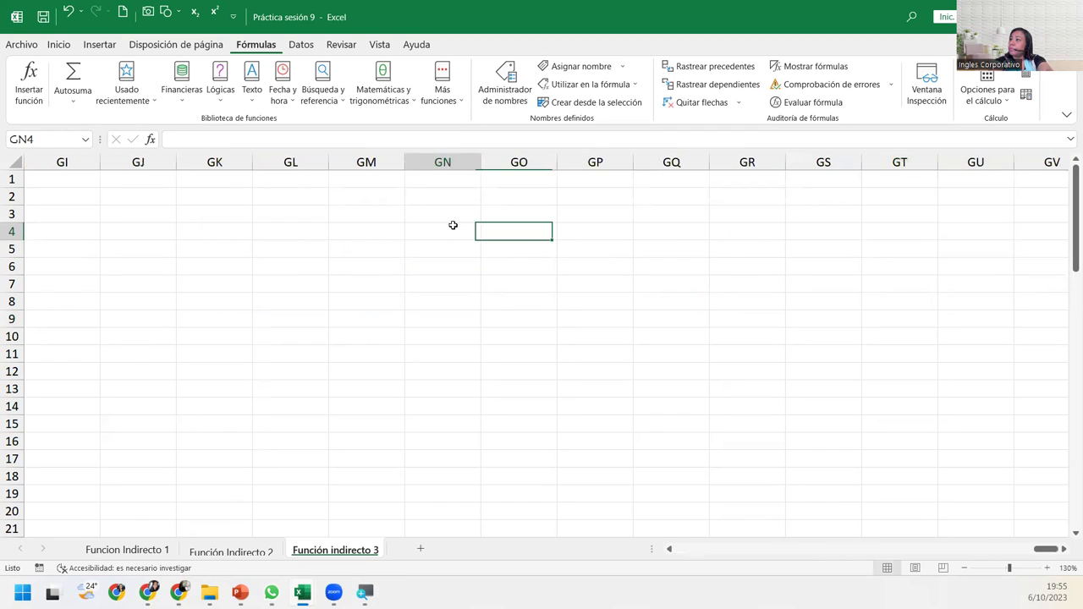
{"action": "key", "text": "Left"}
{"action": "key", "text": "Left"}
{"action": "key", "text": "Left"}
{"action": "key", "text": "Right"}
{"action": "key", "text": "Right"}
{"action": "key", "text": "Right"}
{"action": "key", "text": "Right"}
{"action": "key", "text": "Right"}
{"action": "key", "text": "Right"}
{"action": "key", "text": "Right"}
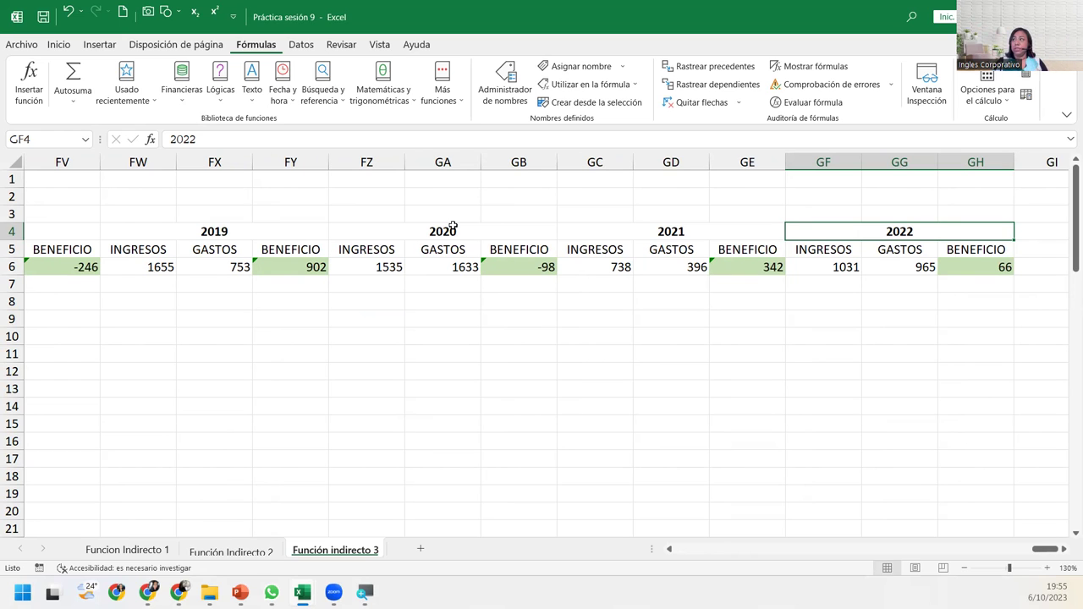
{"action": "key", "text": "Left"}
{"action": "key", "text": "Left"}
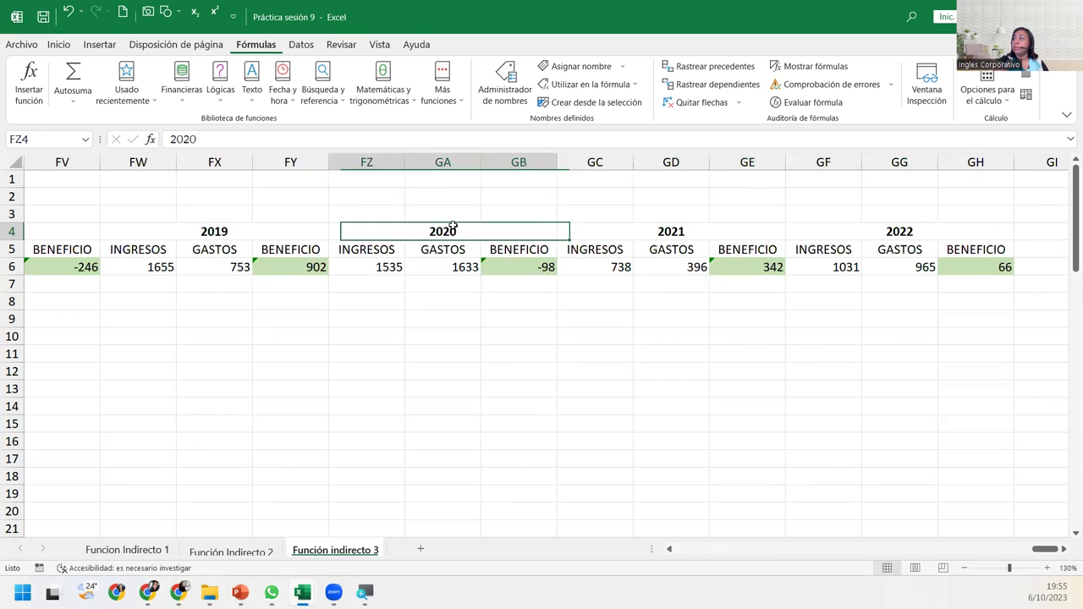
{"action": "key", "text": "Left"}
{"action": "key", "text": "Left"}
{"action": "key", "text": "Left"}
{"action": "key", "text": "Left"}
{"action": "key", "text": "Left"}
{"action": "key", "text": "Left"}
{"action": "key", "text": "Left"}
{"action": "key", "text": "Left"}
{"action": "key", "text": "Left"}
{"action": "key", "text": "Left"}
{"action": "key", "text": "Left"}
{"action": "key", "text": "Left"}
{"action": "key", "text": "Left"}
{"action": "key", "text": "Left"}
{"action": "key", "text": "Left"}
{"action": "key", "text": "Left"}
{"action": "key", "text": "Left"}
{"action": "key", "text": "Left"}
{"action": "key", "text": "Left"}
{"action": "key", "text": "Left"}
{"action": "key", "text": "Left"}
{"action": "key", "text": "Left"}
{"action": "key", "text": "Left"}
{"action": "key", "text": "Left"}
{"action": "key", "text": "Left"}
{"action": "key", "text": "Left"}
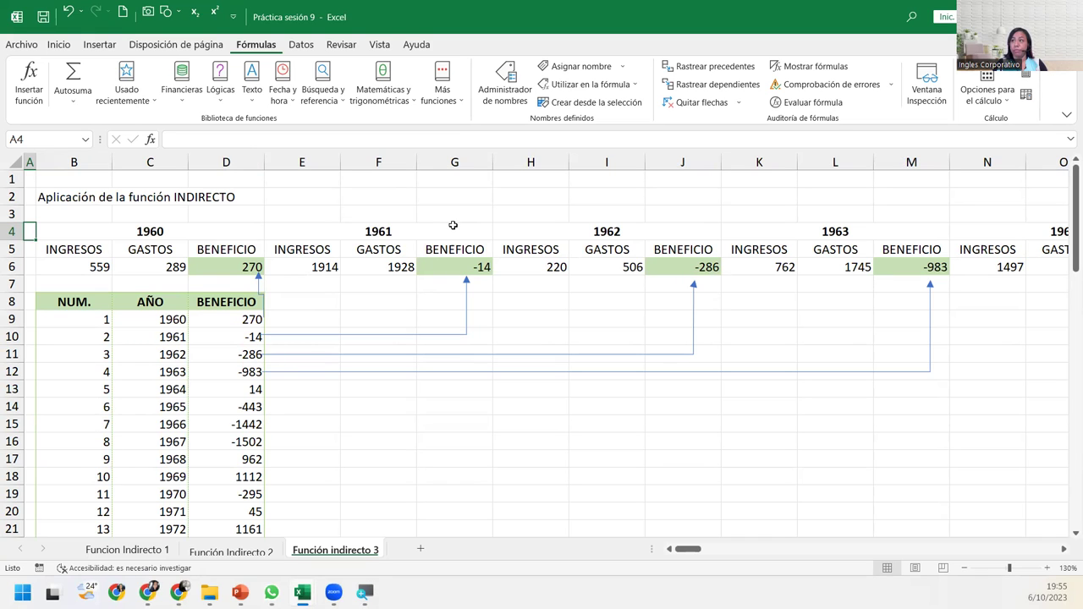
{"action": "double_click", "coordinate": [243, 323]}
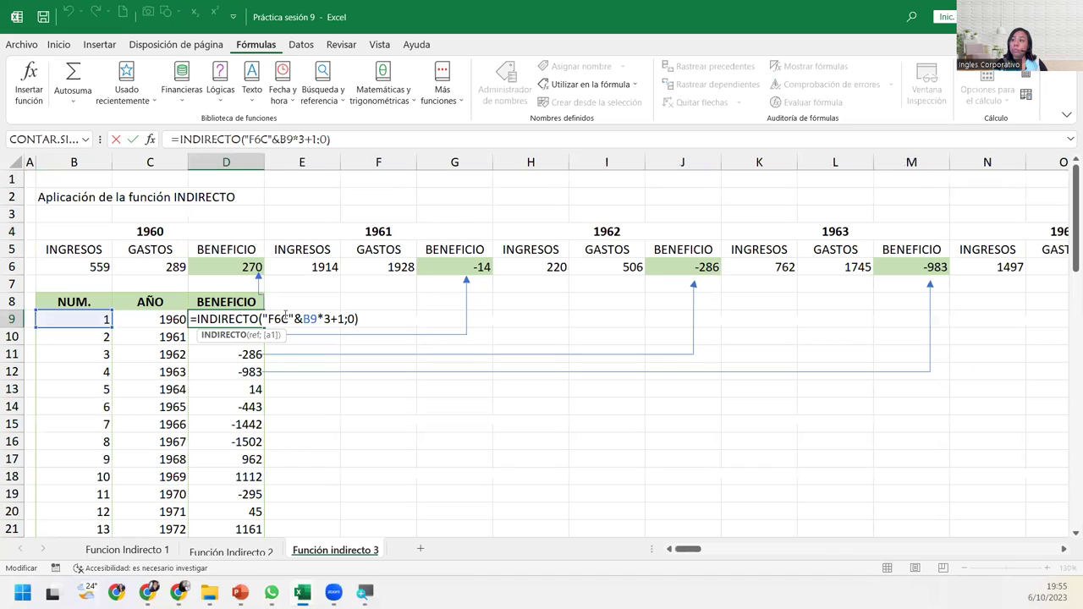
{"action": "left_click_drag", "start_coordinate": [282, 319], "coordinate": [289, 319]}
{"action": "left_click", "coordinate": [361, 320]}
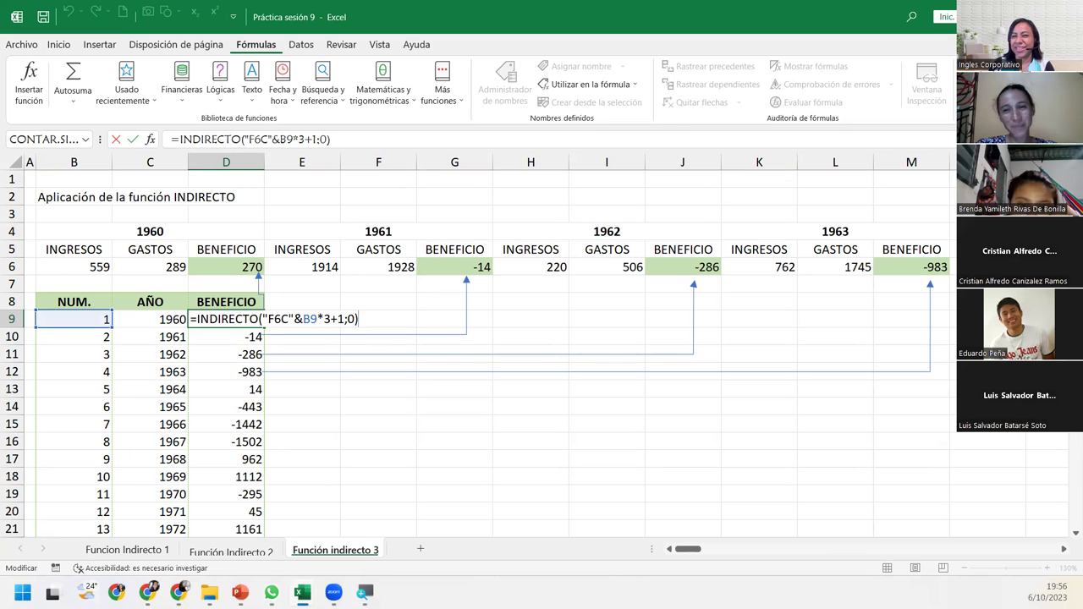
{"action": "key", "text": "Return"}
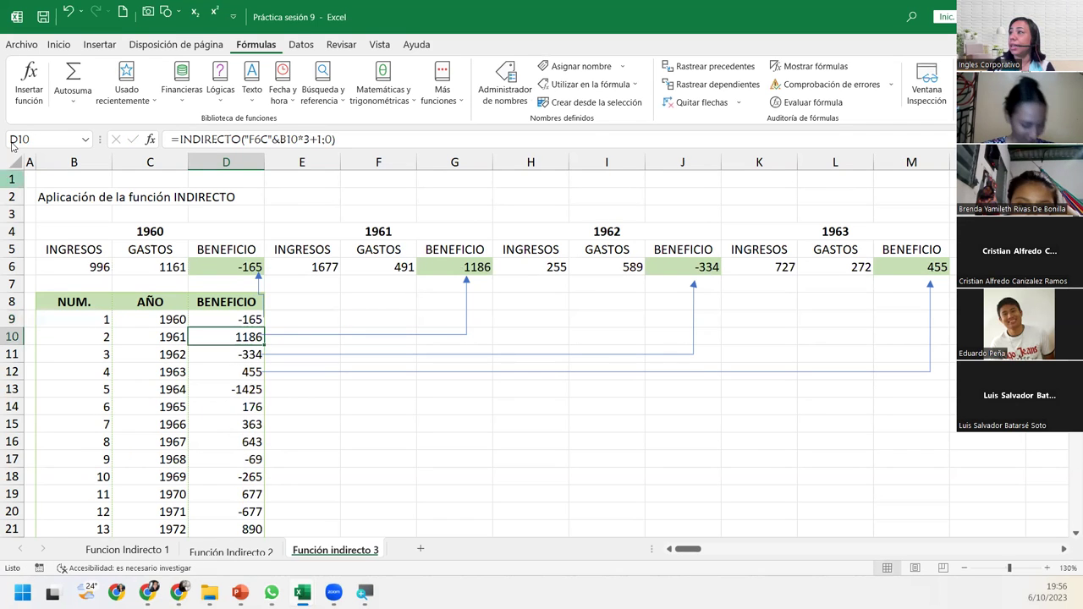
Enter the author's full name in E2
{"action": "left_click", "coordinate": [283, 200]}
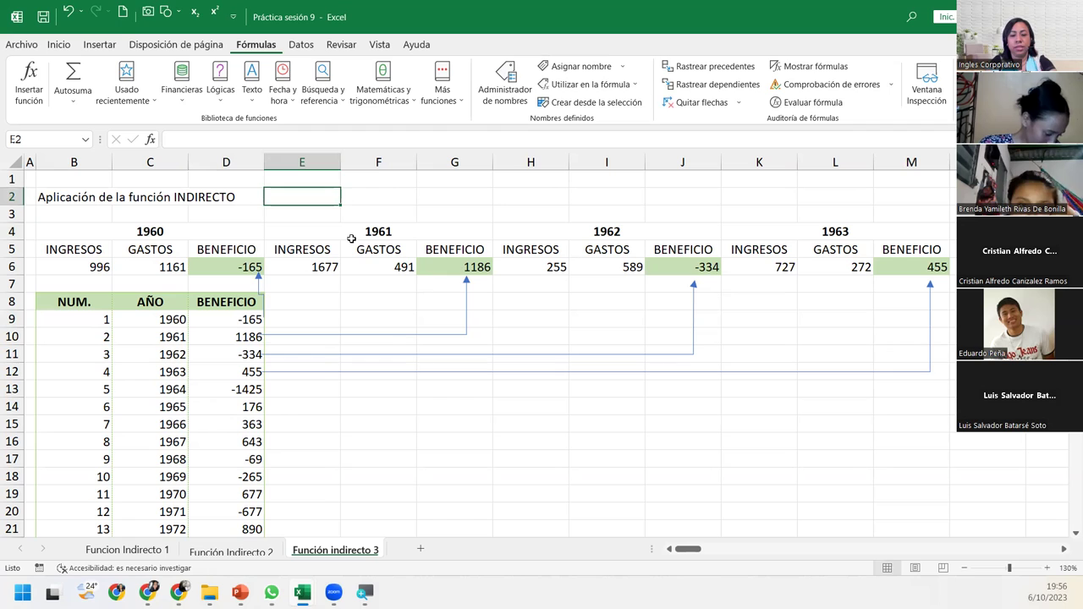
{"action": "type", "text": "M"}
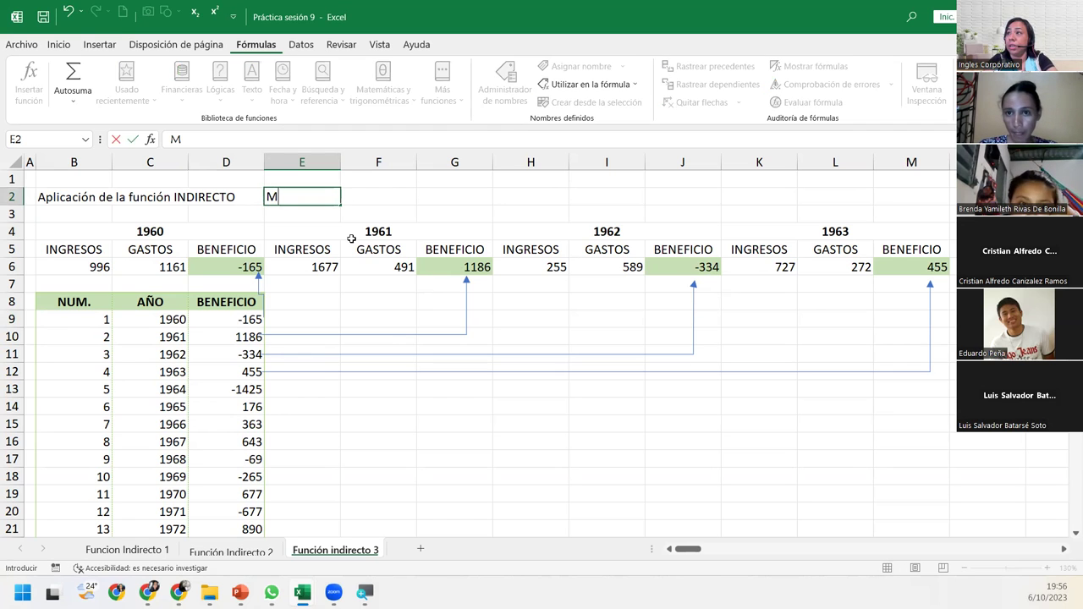
{"action": "type", "text": "aura Del Cid"}
{"action": "key", "text": "Return"}
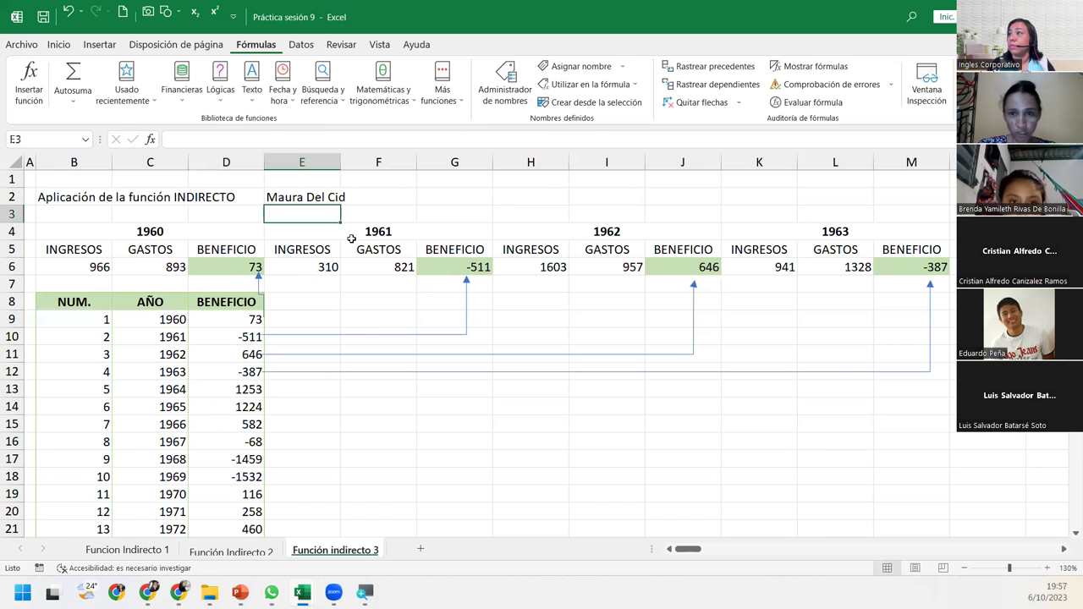
Give the name in E2 a blue font color from Inicio
{"action": "left_click", "coordinate": [283, 197]}
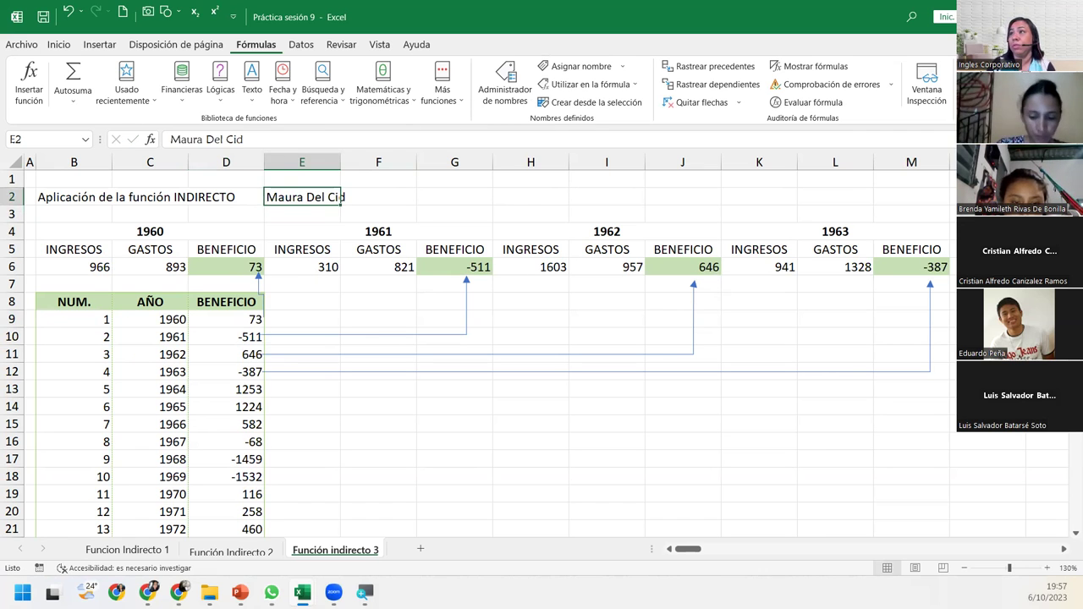
{"action": "left_click", "coordinate": [59, 44]}
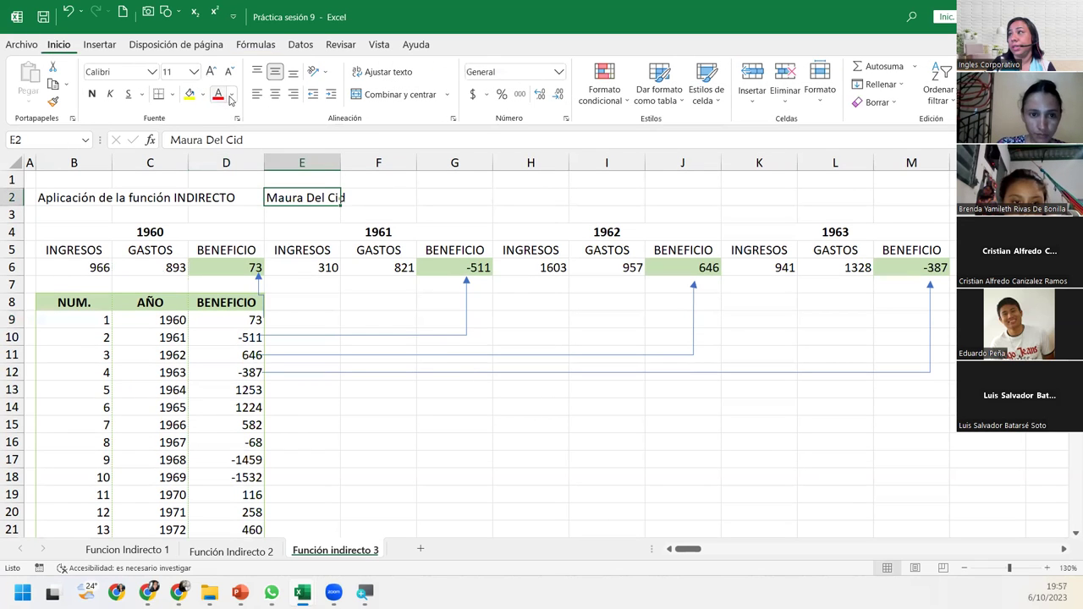
{"action": "left_click", "coordinate": [231, 98]}
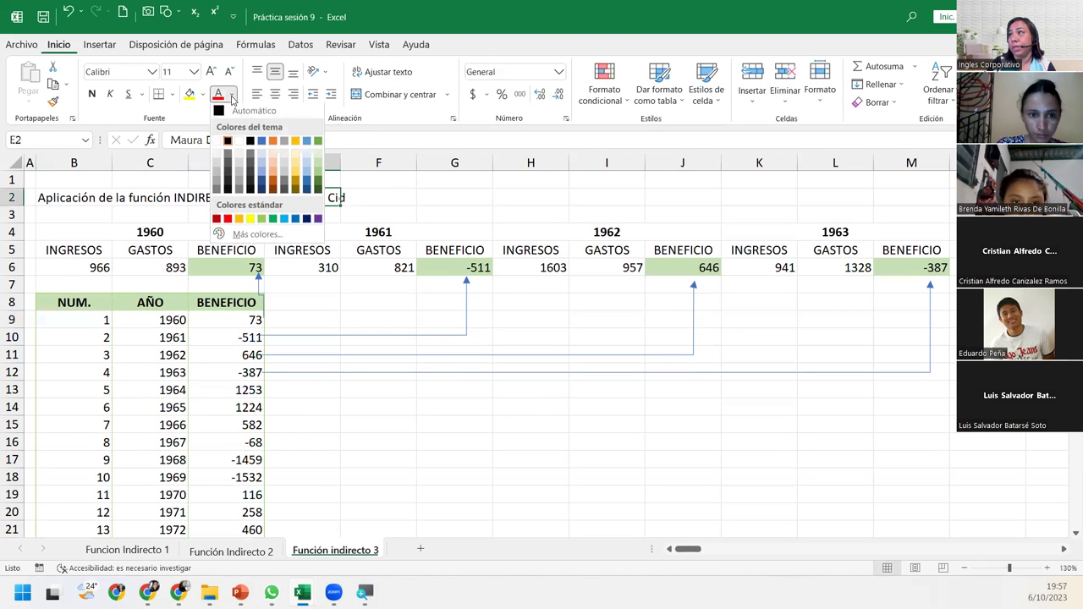
{"action": "left_click", "coordinate": [284, 220]}
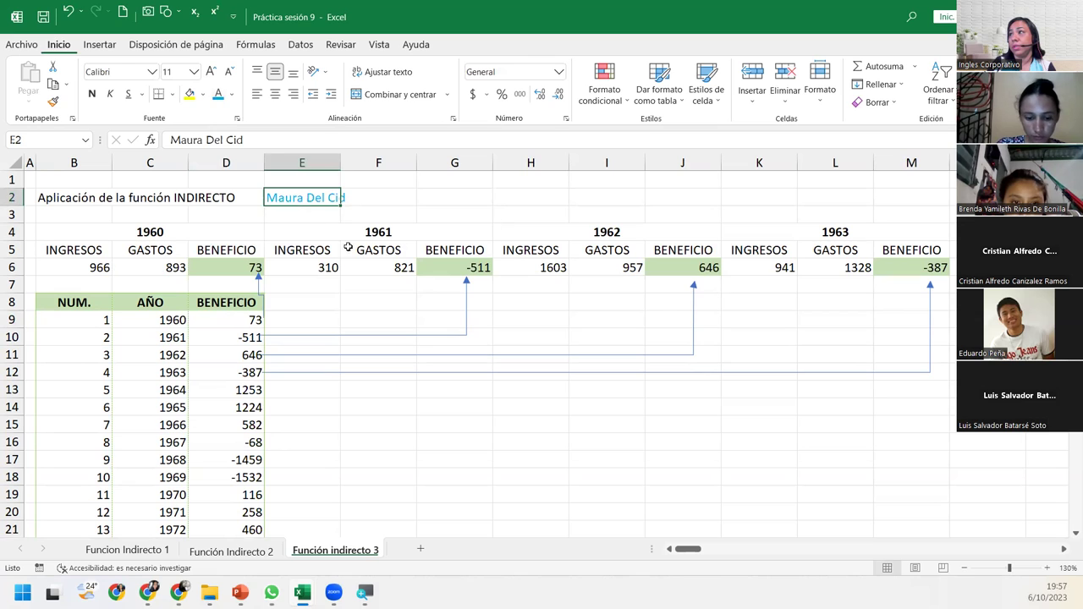
{"action": "left_click", "coordinate": [303, 246]}
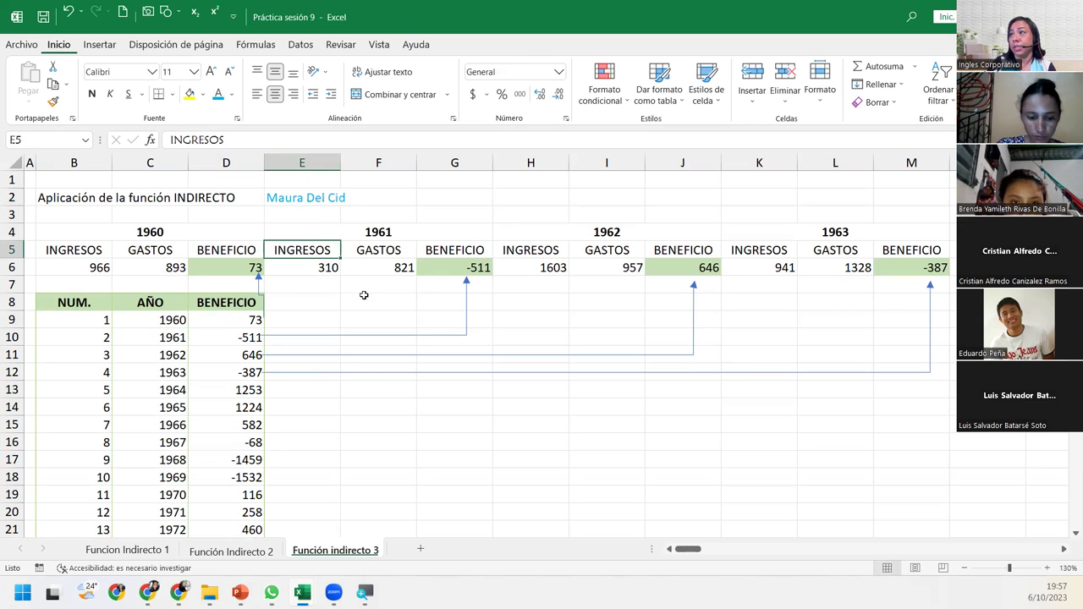
{"action": "left_click", "coordinate": [300, 401]}
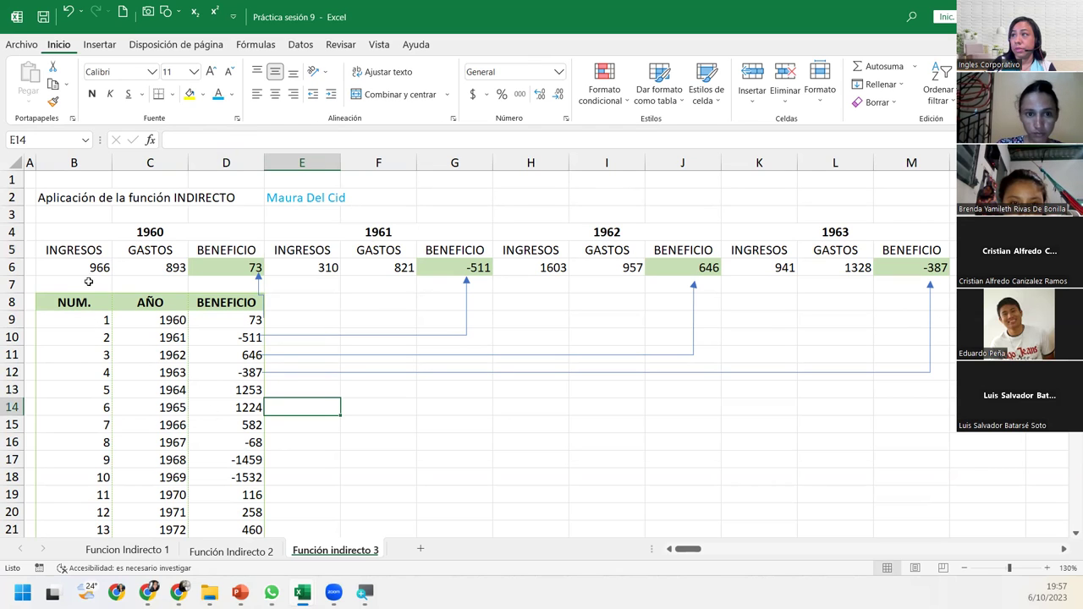
{"action": "left_click", "coordinate": [243, 323]}
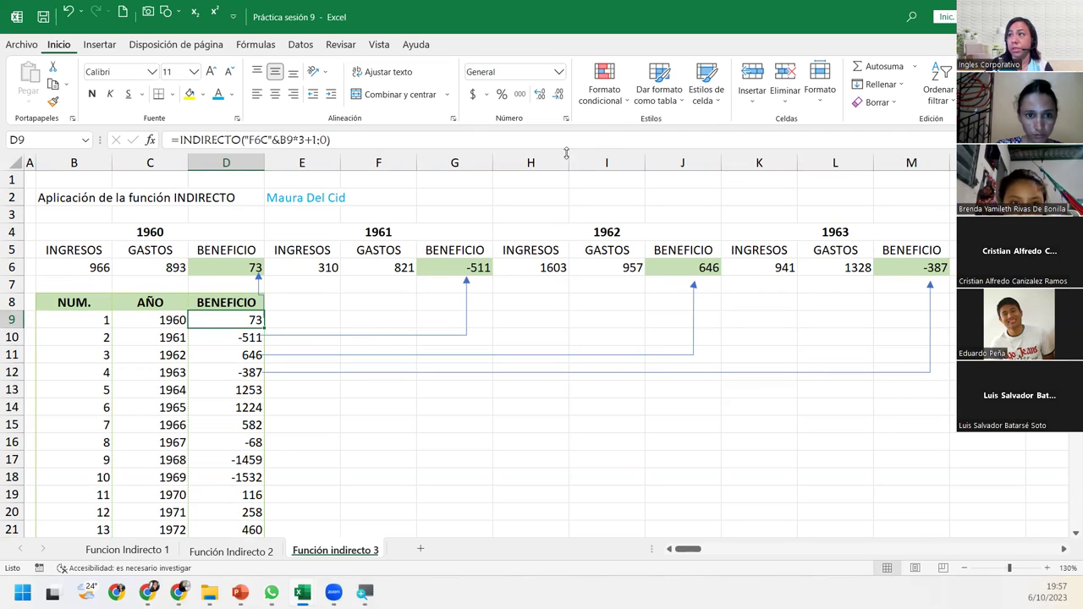
{"action": "left_click", "coordinate": [151, 269]}
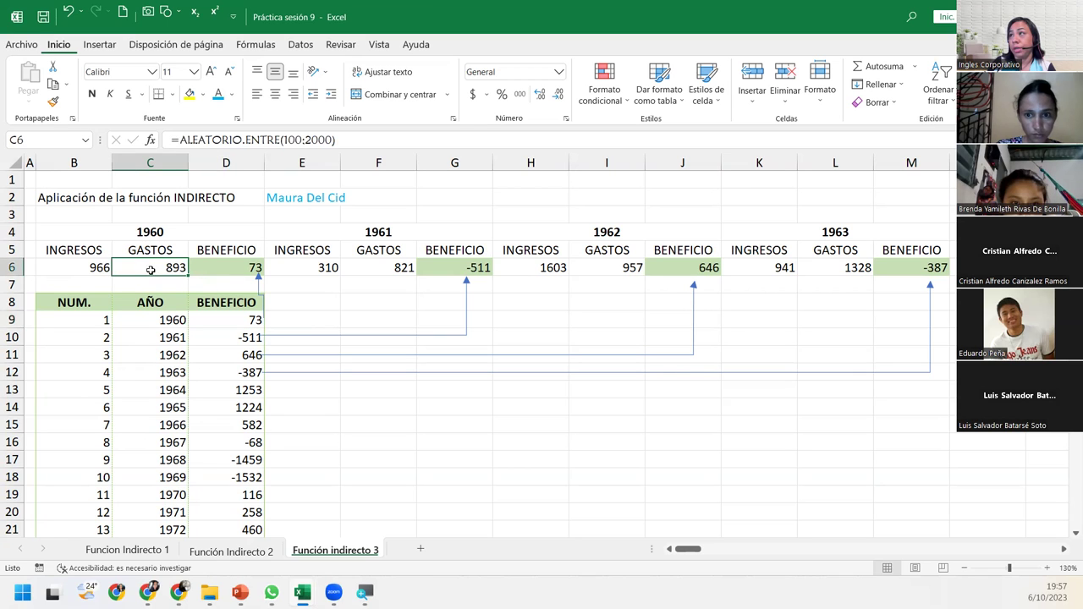
{"action": "left_click", "coordinate": [230, 336]}
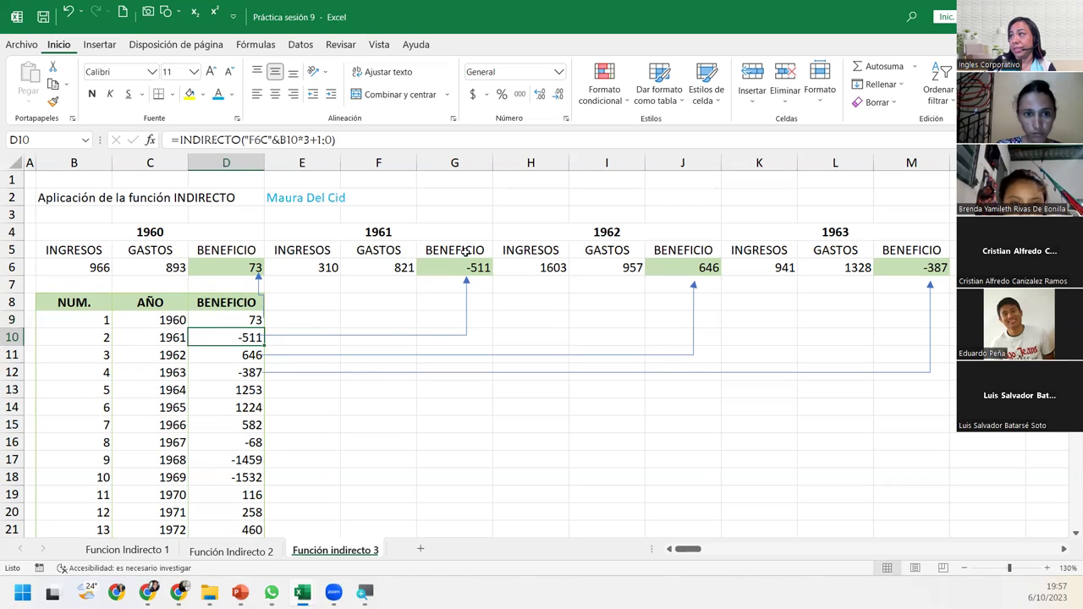
{"action": "left_click", "coordinate": [231, 355]}
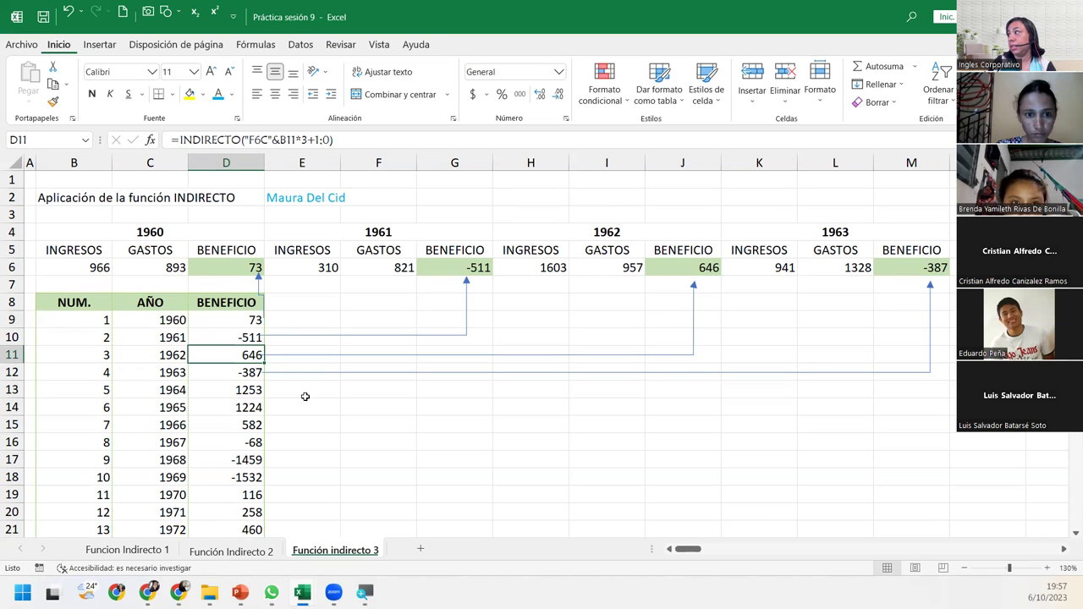
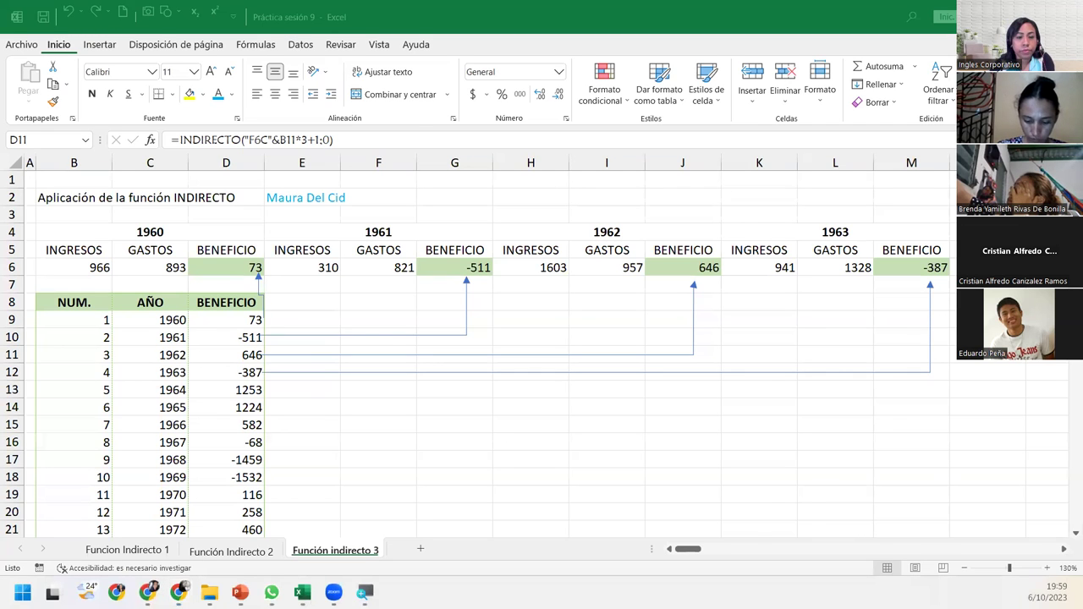
Switch to the PowerPoint slideshow and advance to the 'Cierre y conclusiones: ¿Qué aprendimos en la sesión 9?' slide
{"action": "key", "text": "alt+Tab"}
{"action": "key", "text": "Right"}
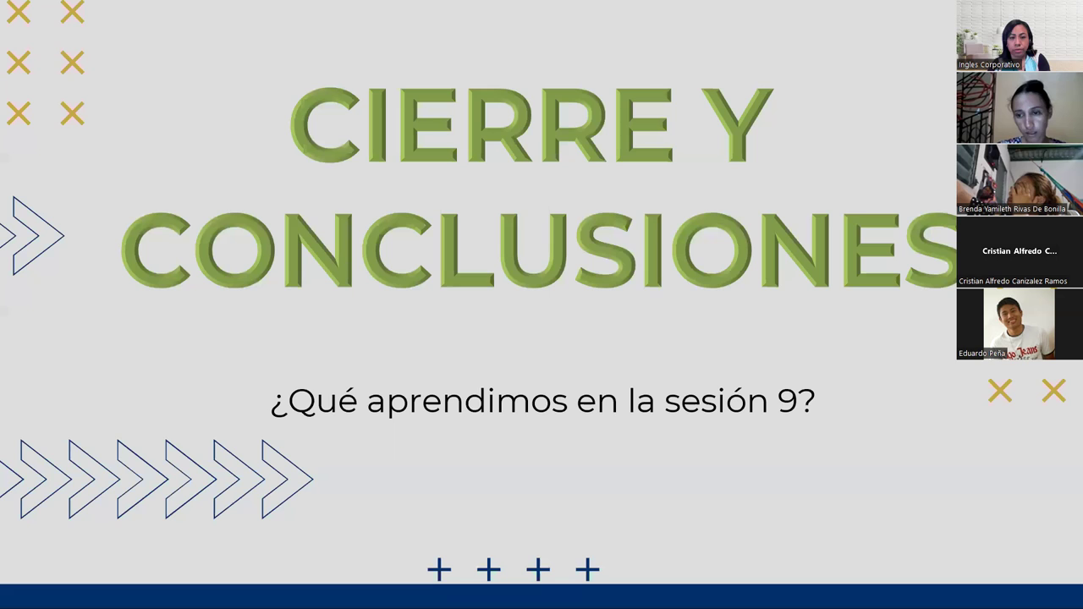